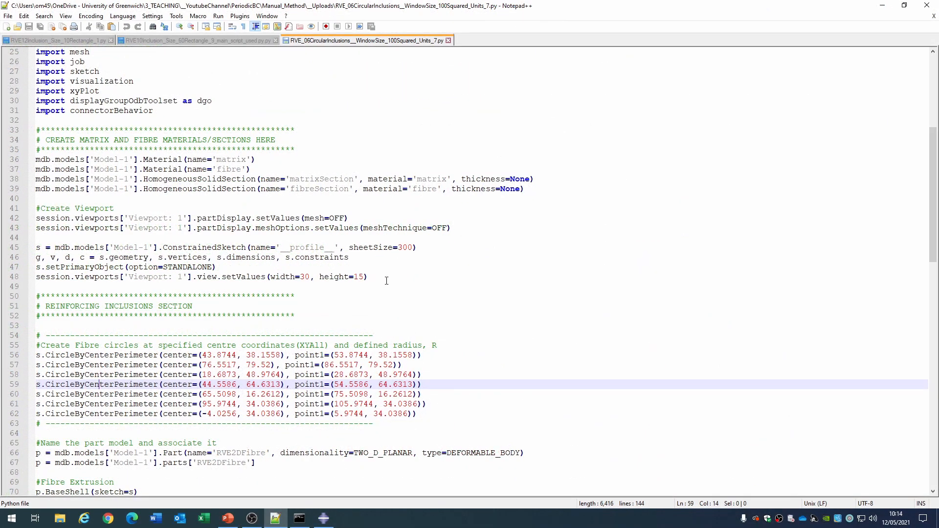
Step: Copy the entire RVE_06CircularInclusions script, switch to Abaqus/CAE, and run it in the command line interface
click(387, 280)
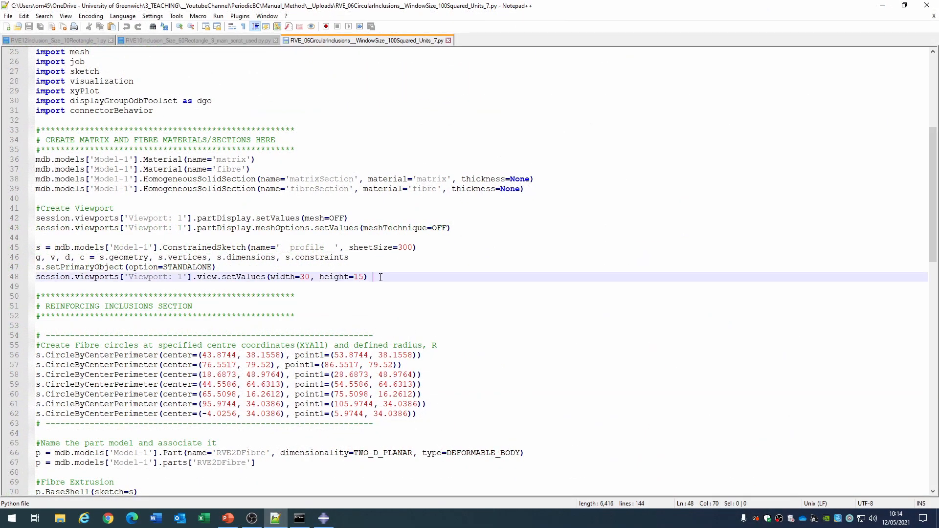
scroll(454, 271, up, 4)
scroll(454, 270, down, 13)
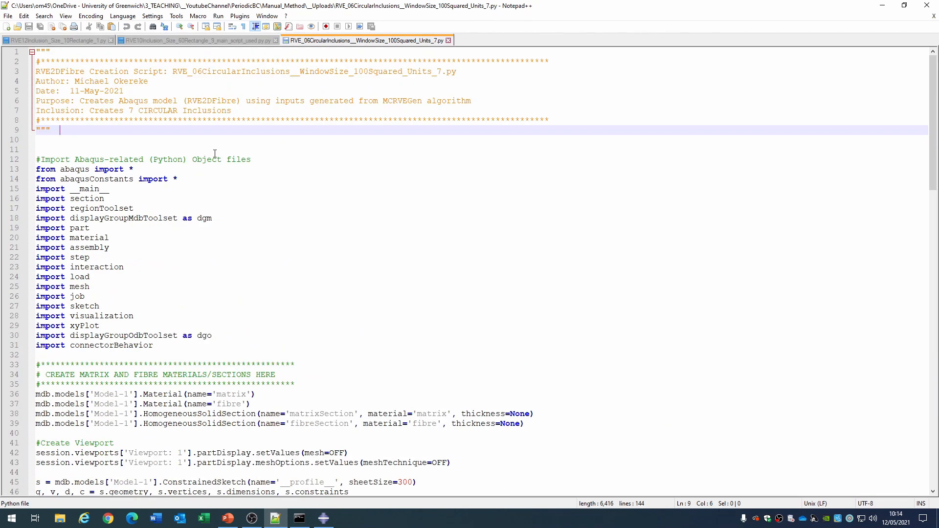
key(ctrl+a)
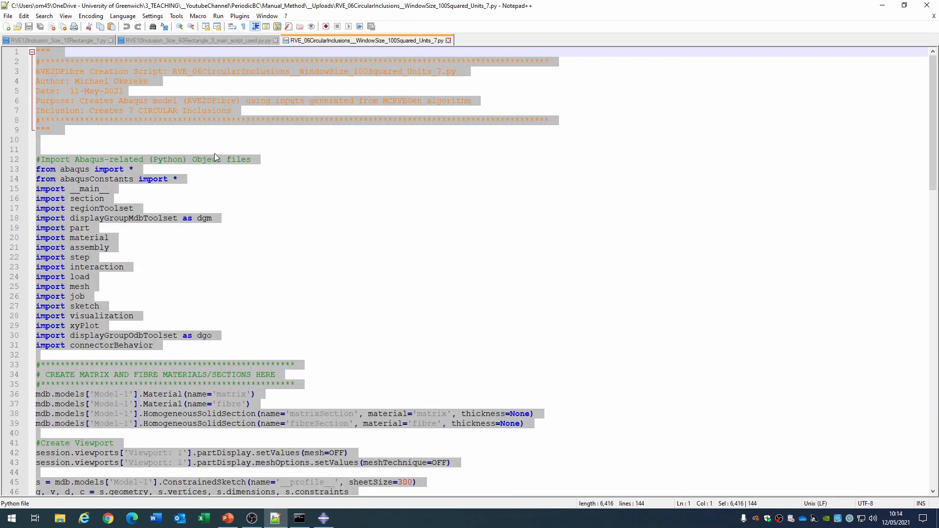
key(alt+Tab)
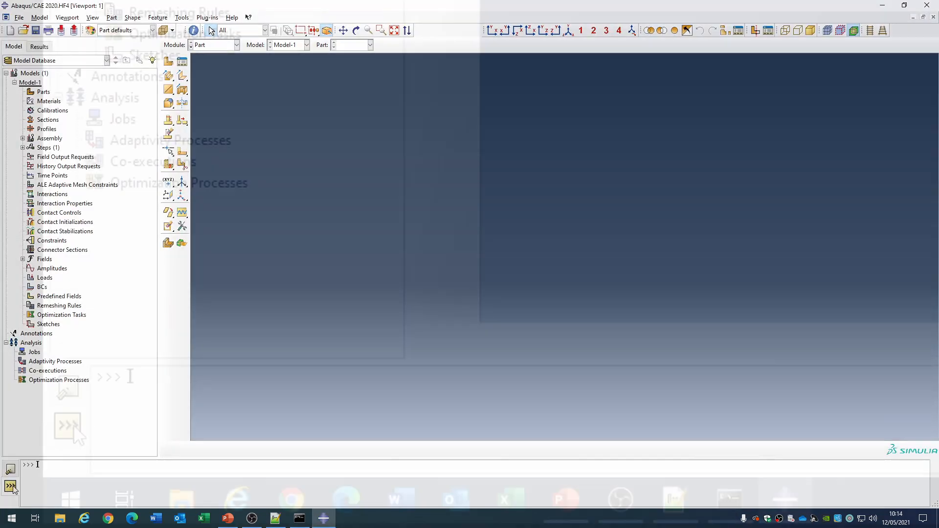
click(11, 486)
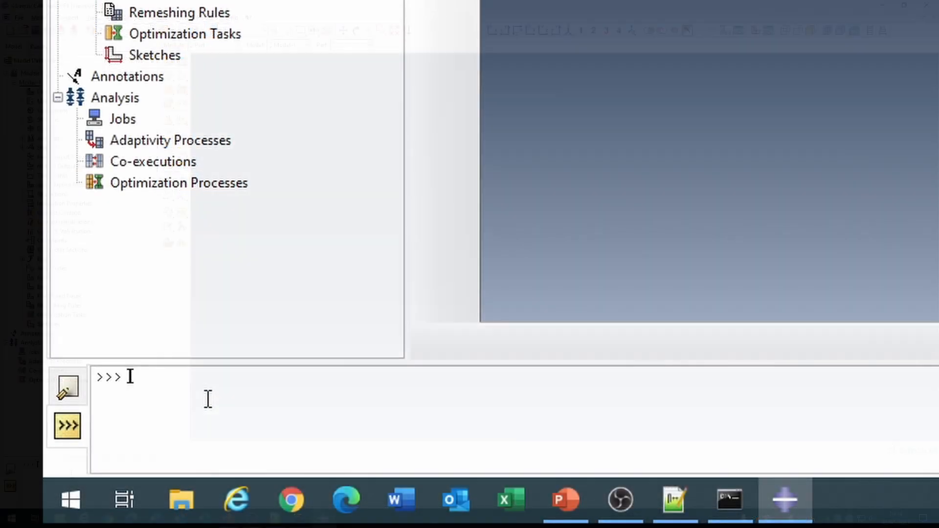
key(ctrl+v)
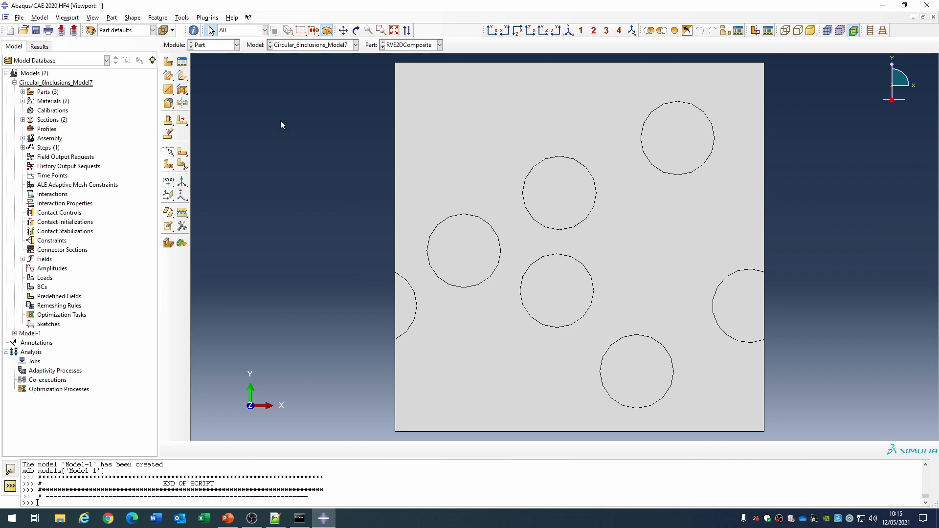
Step: Give the fibre material isotropic elastic behaviour with a Young's modulus of 73e9 and a Poisson's ratio of 0.2
click(23, 92)
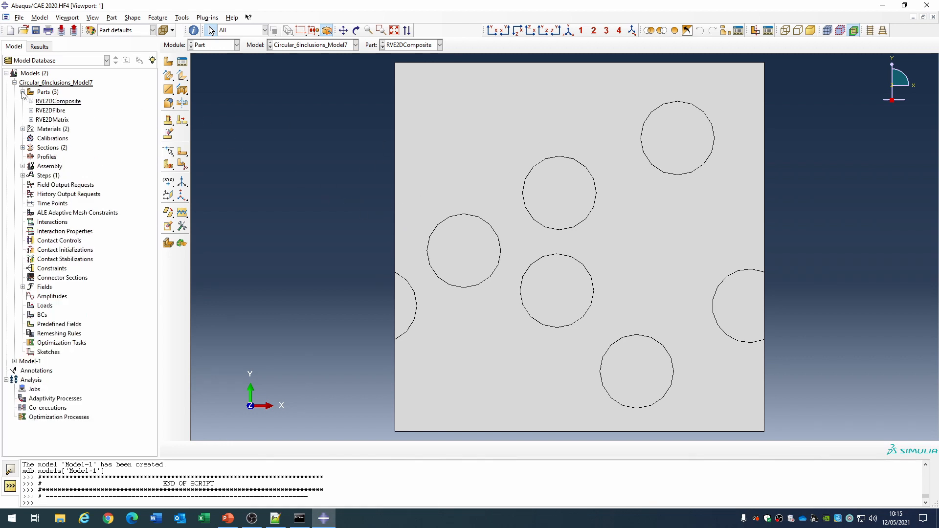
click(23, 130)
double_click(42, 138)
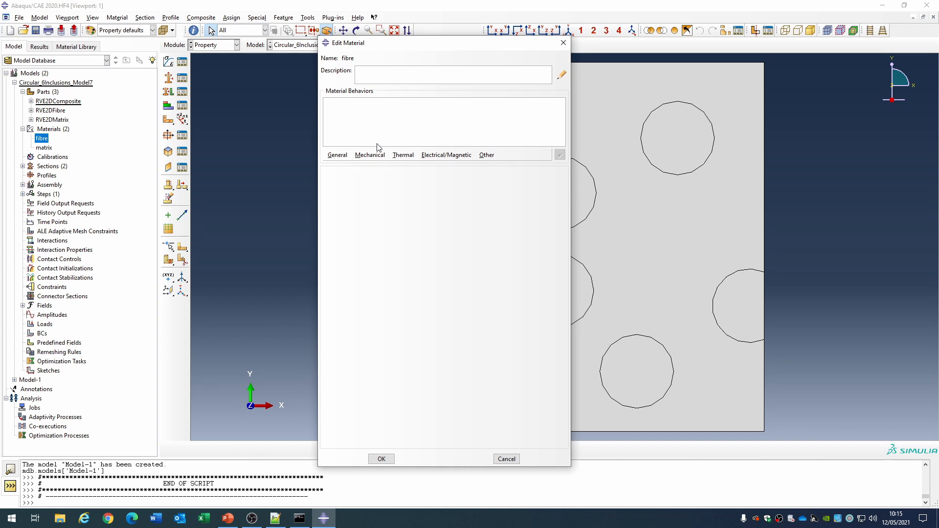
click(374, 155)
mouse_move(391, 166)
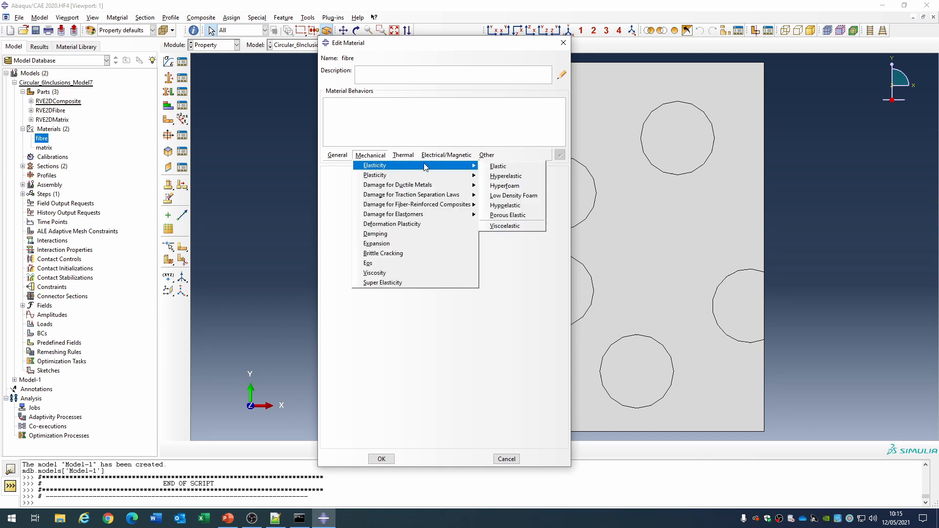
click(504, 169)
click(343, 294)
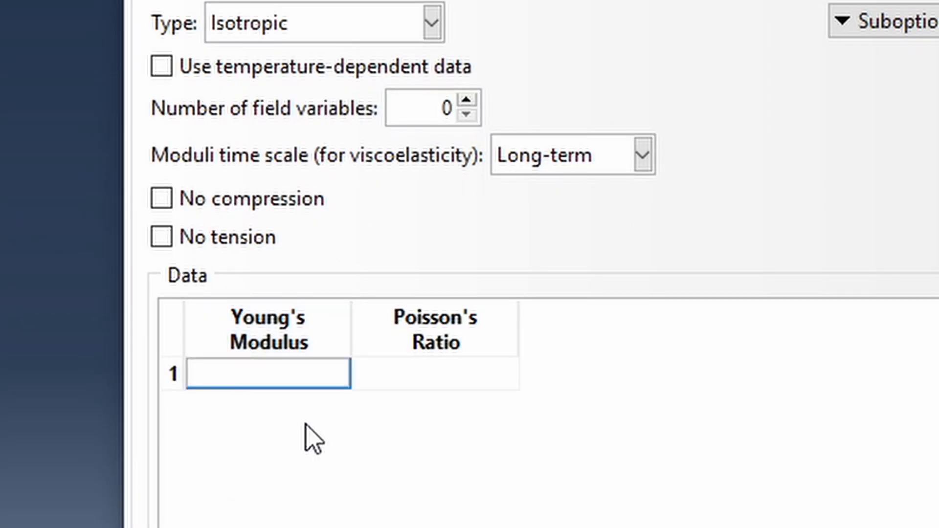
text(73e9)
key(Tab)
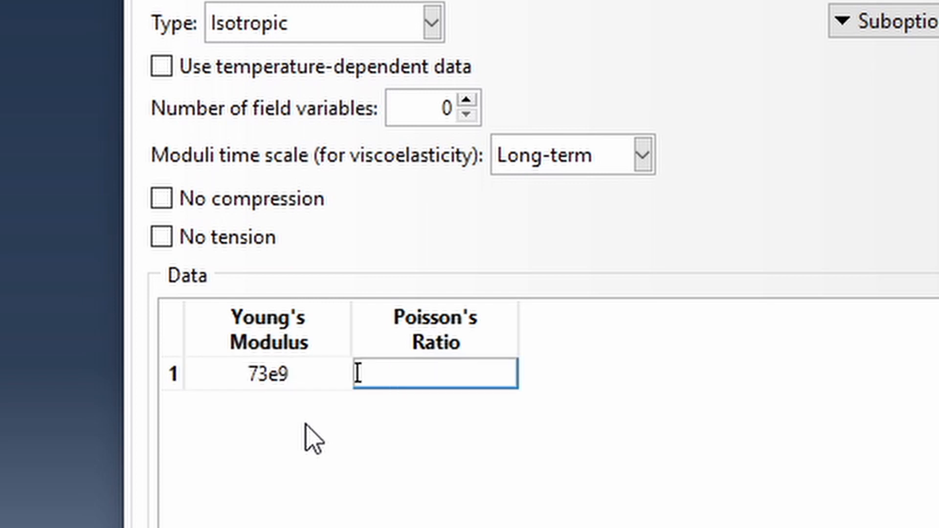
text(0.2)
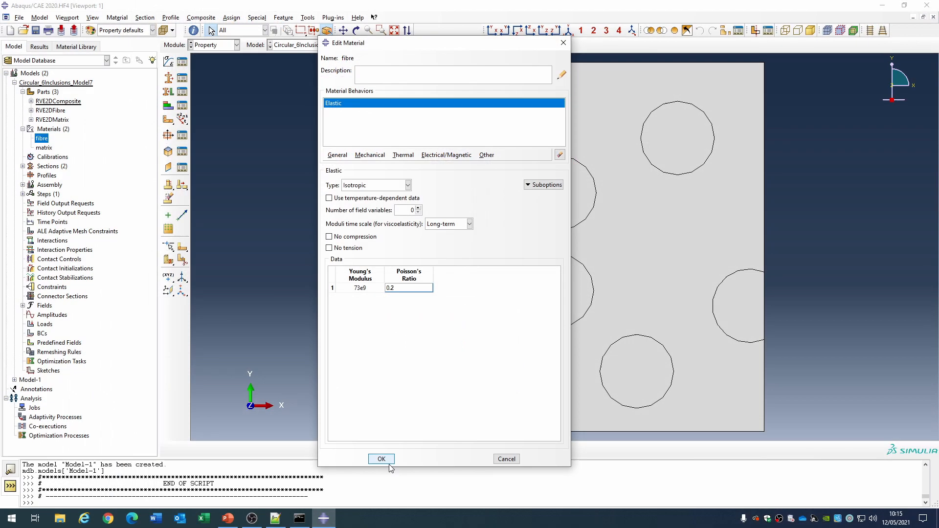
click(382, 460)
Step: Give the matrix material isotropic elastic behaviour with a Young's modulus of 1.308e9 and a Poisson's ratio of 0.4
double_click(44, 148)
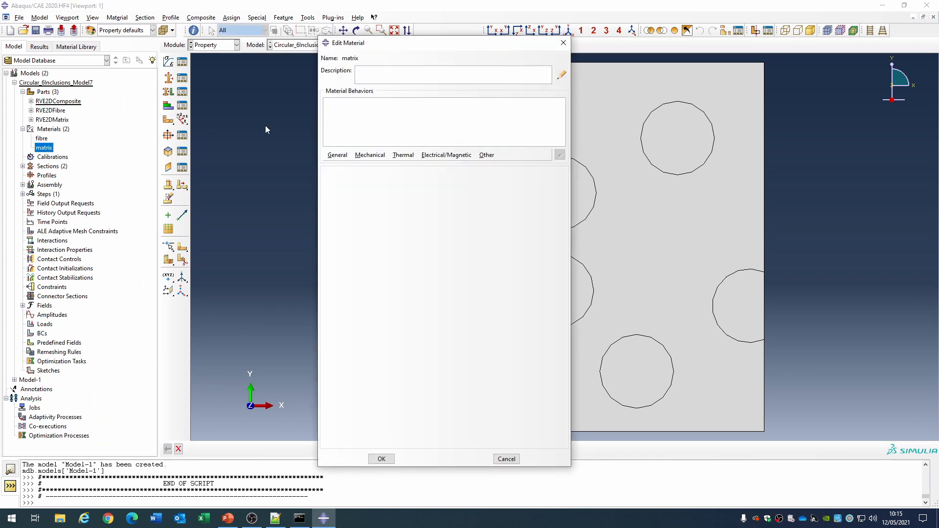
click(370, 156)
mouse_move(386, 168)
click(494, 168)
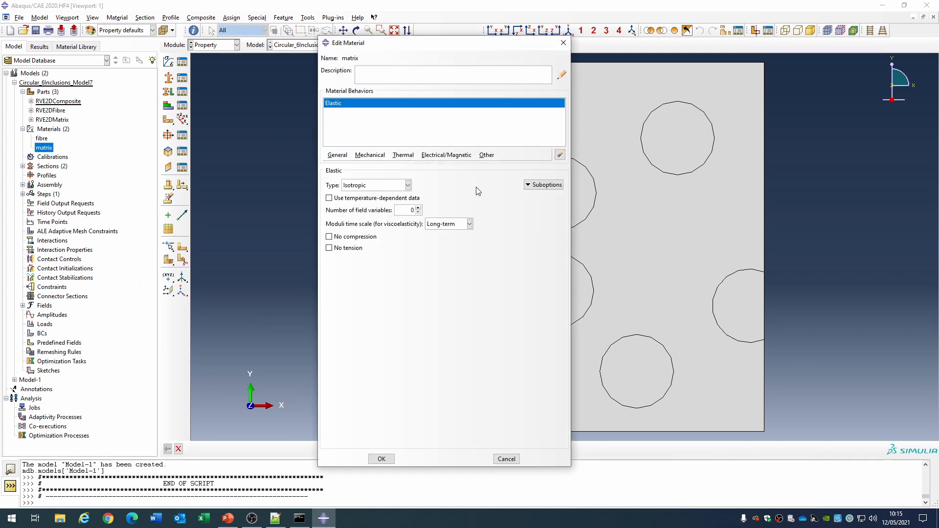
click(363, 288)
text(1.308e9)
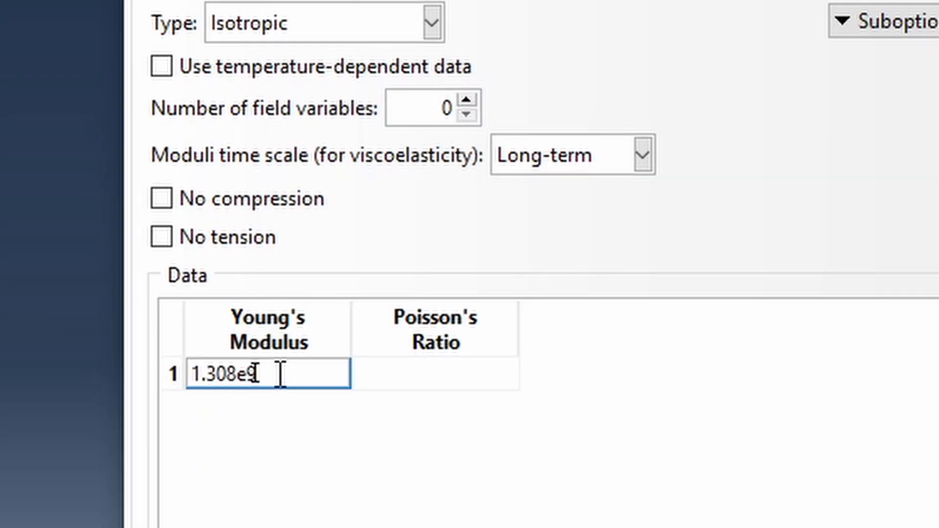
key(Tab)
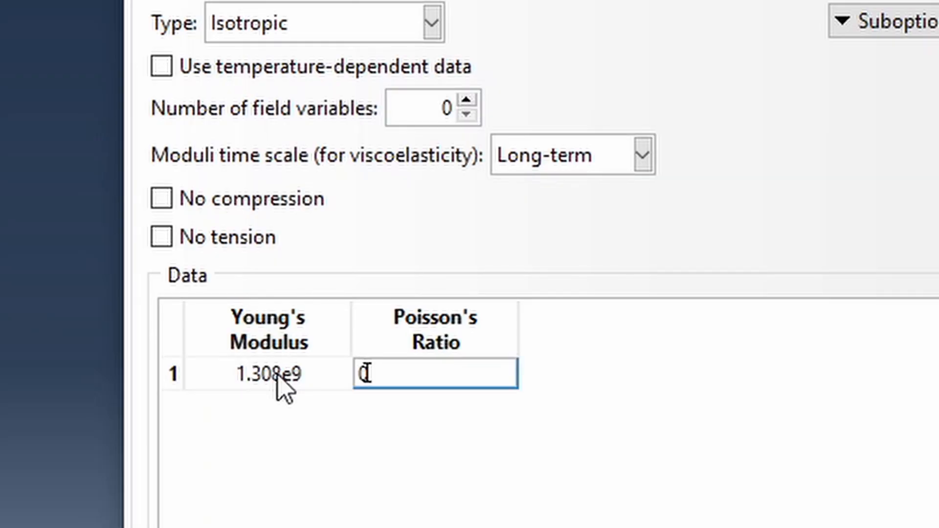
text(0.4)
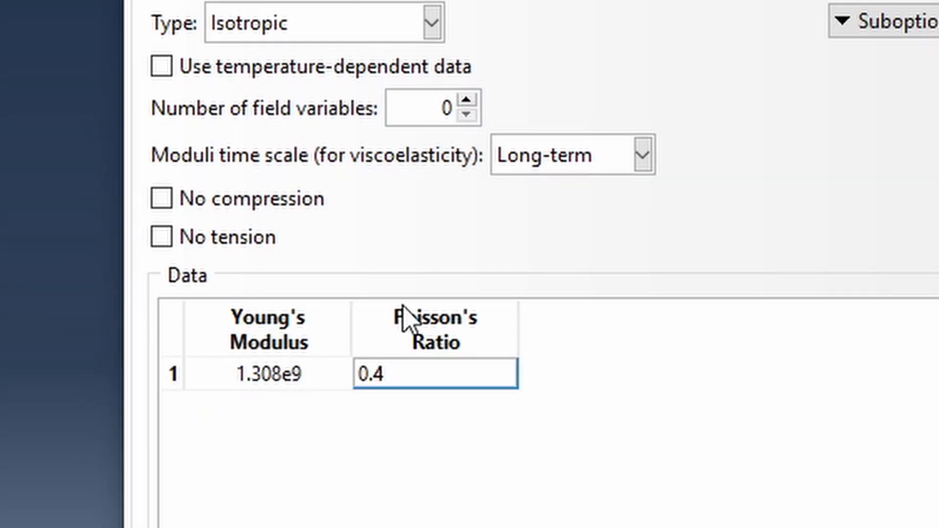
Step: Add plastic behaviour to the matrix material with a yield stress of 40e6 at a plastic strain of 0.0
click(371, 155)
mouse_move(373, 170)
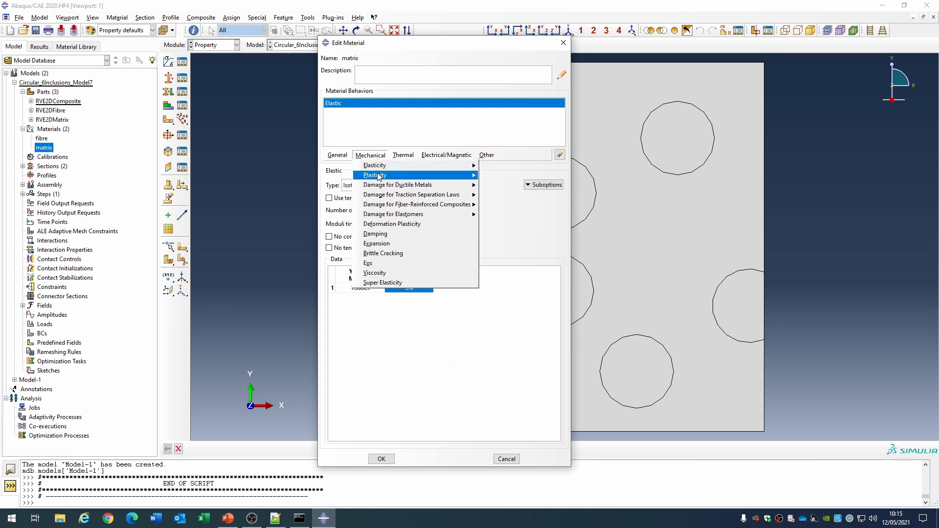
click(494, 177)
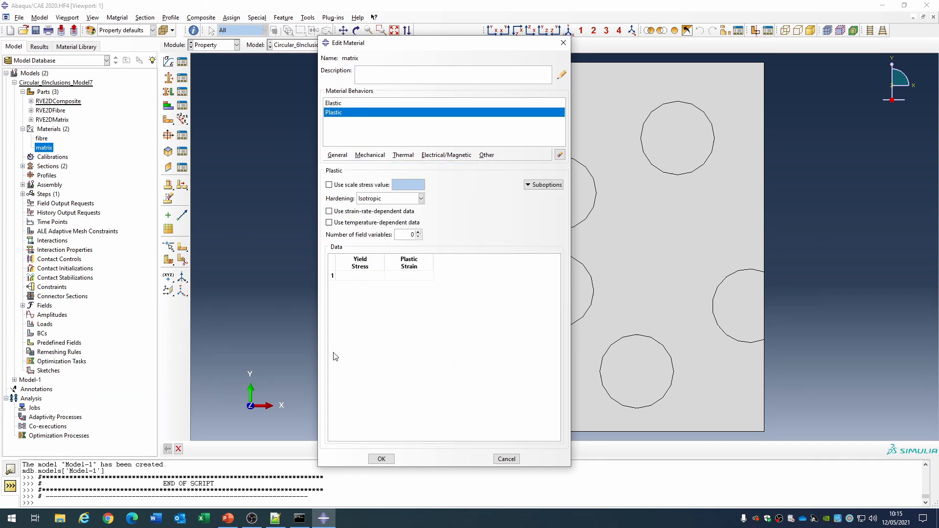
click(366, 277)
text(40)
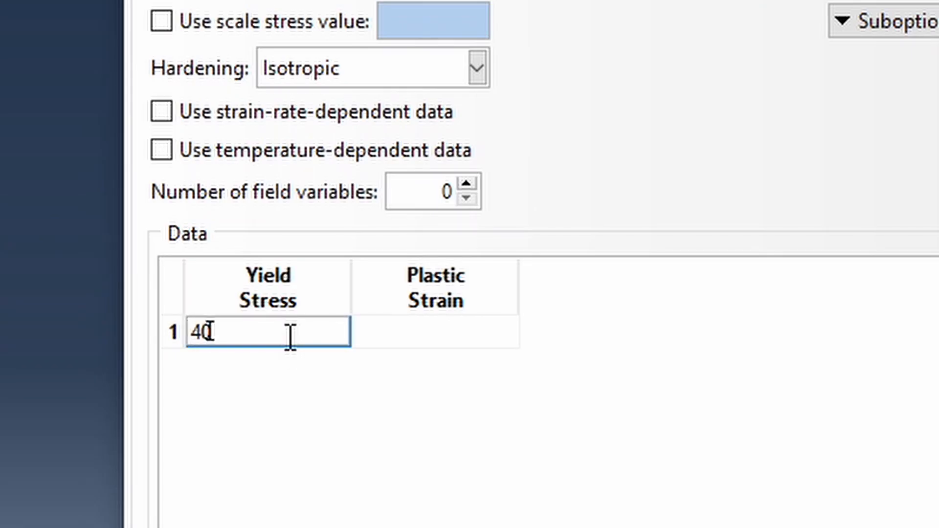
text(e6)
key(Tab)
text(0.0)
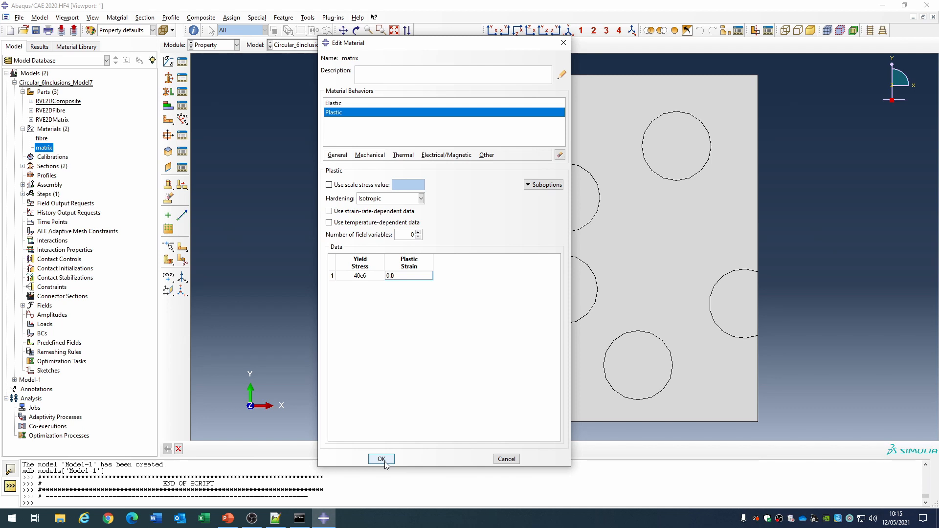
click(381, 459)
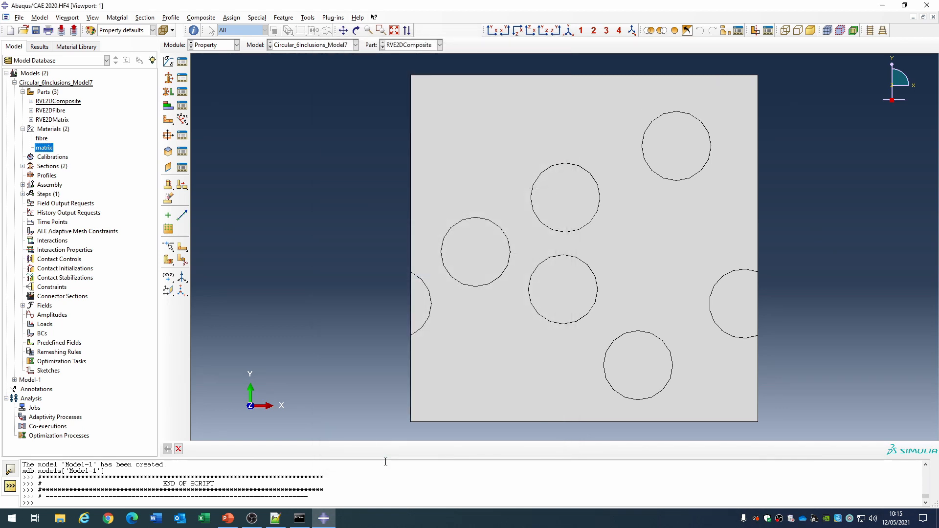
Step: Check which material is set in the fibreSection and matrixSection definitions
click(23, 166)
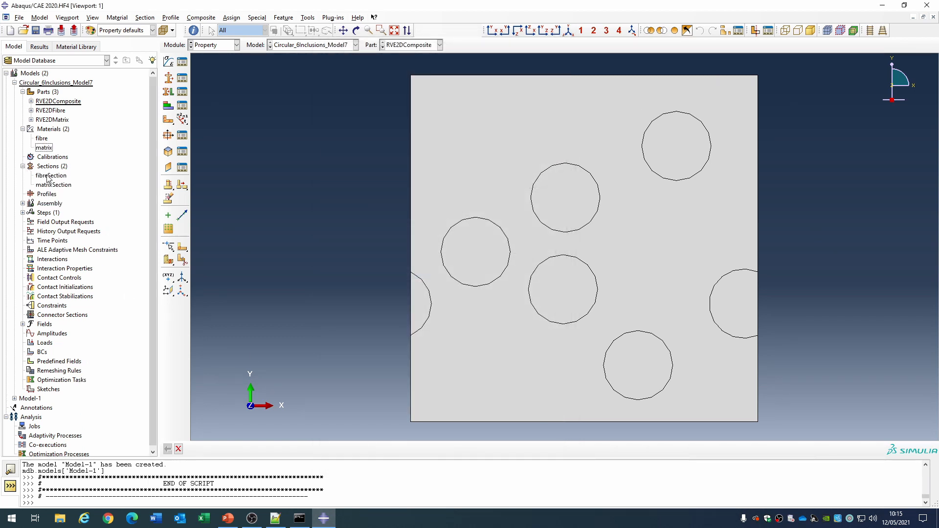
double_click(51, 175)
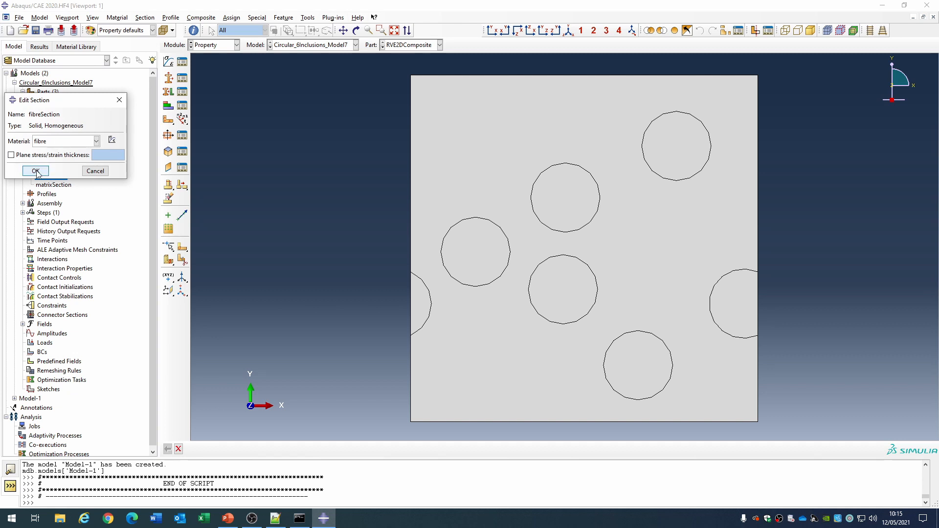
click(37, 171)
click(53, 186)
double_click(53, 186)
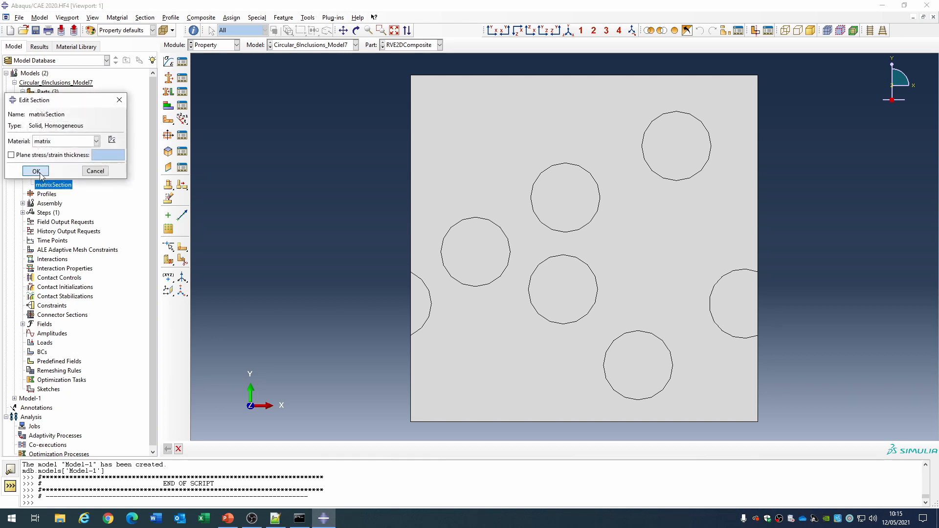
click(37, 171)
Step: Assign matrixSection to the region surrounding the circles in RVE2DComposite, without creating a set
click(31, 101)
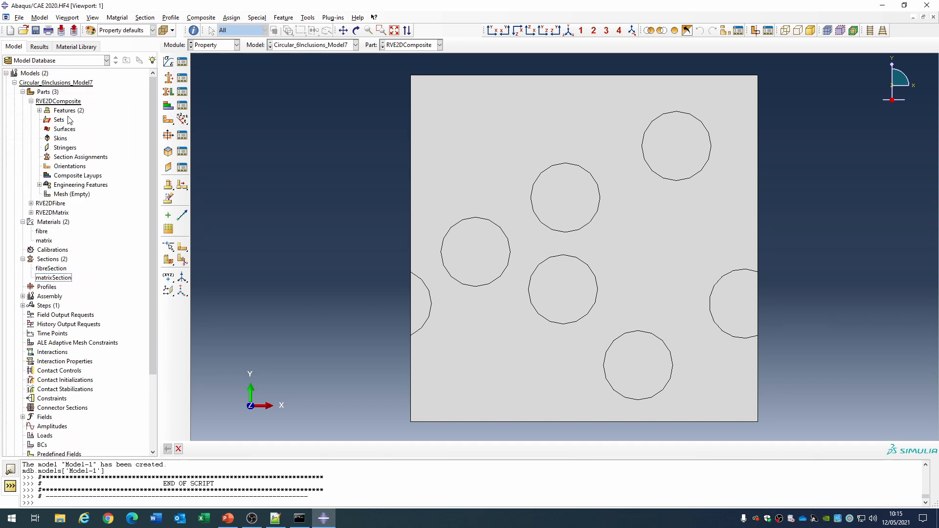
double_click(72, 160)
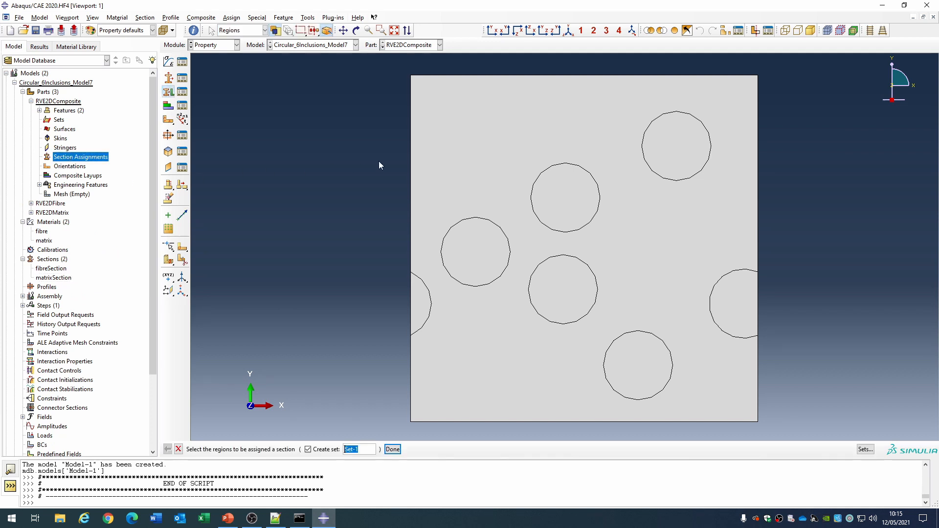
click(462, 158)
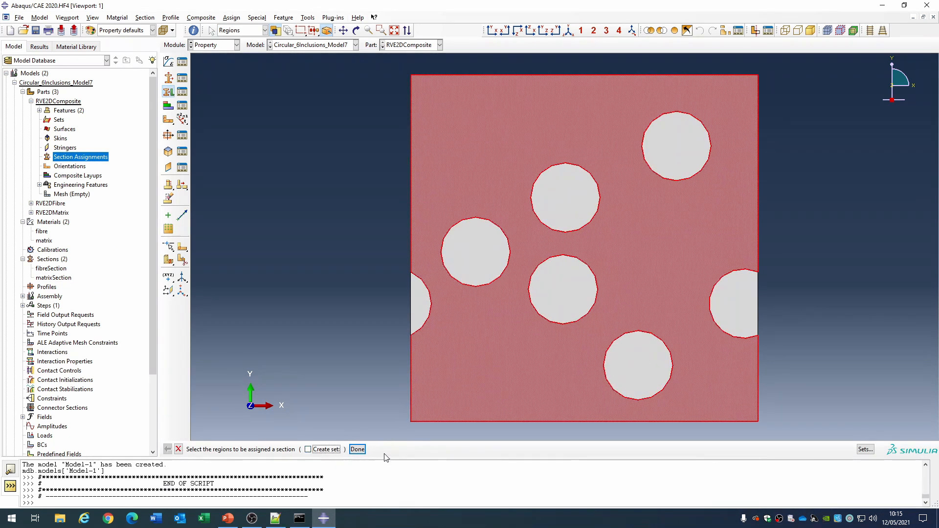
click(393, 449)
click(345, 170)
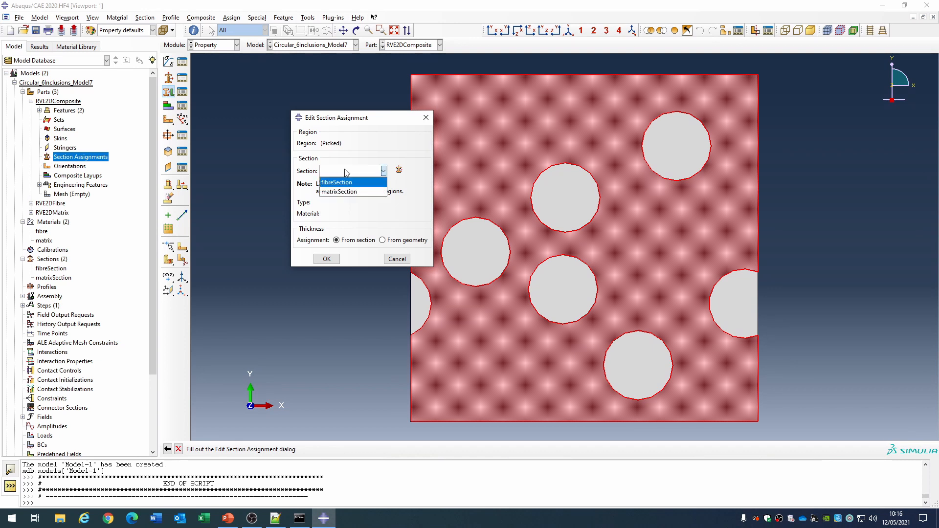
click(343, 190)
click(327, 259)
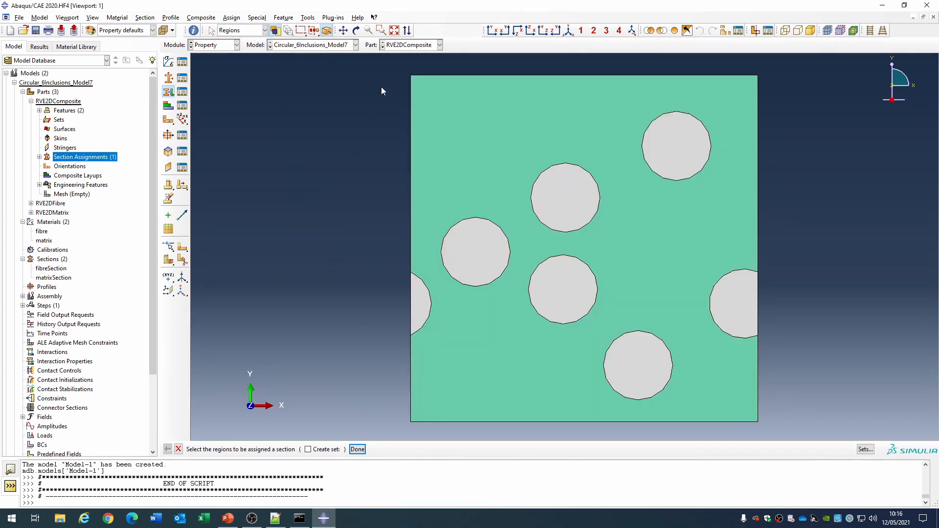
Step: Assign fibreSection to all the circular inclusions of RVE2DComposite and colour-code the part by materials
drag(383, 65, 835, 442)
ctrl+click(471, 140)
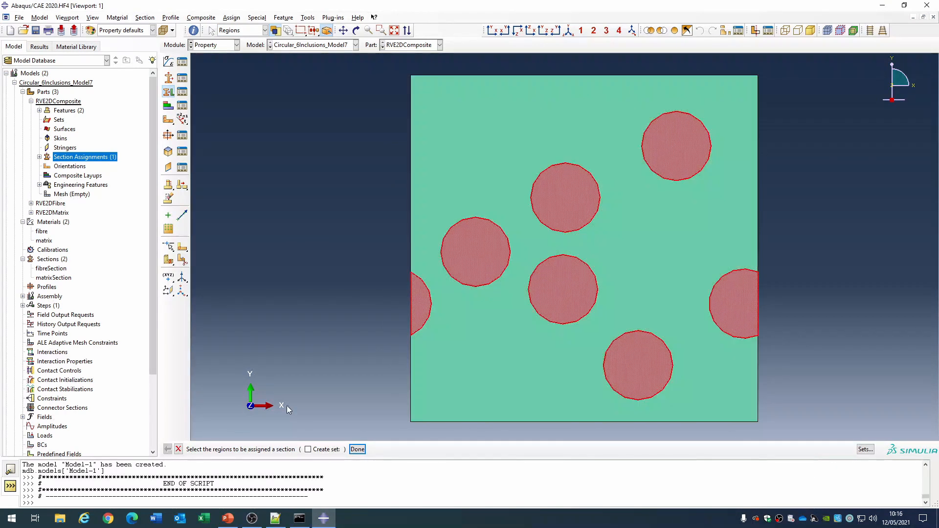
click(358, 448)
click(353, 171)
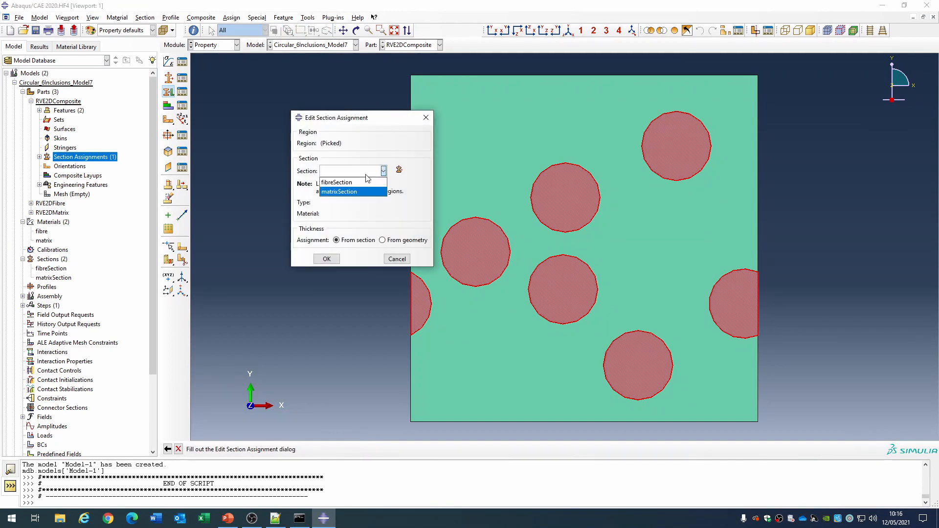
click(355, 183)
click(327, 259)
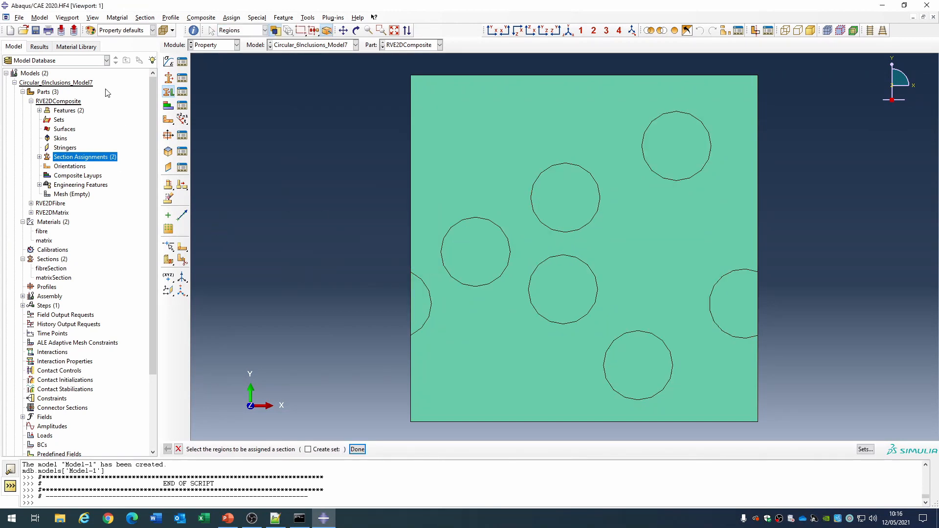
click(123, 30)
click(122, 78)
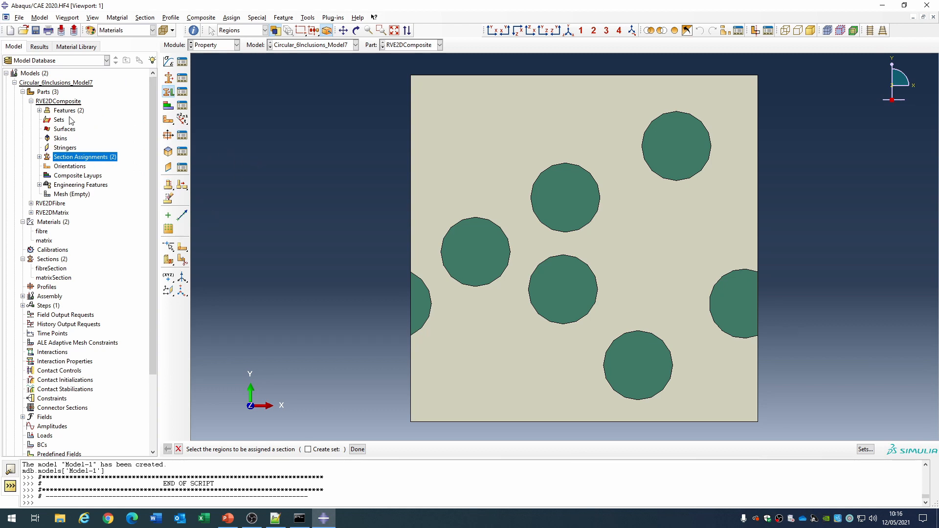
Step: Seed the RVE2DComposite part with an approximate global size of 30, with curvature control at a maximum deviation factor of 0.1
double_click(71, 194)
click(168, 61)
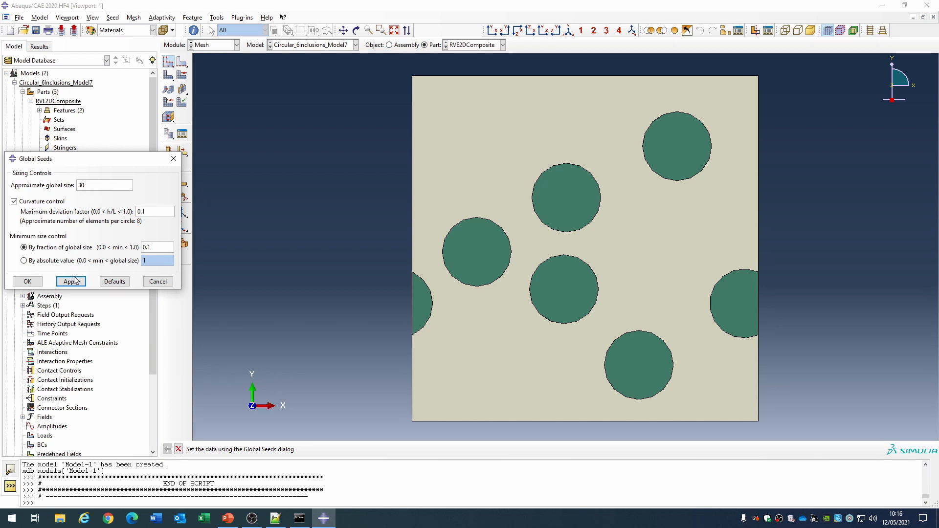
click(41, 282)
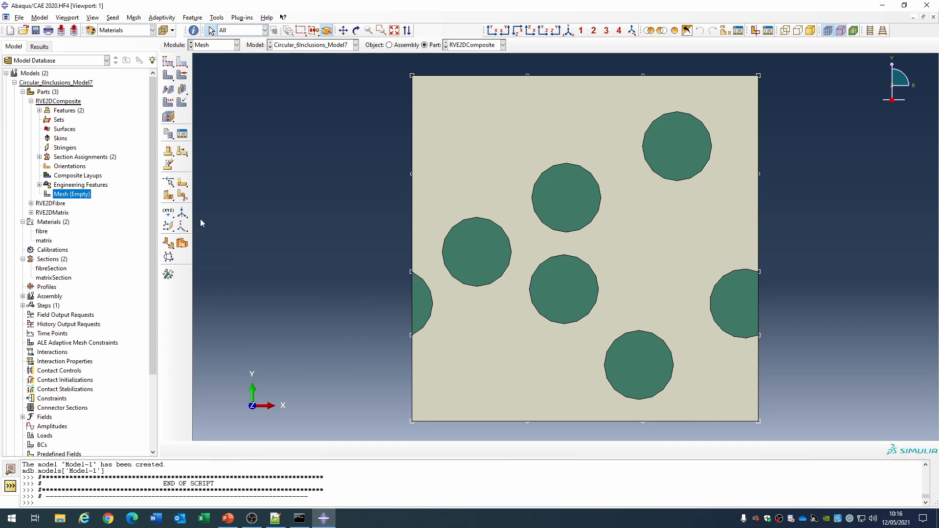
Step: Set the element shape to Tri for all regions of RVE2DComposite and mesh the part
click(182, 75)
drag(403, 66, 851, 440)
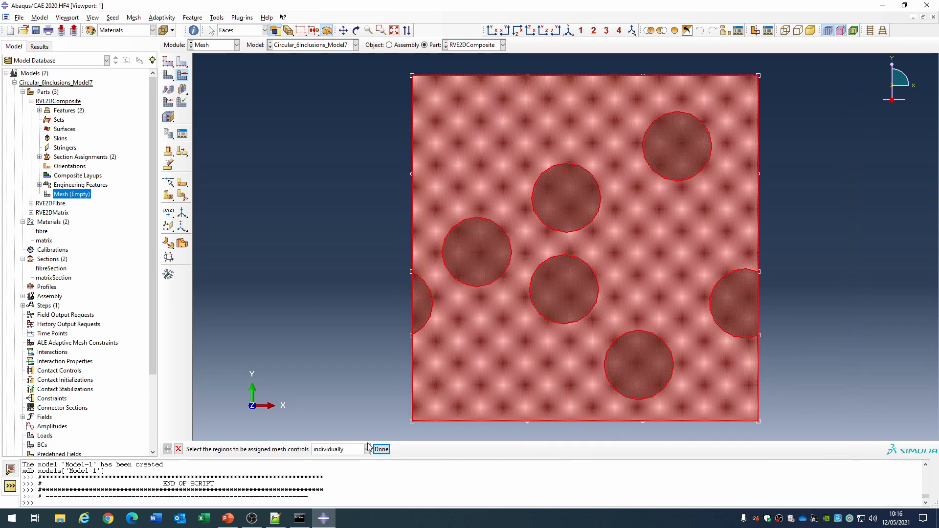
click(382, 449)
click(157, 265)
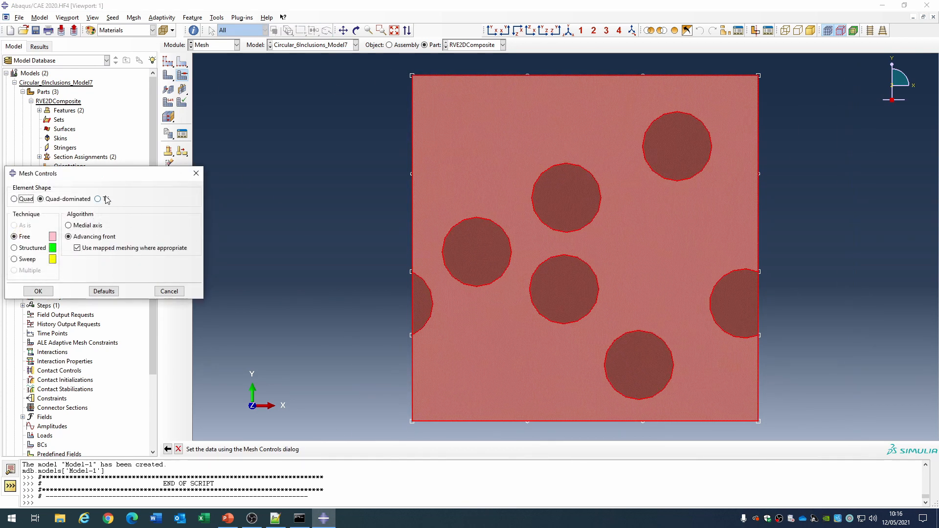
click(97, 199)
click(46, 292)
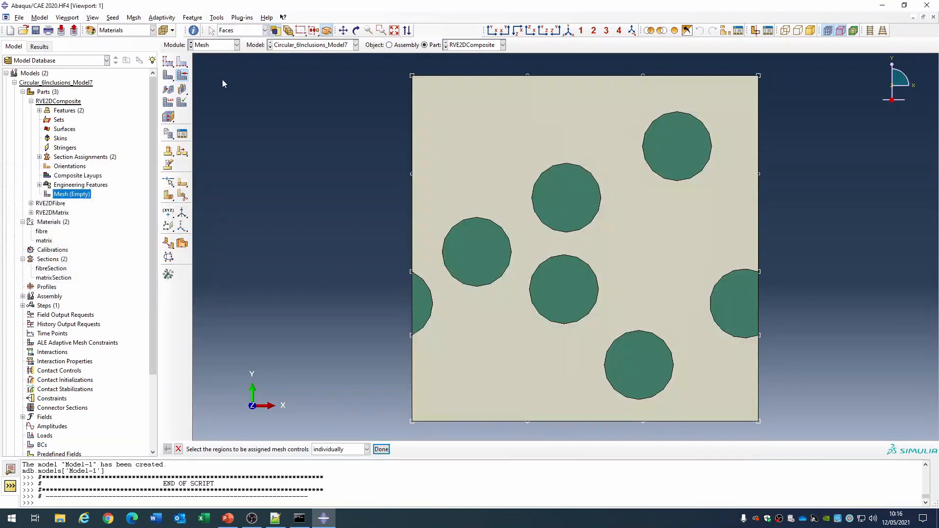
click(168, 75)
click(250, 449)
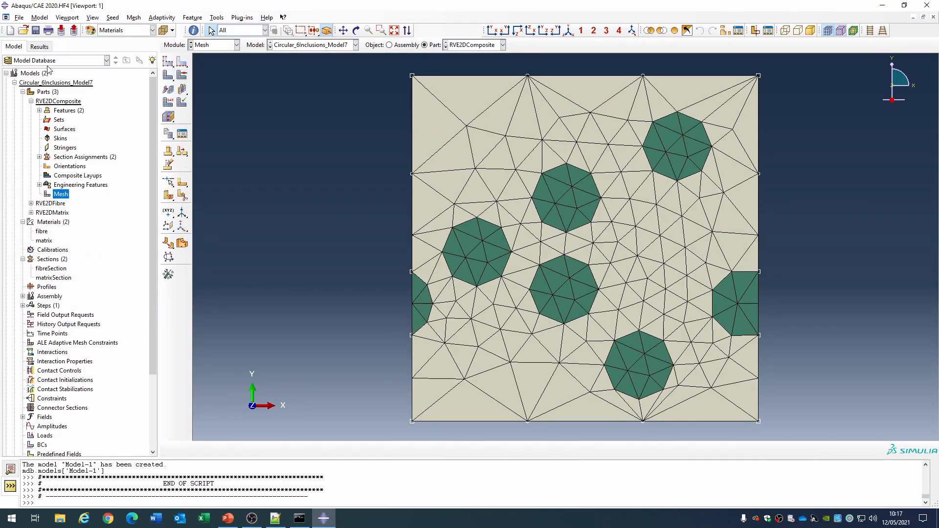
Step: Create a node set named XFront from the nodes along the square's right edge, leaving out the corner nodes
double_click(59, 120)
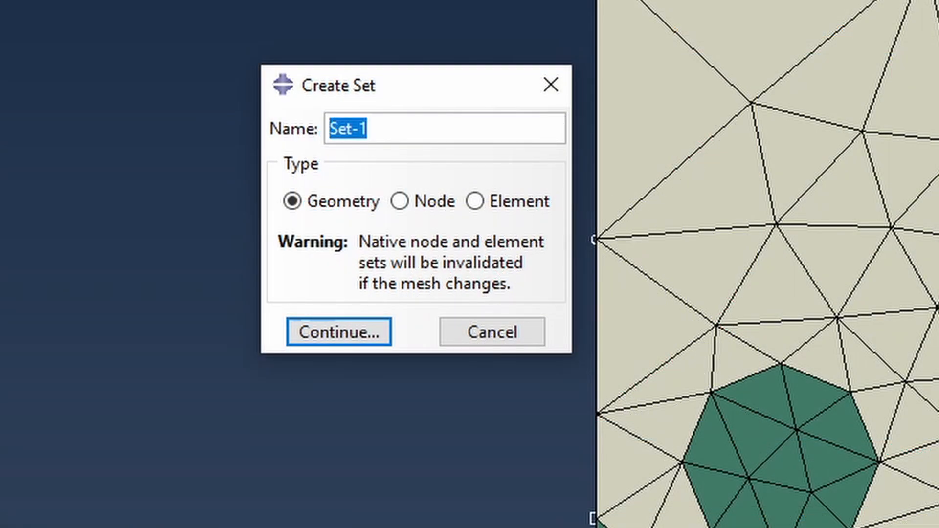
text(XFront)
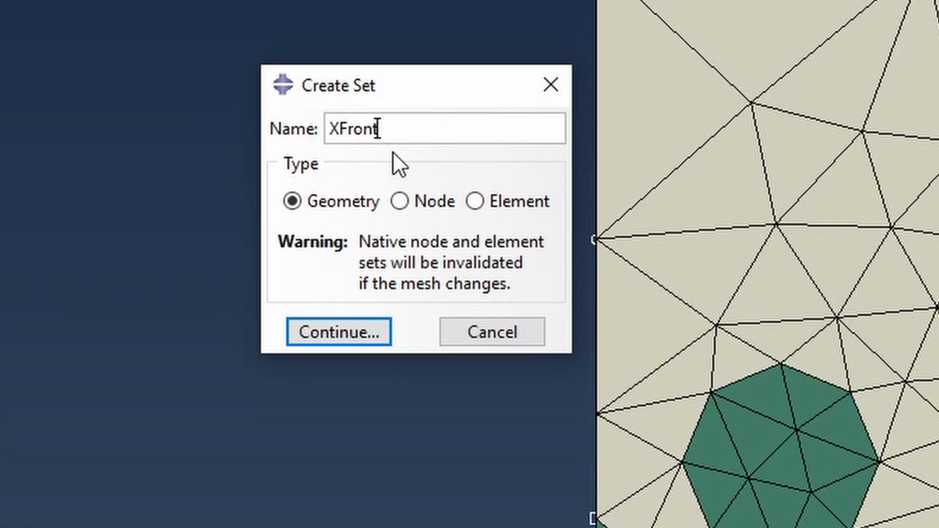
click(418, 201)
click(338, 362)
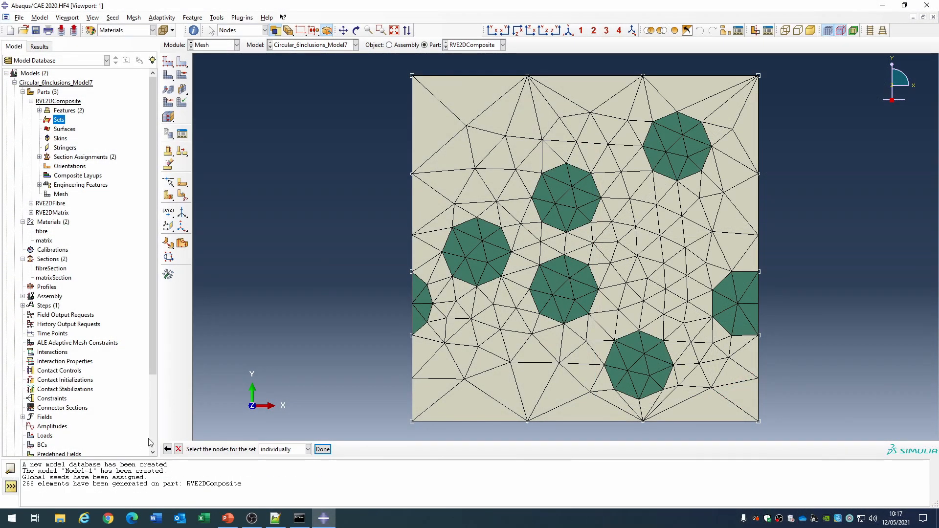
click(286, 450)
click(287, 480)
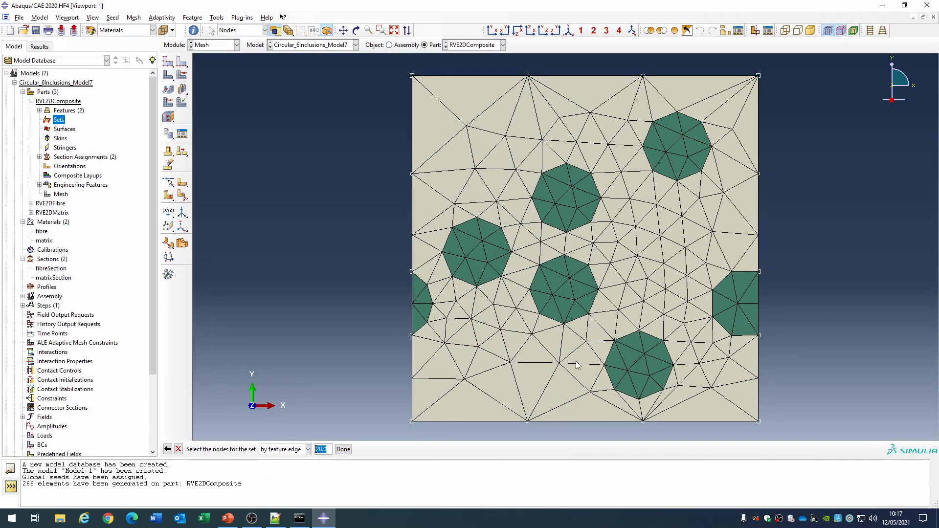
click(286, 449)
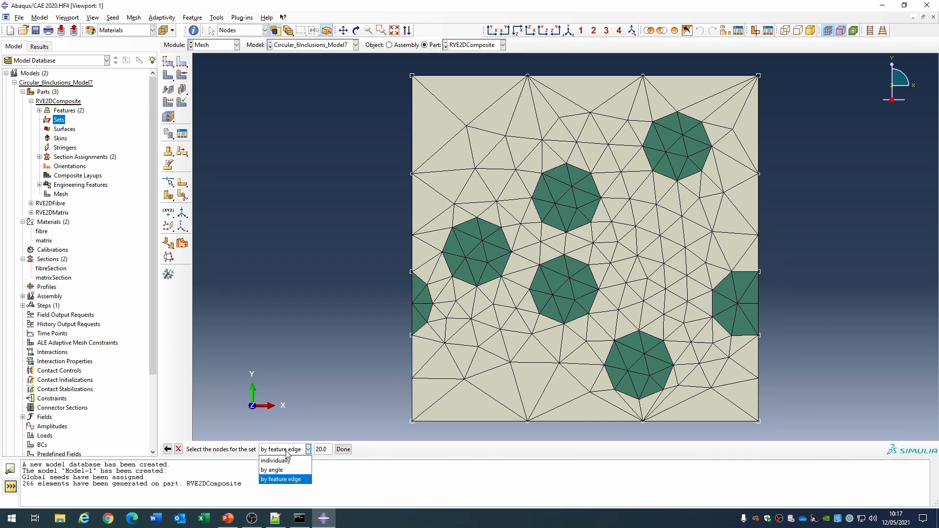
click(286, 461)
drag(775, 157, 747, 391)
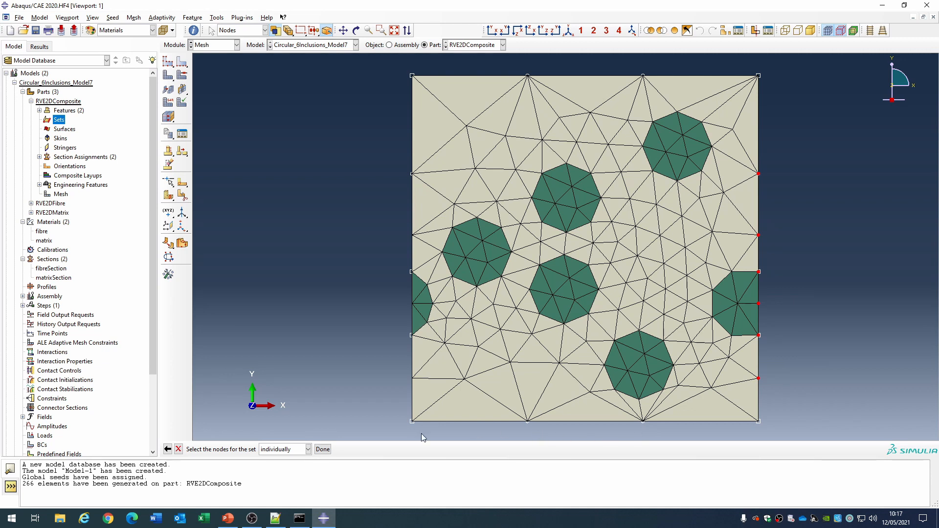
click(325, 450)
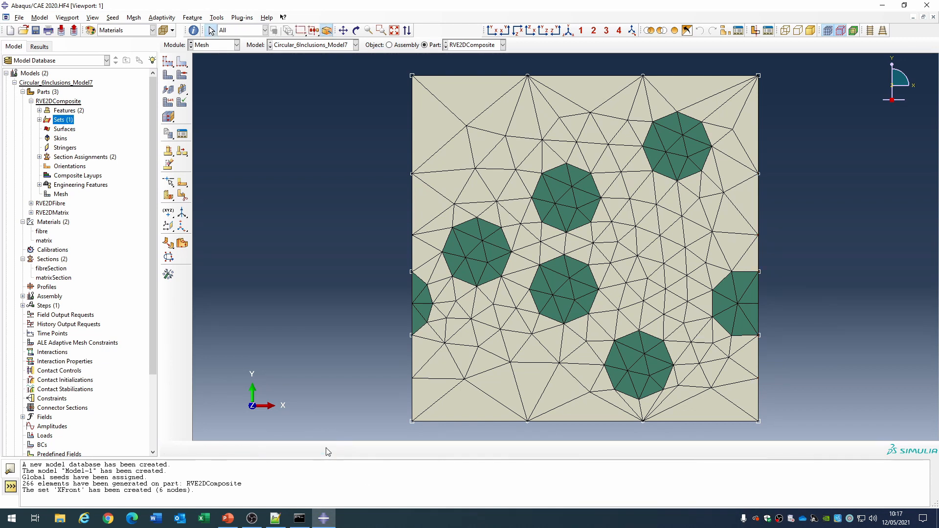
Step: Create a node set named Xback from the nodes along the square's left edge, leaving out the corner nodes
double_click(63, 121)
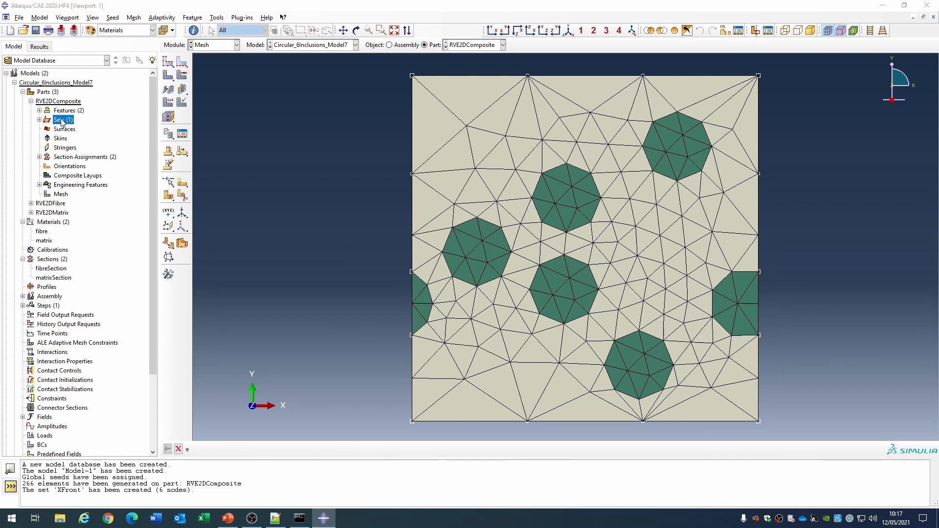
text(XBack)
click(347, 161)
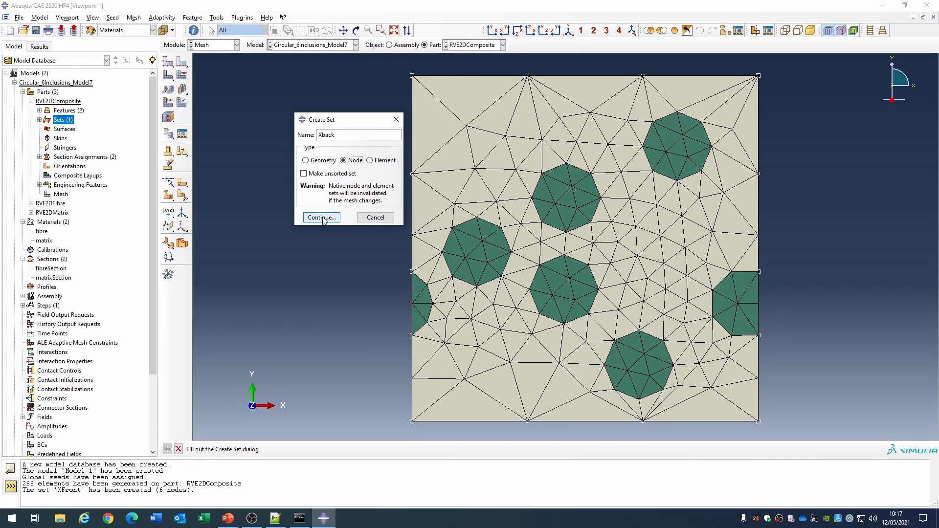
click(322, 217)
click(322, 449)
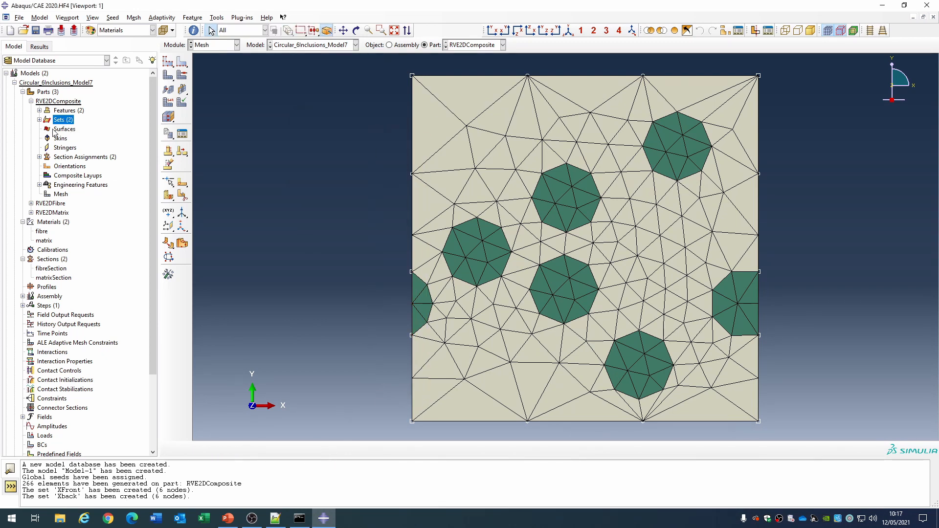
Step: Create a node set named YTop from the two intermediate nodes on the square's top edge
double_click(62, 121)
text(YTop)
click(343, 160)
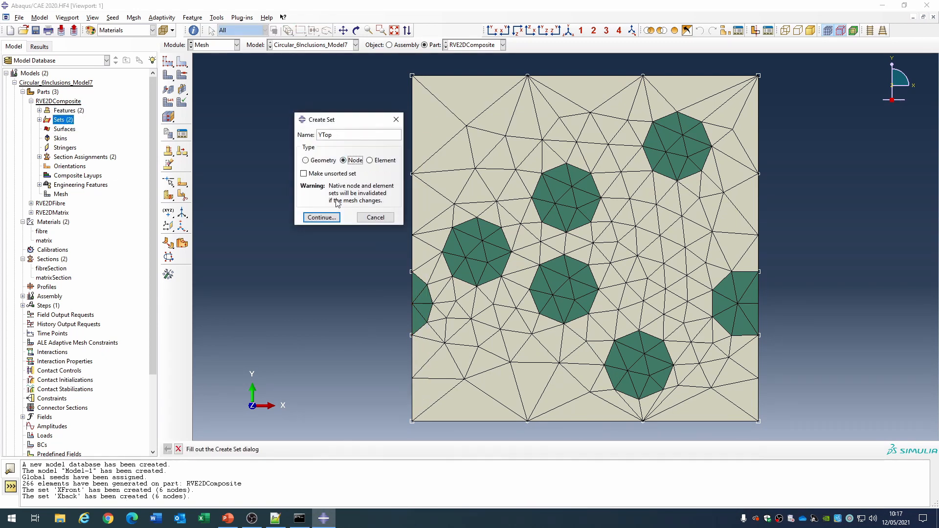
click(322, 206)
drag(507, 62, 699, 93)
click(323, 450)
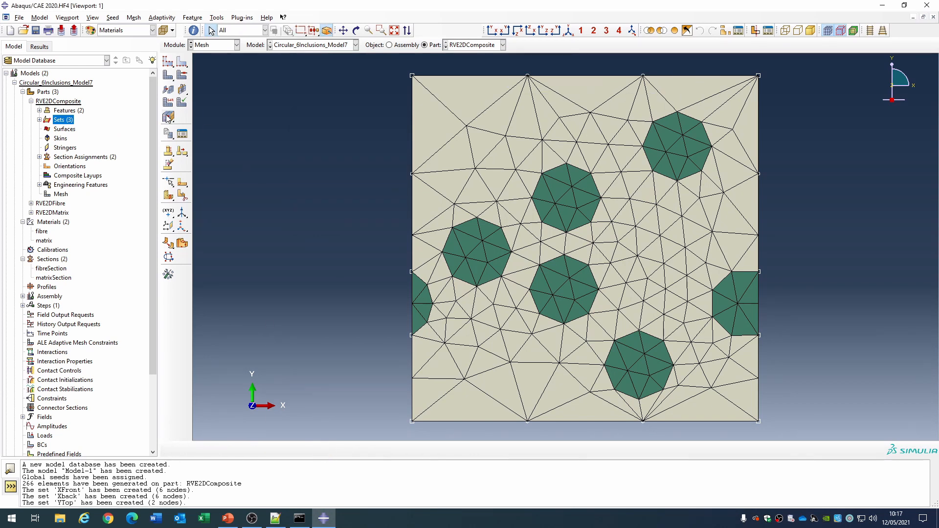
Step: Create a node set named YBase from the two intermediate nodes on the square's bottom edge
double_click(62, 120)
text(YBot)
click(343, 161)
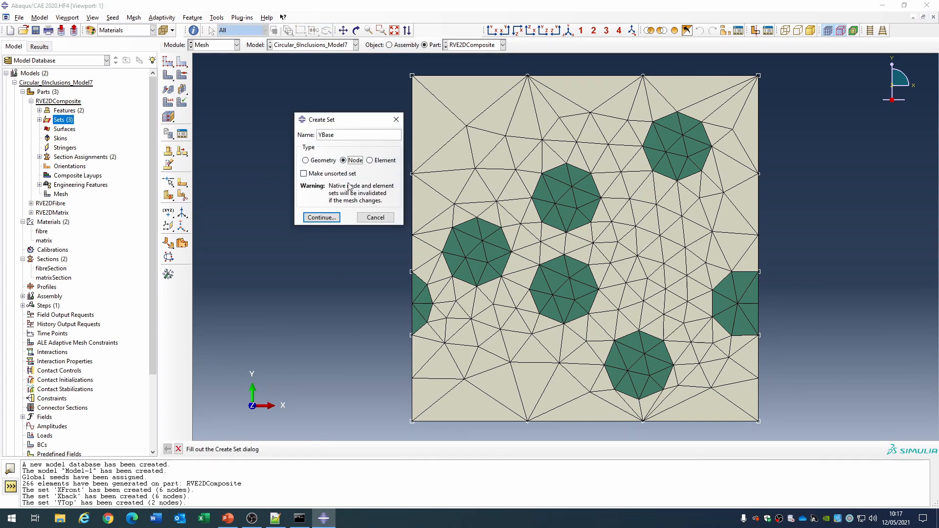
click(322, 206)
drag(506, 431, 644, 421)
click(323, 450)
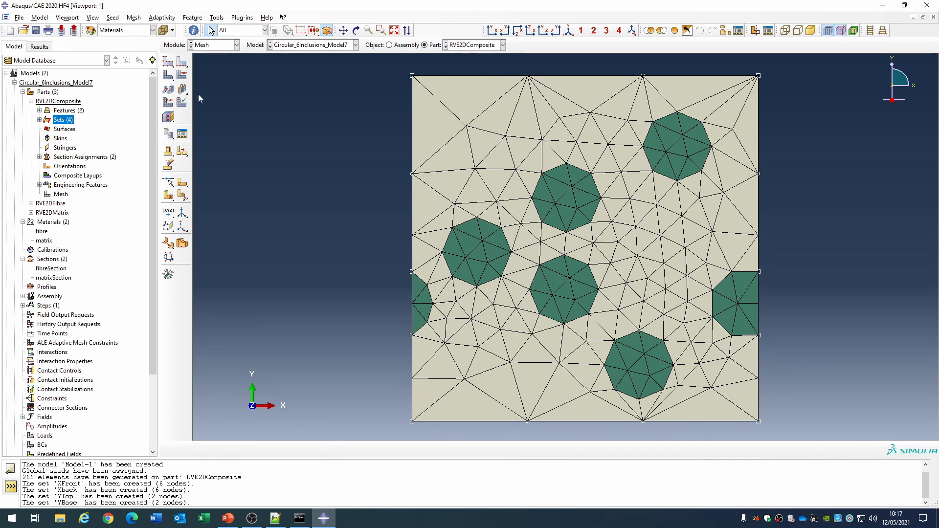
Step: Create a node set named cornerNodes from the four corner nodes of the square
double_click(73, 121)
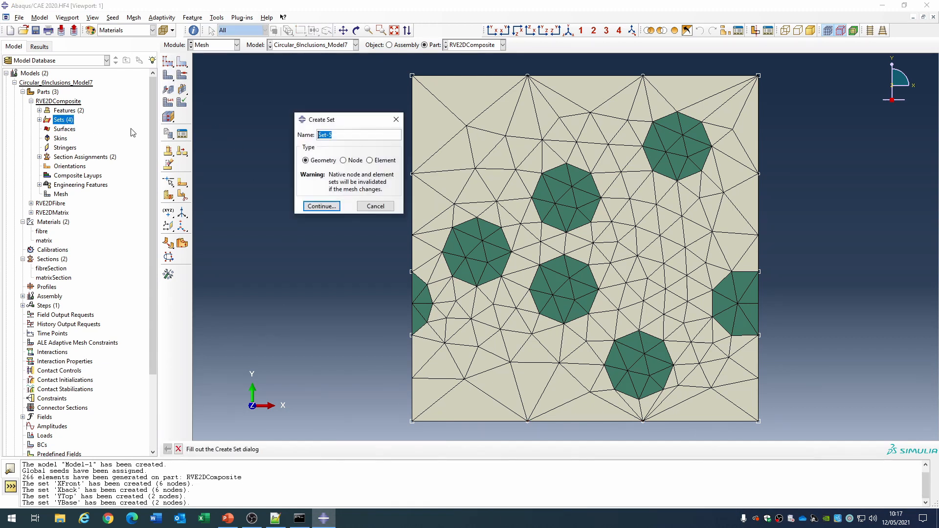
text(cornerNodes)
click(343, 160)
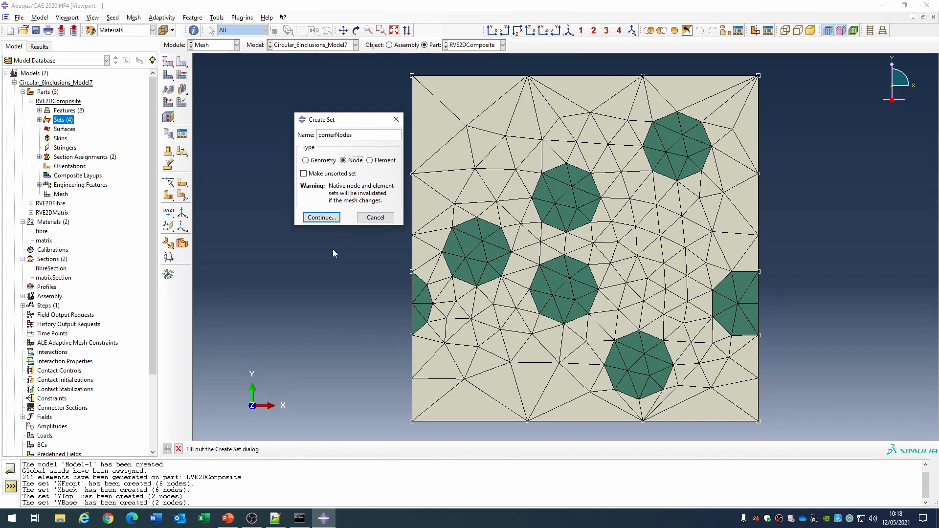
click(330, 221)
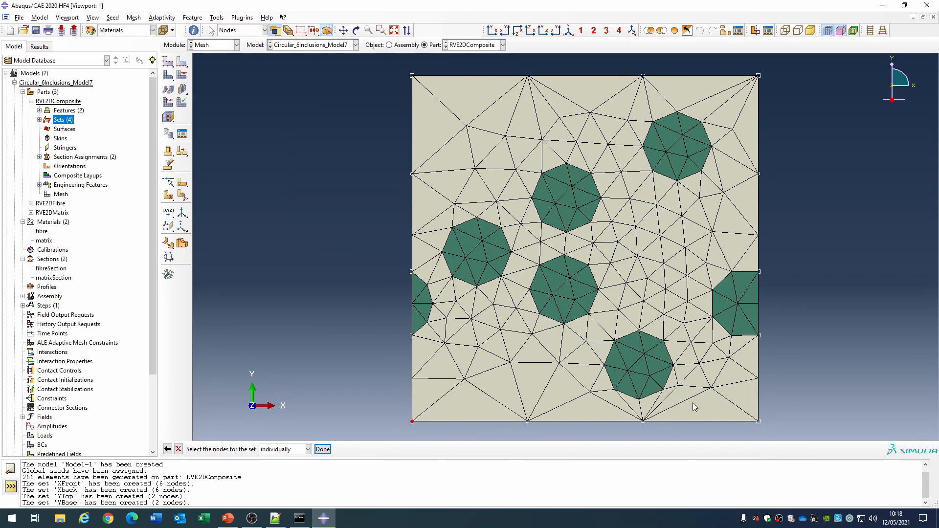
drag(754, 424, 753, 417)
shift+drag(744, 66, 765, 79)
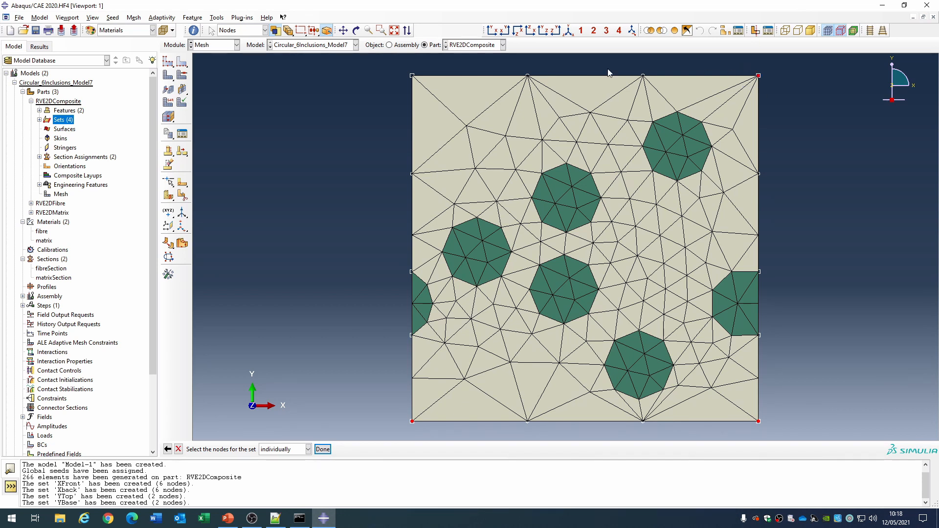
middle_click(397, 114)
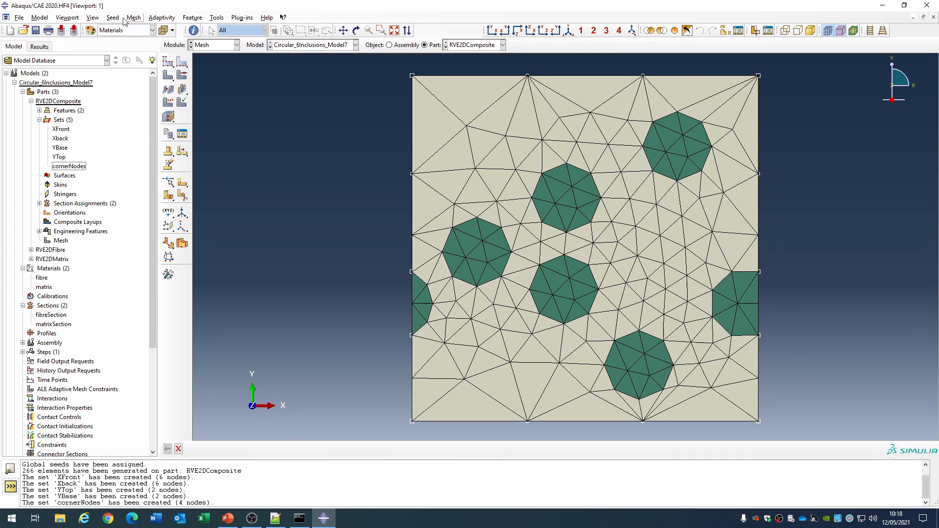
Step: Turn on node labels for the mesh in the part display options
click(93, 18)
click(139, 199)
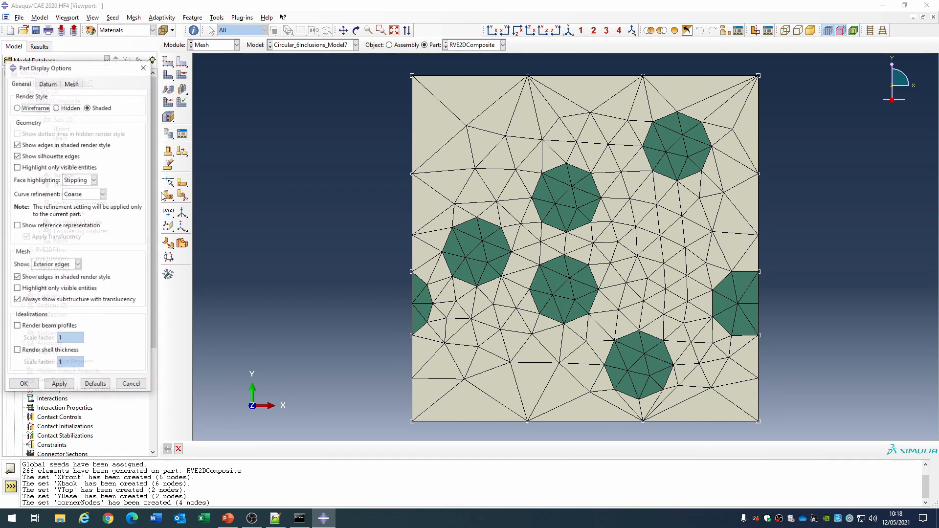
drag(78, 76, 298, 83)
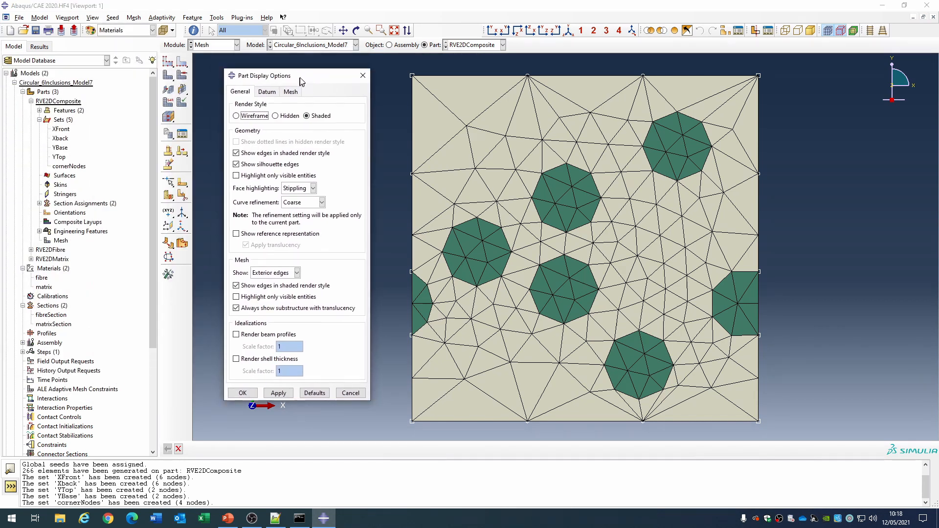
click(290, 91)
click(263, 175)
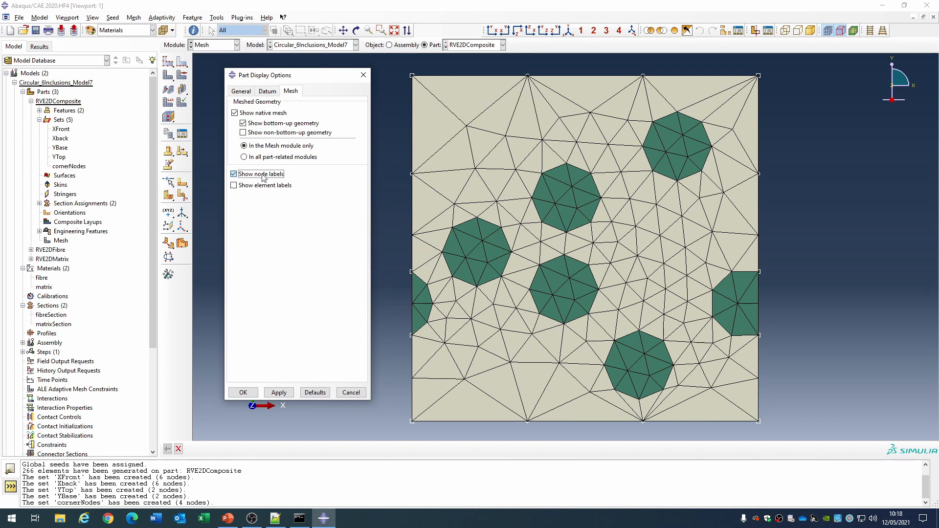
click(244, 392)
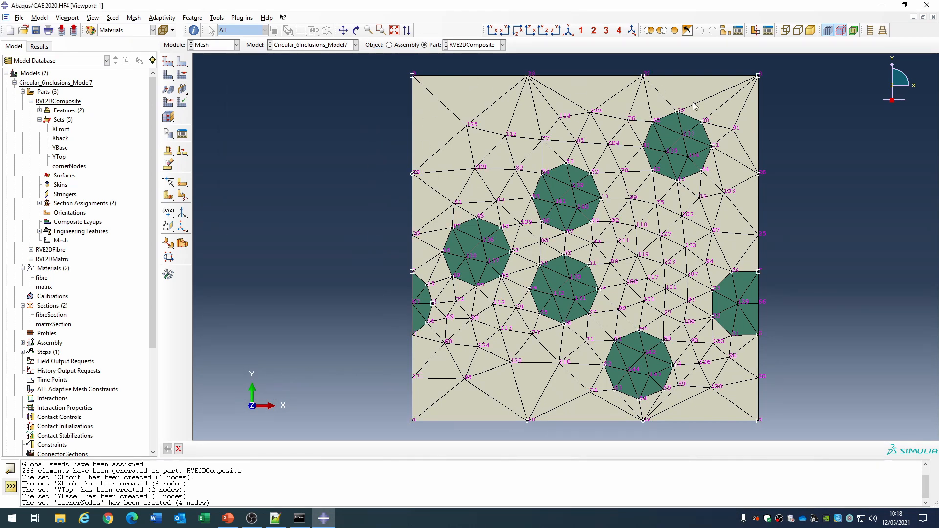
Step: Query the XFront node set with set highlighting on, and enlarge the message area to read its node labels and coordinates
scroll(410, 186, up, 2)
scroll(410, 187, down, 3)
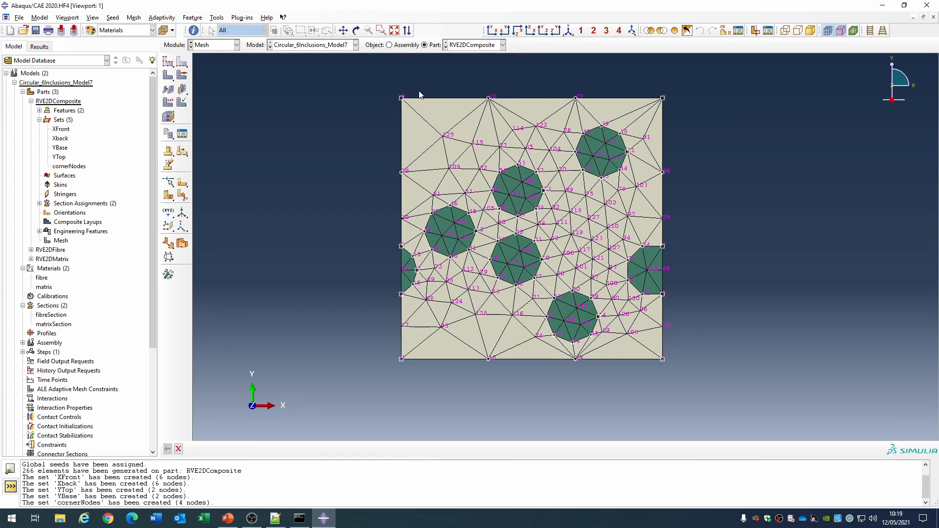
click(194, 30)
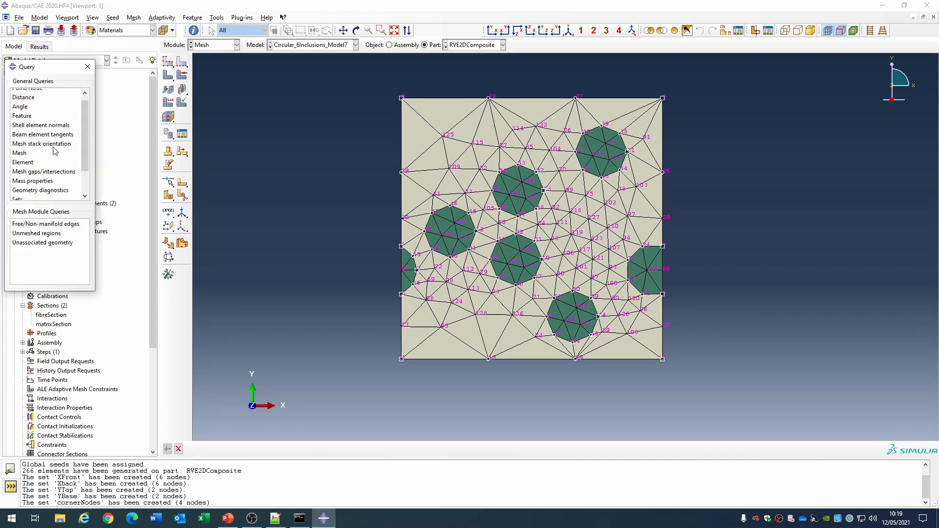
scroll(44, 147, down, 2)
click(19, 167)
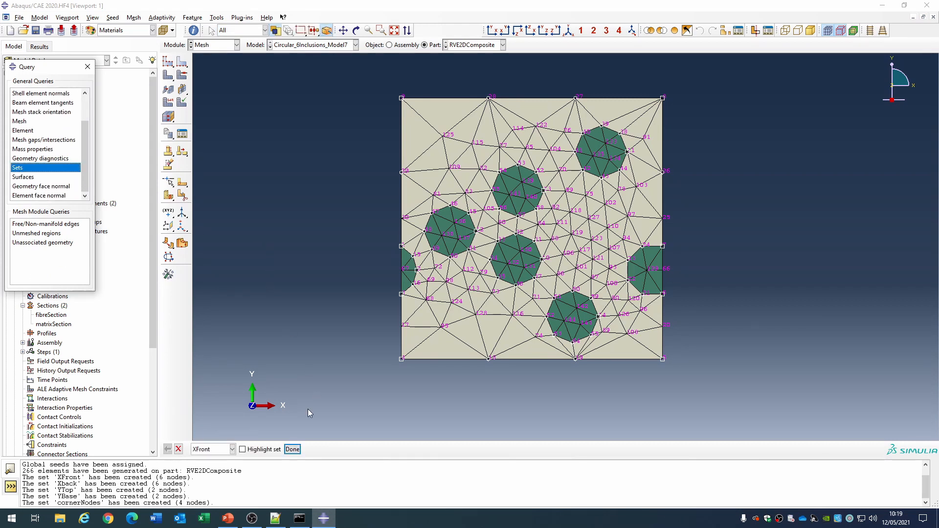
click(223, 451)
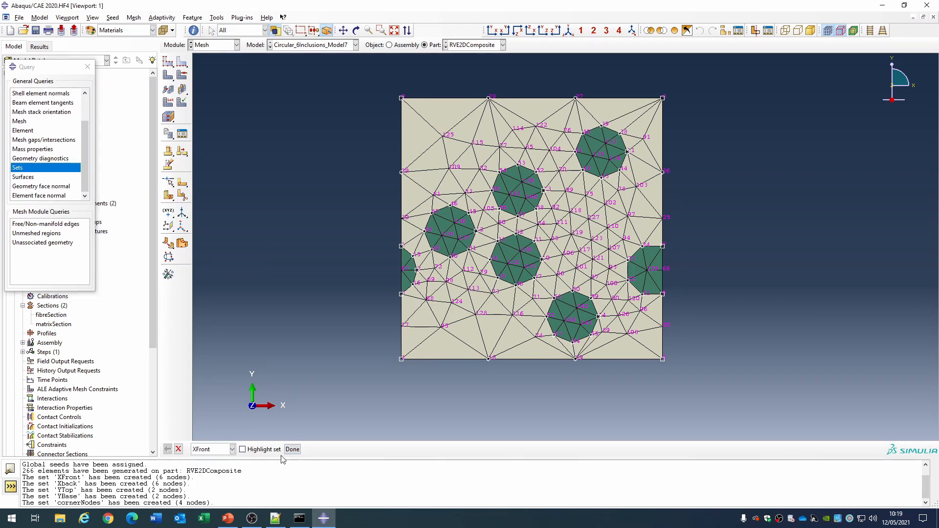
click(265, 450)
click(292, 450)
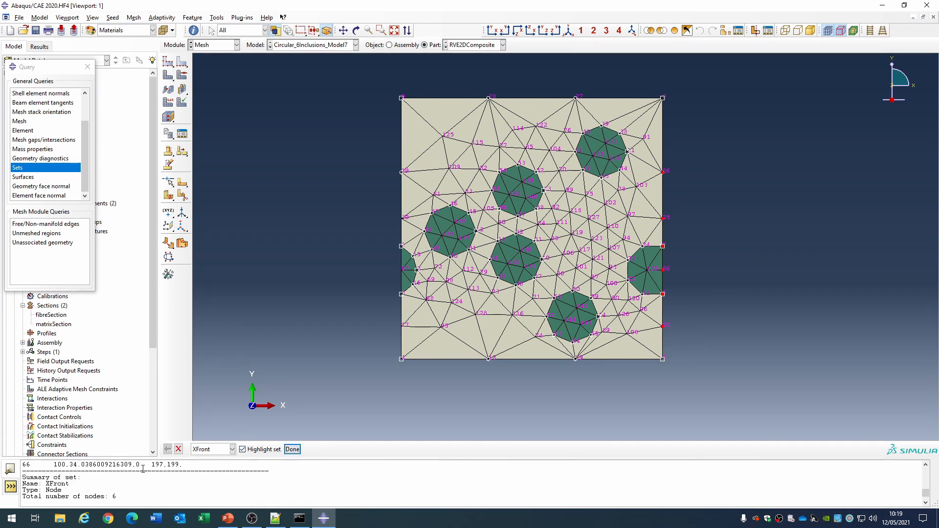
drag(172, 458, 172, 367)
scroll(79, 460, up, 1)
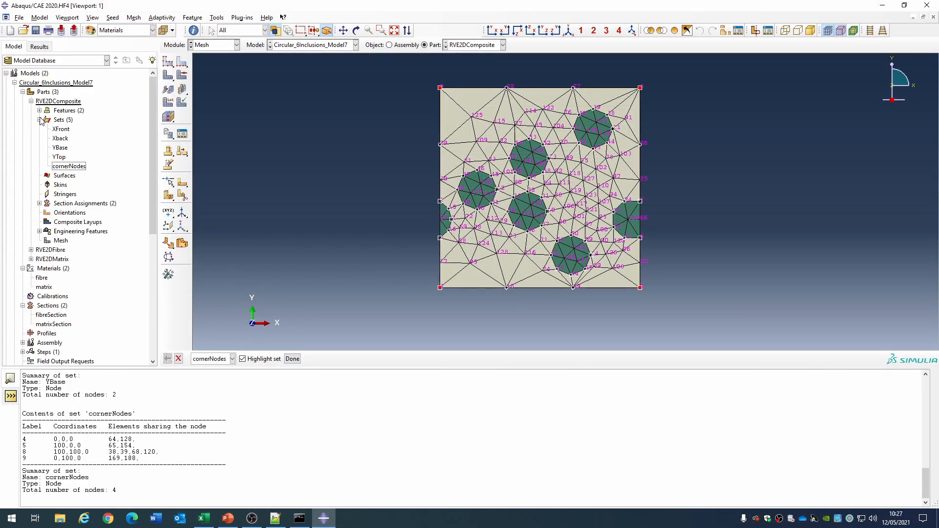
Step: Create a node set named N20 from node 20, the lowest intermediate node on the square's right edge
click(39, 119)
click(59, 120)
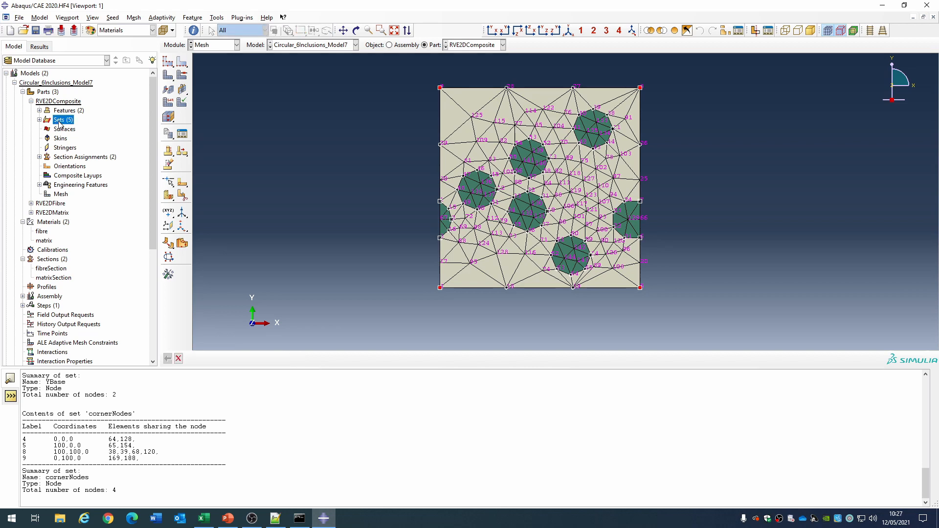
double_click(69, 121)
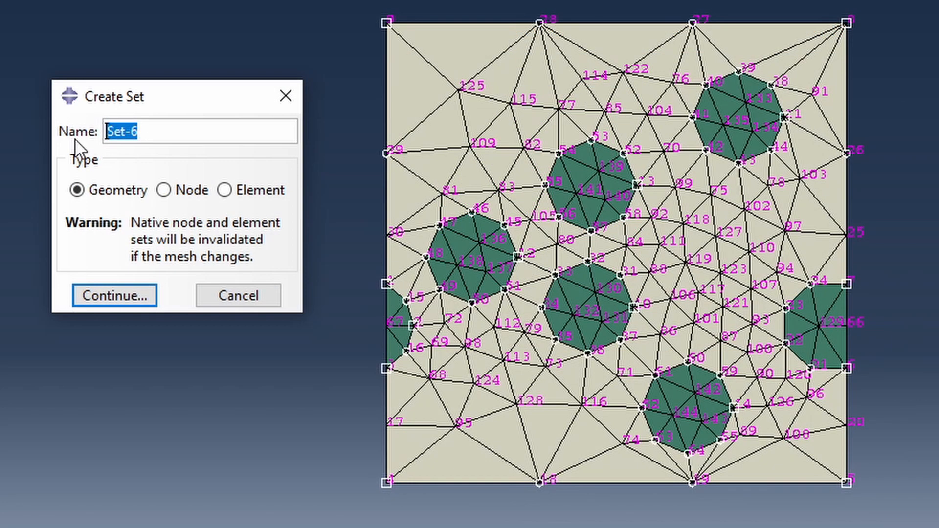
text(n)
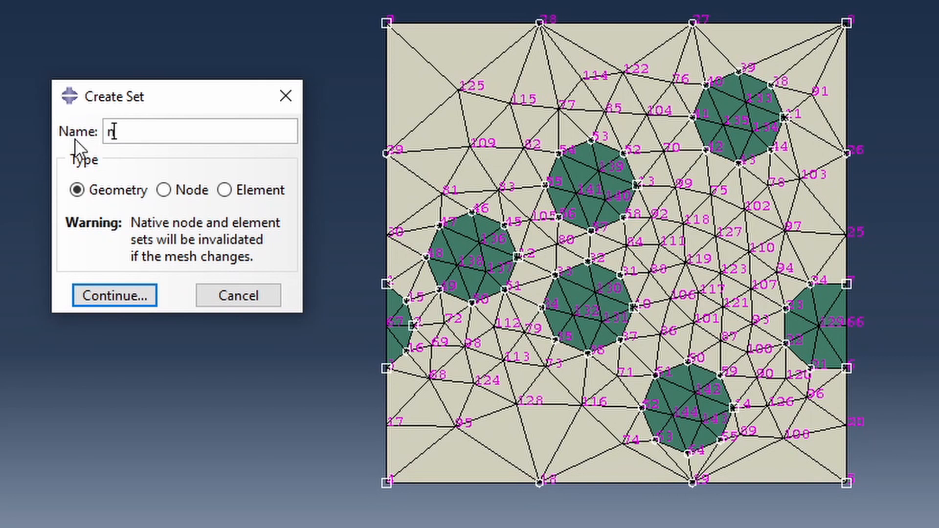
key(BackSpace)
text(N20)
click(164, 190)
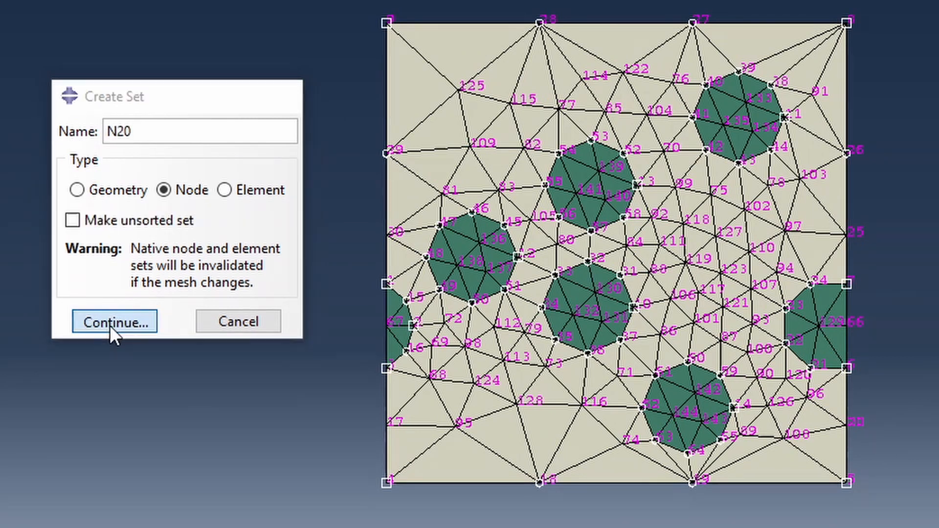
click(109, 323)
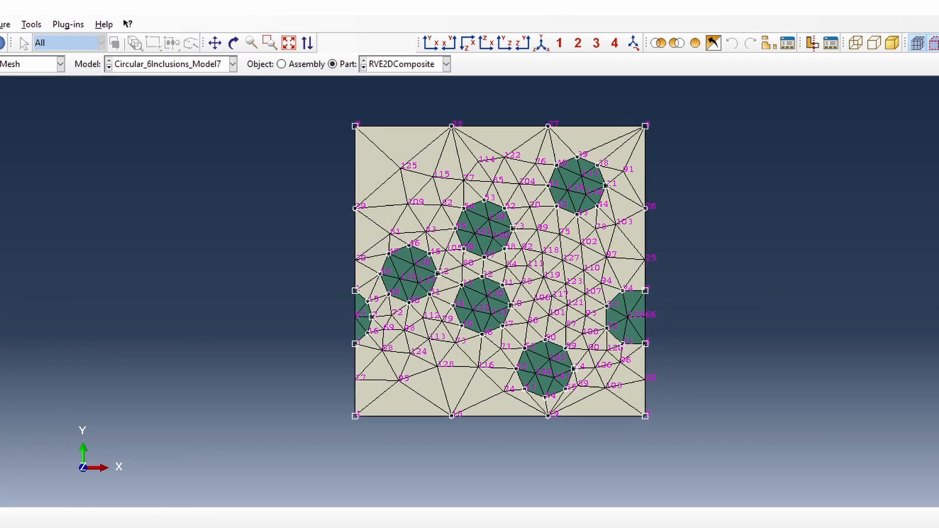
Step: Create a node set named N6 from node 6, where the half fibre's lower end meets the square's right edge
text(n)
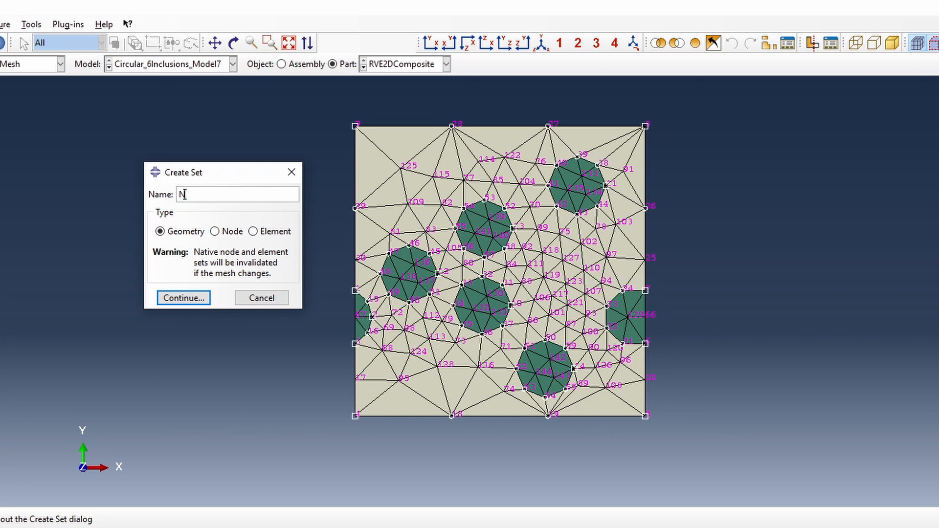
text(6)
key(BackSpace)
text(6)
click(216, 231)
click(190, 315)
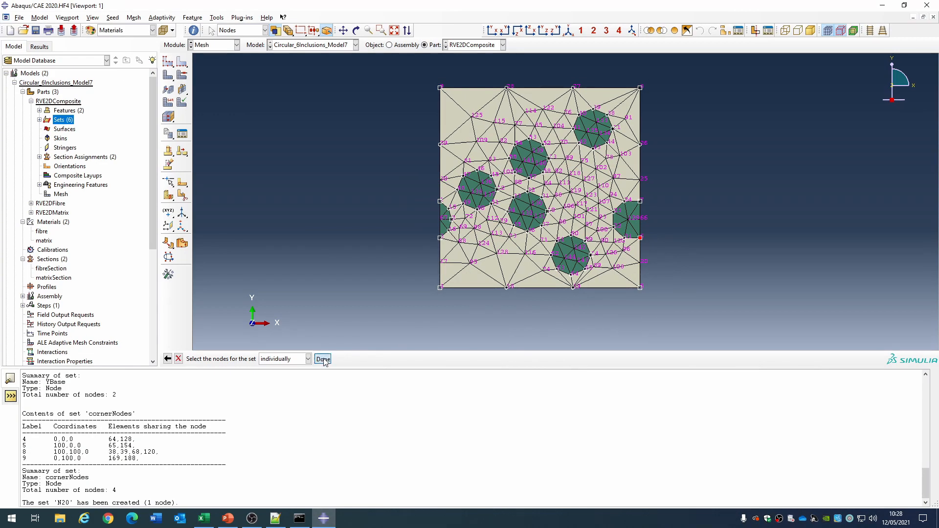
click(322, 360)
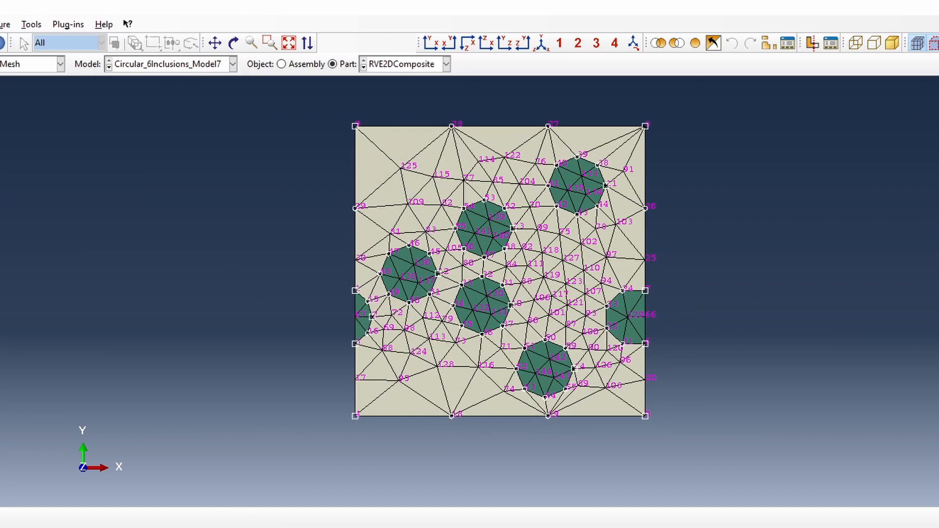
Step: Create a node set named N66 from node 66, midway along the half fibre on the square's right edge
double_click(53, 121)
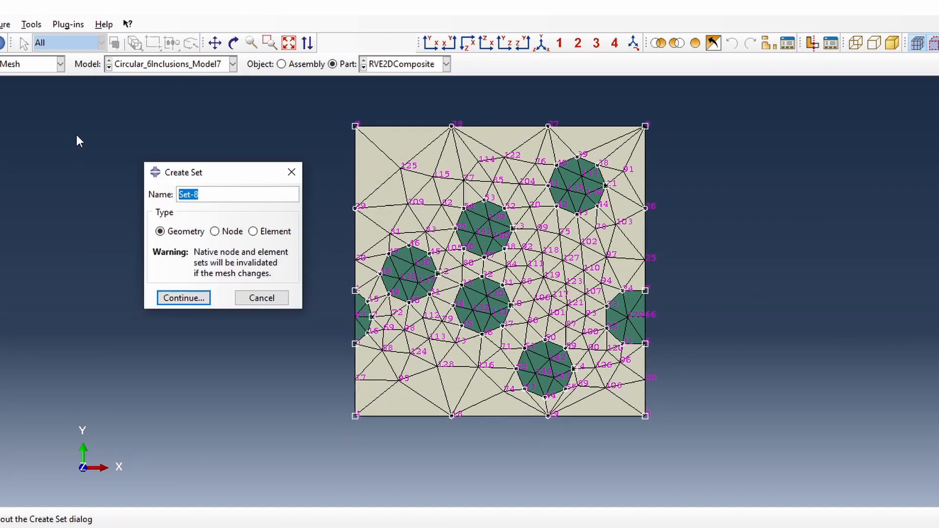
text(n)
key(BackSpace)
text(N66)
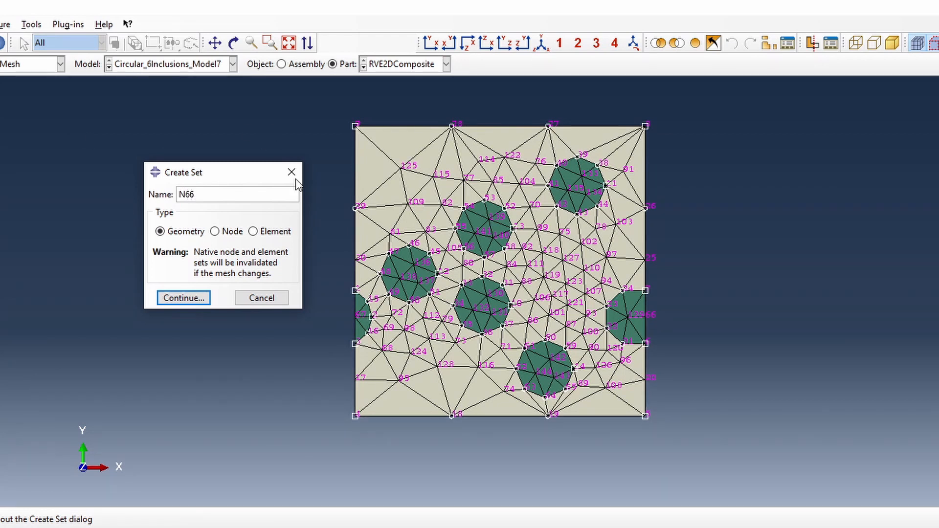
click(215, 231)
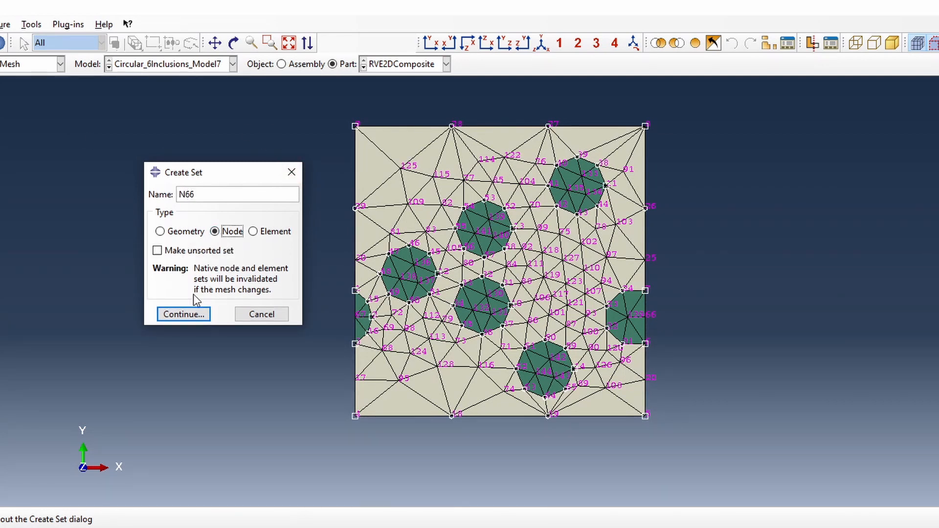
click(198, 315)
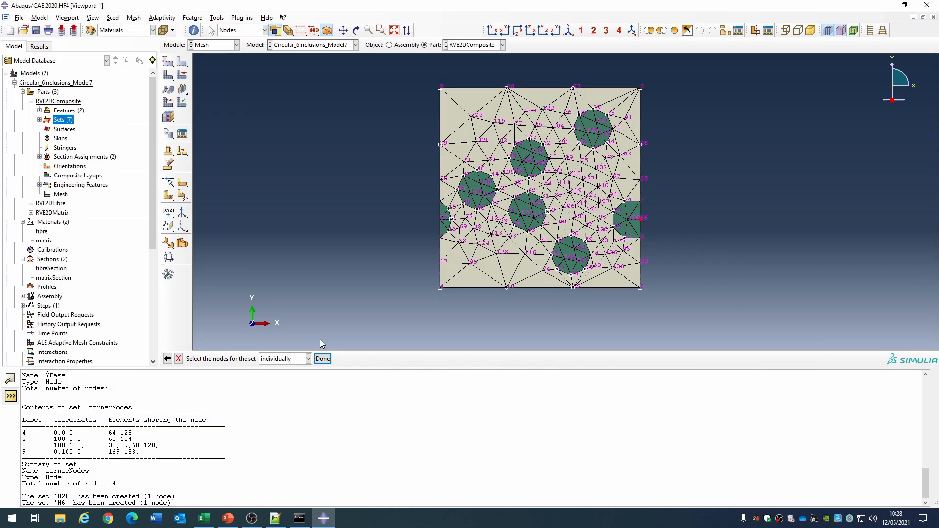
click(185, 519)
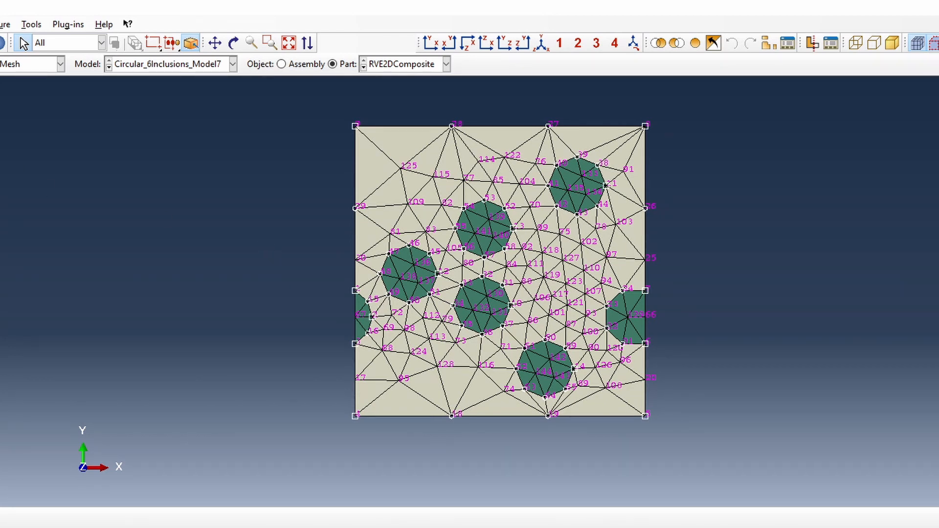
Step: Create a node set named N7 from node 7, where the half fibre's upper end meets the square's right edge
double_click(62, 120)
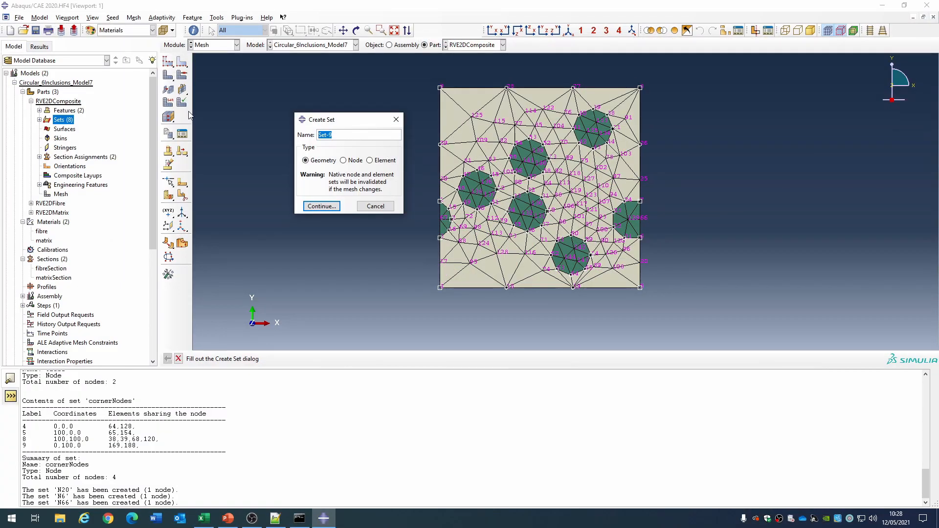
text(n)
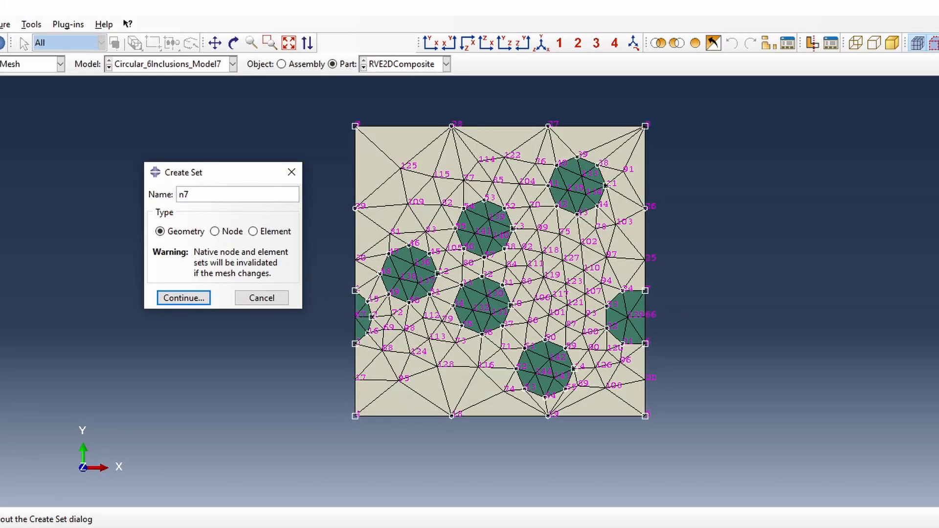
text(7)
key(BackSpace)
key(BackSpace)
text(N7)
click(214, 231)
click(184, 315)
click(646, 291)
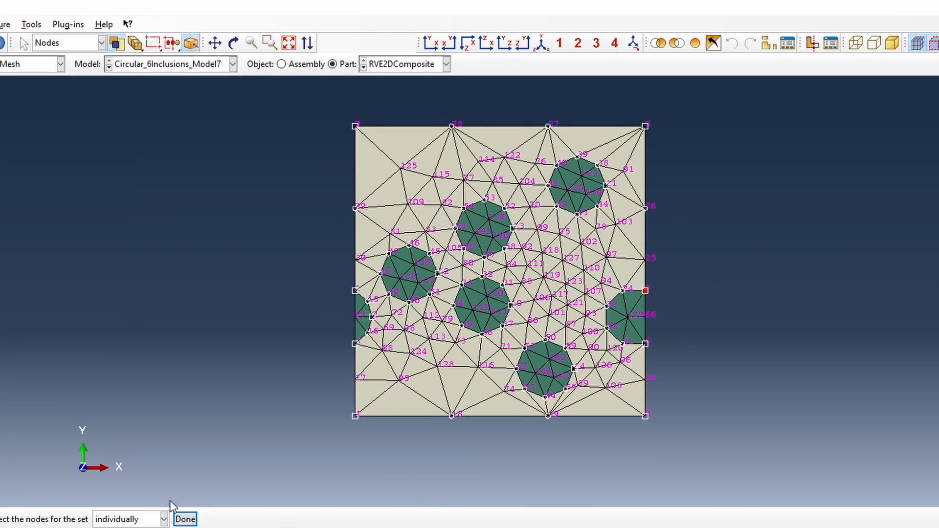
click(185, 516)
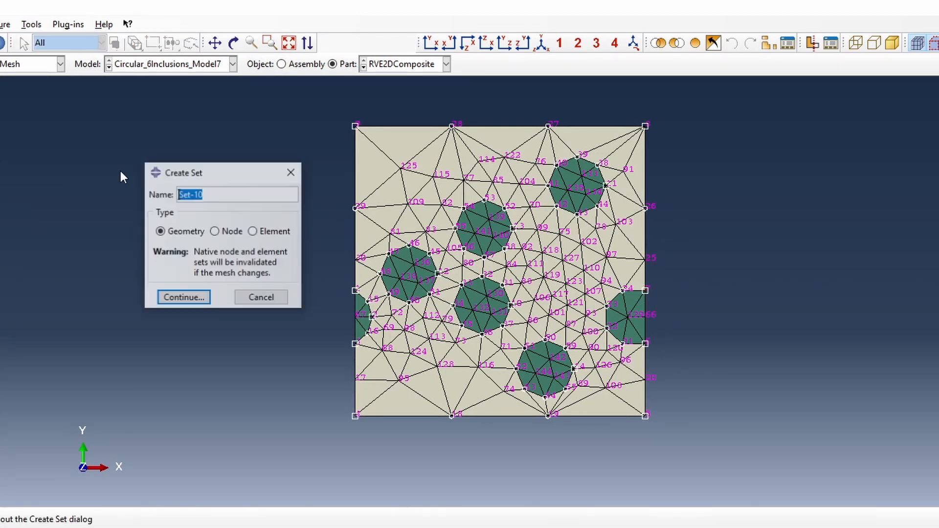
Step: Create a node set named N25 from node 25, just above the half fibre on the square's right edge
text(n)
key(BackSpace)
text(N25)
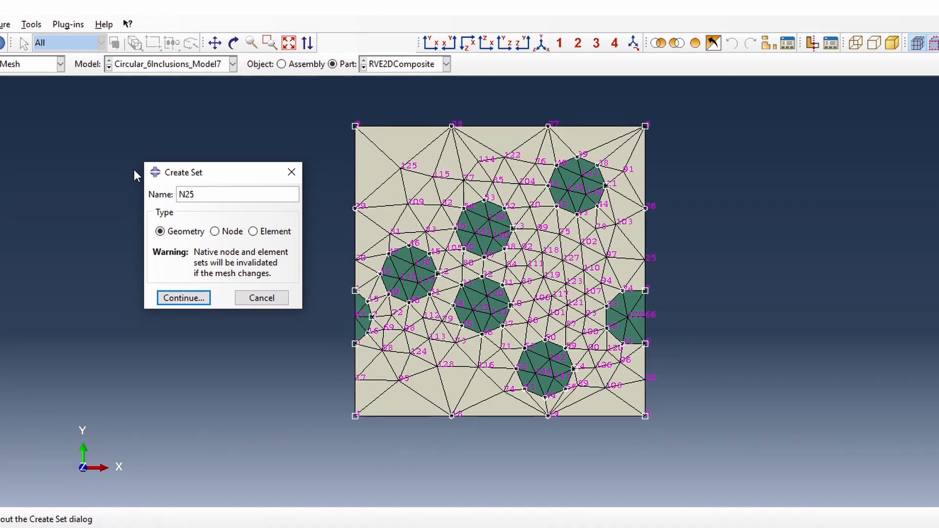
click(228, 231)
click(184, 298)
click(646, 260)
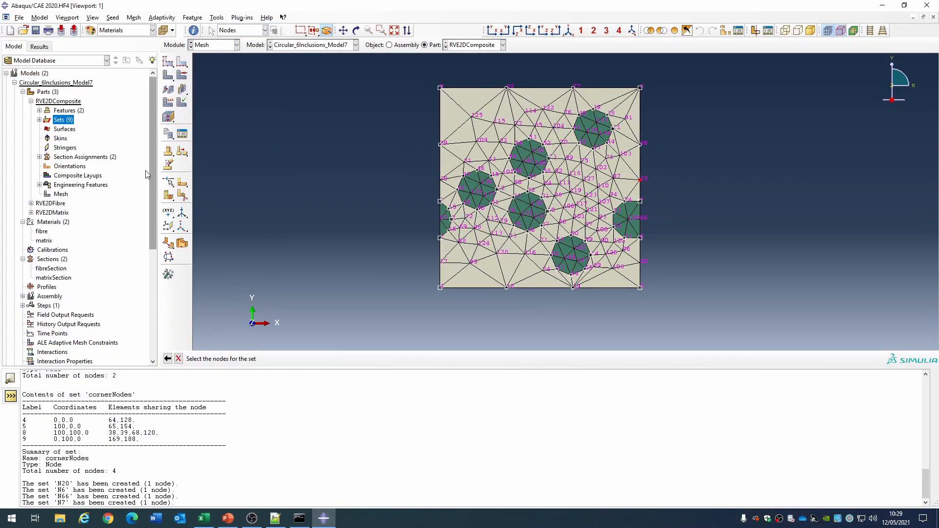
middle_click(147, 175)
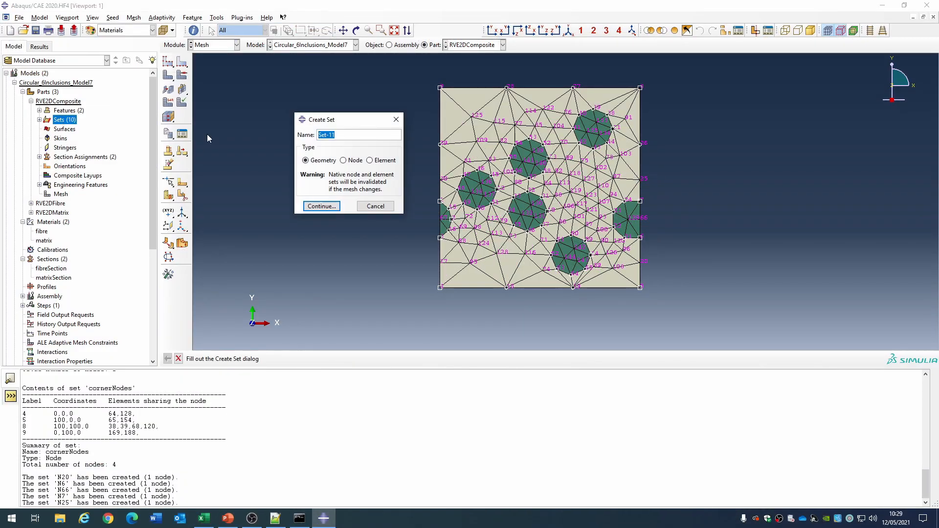
Step: Create a node set named N26 from node 26, the uppermost intermediate node on the square's right edge
text(n)
key(BackSpace)
text(N)
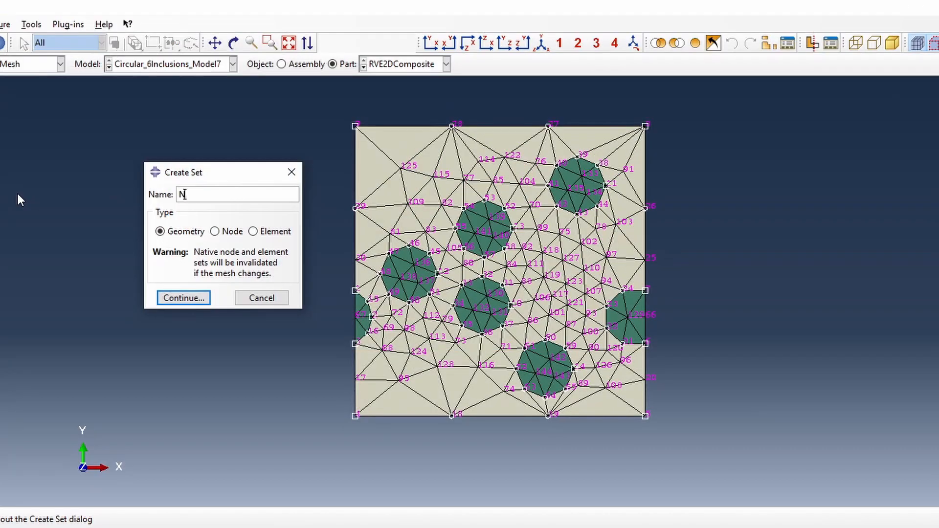
text(26)
click(215, 232)
click(184, 312)
middle_click(371, 293)
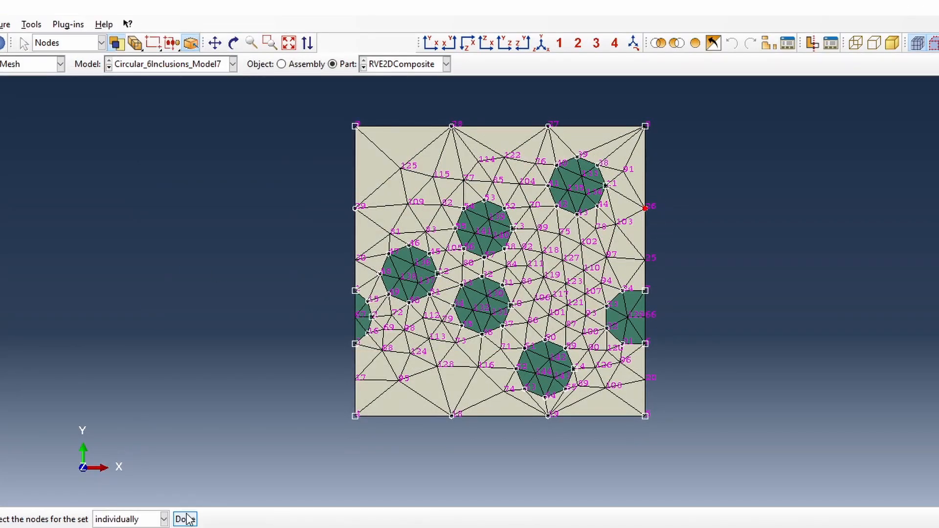
Step: Create a node set named N8 from node 8 at the square's top-right corner
key(BackSpace)
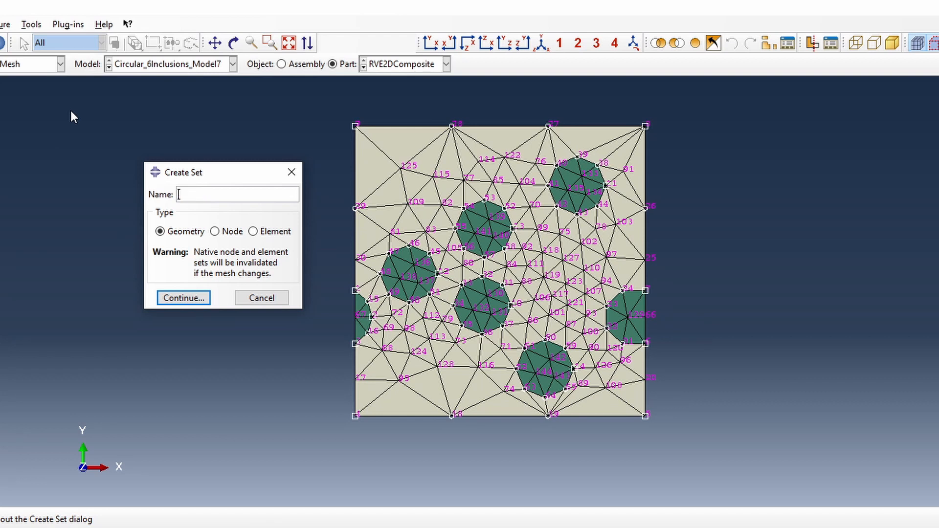
text(N8)
click(224, 231)
click(186, 314)
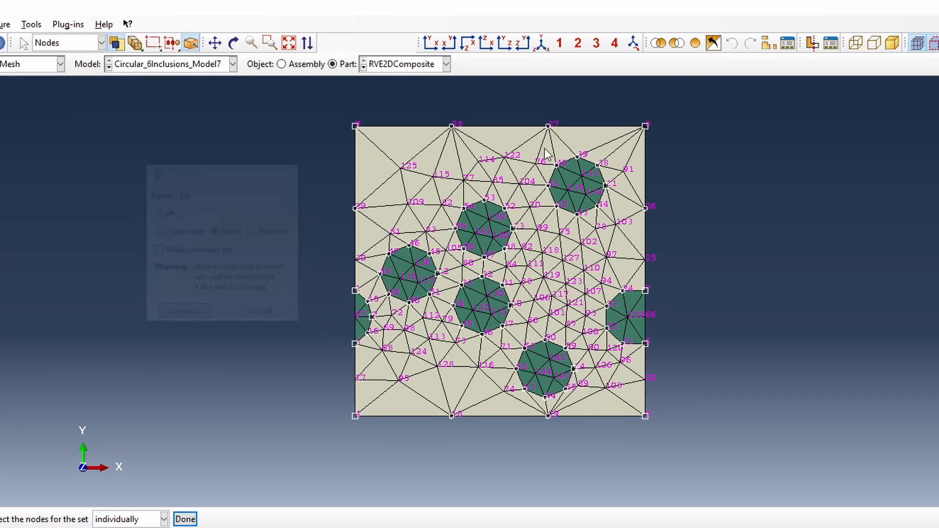
click(645, 127)
click(185, 517)
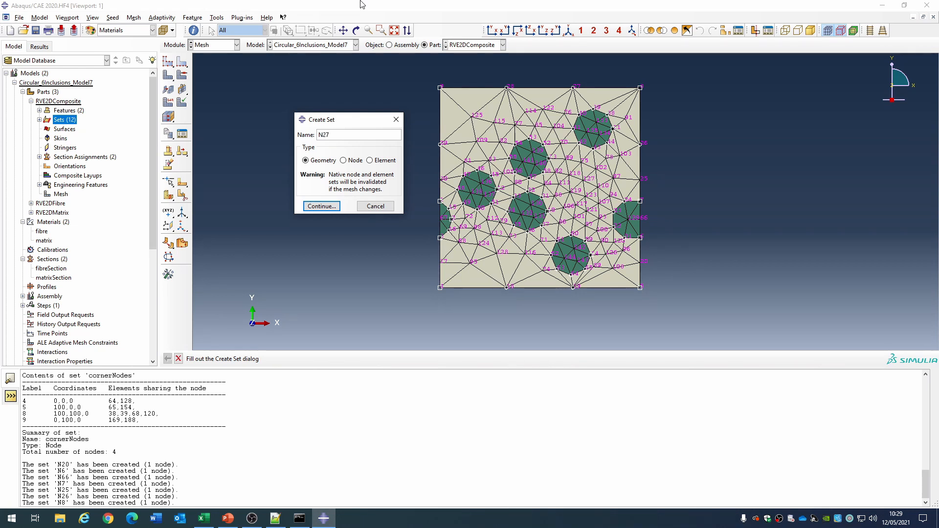
Step: Create a node set named N27 from node 27, the right intermediate node on the square's top edge
text(N27)
click(343, 161)
click(321, 217)
drag(553, 74, 589, 93)
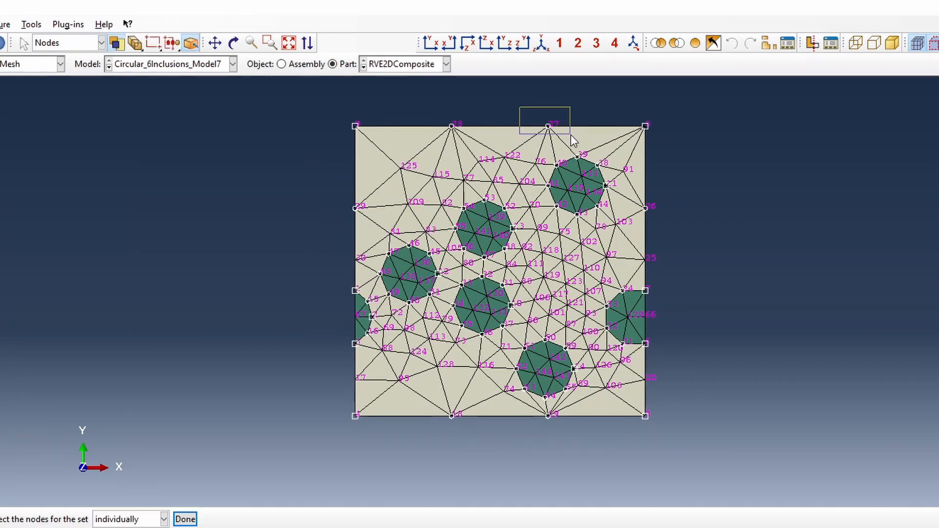
click(185, 519)
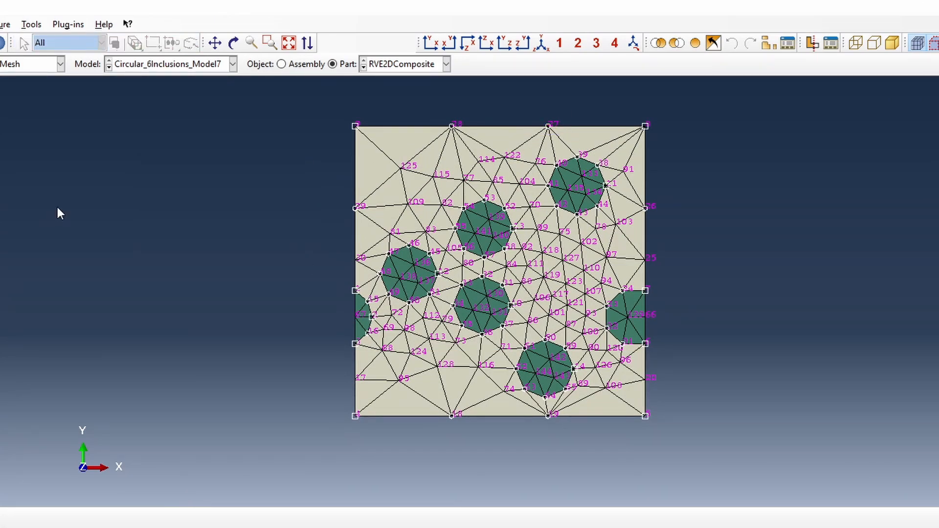
Step: Create a node set named N28 from node 28, the left intermediate node on the square's top edge
text(N8)
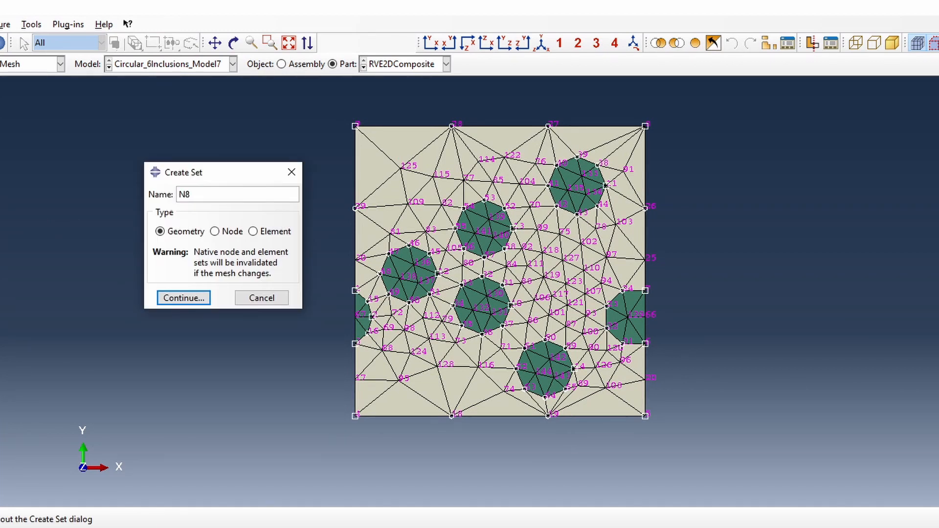
click(215, 231)
click(183, 298)
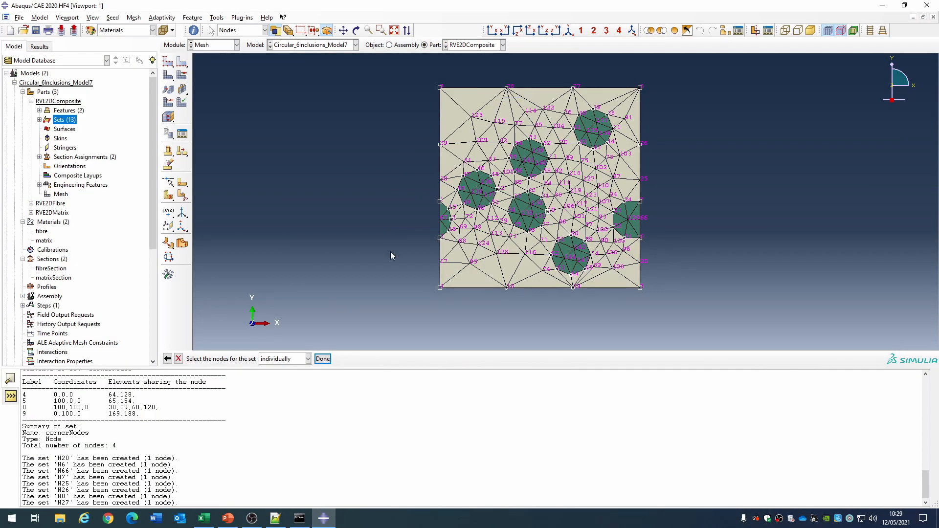
middle_click(220, 229)
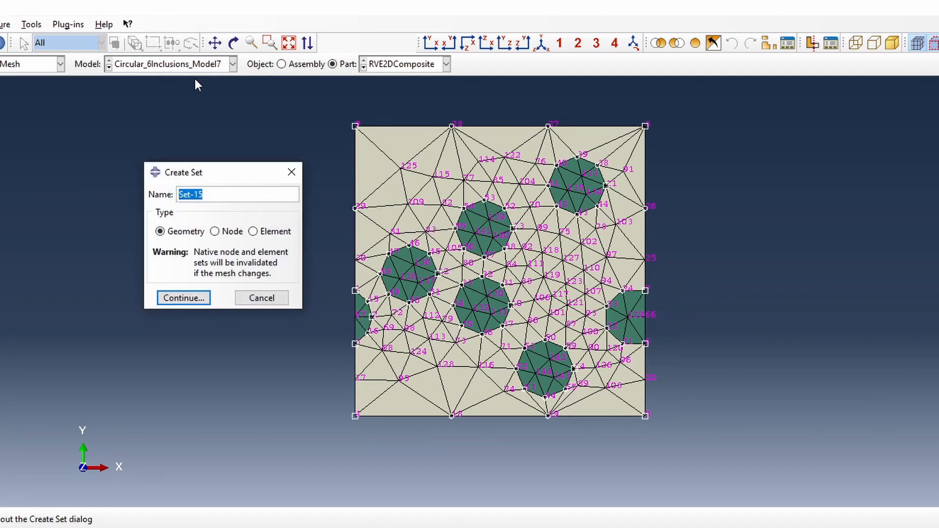
Step: Create a node set named N9 from node 9 at the square's top-left corner
text(N9)
click(214, 232)
click(184, 314)
drag(321, 101, 387, 137)
click(185, 519)
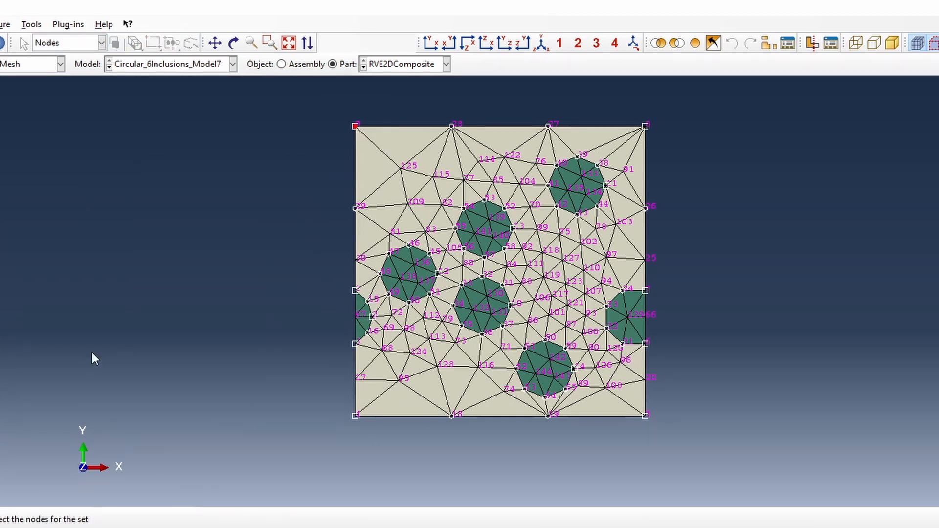
Step: Create a node set named N29 from node 29, the uppermost intermediate node on the square's left edge
text(N29)
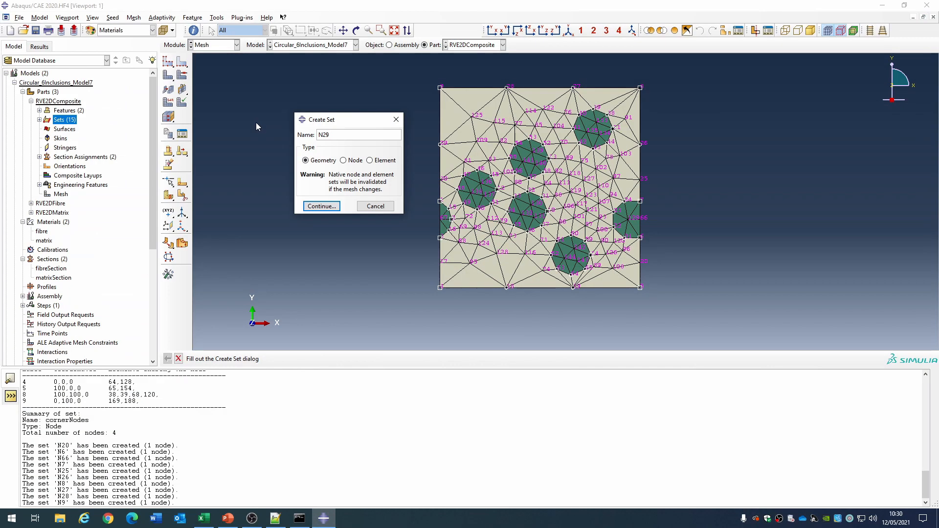
click(214, 231)
click(320, 217)
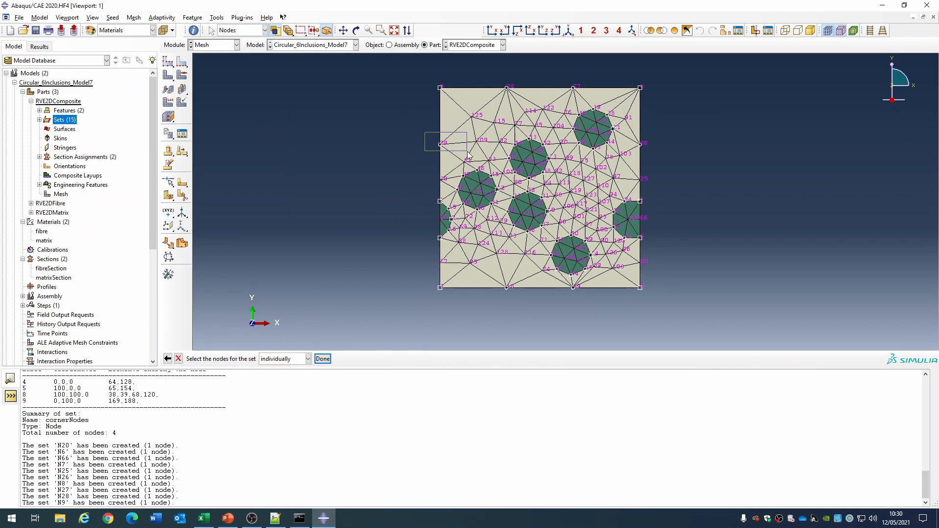
click(323, 359)
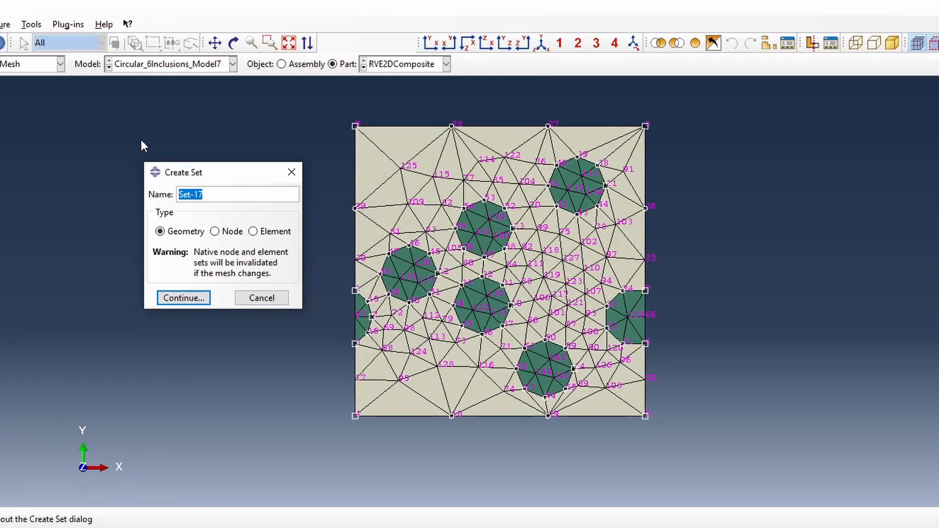
text(N)
click(215, 231)
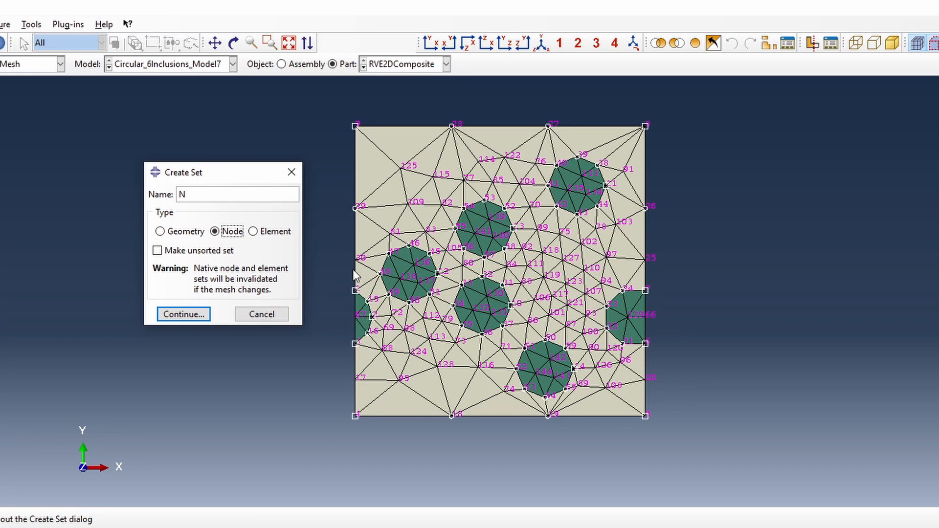
click(193, 318)
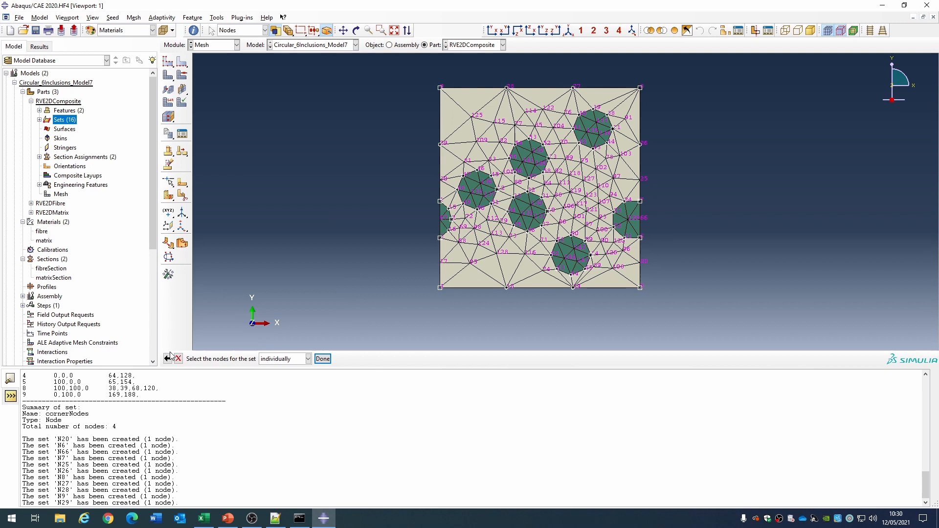
click(178, 359)
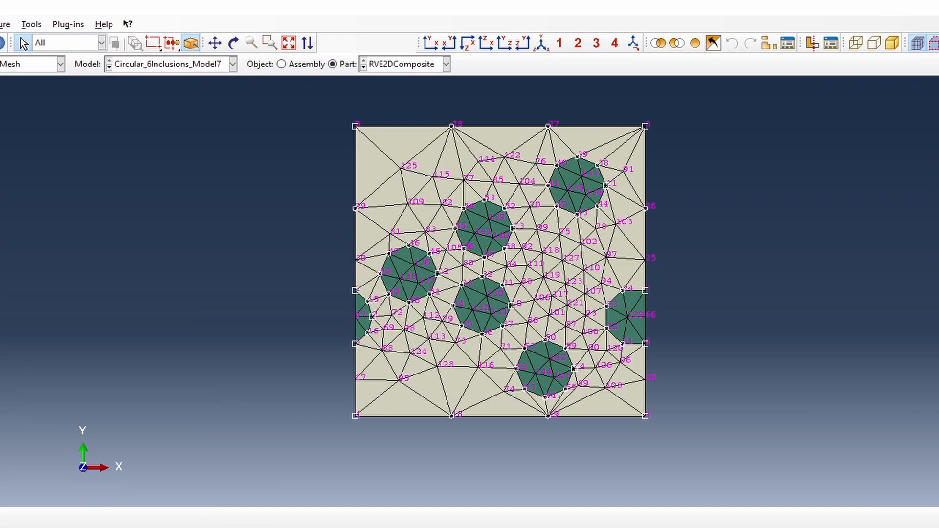
Step: Create a node set named N30 from node 30, the second intermediate node down on the square's left edge
double_click(63, 121)
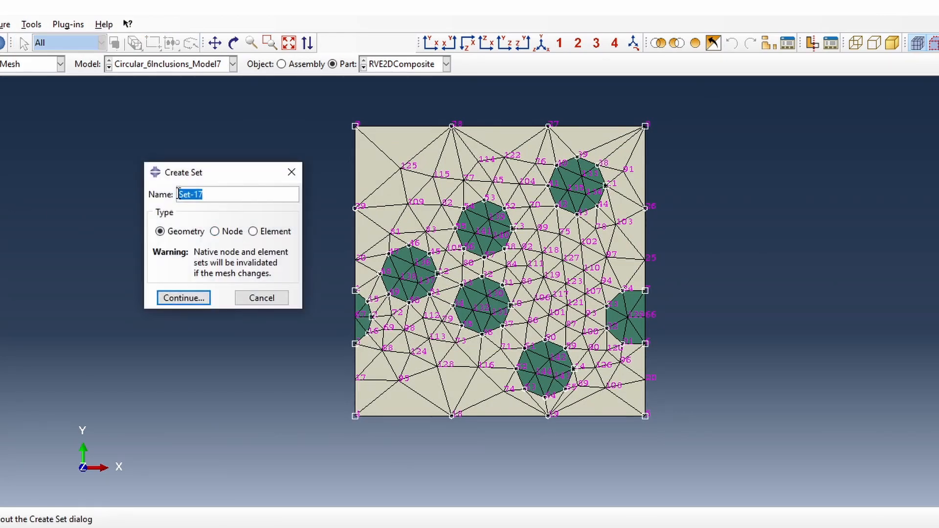
text(N30)
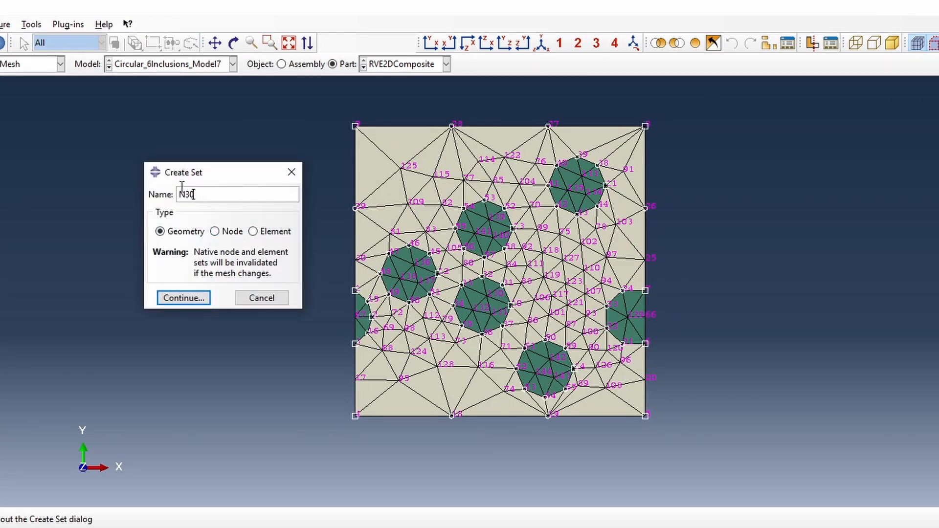
click(215, 232)
click(194, 321)
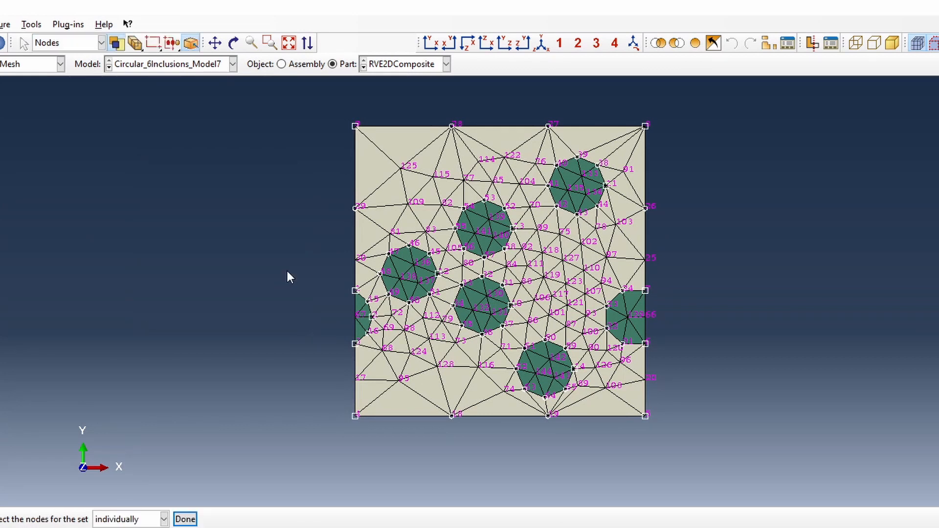
drag(327, 241, 384, 283)
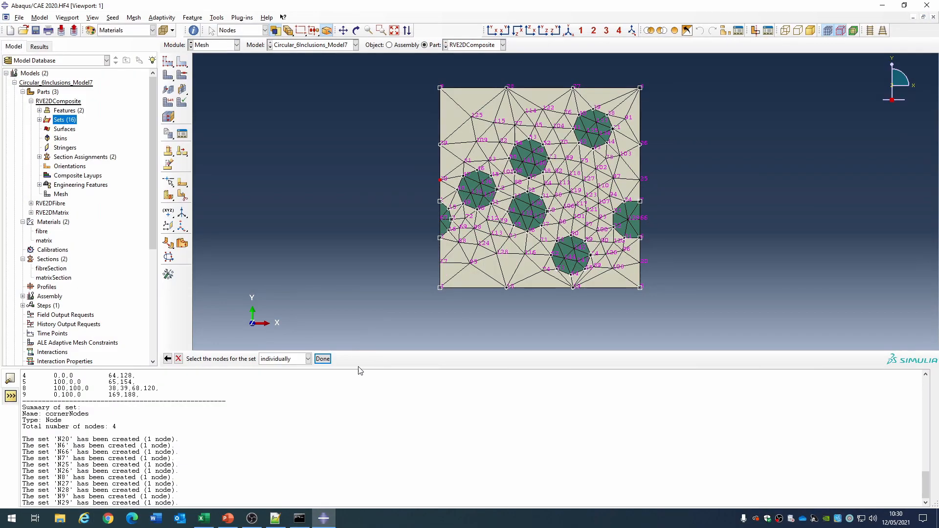
click(323, 359)
Step: Create a node set named N1 from node 1, where the partial fibre's upper end meets the square's left edge
double_click(70, 124)
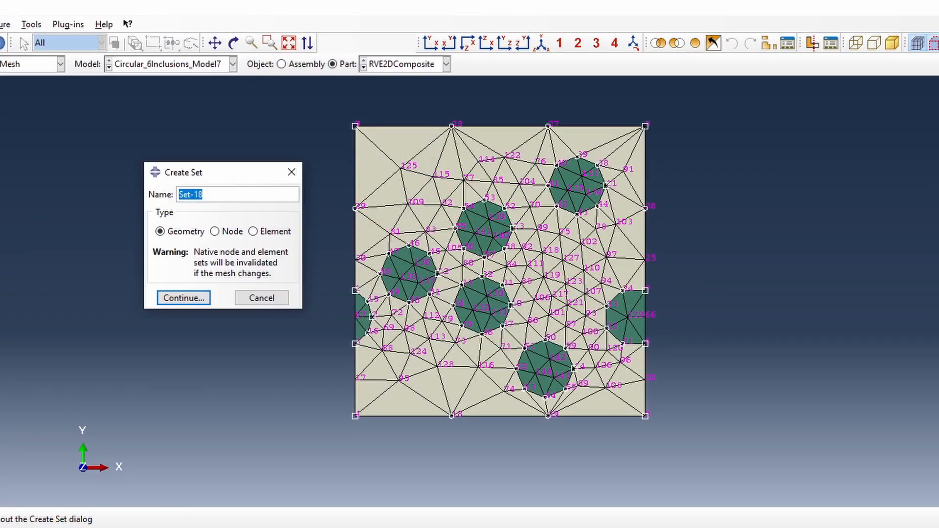
text(N1)
click(215, 232)
click(190, 317)
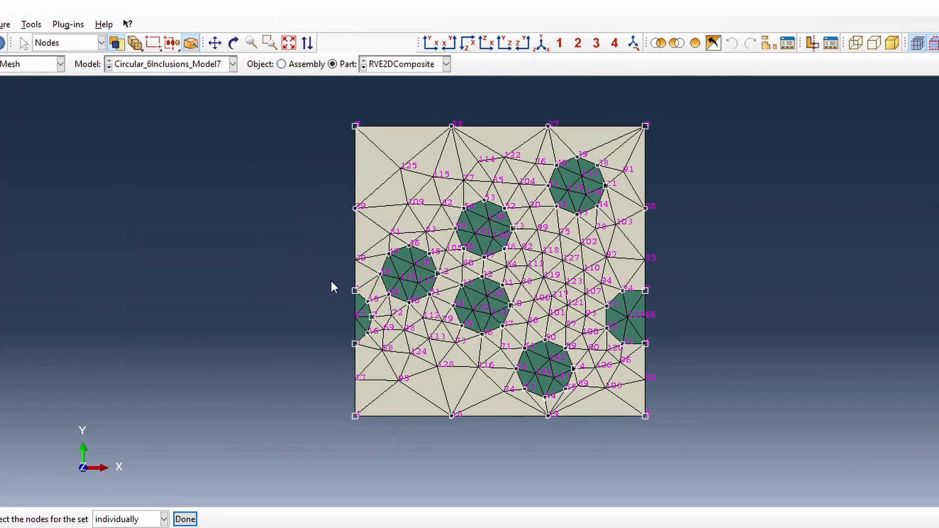
drag(339, 272, 371, 301)
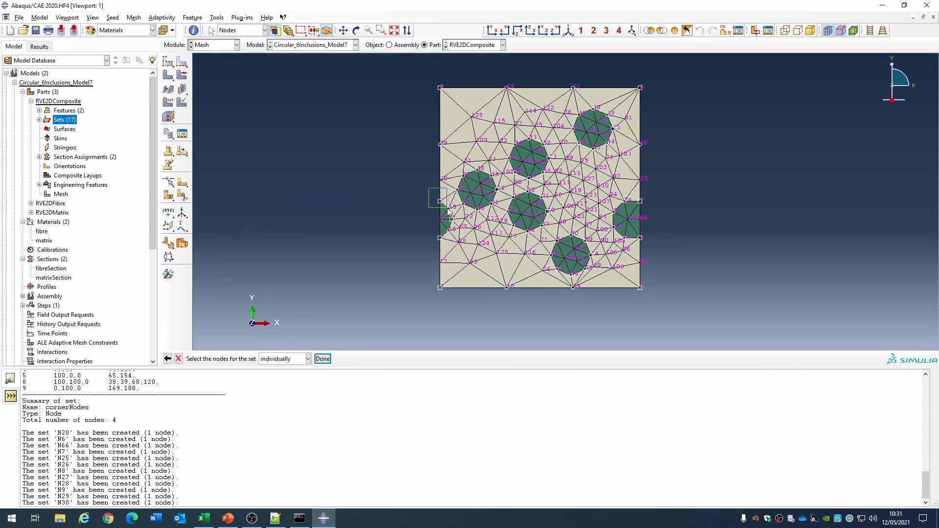
drag(449, 211, 449, 211)
click(320, 360)
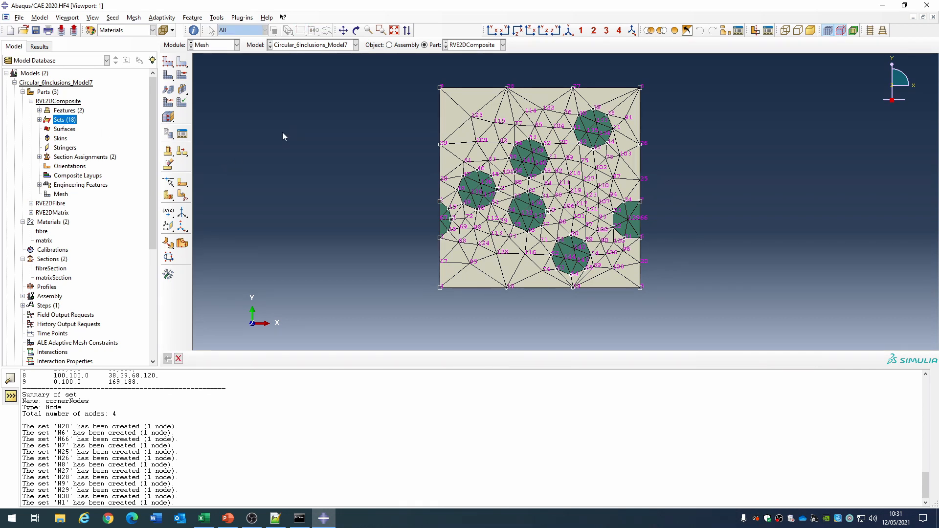
Step: Create a node set named N67 from node 67, midway along the partial fibre on the square's left edge
double_click(65, 120)
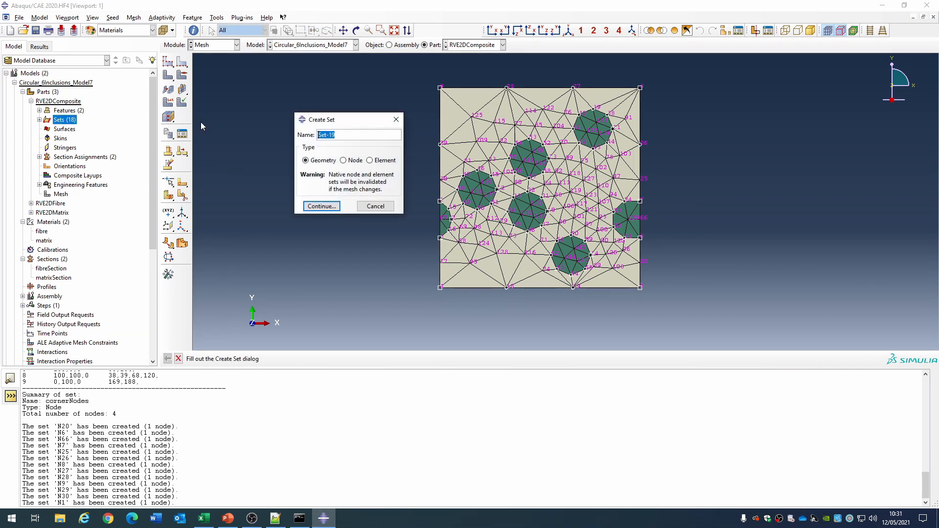
text(N67)
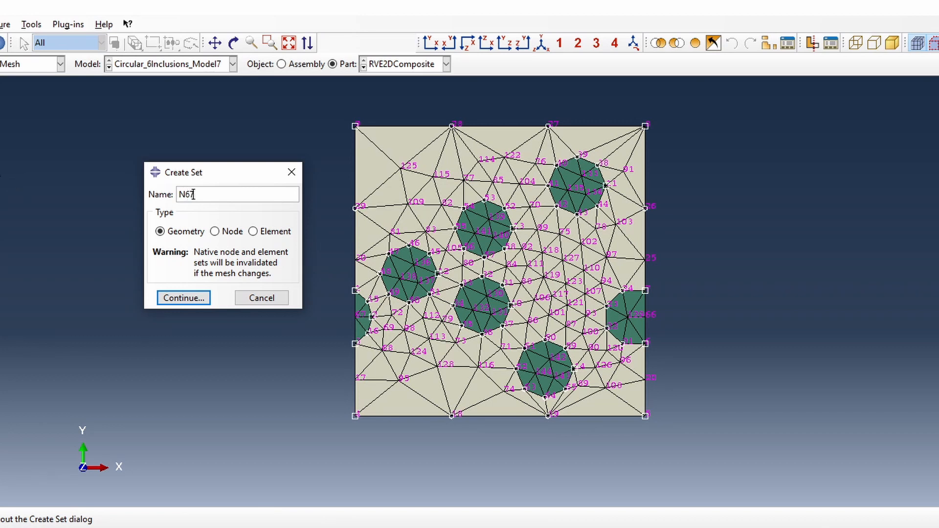
click(215, 232)
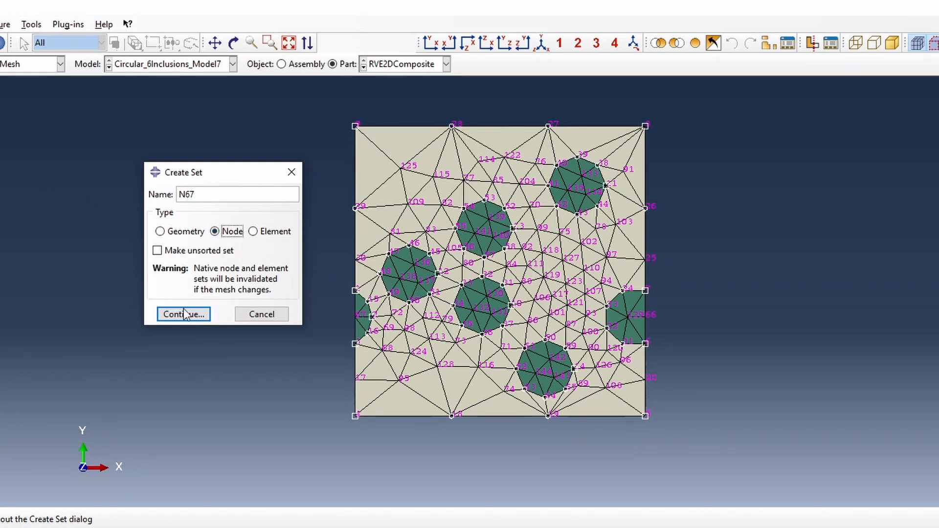
click(183, 311)
drag(366, 331, 365, 329)
click(185, 520)
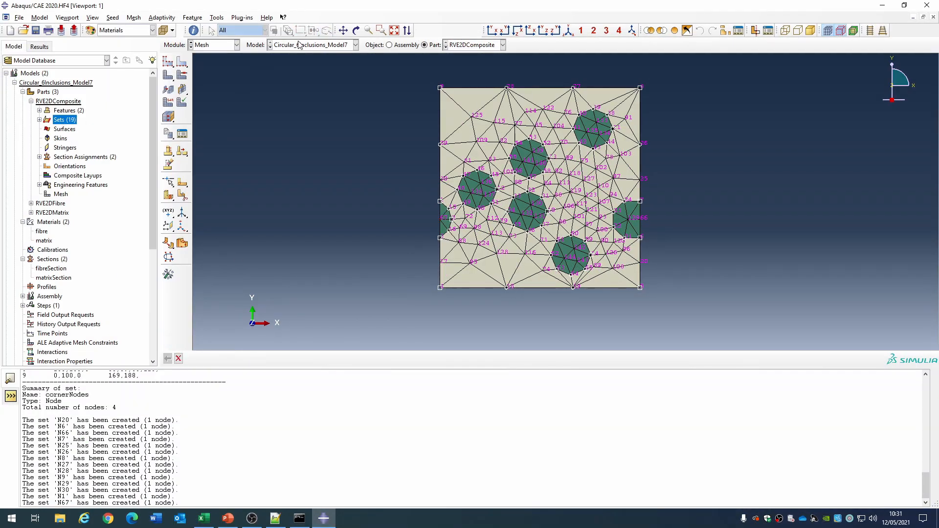
Step: Create a node set named N3 from node 3, where the partial fibre's lower end meets the square's left edge
double_click(74, 122)
text(N3)
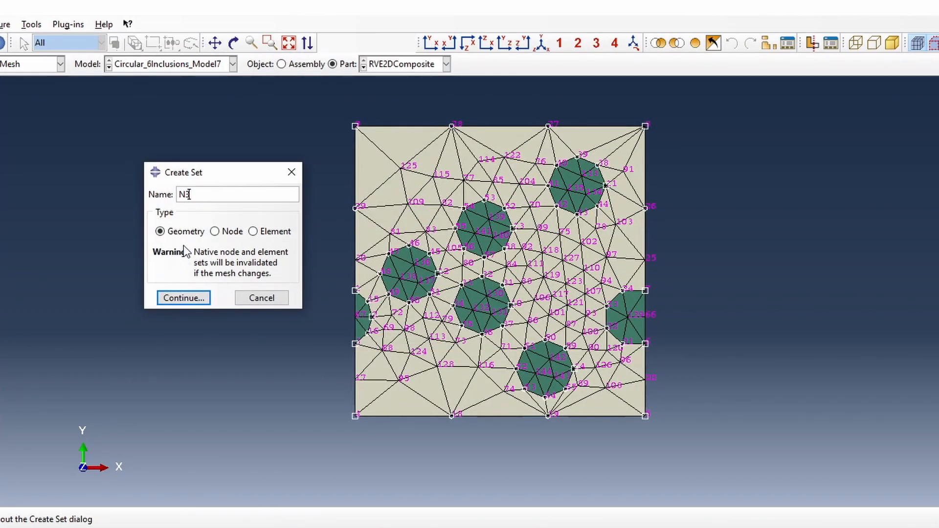
click(214, 232)
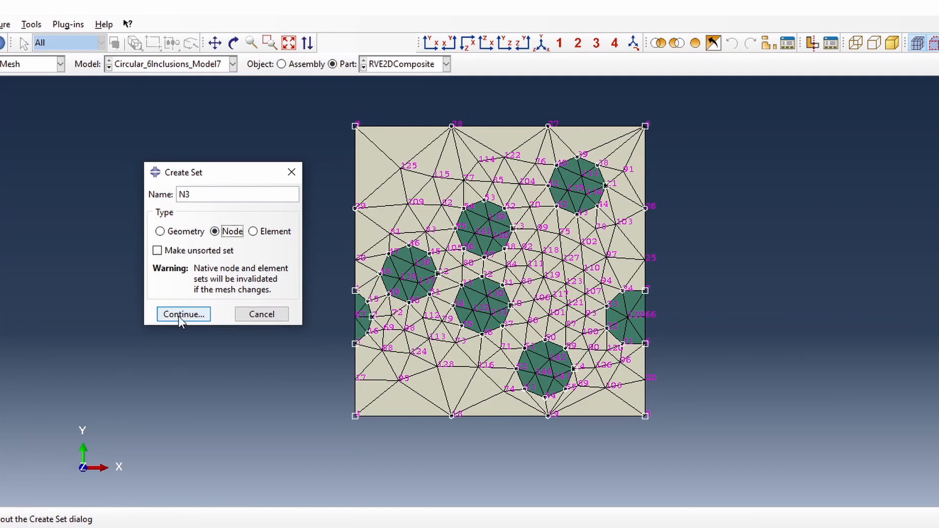
click(184, 312)
drag(308, 332, 363, 367)
click(185, 519)
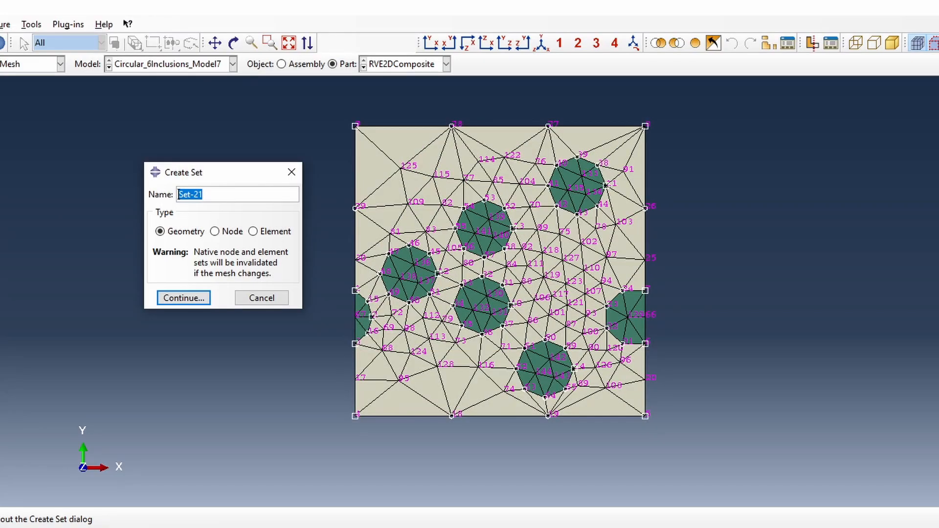
Step: Create a node set named N17 from node 17, the lowest intermediate node on the square's left edge
text(N17)
click(216, 232)
click(190, 316)
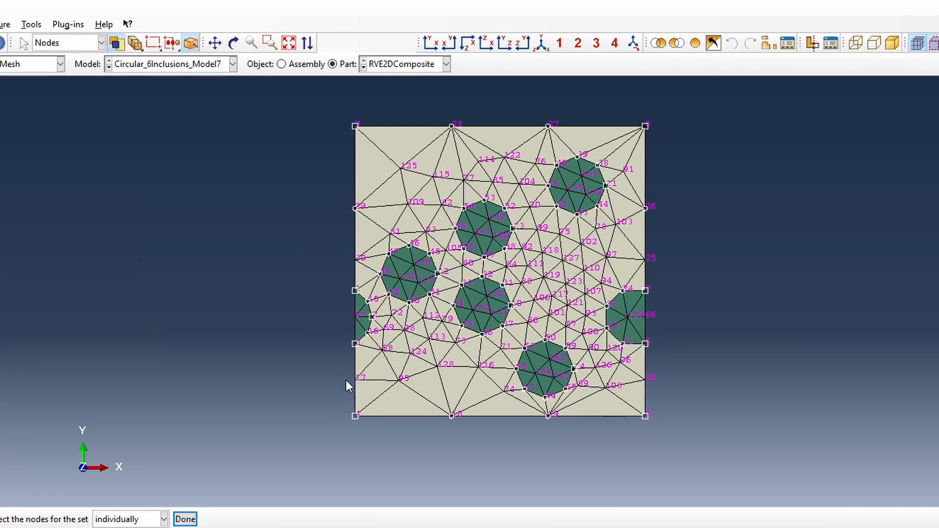
click(185, 519)
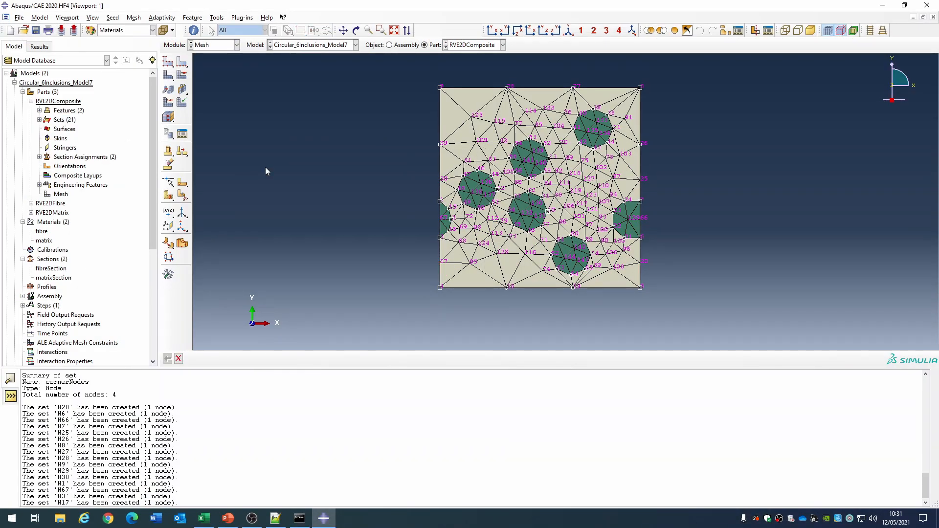
Step: Create a node set named N4 from node 4 at the square's bottom-left corner
double_click(65, 120)
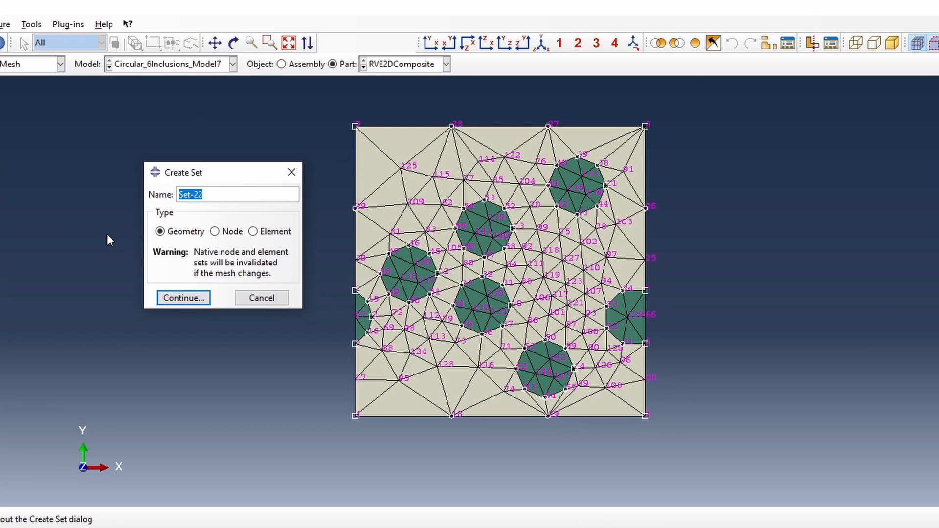
text(N4)
click(216, 231)
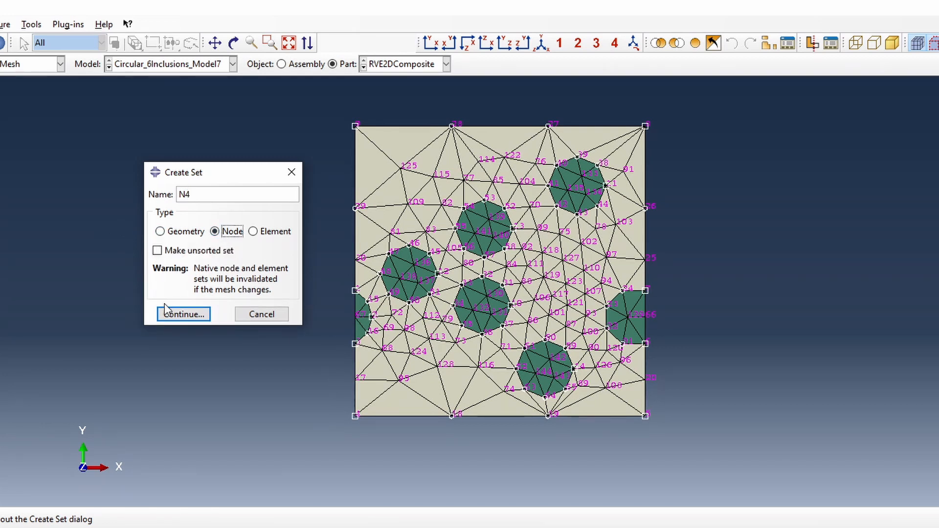
click(181, 315)
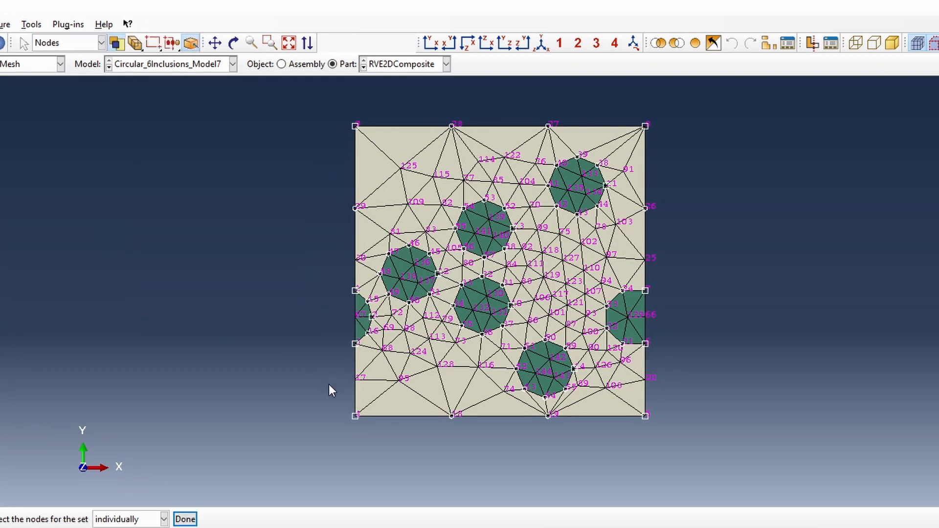
drag(329, 385, 391, 460)
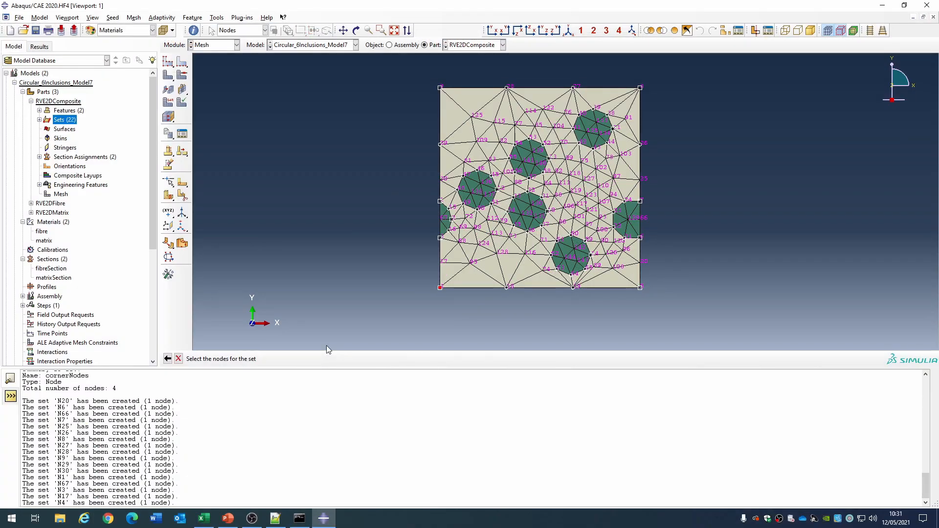
click(185, 519)
Step: Create a node set named N18 from node 18, the left intermediate node on the square's bottom edge
double_click(73, 120)
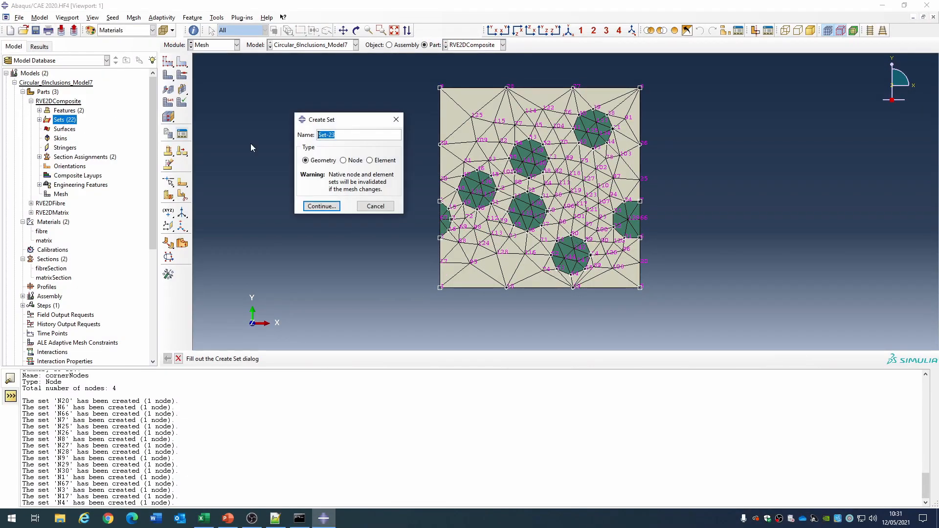
text(N16)
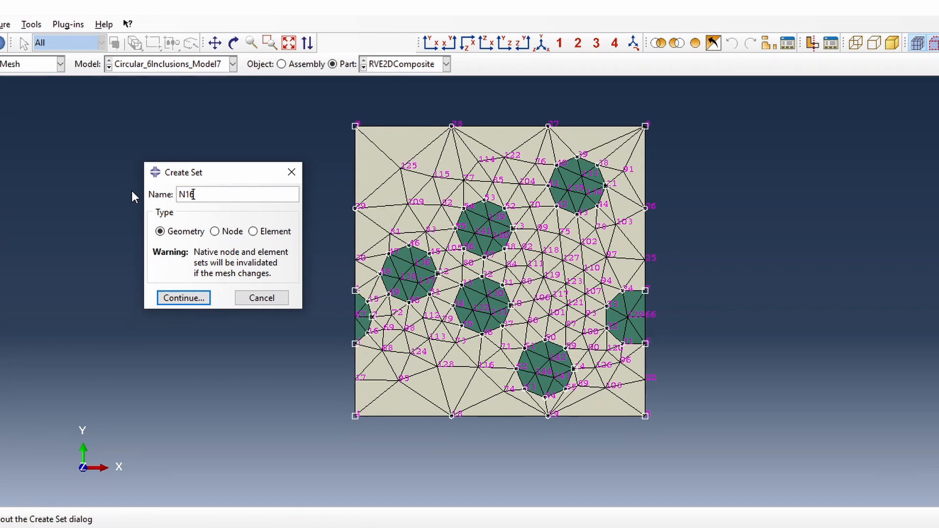
key(BackSpace)
text(7)
key(BackSpace)
text(8)
click(216, 232)
click(187, 315)
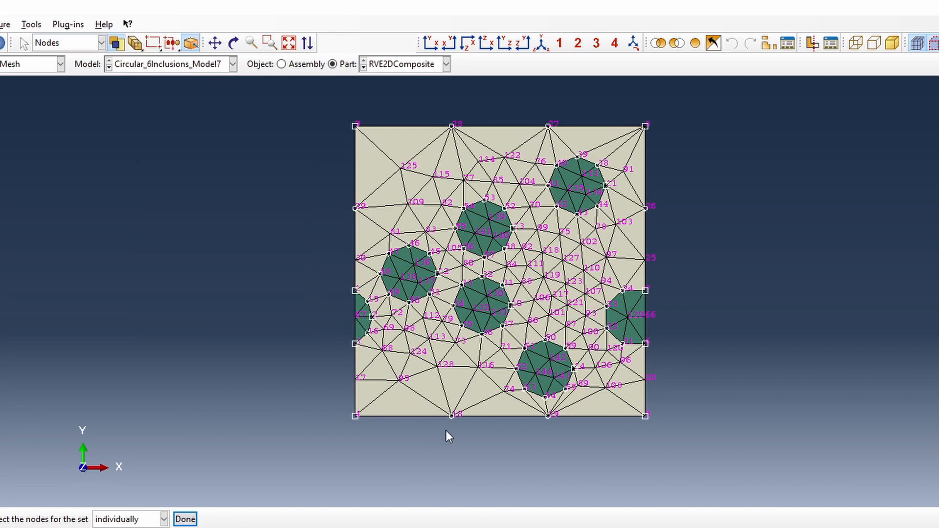
drag(434, 427, 481, 402)
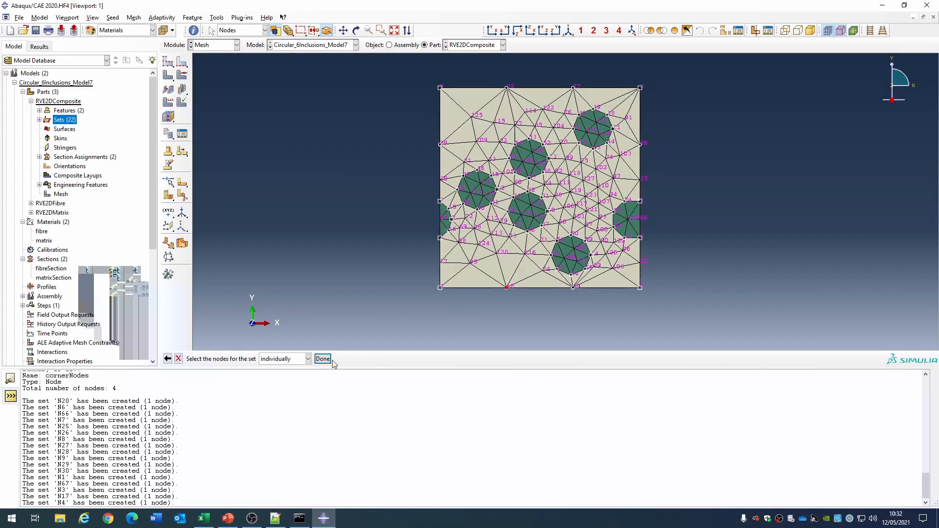
click(322, 359)
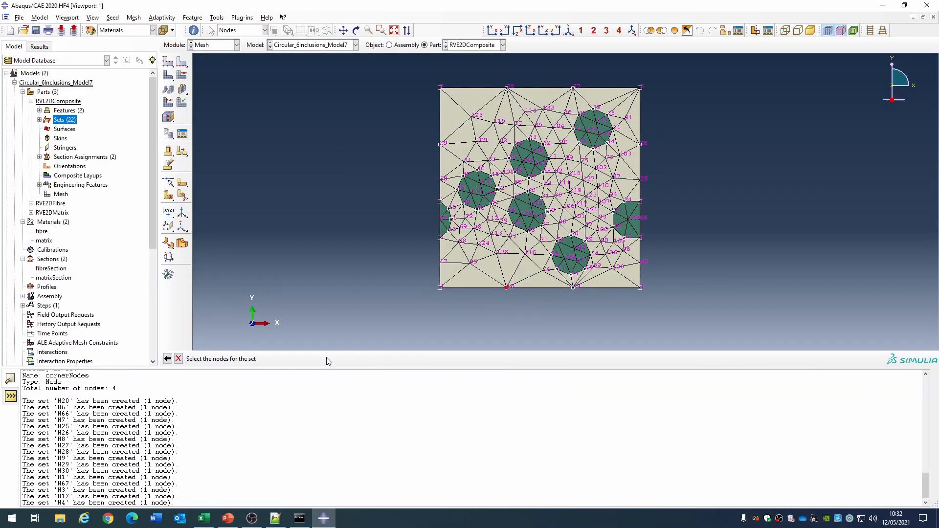
Step: Create a node set named N19 from node 19, the right intermediate node on the square's bottom edge
double_click(68, 121)
text(N)
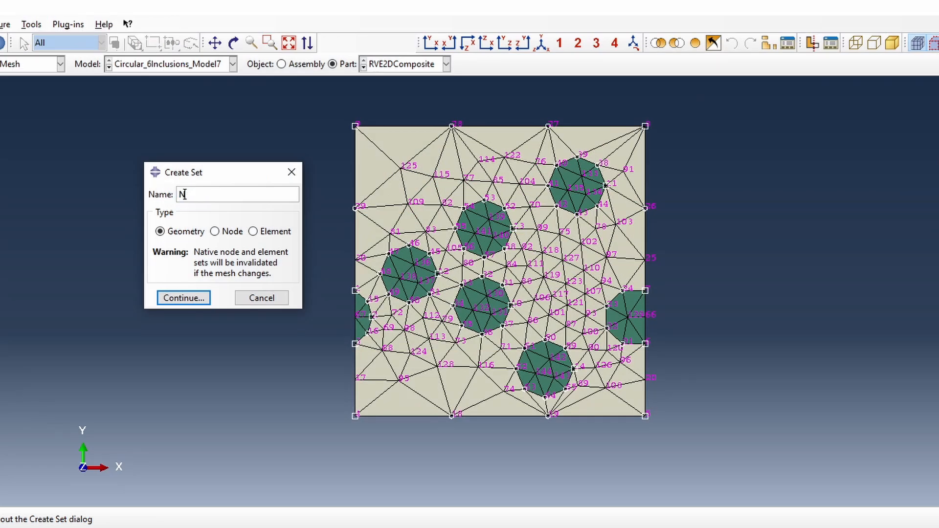
text(19)
click(215, 232)
click(184, 314)
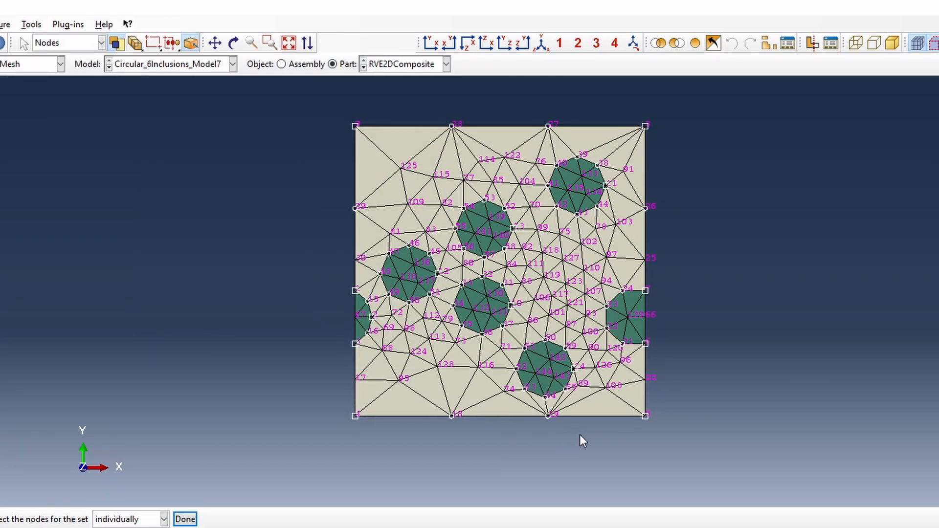
drag(579, 434, 528, 401)
click(185, 519)
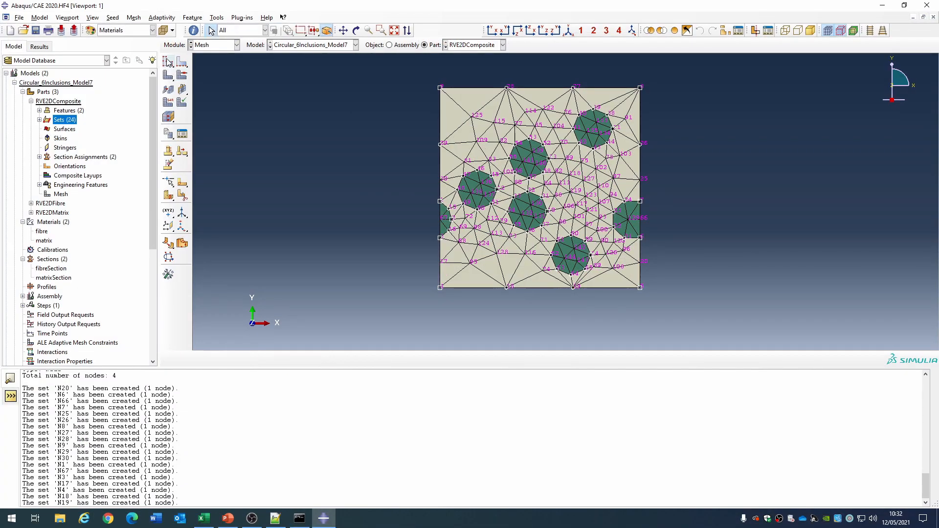
Step: Create a node set named N5 from node 5 at the square's bottom-right corner
double_click(66, 119)
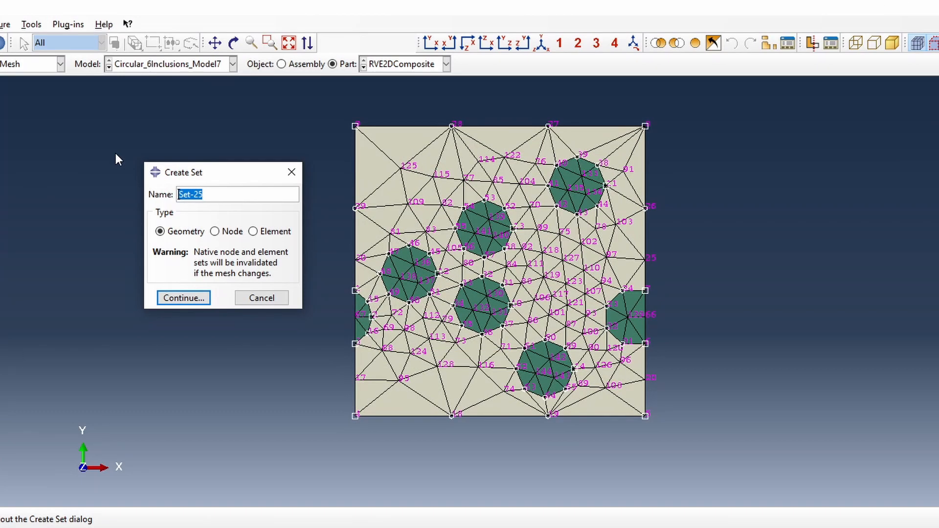
text(N5)
click(214, 231)
click(201, 313)
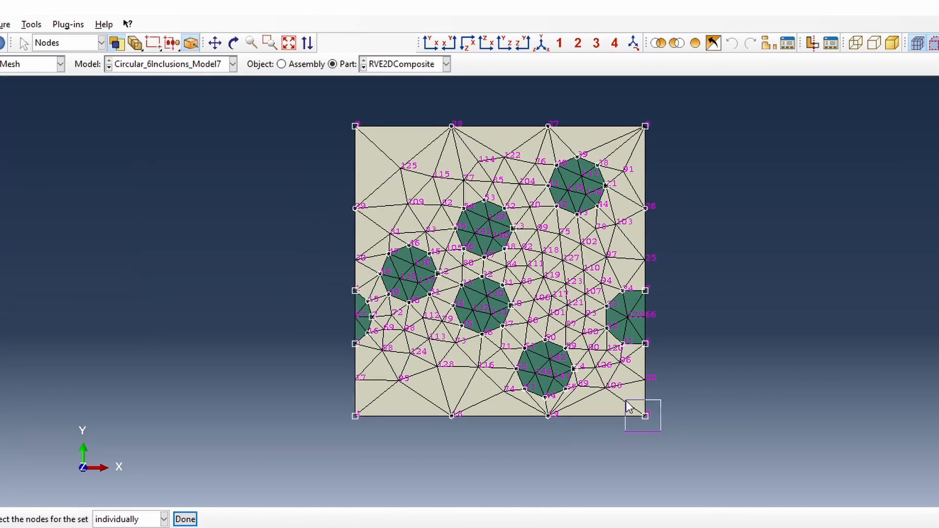
click(185, 520)
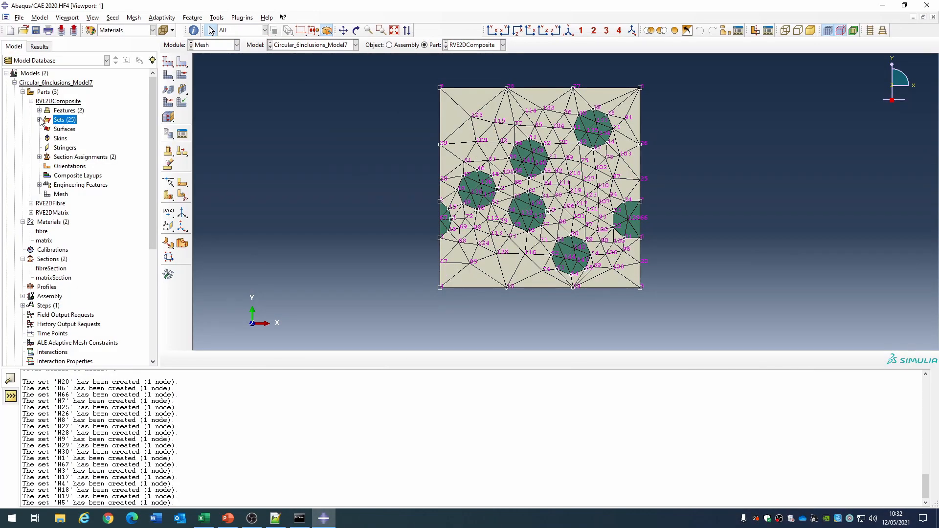
Step: Inspect the RVE2DComposite part's node sets by highlighting the edge sets and all single-node sets from N1 to N67 in the viewport
click(40, 119)
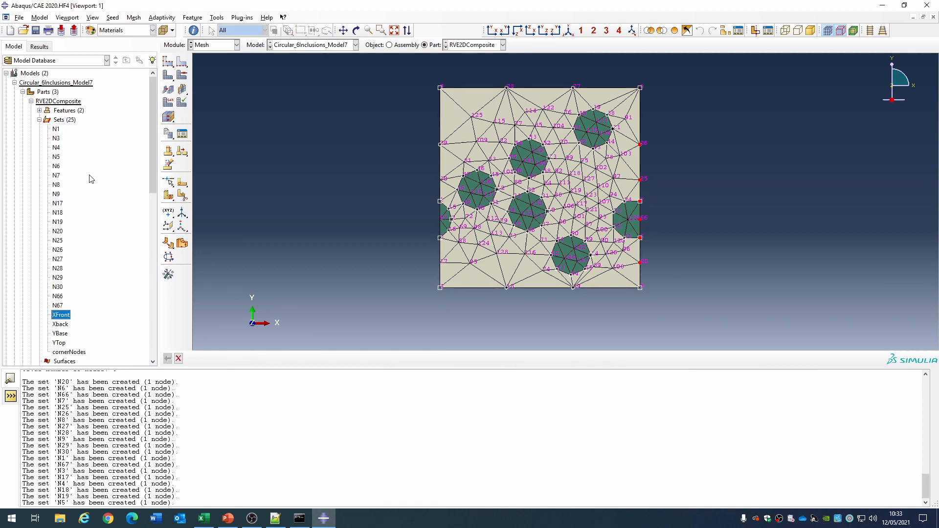
key(Down)
key(Down)
scroll(140, 116, down, 1)
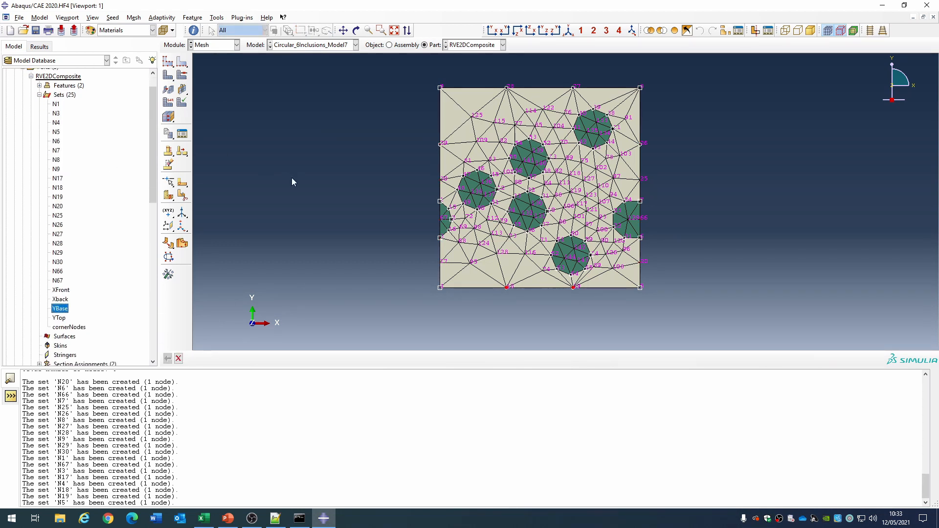
scroll(271, 181, up, 2)
scroll(266, 171, down, 1)
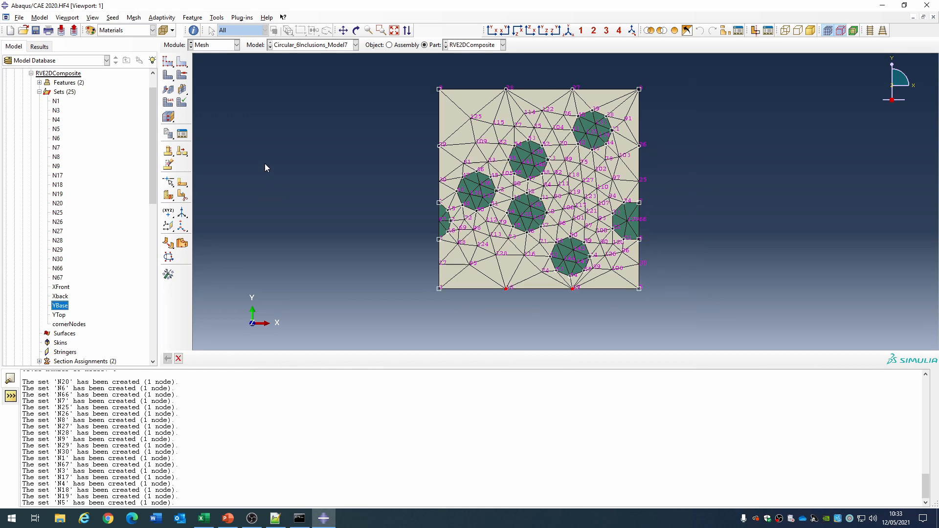
click(58, 102)
shift+click(59, 279)
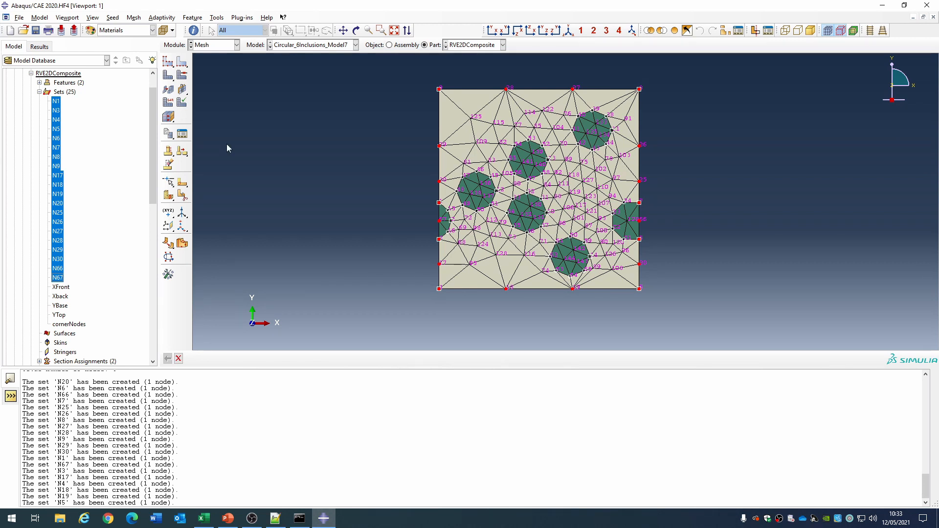
click(39, 92)
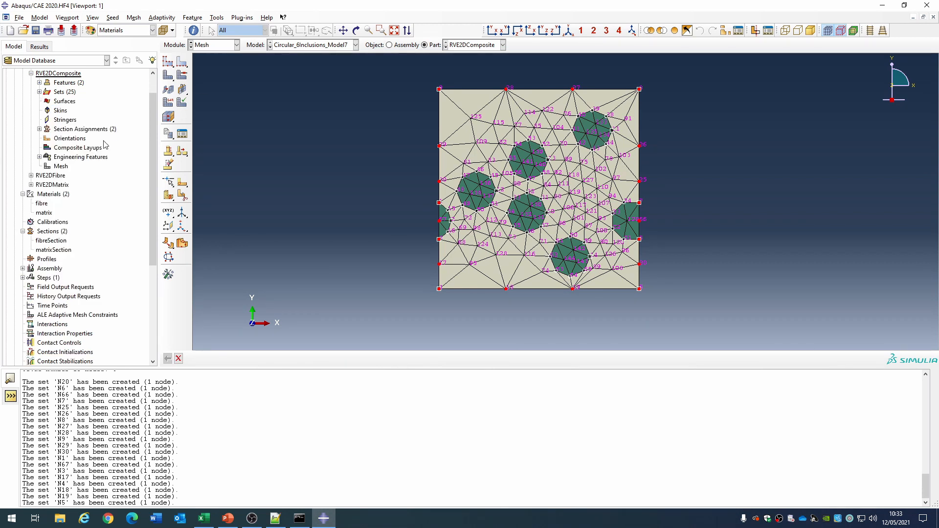
scroll(104, 145, up, 3)
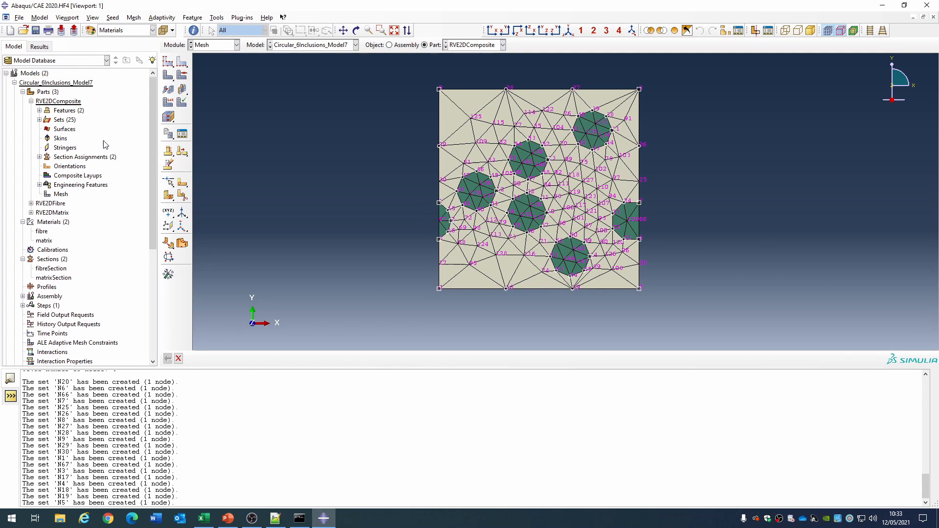
Step: Collapse the expanded model tree branches and create a Static, General step named loadingStep with the default settings
click(31, 101)
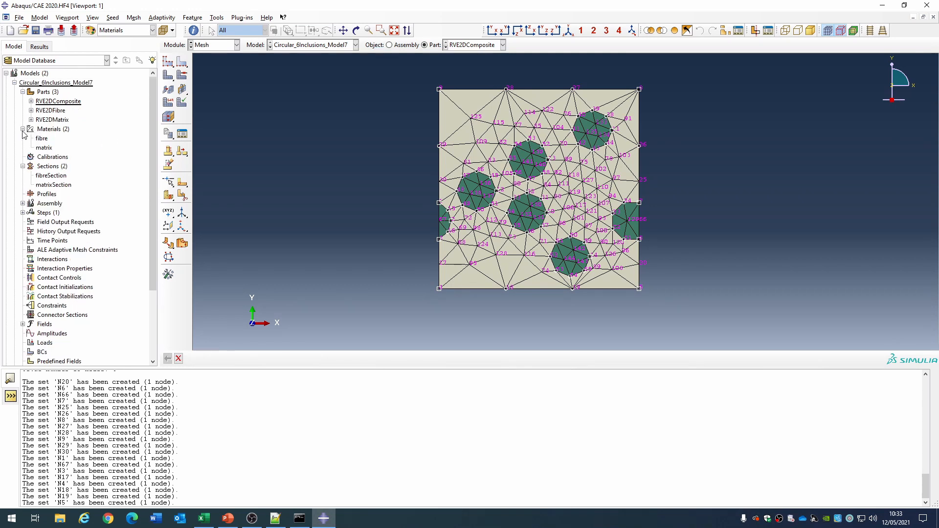
click(23, 129)
click(23, 92)
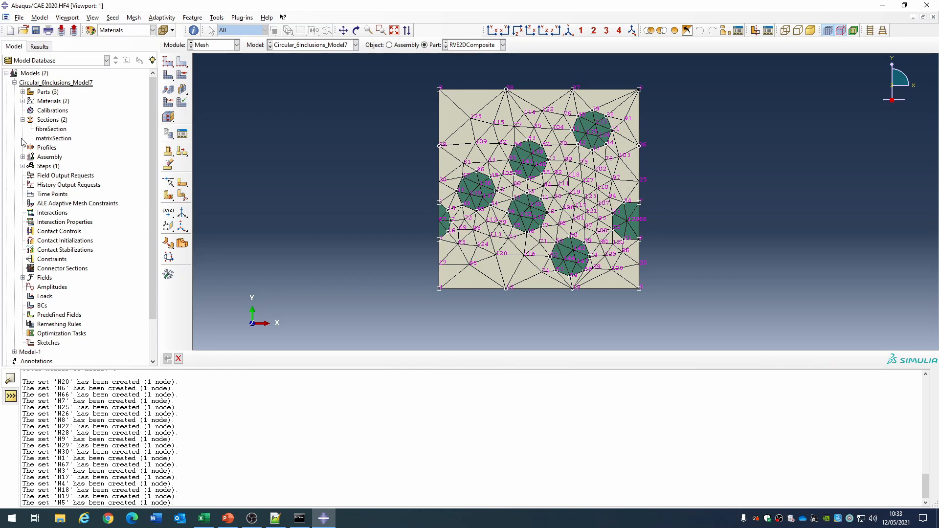
click(23, 119)
click(23, 139)
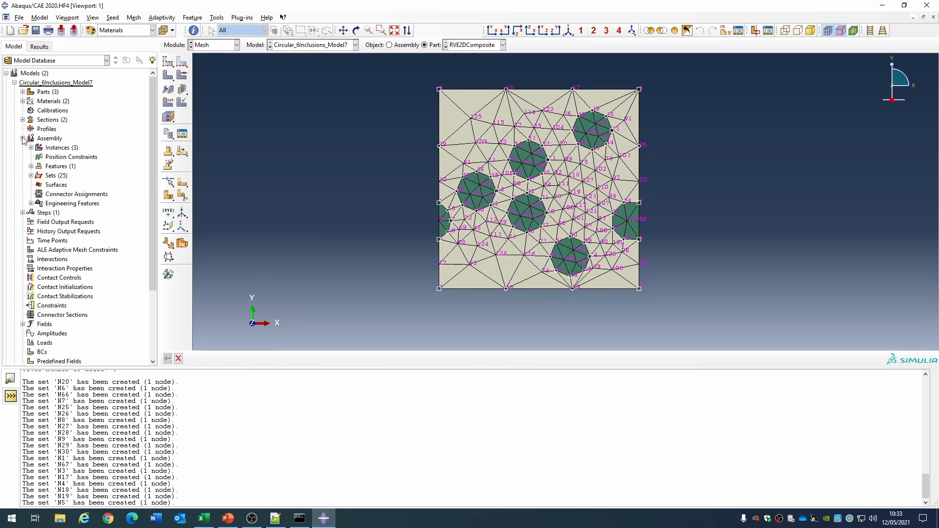
click(22, 139)
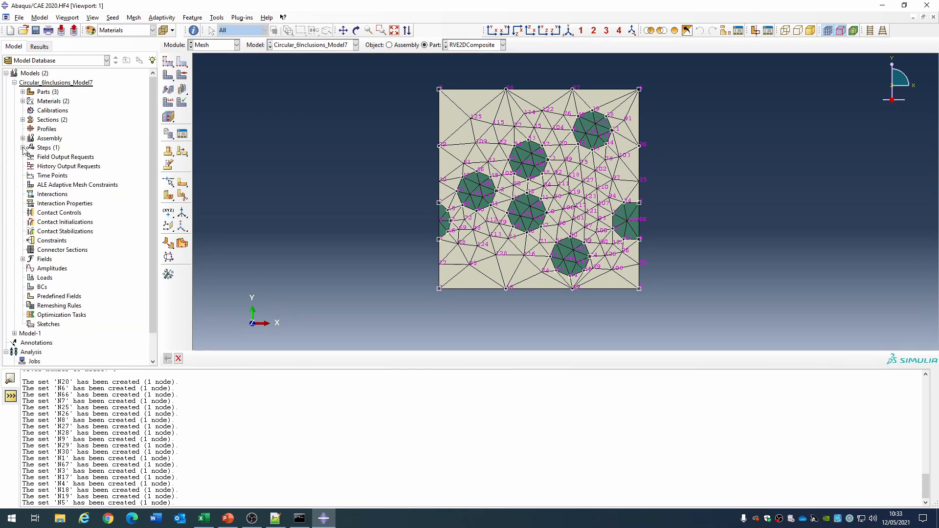
double_click(49, 147)
text(OADIN)
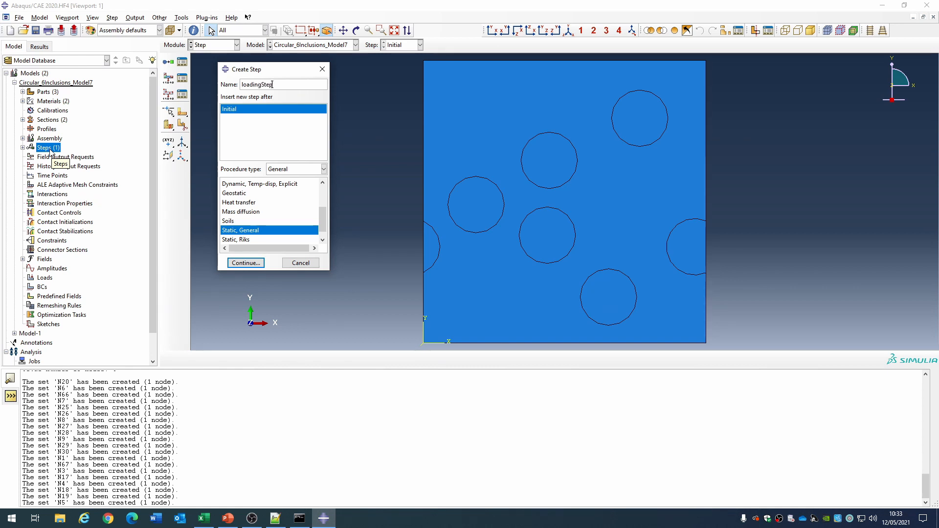
key(Return)
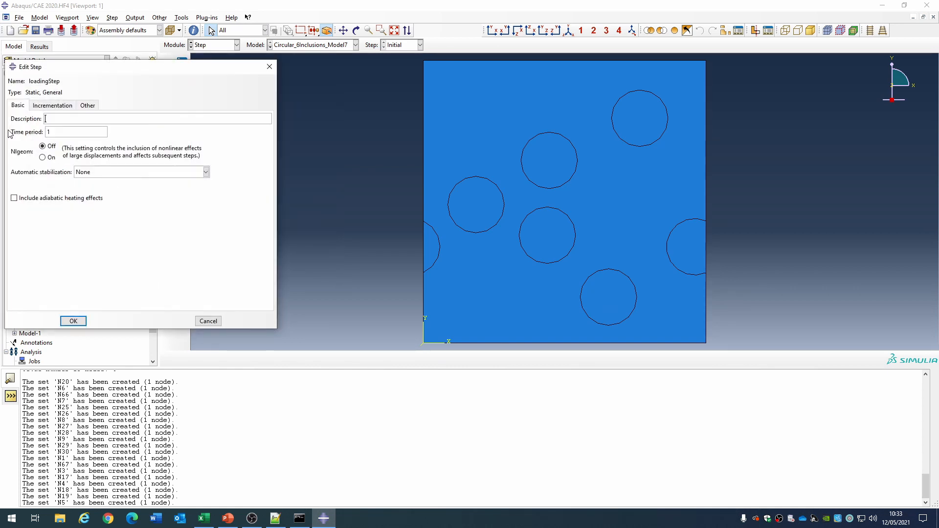
click(75, 321)
Step: Begin a new constraint and display the assembly's mesh with node labels turned on
scroll(55, 209, down, 1)
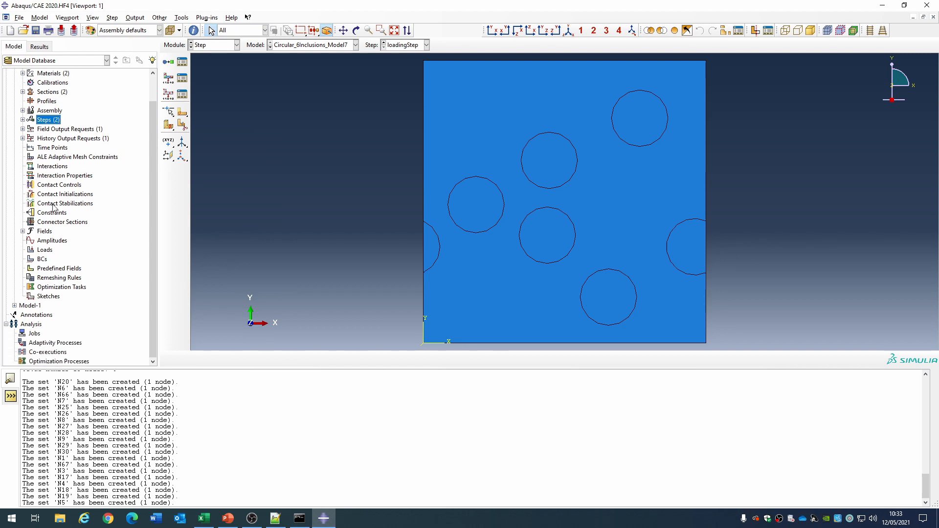
double_click(60, 216)
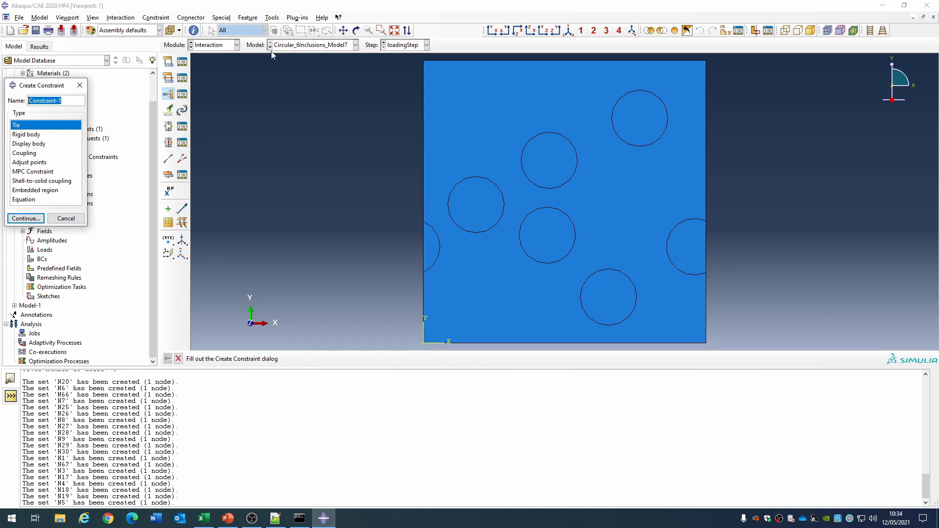
click(827, 30)
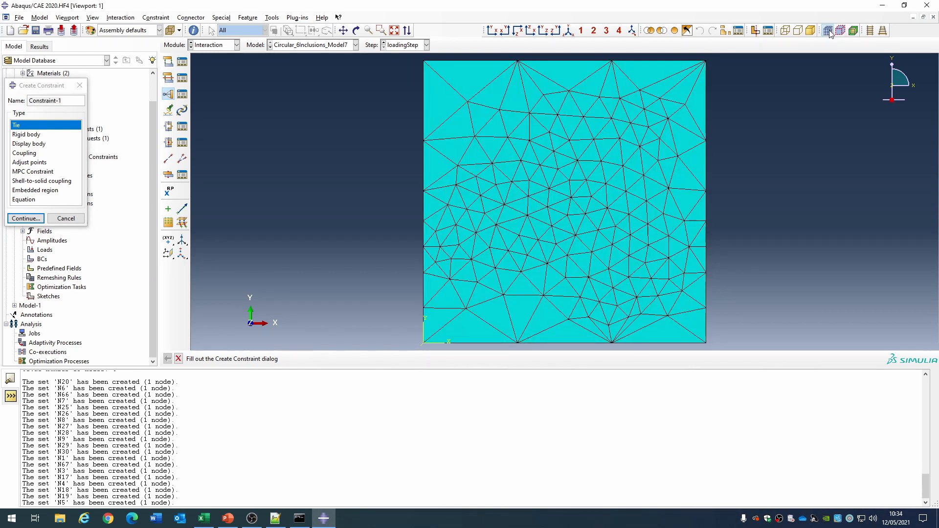
click(93, 18)
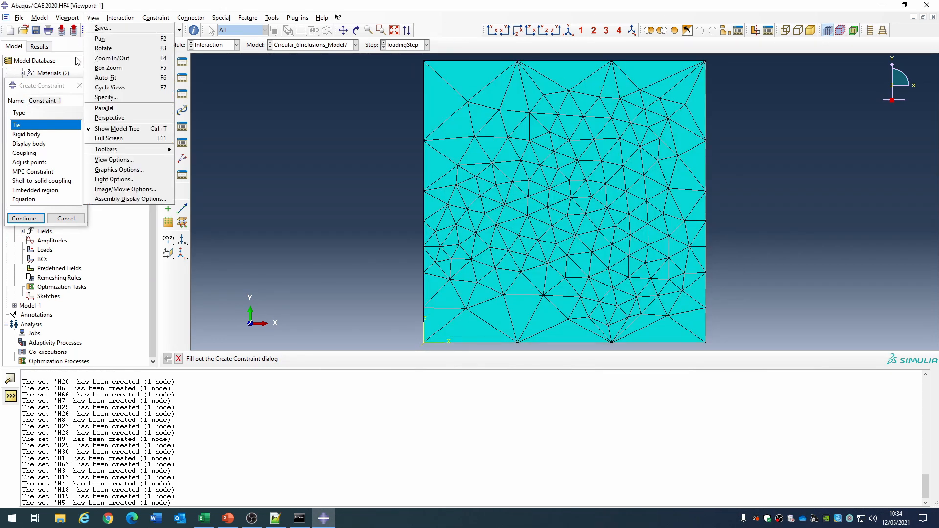
click(125, 200)
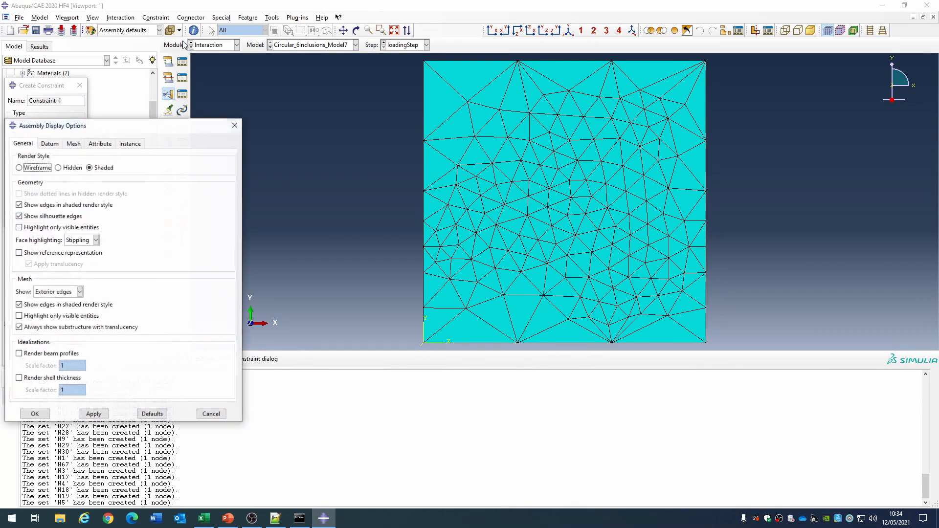
click(130, 145)
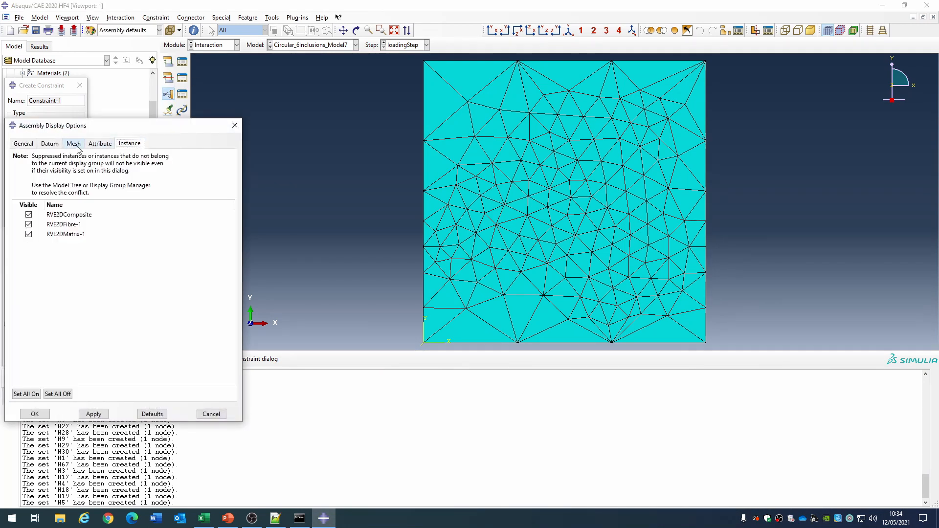
click(75, 144)
click(58, 226)
click(35, 414)
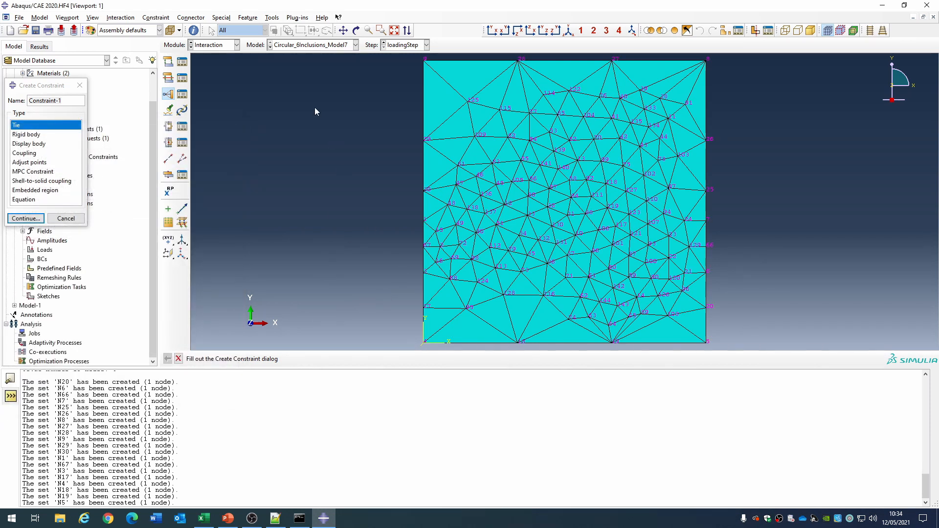
Step: Colour-code the assembly by Materials to distinguish the fibres from the matrix
click(133, 30)
click(133, 57)
click(116, 31)
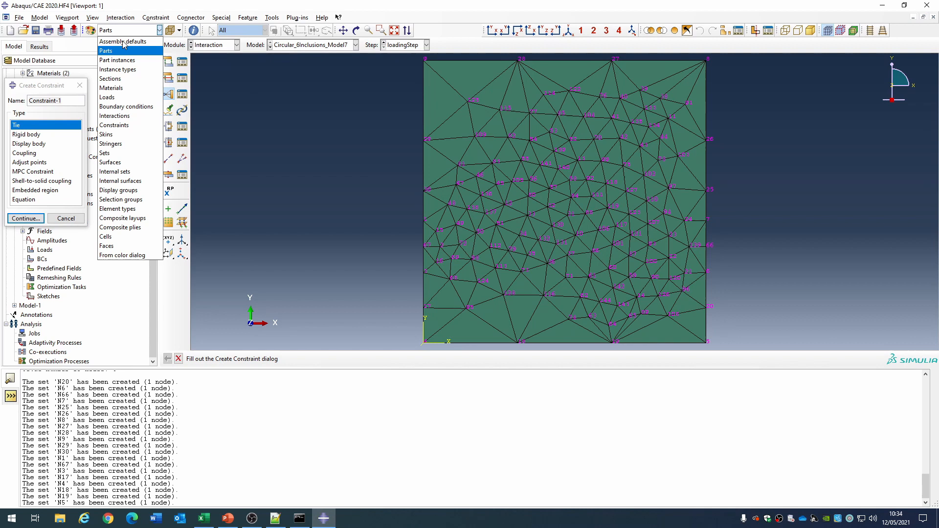
click(125, 88)
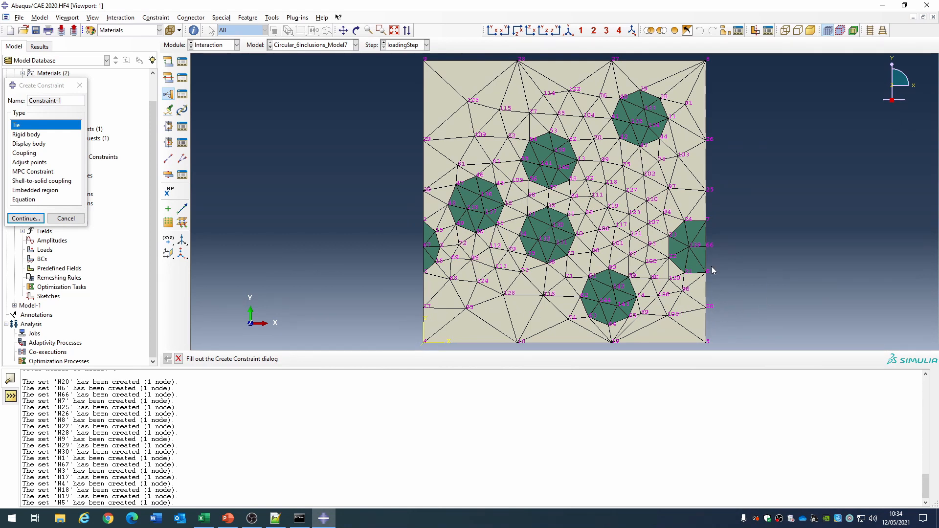
Step: Define the constraint as an Equation named Eqn1x and widen its term table along with the Set Name and DOF columns
triple_click(64, 100)
text(Eqn)
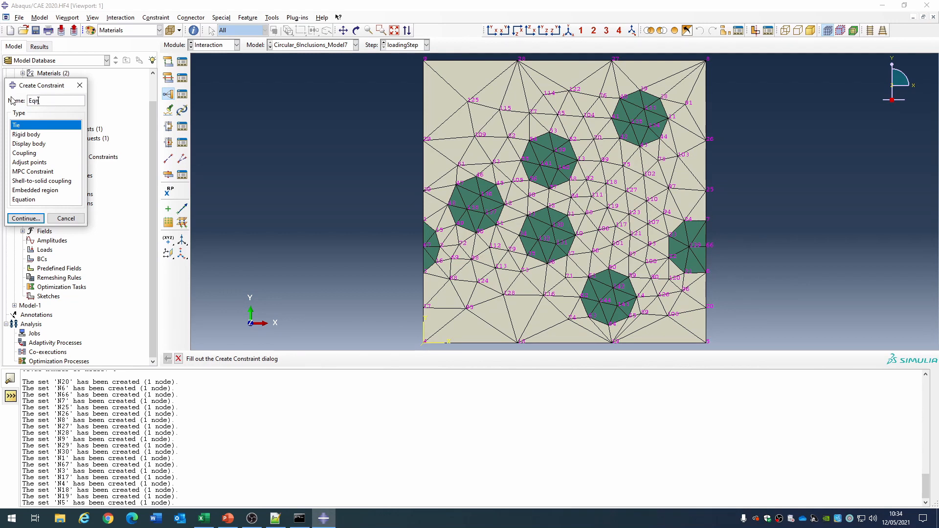
text(1x)
click(25, 199)
click(25, 218)
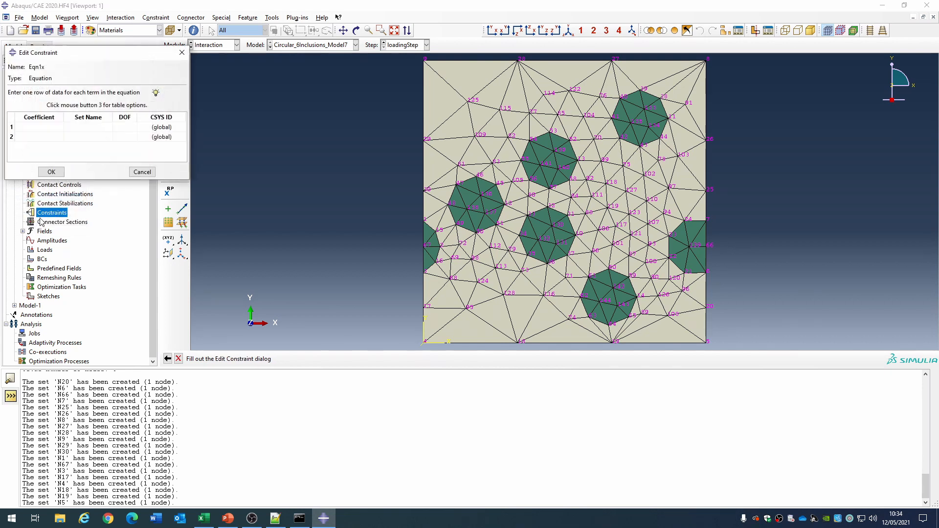
drag(191, 96, 356, 110)
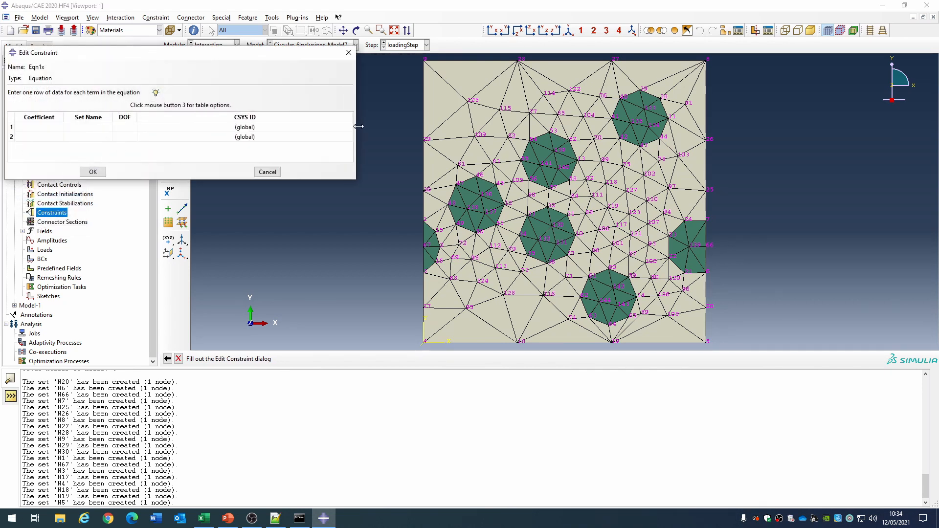
drag(138, 118, 206, 117)
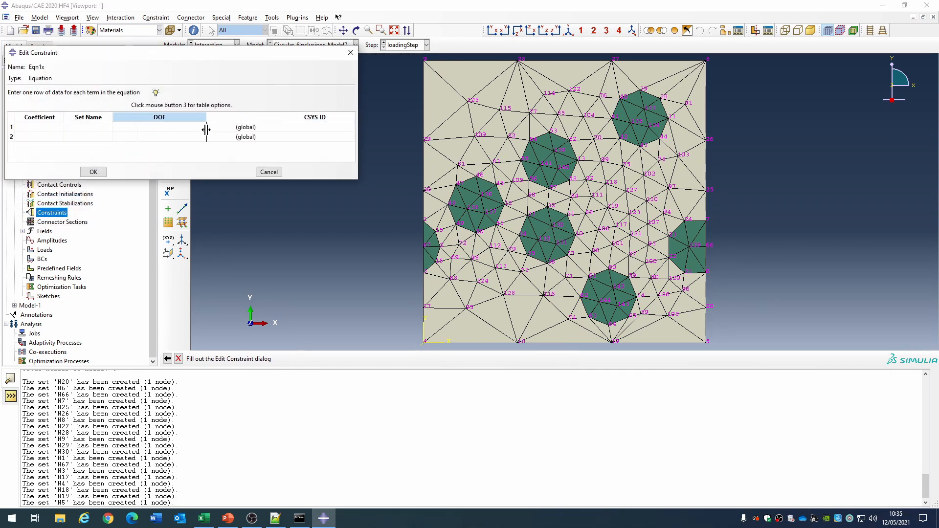
click(112, 118)
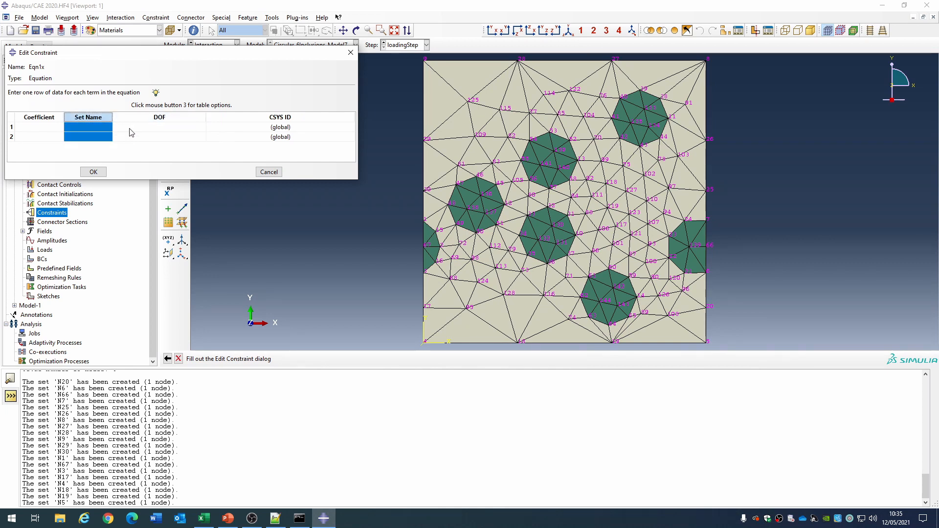
click(131, 128)
drag(112, 118, 131, 118)
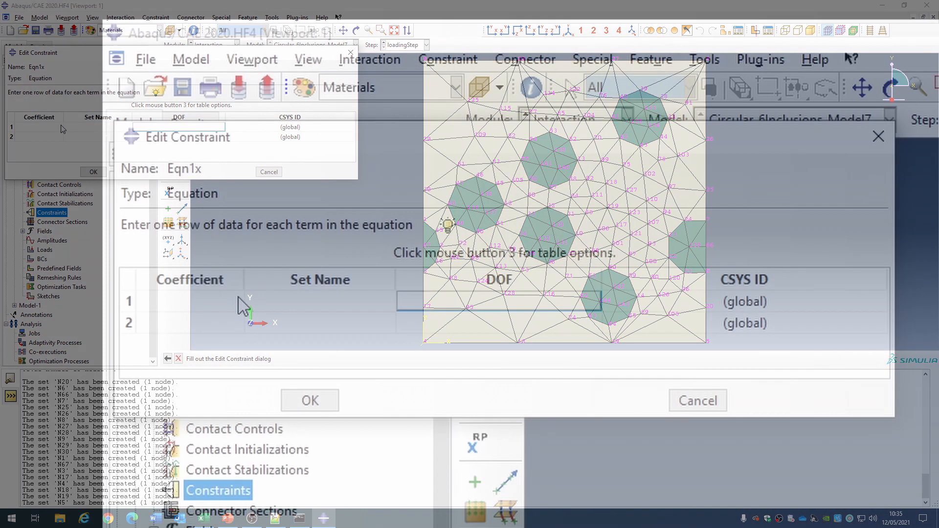
Step: Enter the first term of Eqn1x with coefficient 1, set RVE2DComposite.N20 and DOF 1
click(59, 126)
text(1)
click(310, 304)
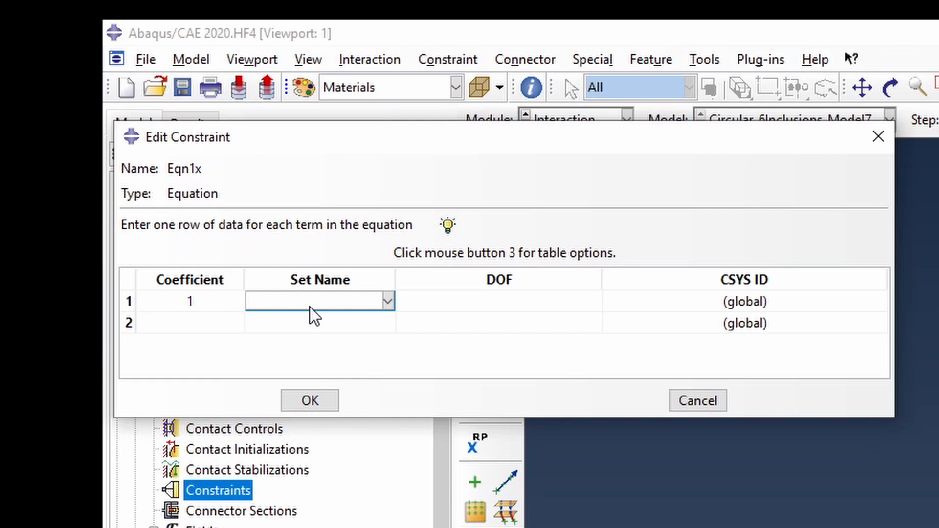
click(376, 299)
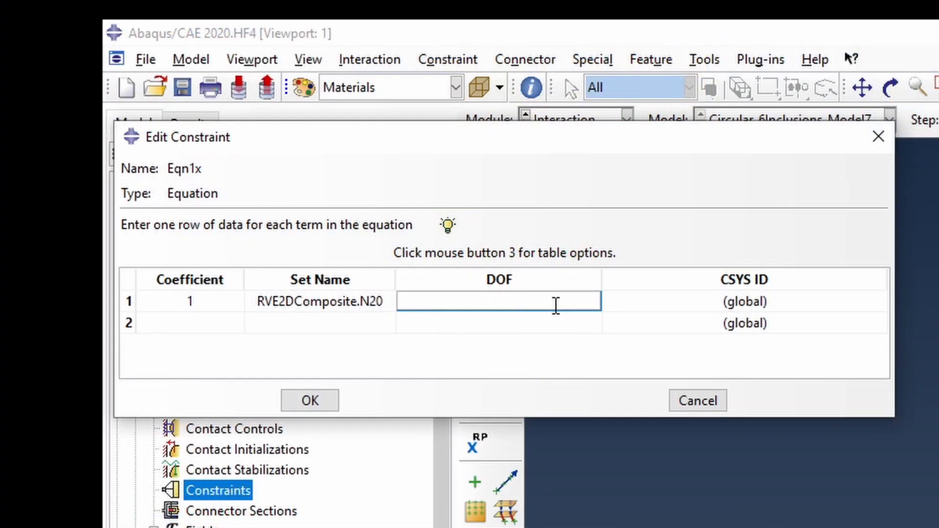
text(1)
Step: Enter the second term of Eqn1x with coefficient -1, set RVE2DComposite.N17 and DOF 1
click(229, 324)
text(-1)
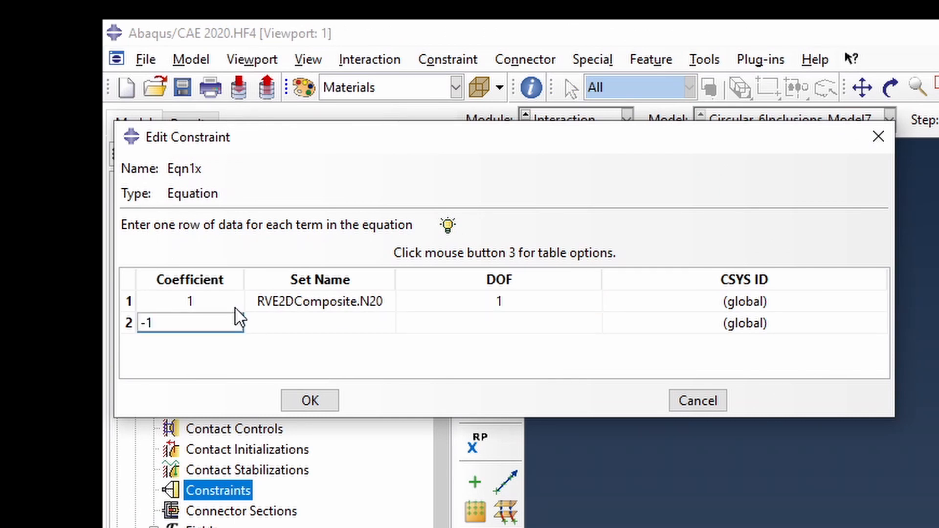
click(301, 324)
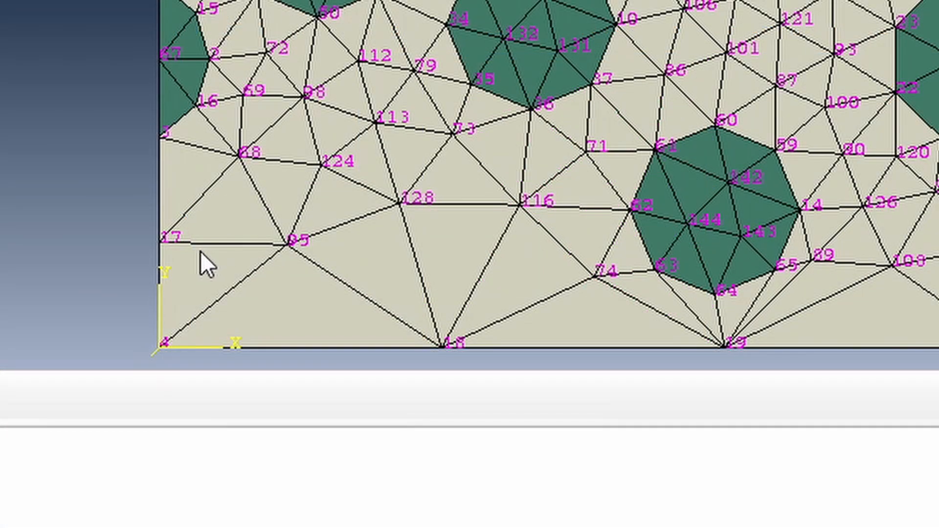
click(129, 137)
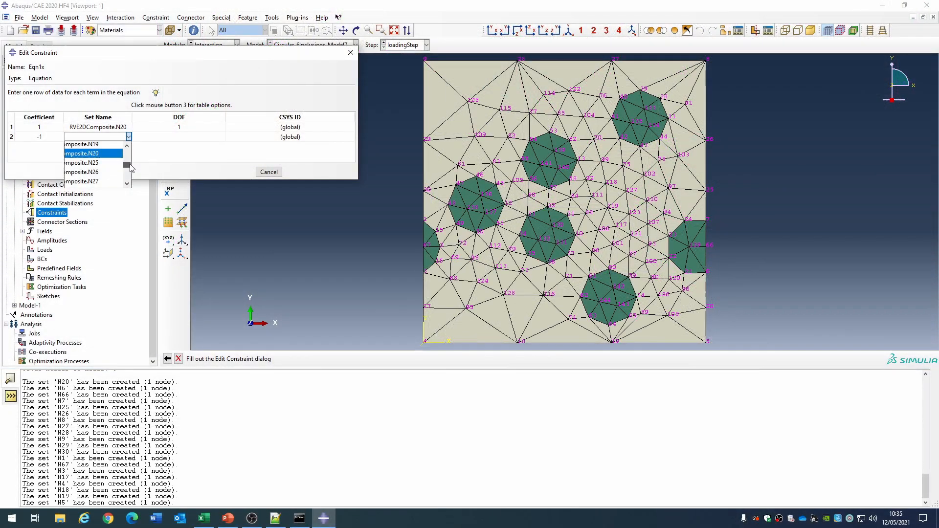
mouse_move(128, 165)
mouse_down()
mouse_move(131, 174)
mouse_move(133, 165)
mouse_up()
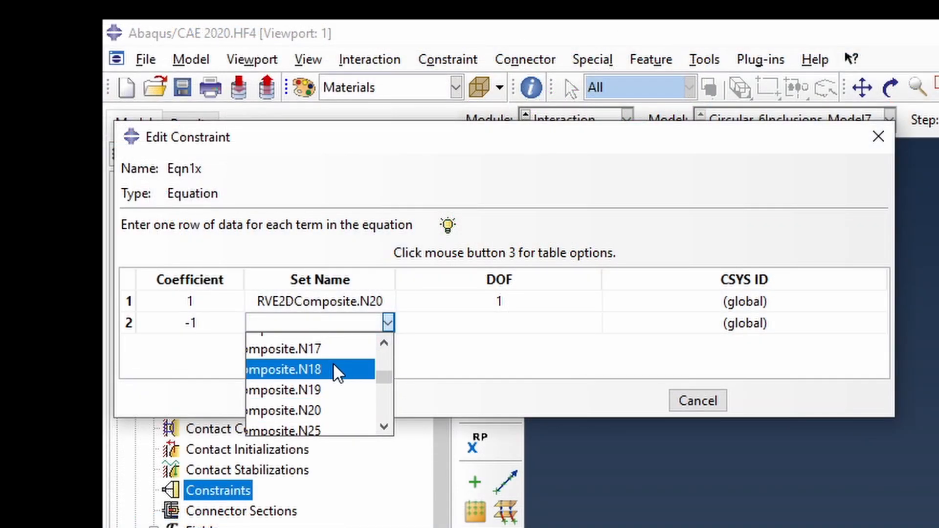
click(335, 349)
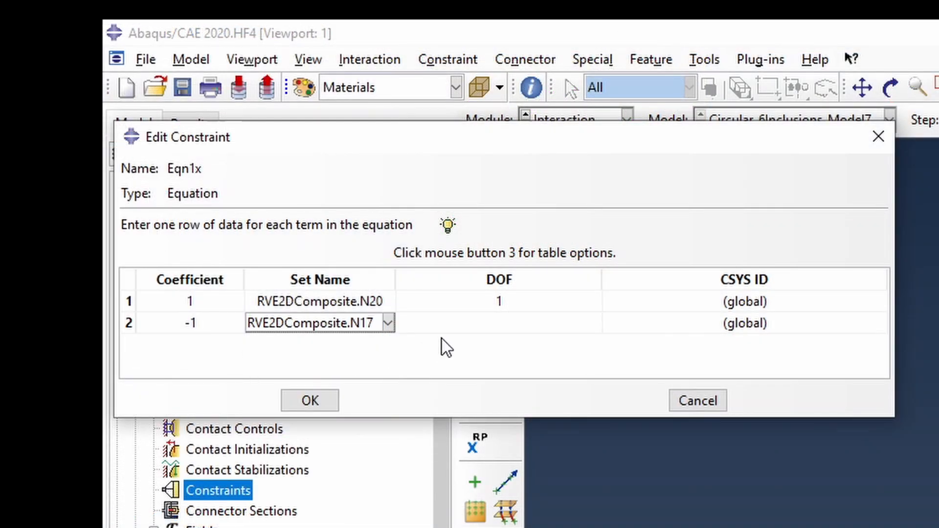
click(495, 323)
text(1)
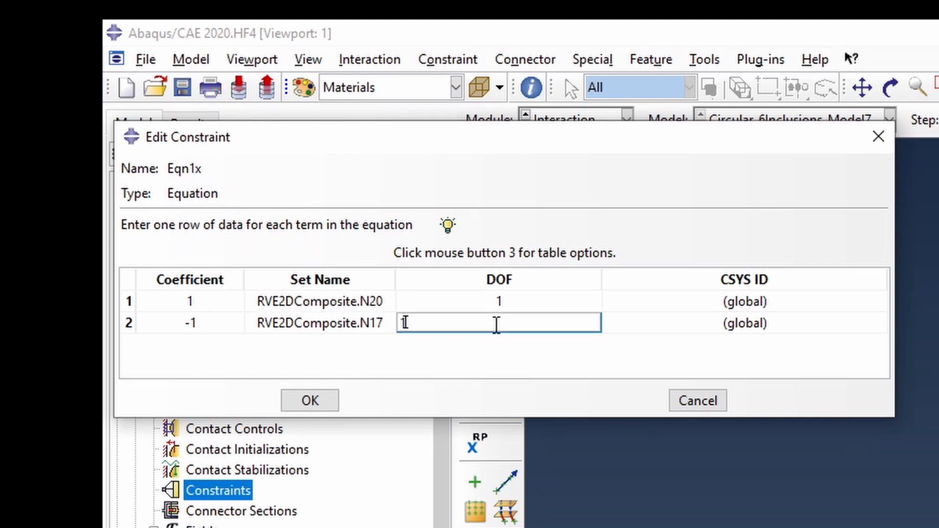
Step: Enter the third term of Eqn1x with coefficient -1, set RVE2DComposite.N5, DOF 1 and the global coordinate system
key(Tab)
key(Tab)
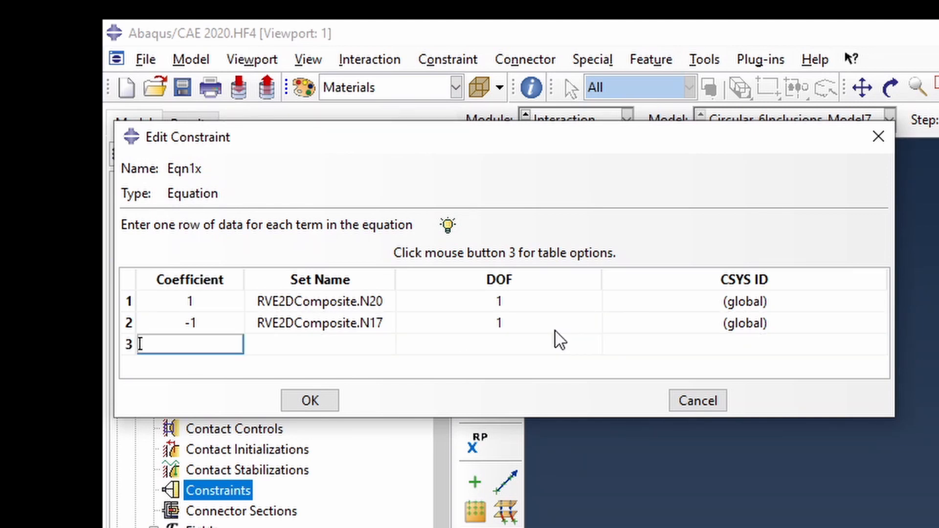
text(-1)
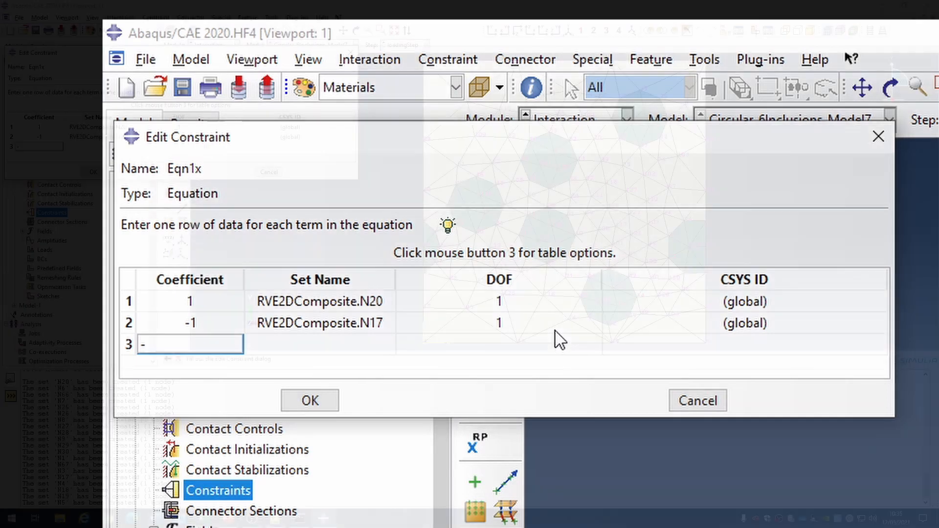
key(Tab)
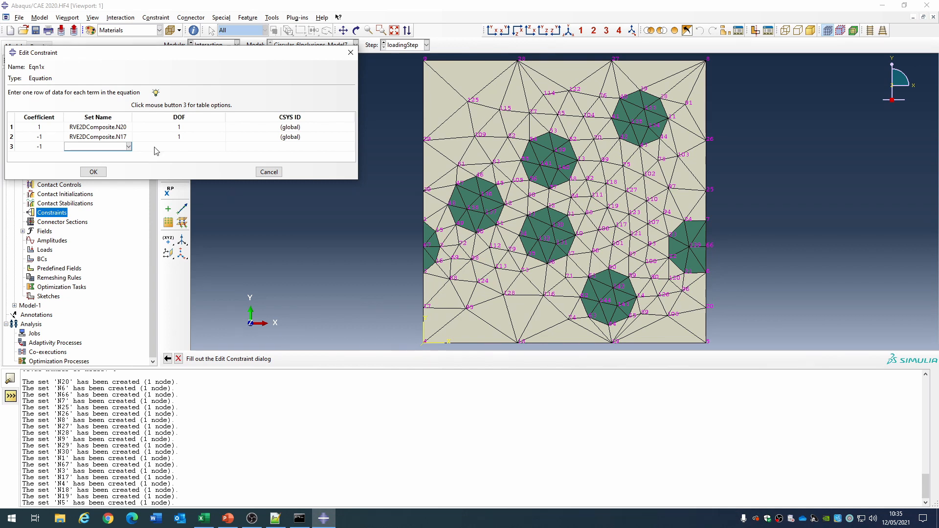
click(129, 146)
scroll(118, 174, down, 3)
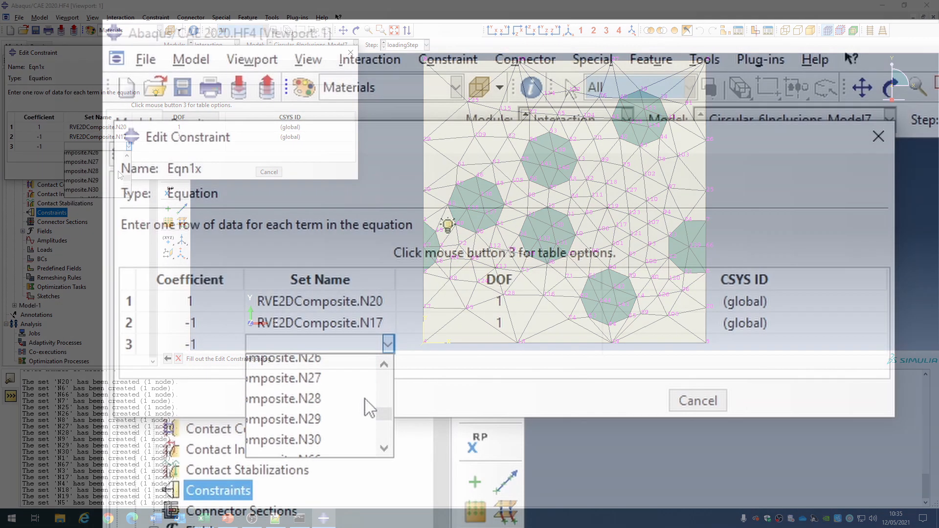
scroll(106, 171, up, 1)
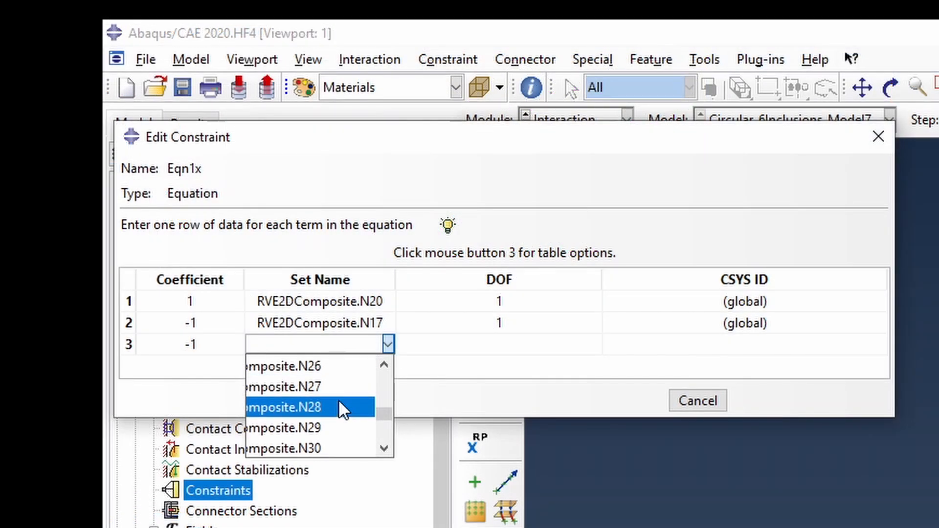
scroll(338, 410, up, 5)
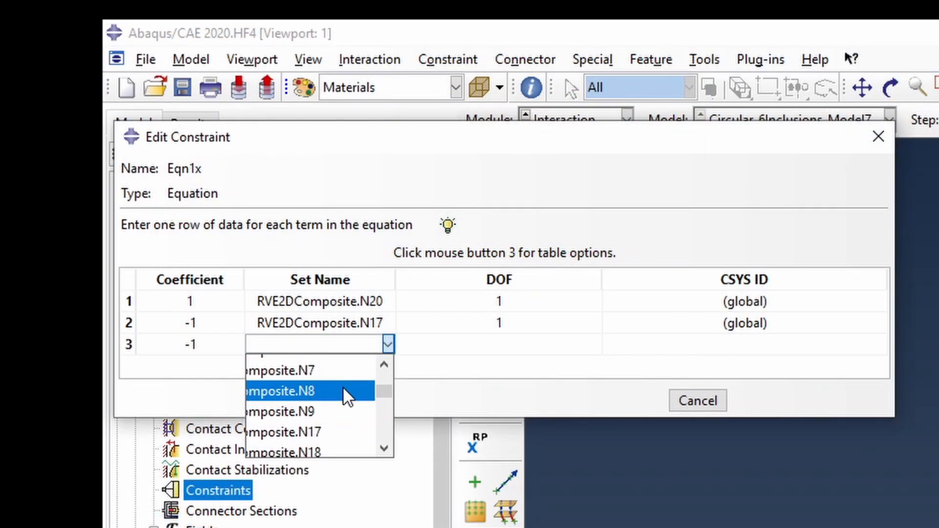
click(336, 429)
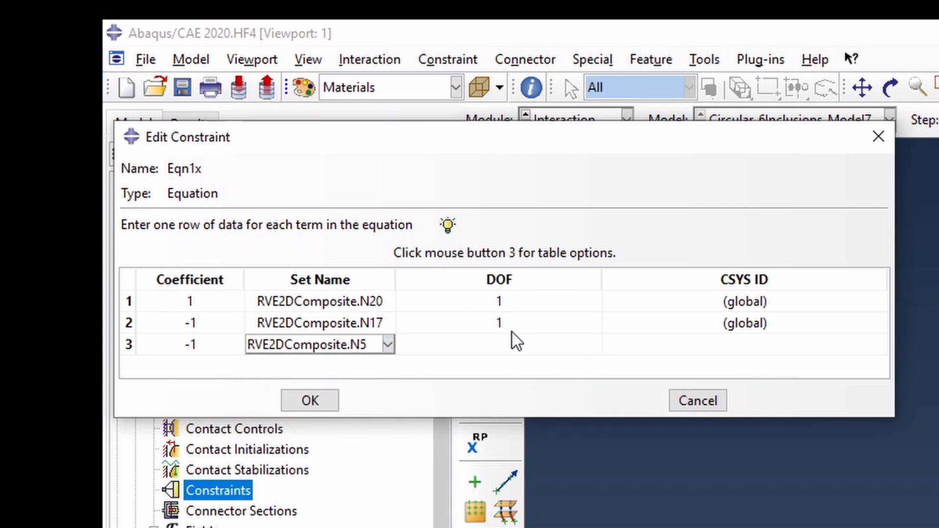
click(514, 345)
text(1)
key(Tab)
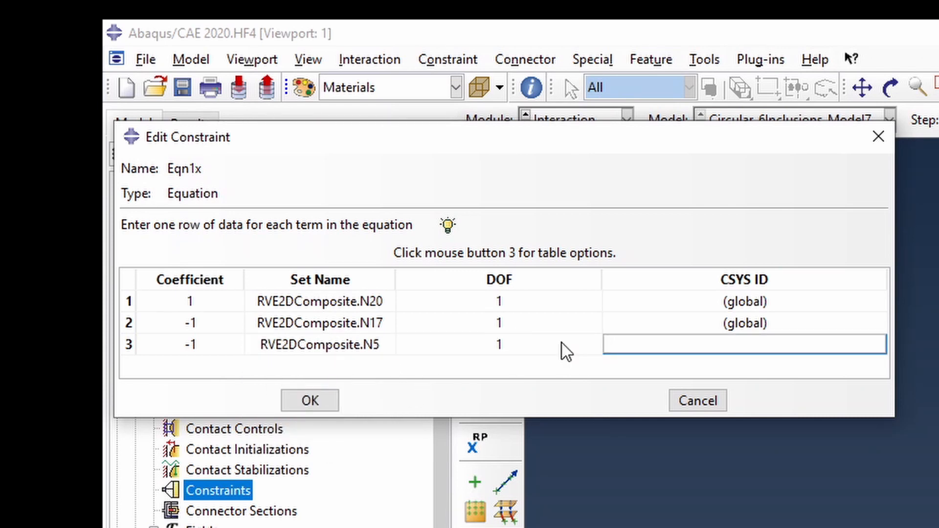
text((global))
key(Tab)
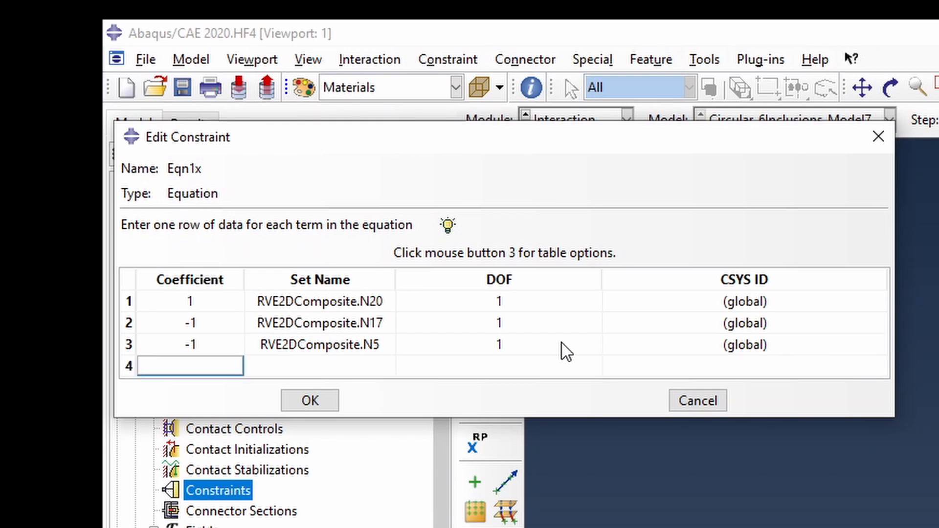
Step: Enter the fourth term of Eqn1x with coefficient 1, set RVE2DComposite.N4 and DOF 1, and accept the constraint
text(1)
key(Tab)
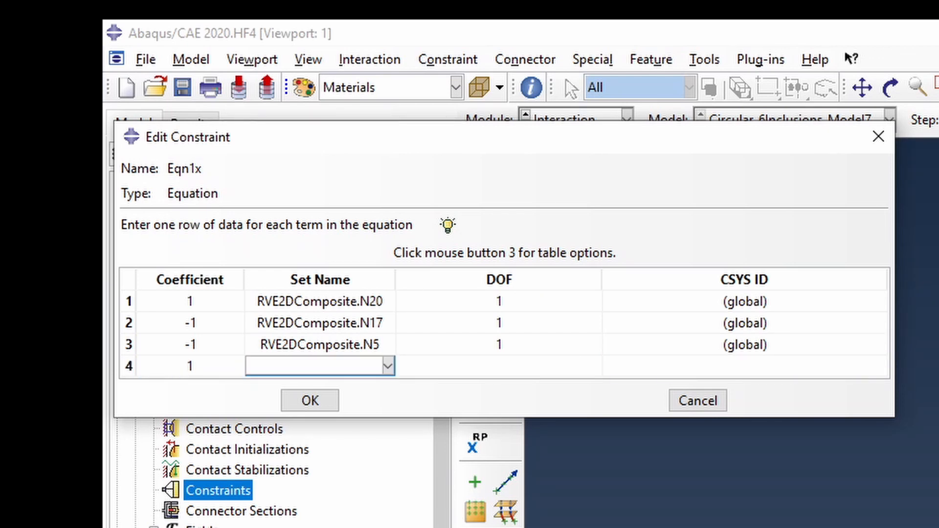
click(388, 366)
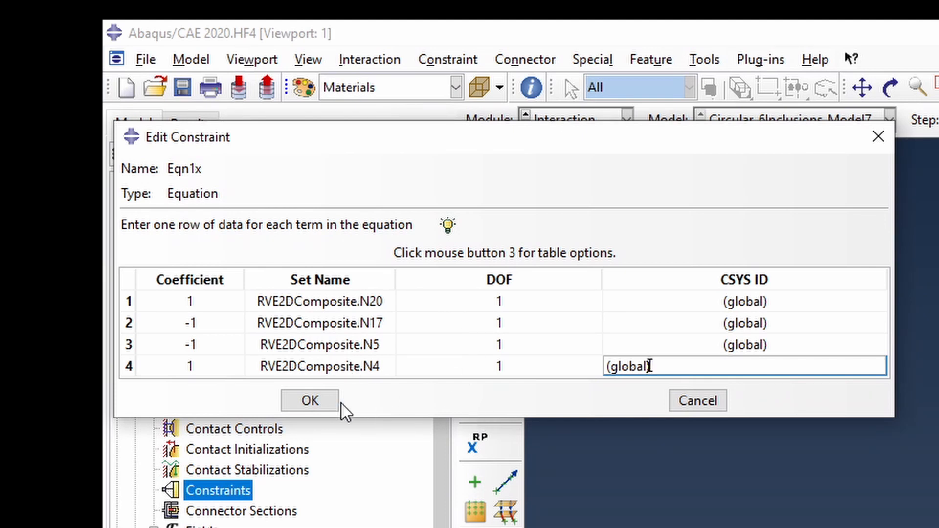
click(310, 401)
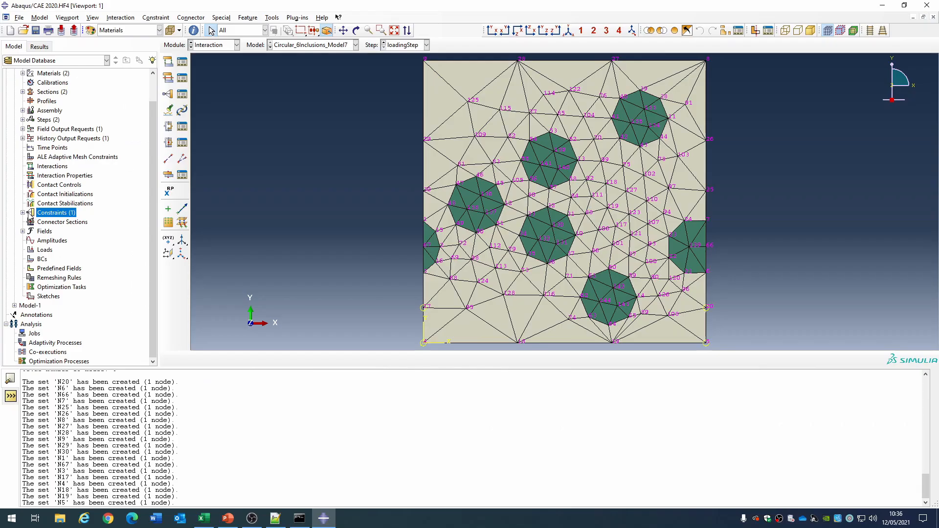
Step: Copy the constraint Eqn1x to a new constraint named Eqn1y
click(23, 213)
click(42, 222)
right_click(43, 222)
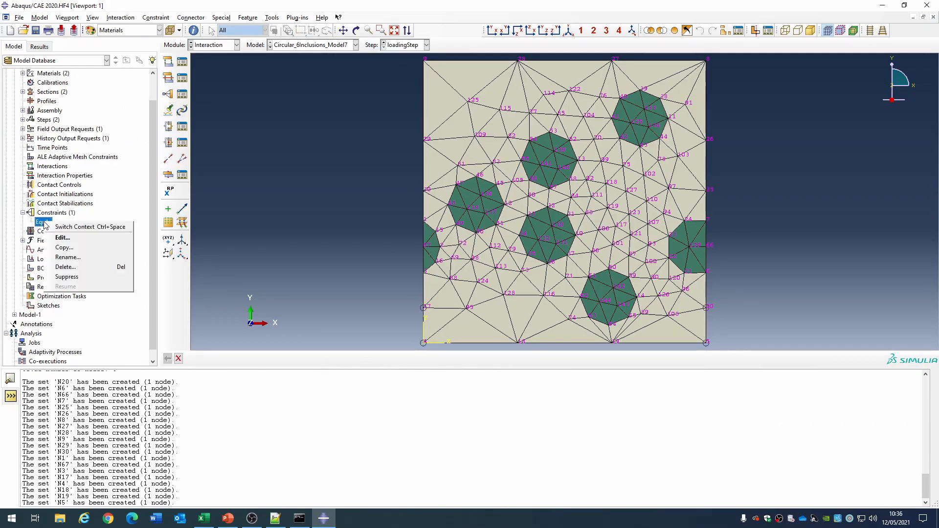
click(66, 248)
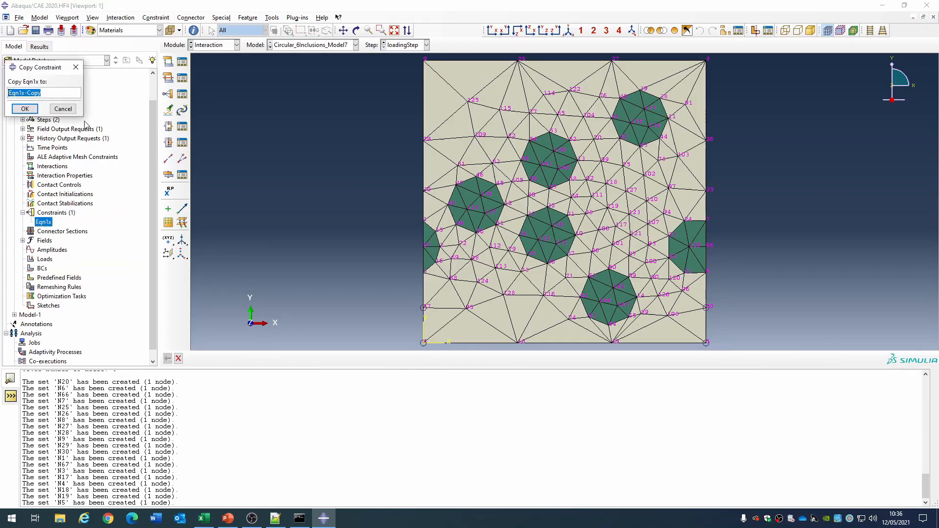
click(62, 92)
key(Return)
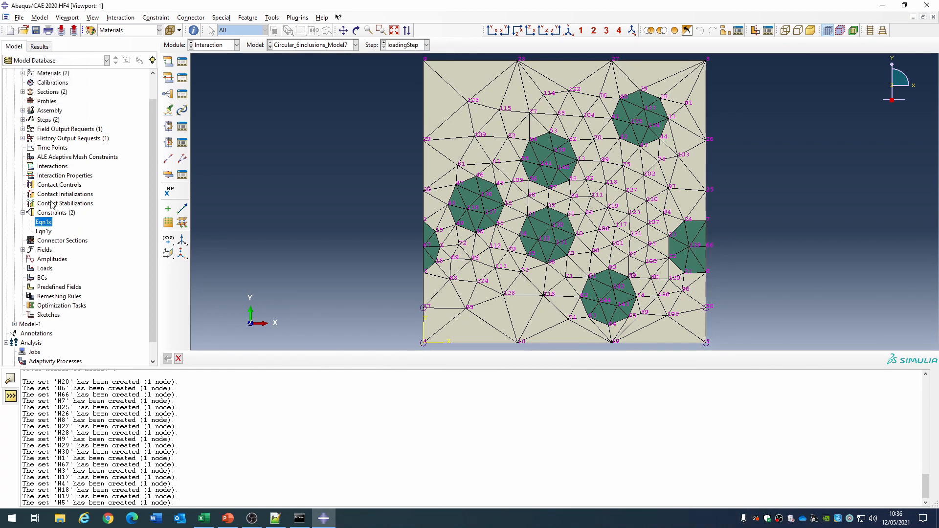
Step: Set the DOF of all four terms of Eqn1y to 2 and accept the constraint
double_click(44, 231)
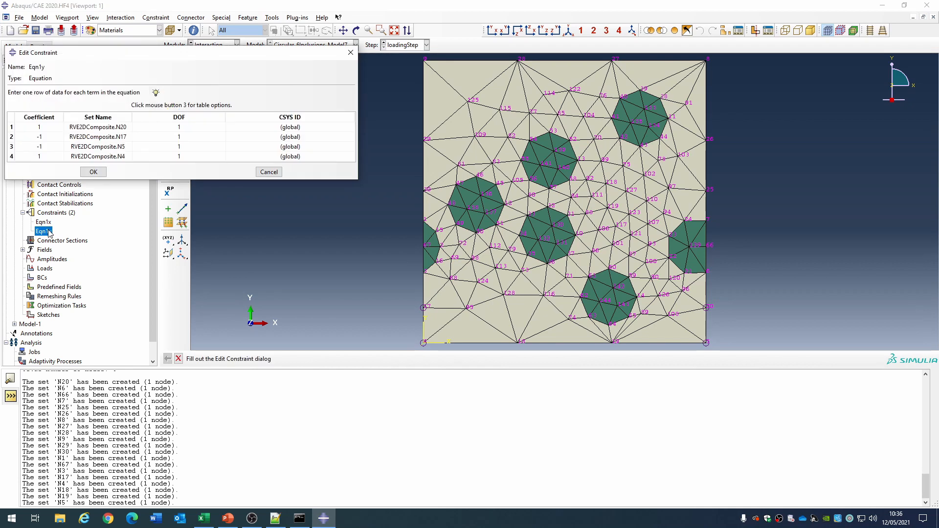
double_click(188, 128)
text(2)
double_click(186, 139)
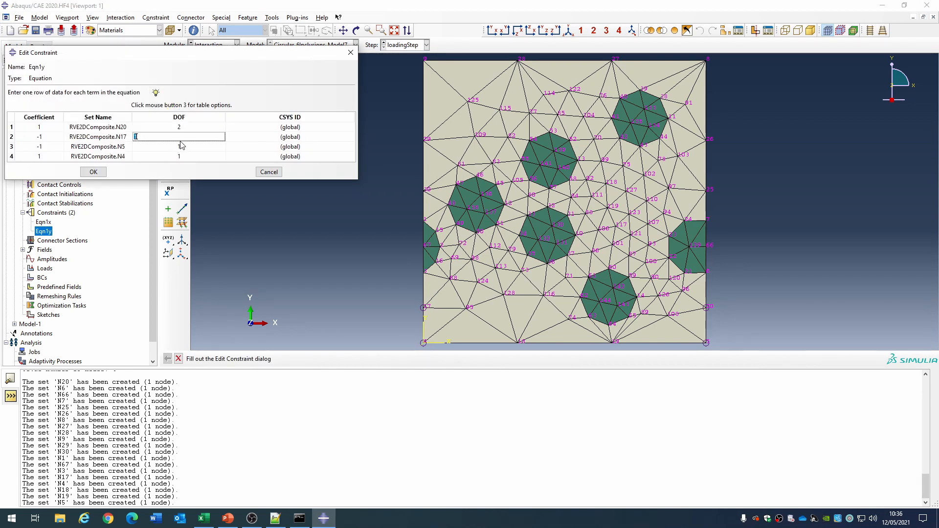
text(2)
double_click(183, 148)
text(2)
double_click(183, 157)
text(2)
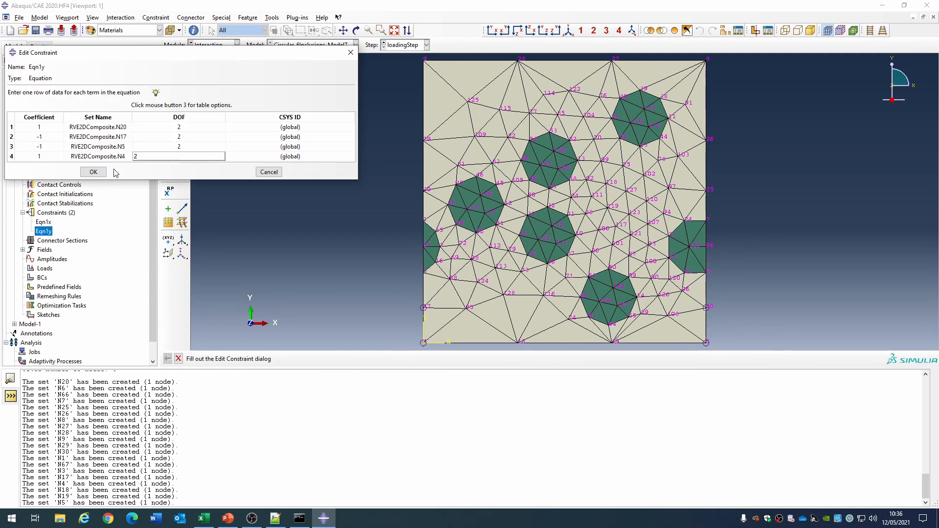
click(94, 172)
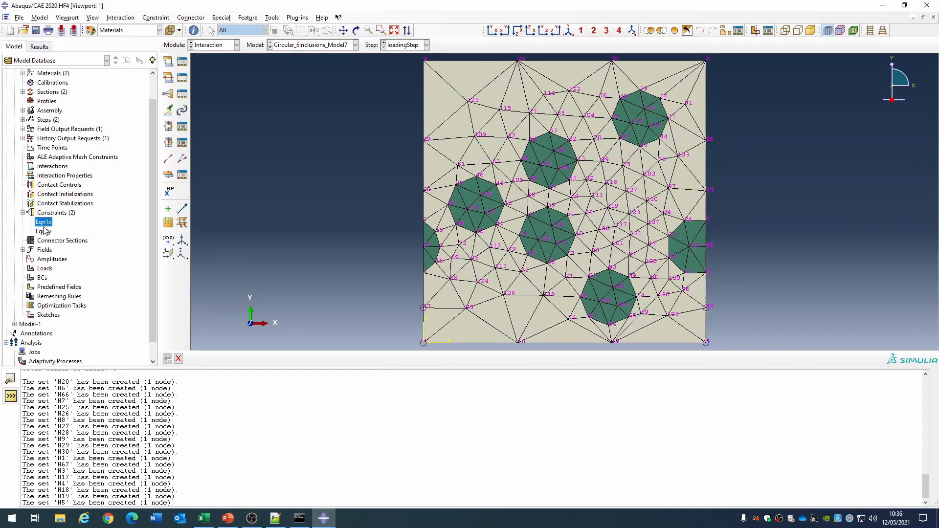
Step: Shrink the message area to enlarge the viewport, and copy the constraint Eqn1x as Eqn2x
click(43, 231)
drag(224, 368, 247, 475)
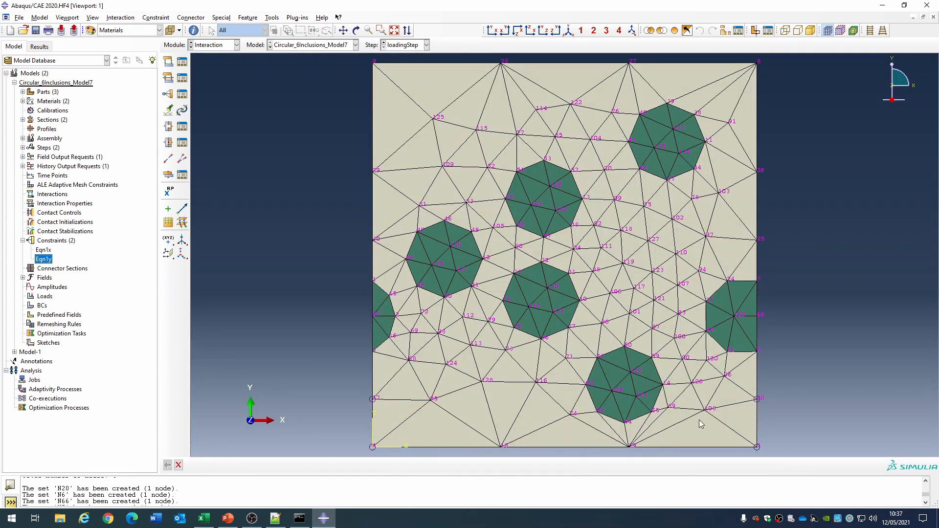
click(44, 250)
right_click(48, 252)
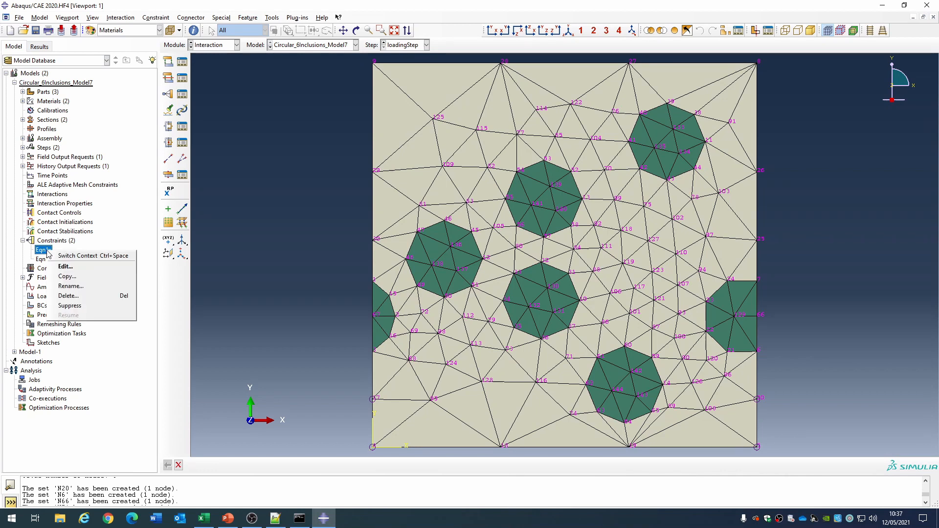
click(78, 278)
text(Eqn2x)
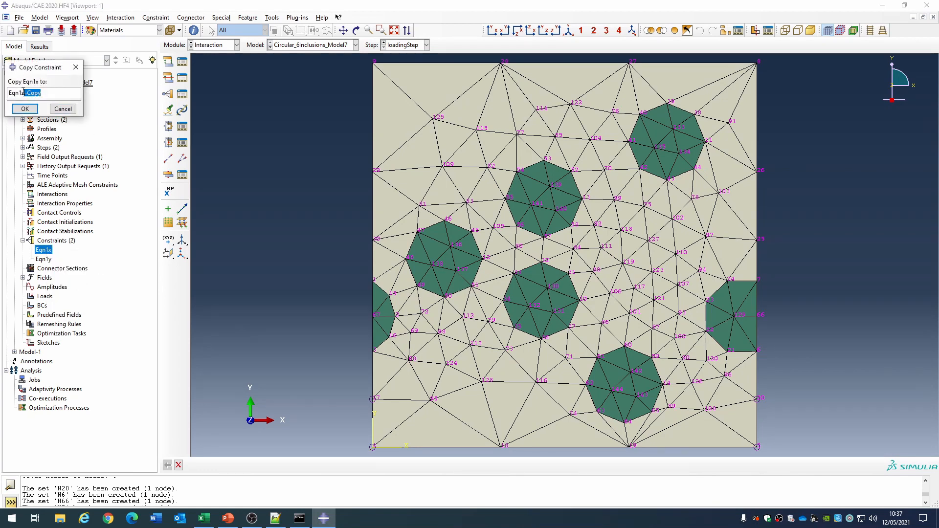
click(25, 109)
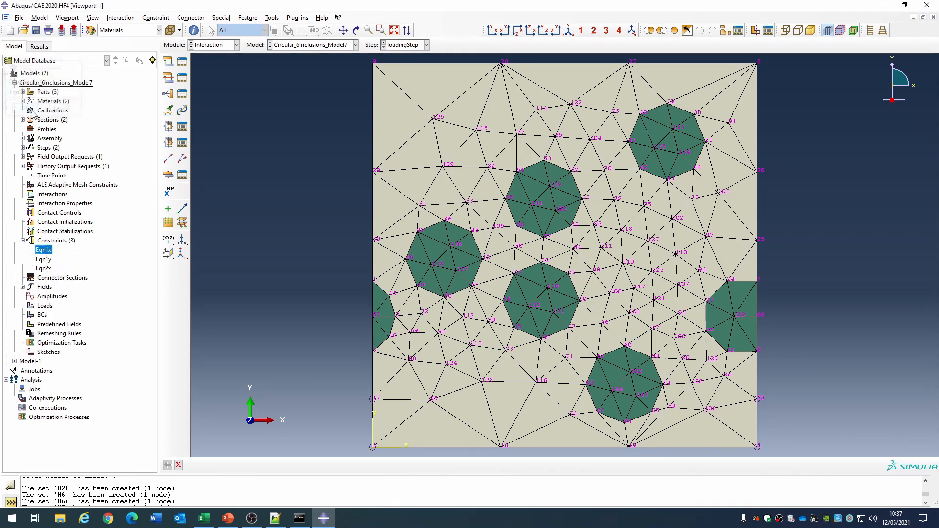
Step: In Eqn2x, assign set RVE2DComposite.N6 to the first term and RVE2DComposite.N3 to the second, and accept the constraint
click(44, 269)
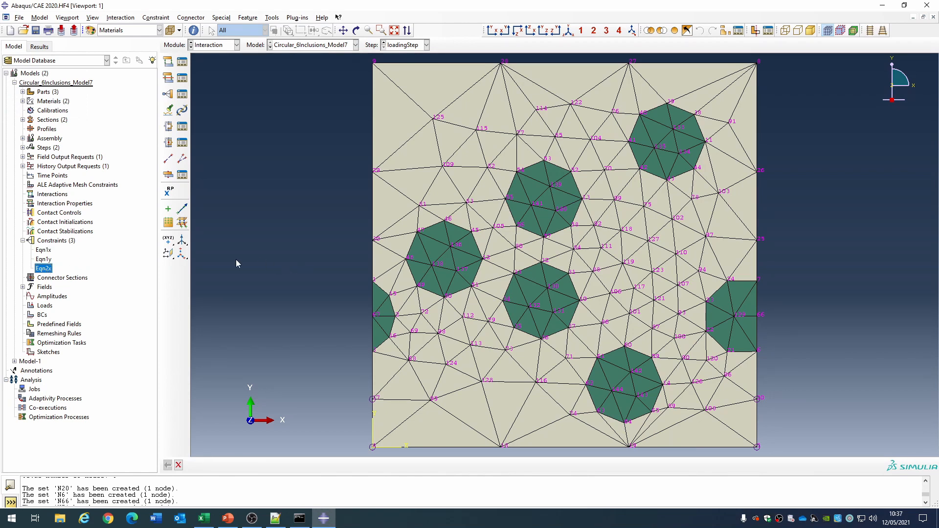
double_click(48, 269)
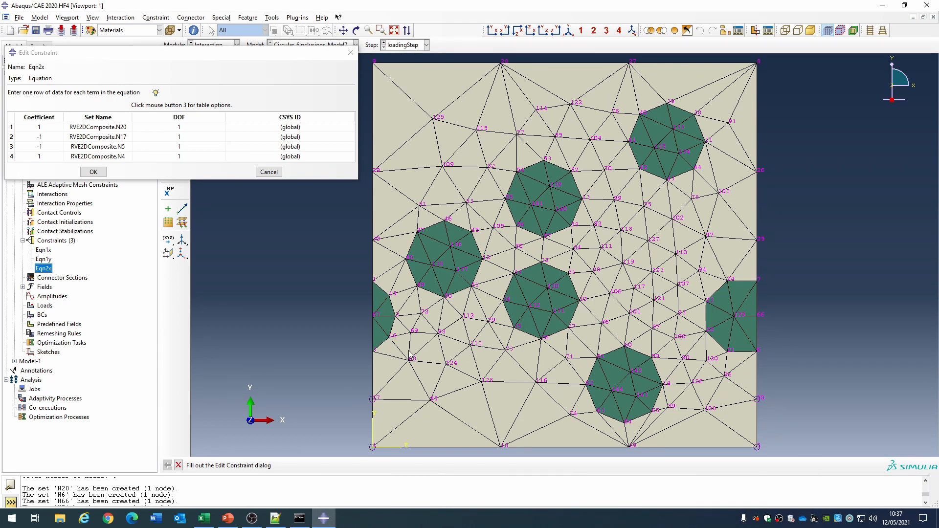
click(125, 128)
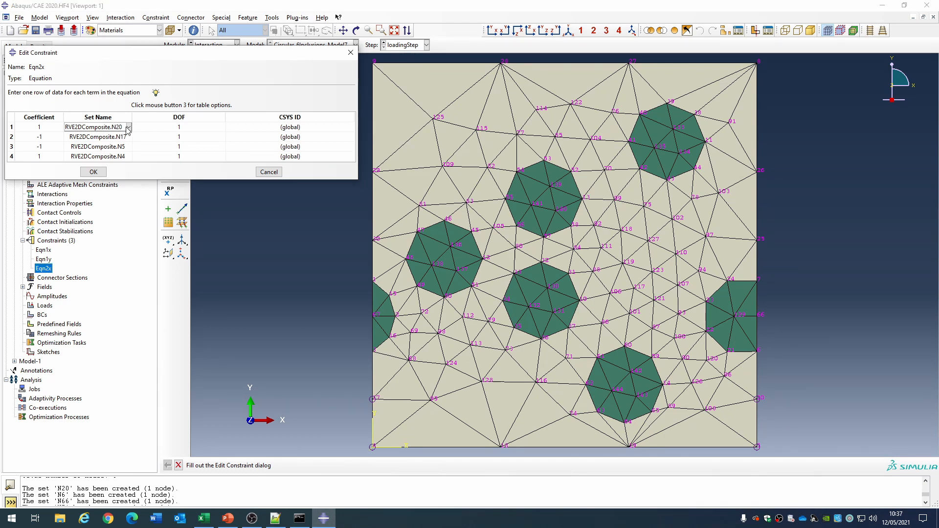
click(129, 127)
scroll(125, 142, down, 1)
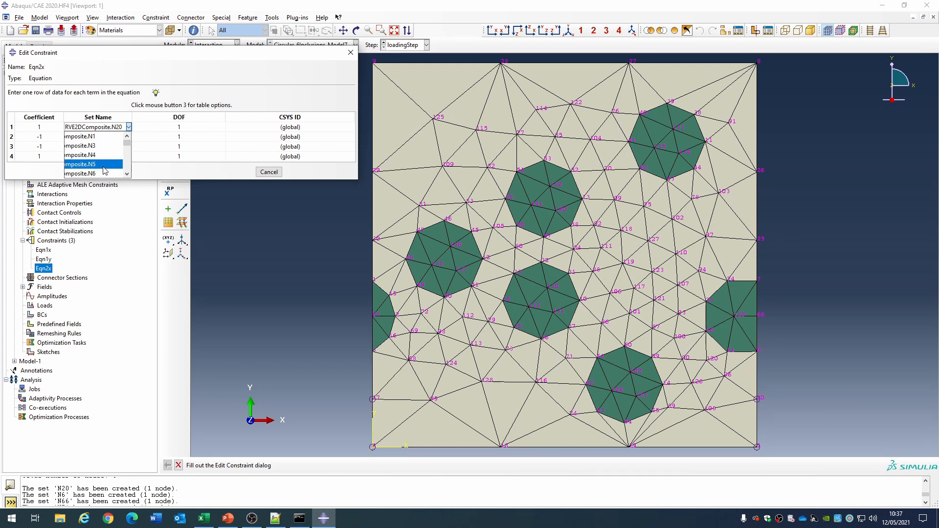
click(126, 144)
click(126, 138)
click(129, 137)
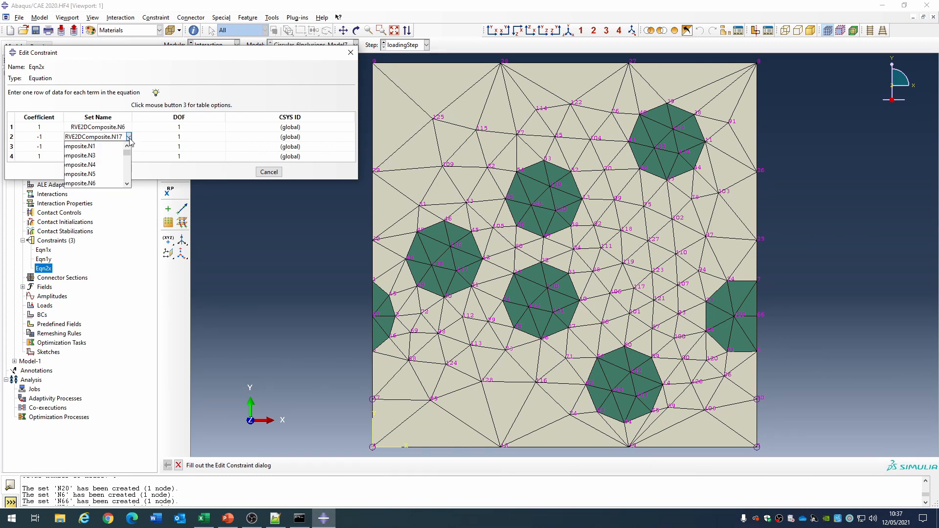
click(111, 160)
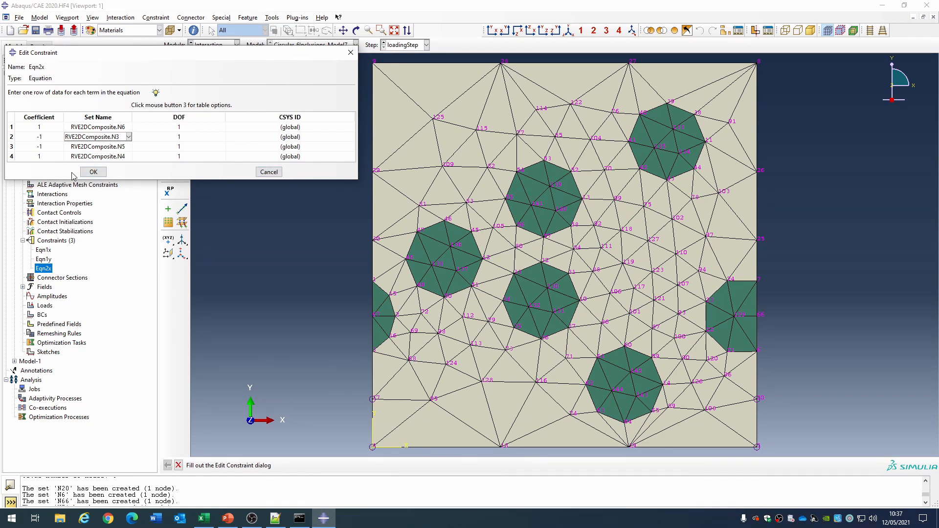
click(93, 172)
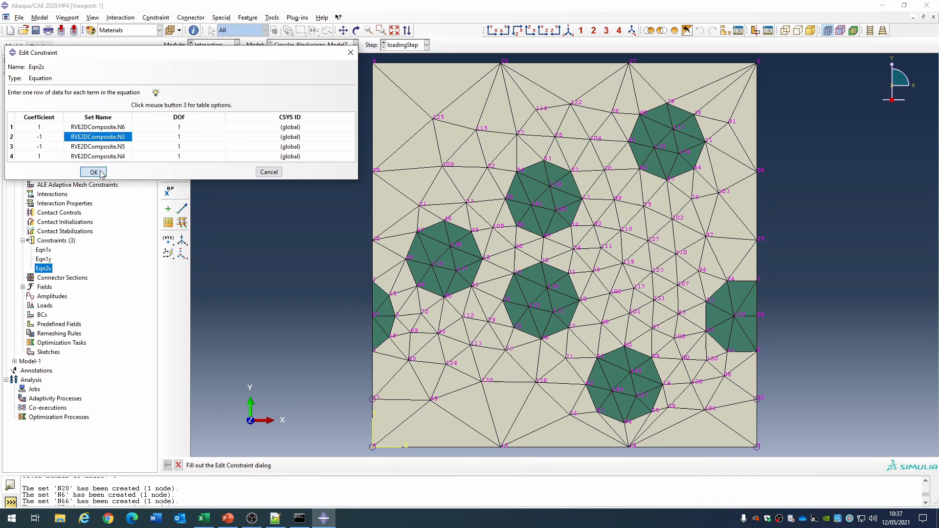
Step: Copy the constraint Eqn2x to a new constraint named Eqn2y
double_click(45, 270)
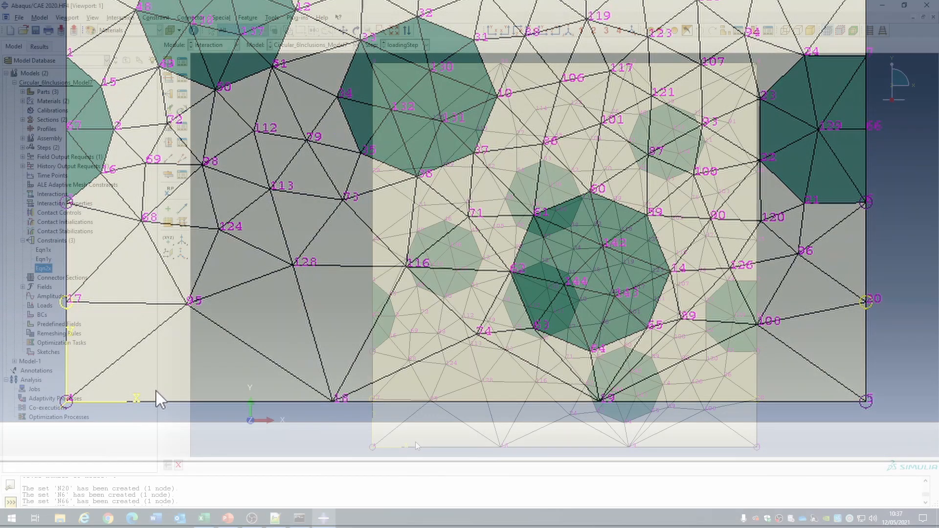
right_click(43, 268)
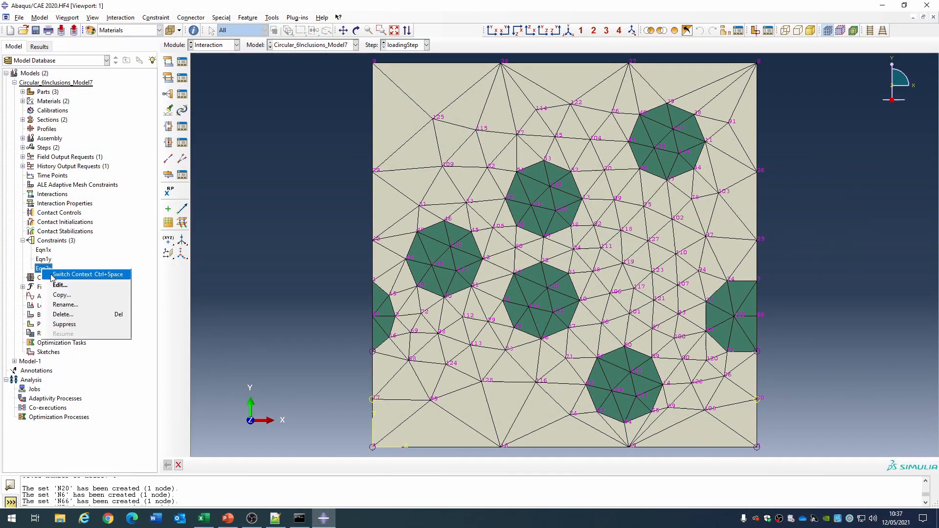
click(79, 299)
drag(40, 93, 23, 94)
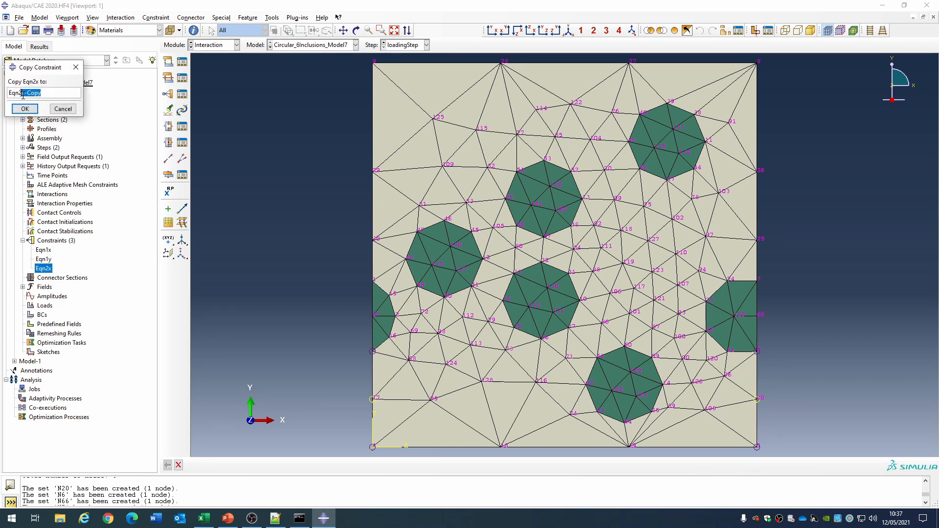
text(y)
click(25, 109)
Step: Set the DOF of all four terms of Eqn2y to 2 and accept the constraint
click(45, 277)
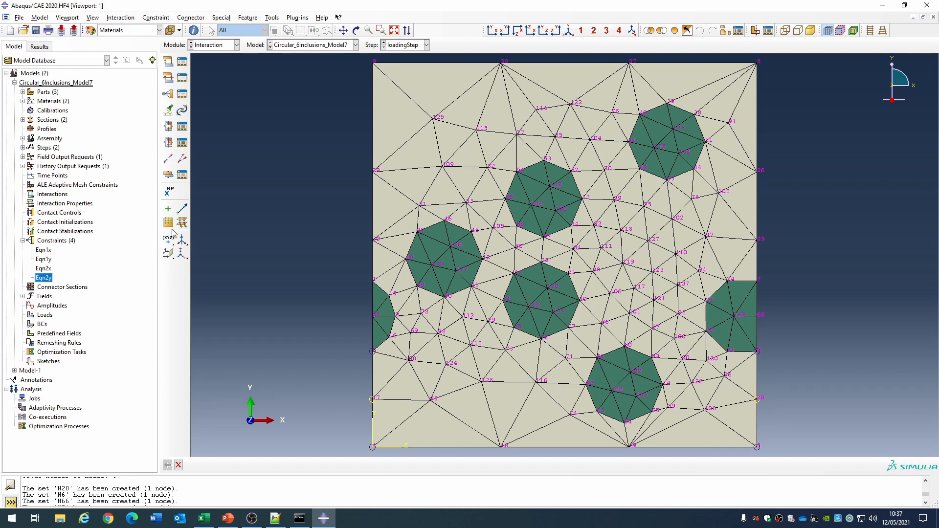
double_click(51, 279)
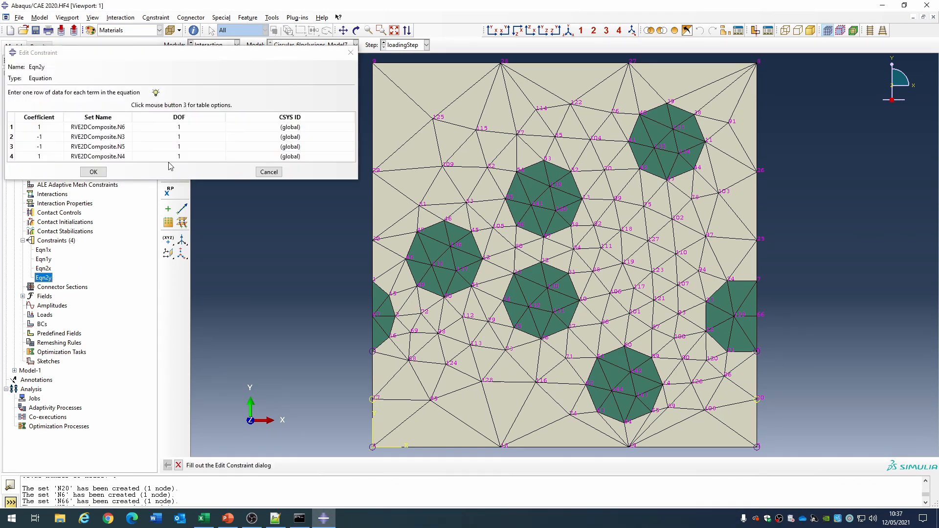
click(189, 128)
text(2)
click(185, 139)
click(185, 147)
text(2)
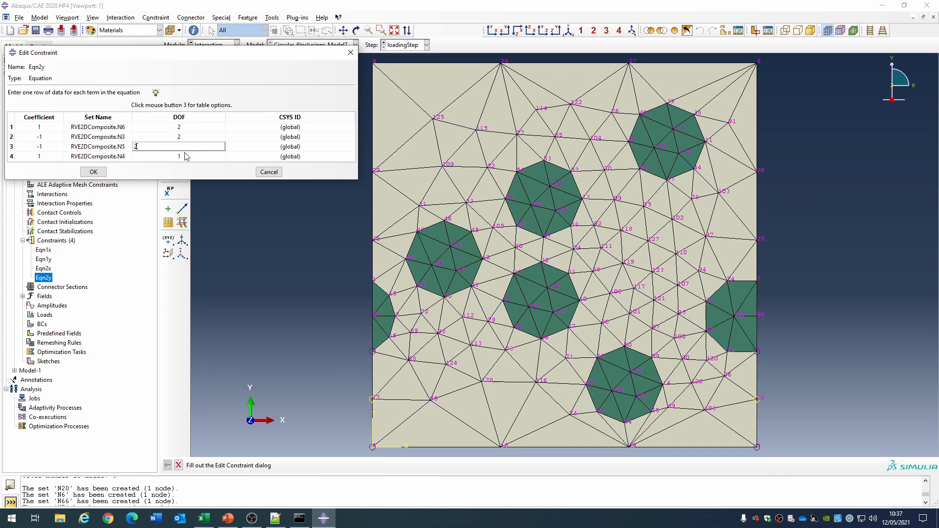
click(186, 157)
click(94, 171)
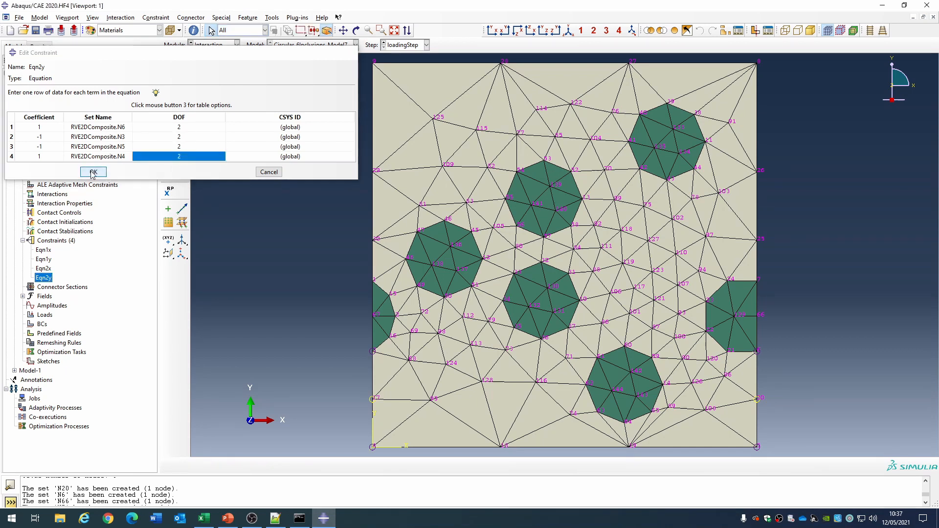
Step: Copy the constraint Eqn2x to a new constraint named Eqn3x
ctrl+click(48, 270)
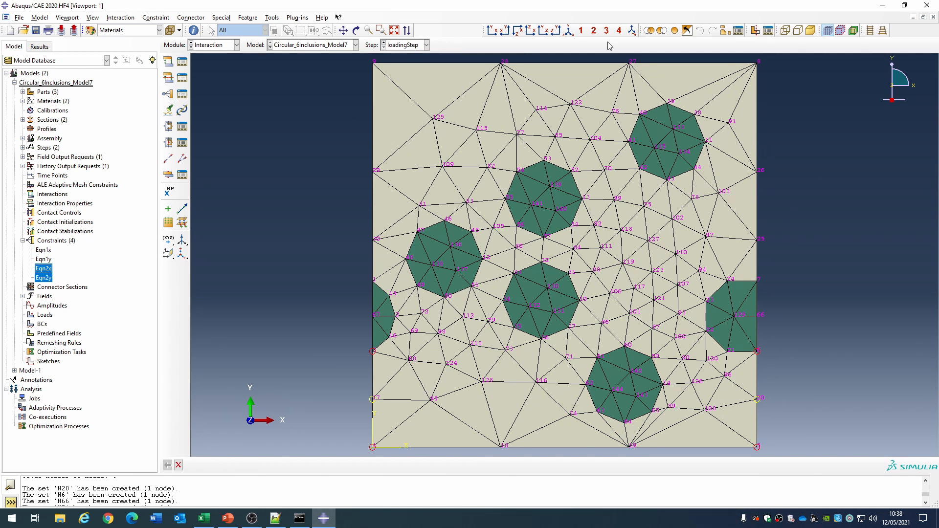
click(44, 269)
right_click(46, 269)
click(63, 285)
drag(42, 93, 18, 94)
text(3x)
click(27, 109)
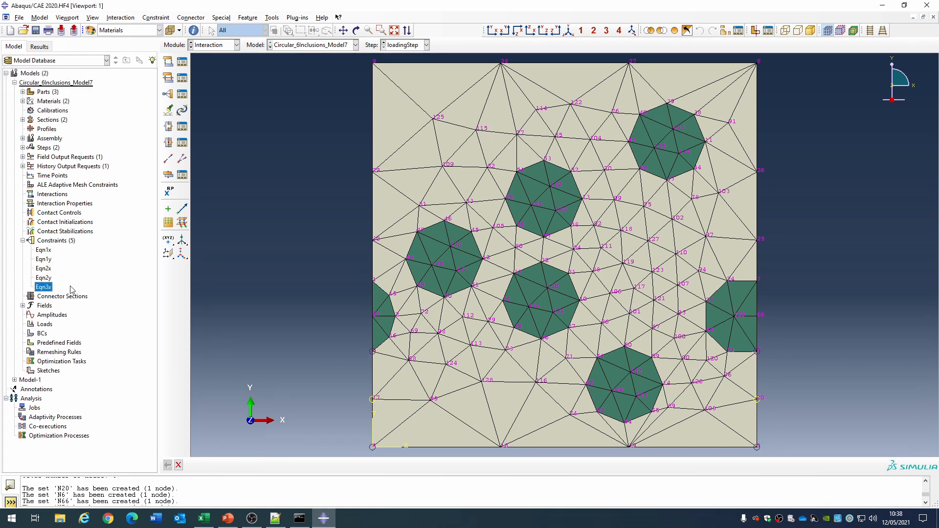
Step: In Eqn3x, assign set RVE2DComposite.N66 to the first term and RVE2DComposite.N67 to the second, and accept the constraint
double_click(45, 288)
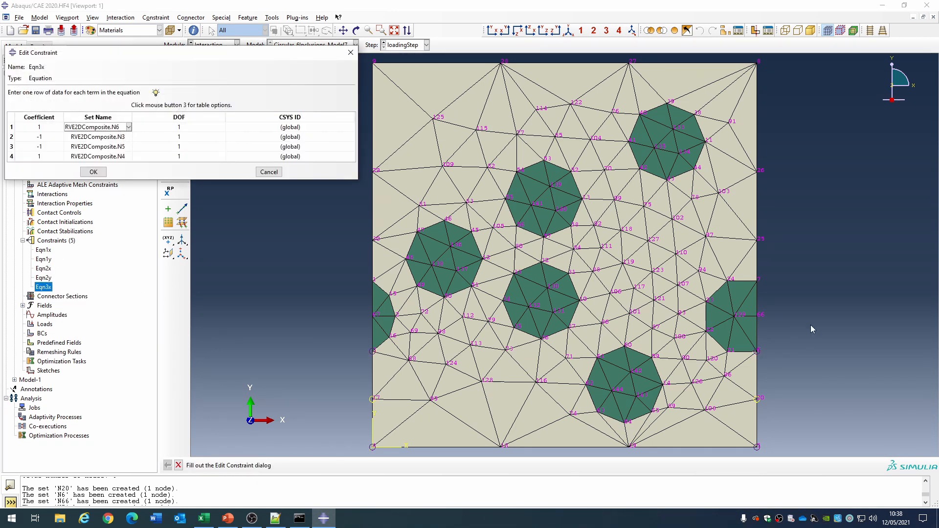
click(129, 127)
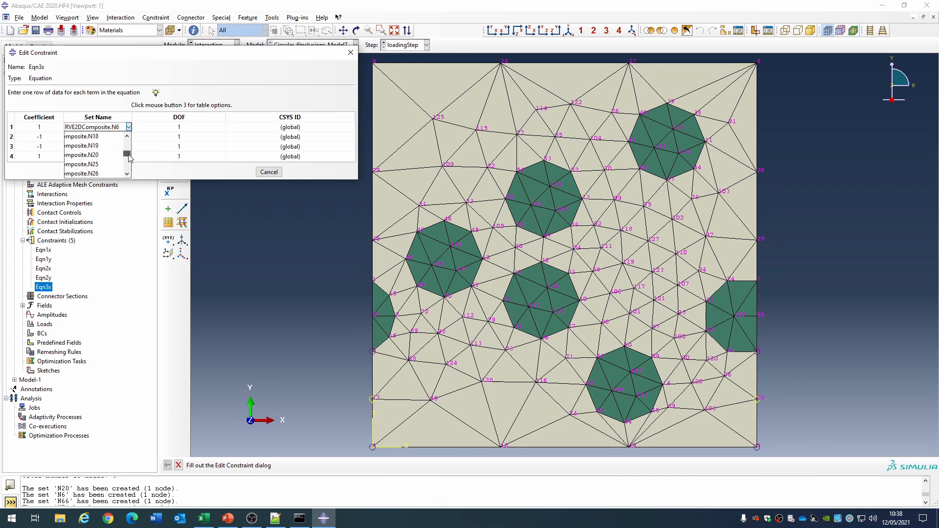
scroll(93, 157, down, 2)
click(93, 150)
click(128, 137)
click(127, 138)
click(126, 128)
click(127, 128)
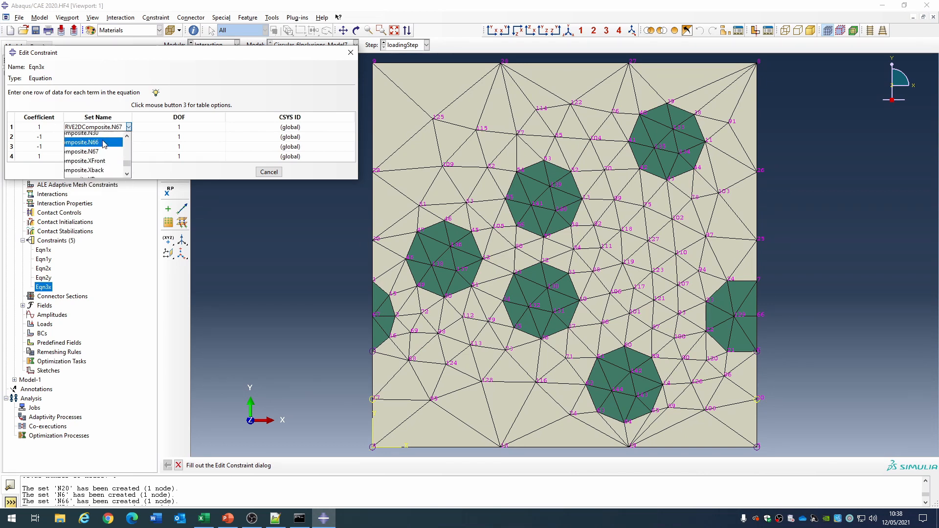
click(103, 142)
click(128, 137)
click(128, 137)
click(113, 160)
click(93, 172)
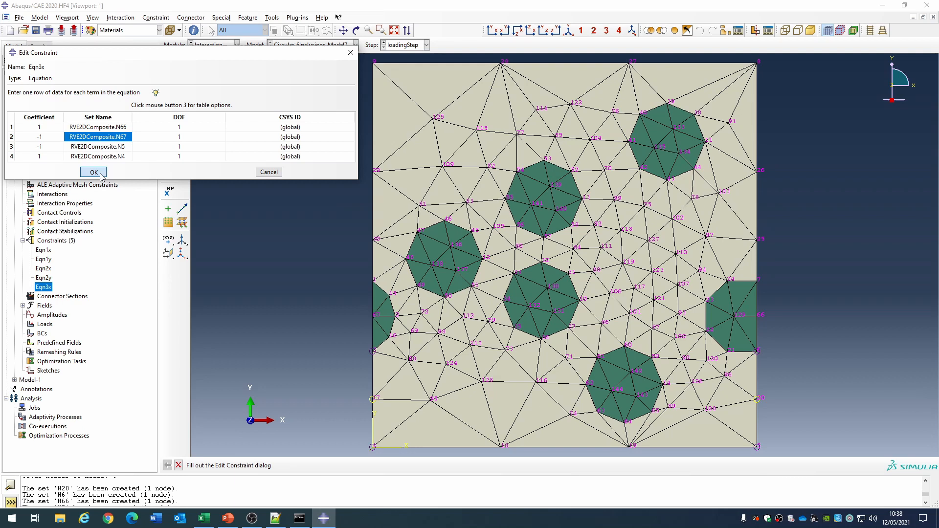
Step: Copy the constraint Eqn3x to a new constraint named Eqn3y
right_click(36, 290)
click(51, 315)
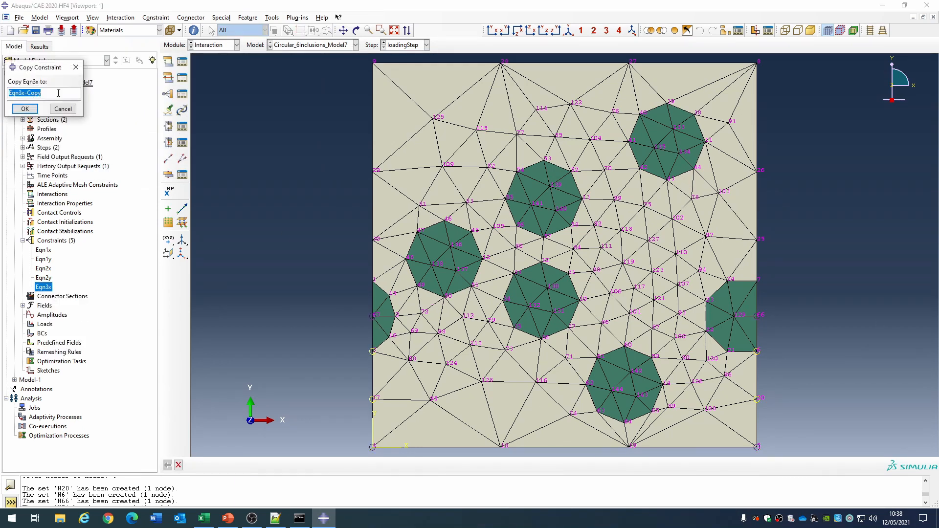
text(Eqn3y)
click(26, 110)
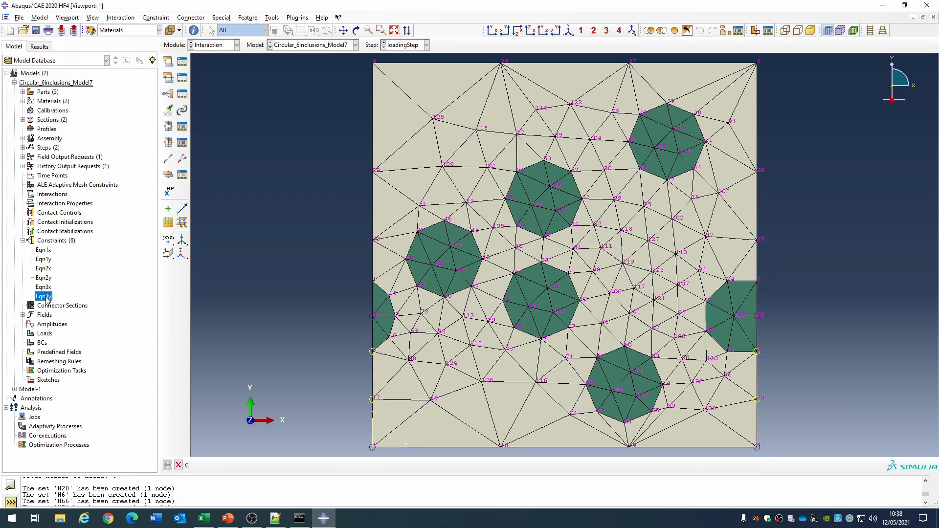
Step: Set the DOF of all four terms of Eqn3y to 2 and accept the constraint
double_click(45, 297)
click(186, 146)
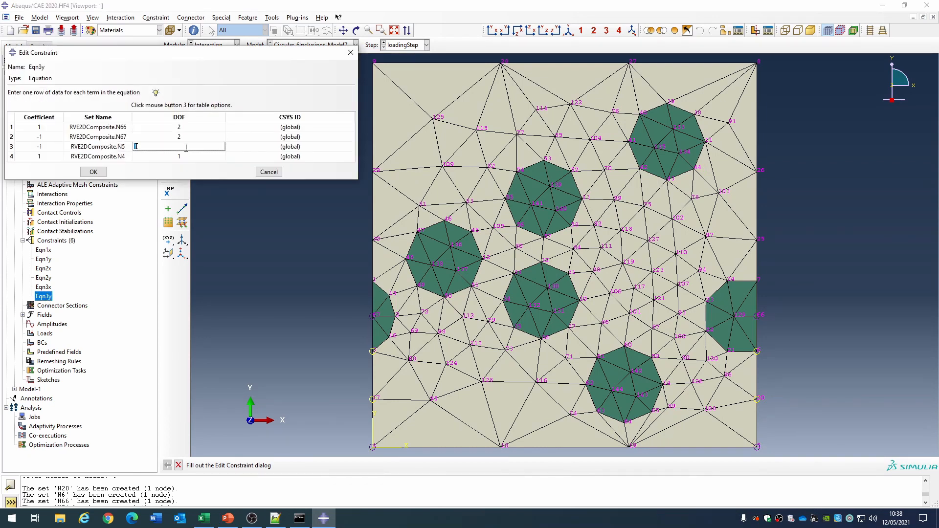
text(2)
click(93, 171)
Step: Copy the constraint Eqn3x to a new constraint named Eqn4x
click(44, 287)
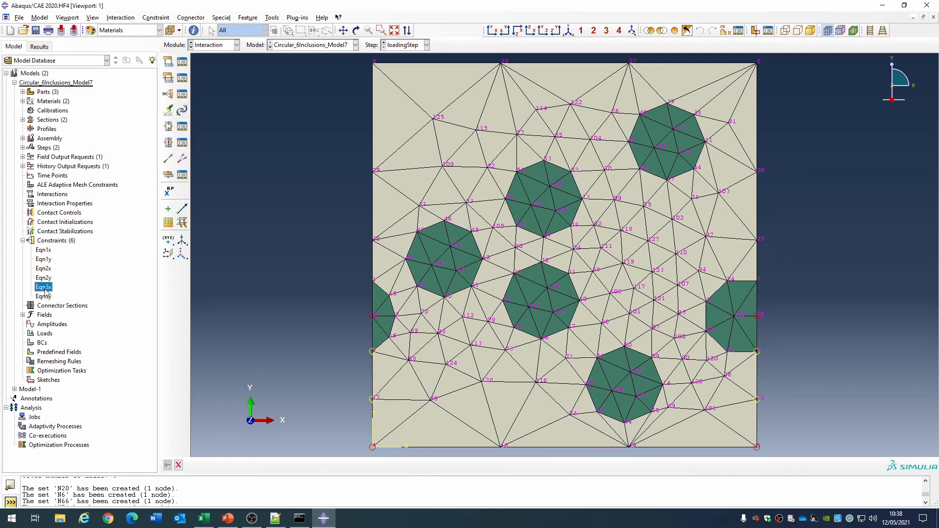
right_click(43, 288)
click(59, 302)
text(Eqn4x)
click(25, 109)
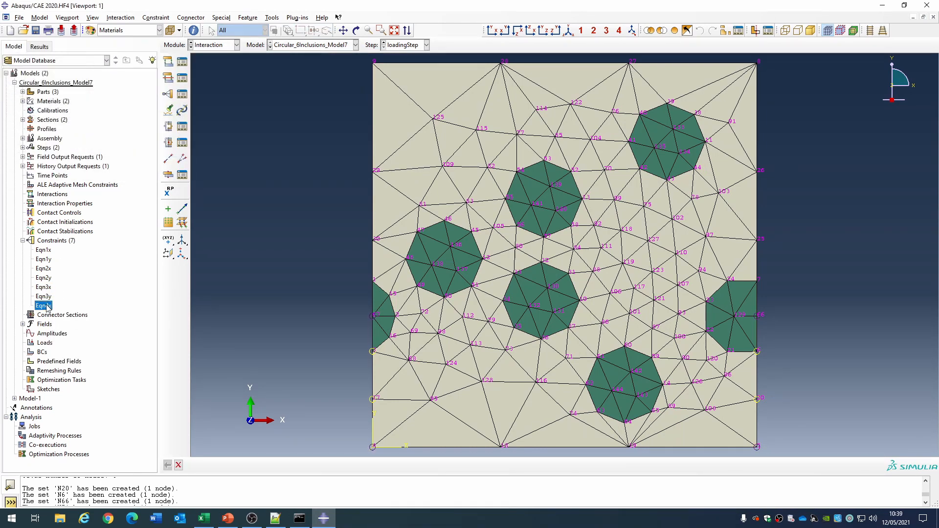
Step: In Eqn4x, assign set RVE2DComposite.N7 to the first term and the opposite left-edge node's set to the second, and accept the constraint
double_click(47, 306)
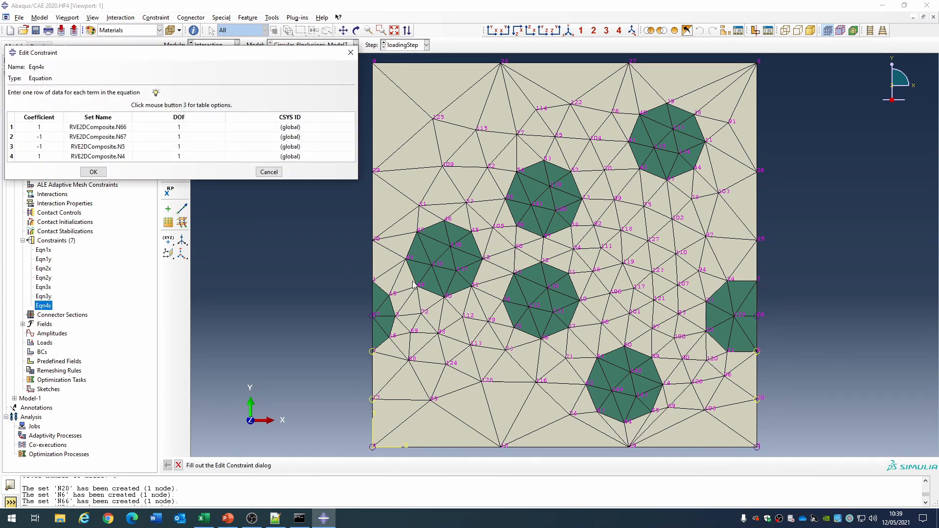
double_click(129, 128)
scroll(112, 145, up, 5)
scroll(110, 145, down, 1)
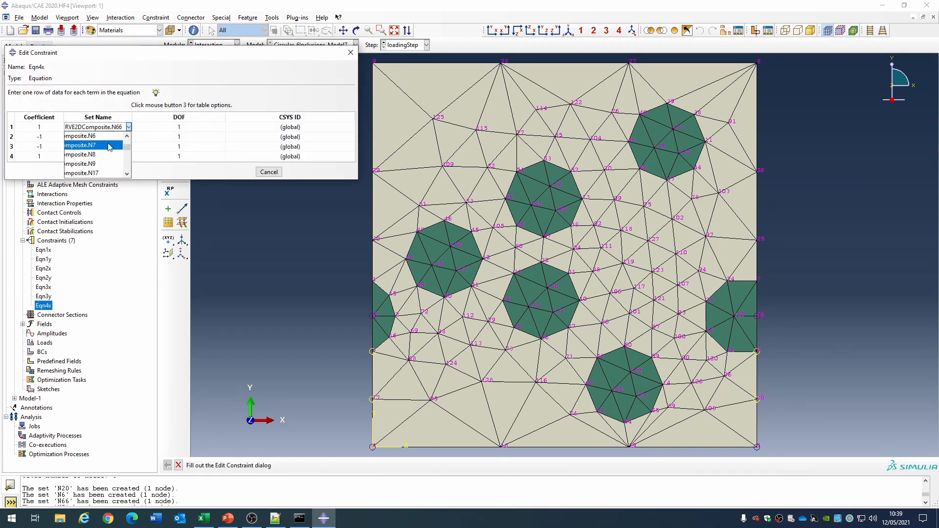
click(109, 145)
double_click(128, 139)
scroll(109, 156, up, 2)
click(110, 147)
click(99, 171)
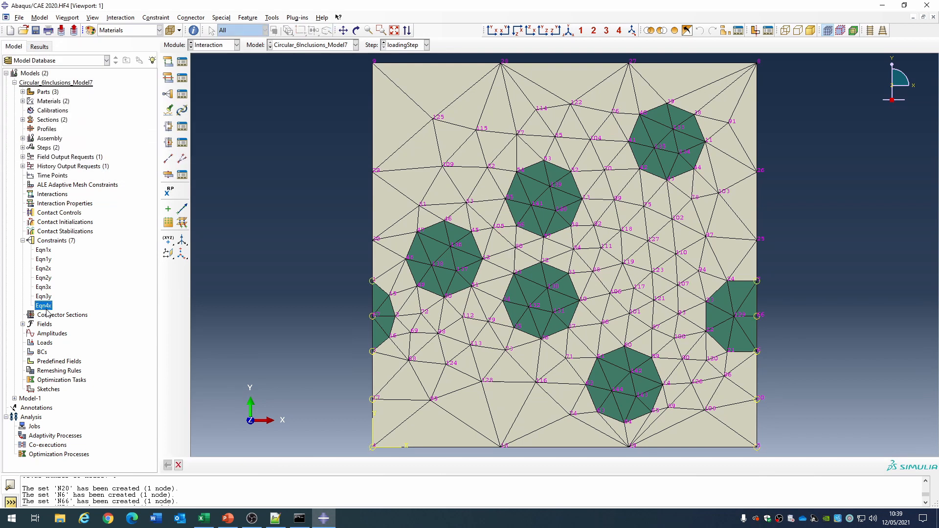
Step: Copy the Eqn4x equation constraint under the name Eqn4y
right_click(44, 305)
click(58, 334)
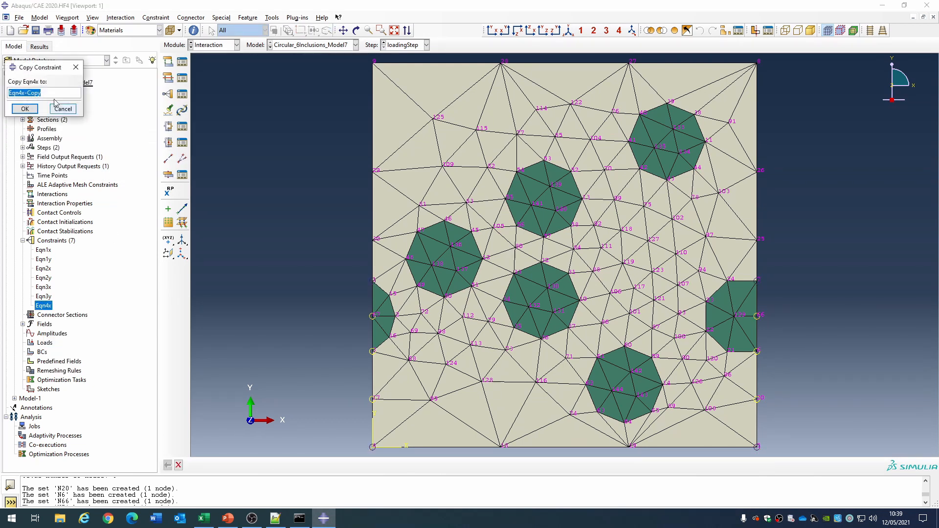
text(Eqn4y)
click(25, 109)
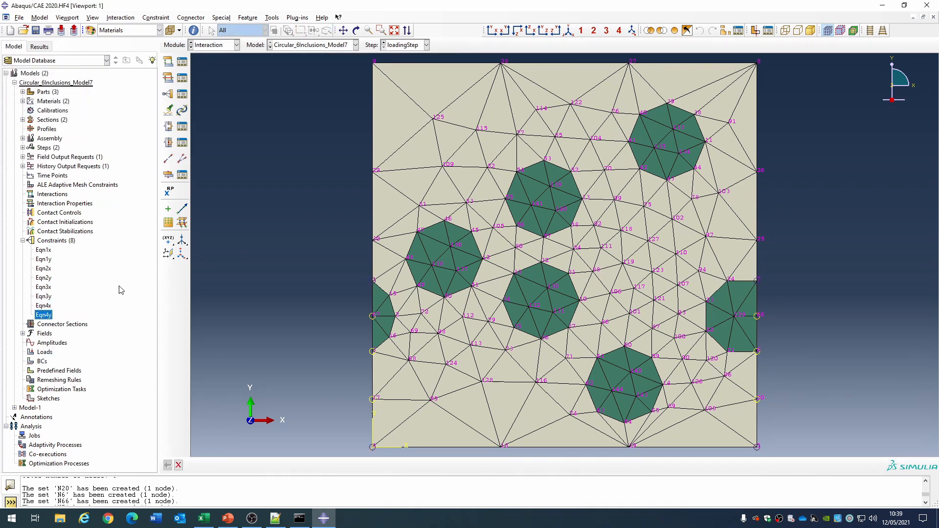
Step: Set the DOF to 2 for all four terms of the Eqn4y constraint
click(181, 127)
click(183, 136)
text(2)
click(185, 146)
text(2)
click(187, 155)
text(2)
click(97, 172)
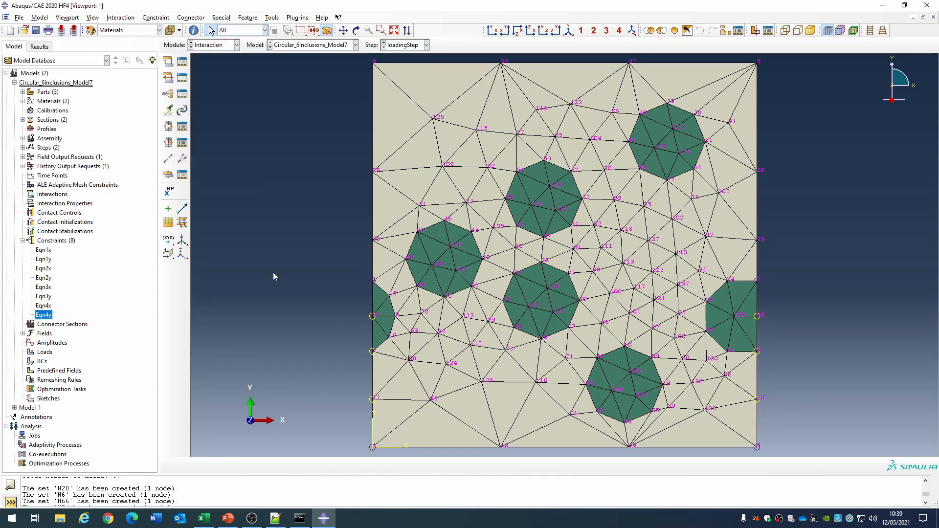
Step: Copy the Eqn4x constraint under the name Eqn5x
right_click(44, 306)
click(59, 333)
drag(41, 93, 14, 93)
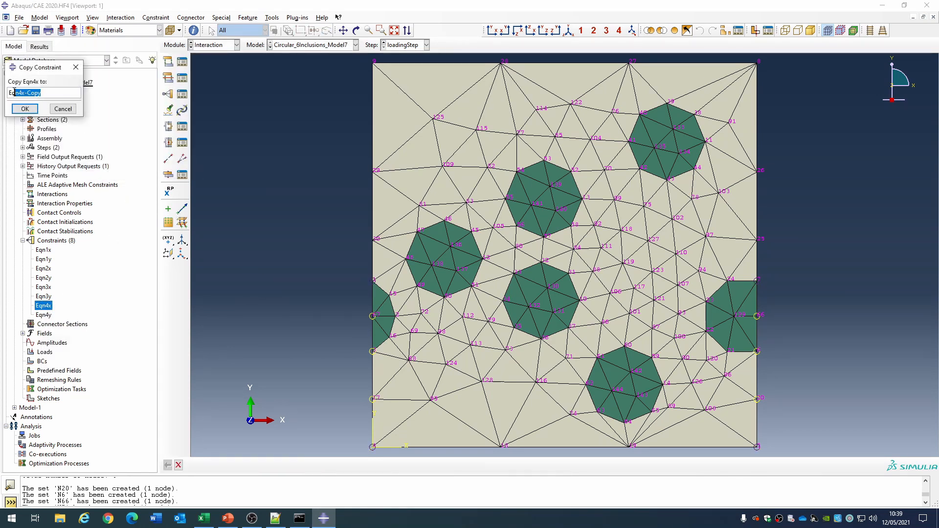
text(n5x)
click(25, 109)
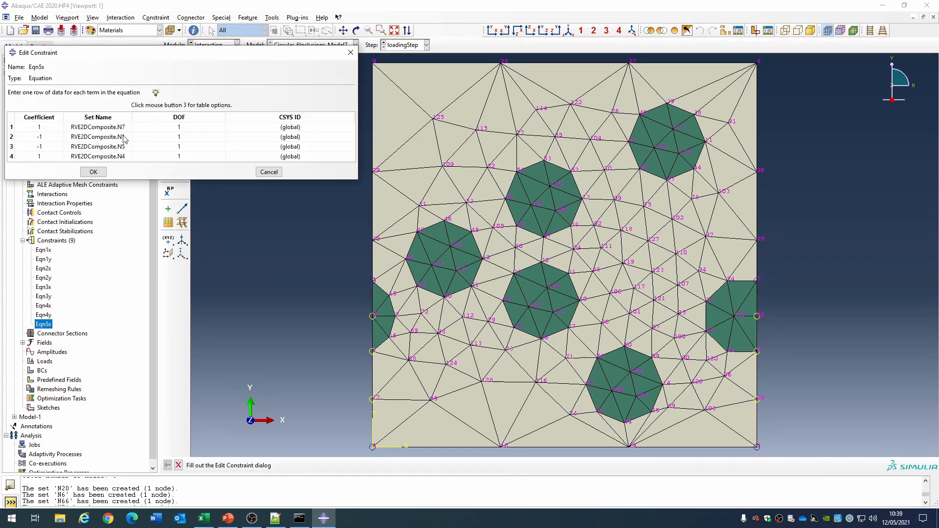
Step: In Eqn5x, assign set RVE2DComposite.N25 to the first term and RVE2DComposite.N30 to the second
double_click(127, 129)
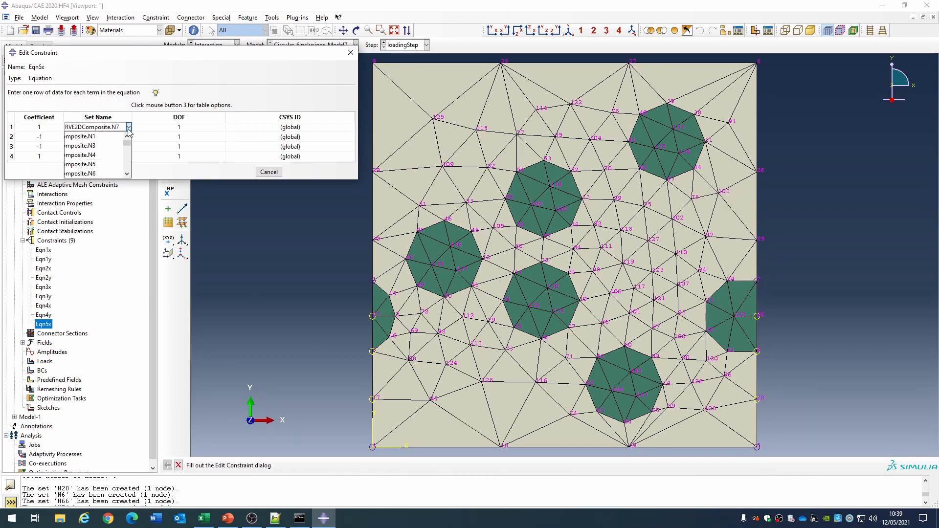
scroll(103, 163, down, 5)
click(104, 165)
click(127, 140)
click(128, 140)
scroll(113, 177, down, 6)
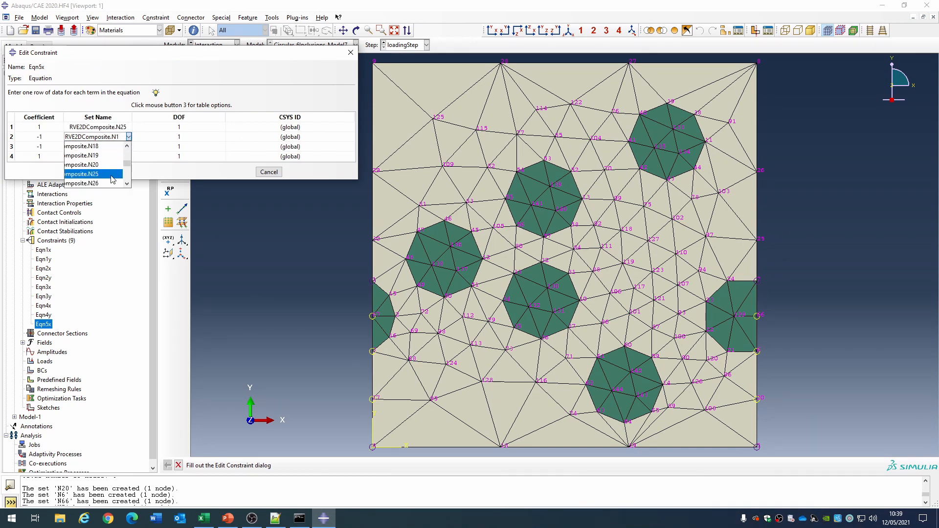
click(112, 177)
click(95, 172)
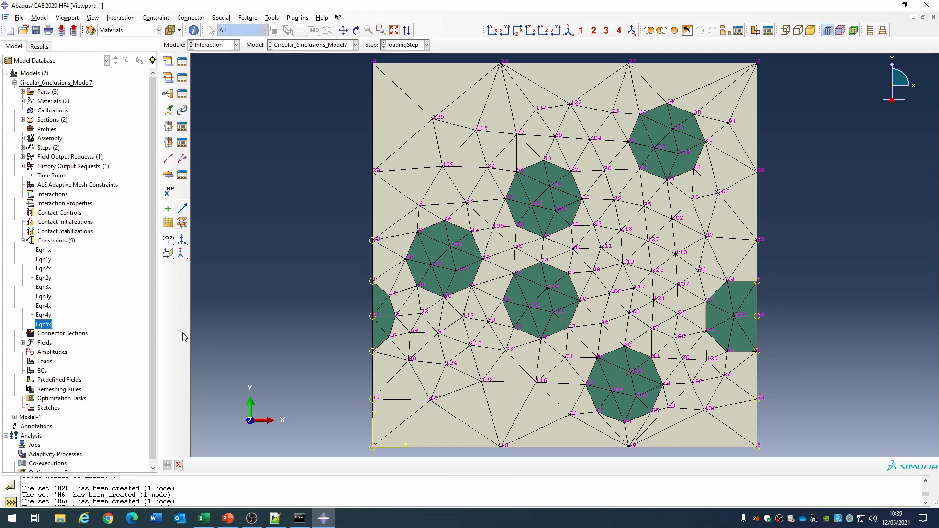
Step: Copy the Eqn5x constraint under the name Eqn5y
right_click(44, 325)
click(73, 362)
double_click(27, 92)
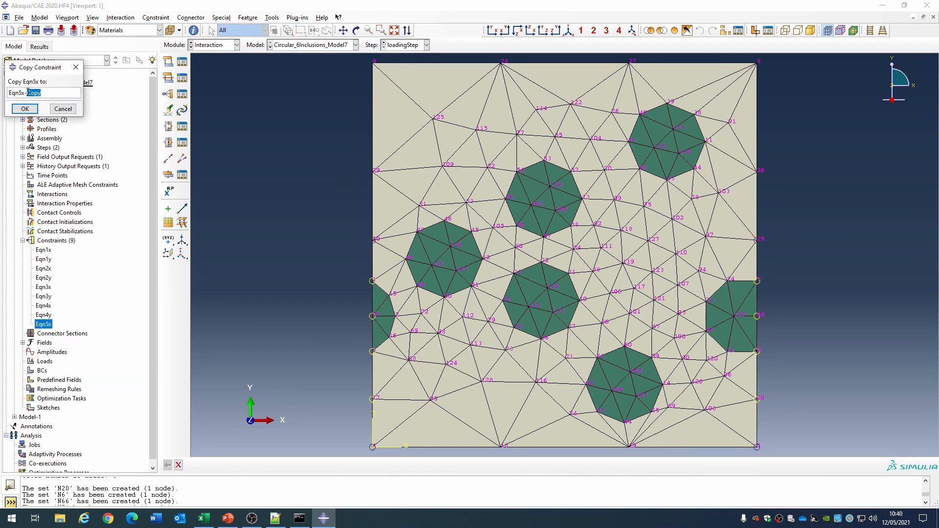
text(y)
key(Return)
Step: Set the DOF to 2 for all four terms of the Eqn5y constraint
double_click(48, 335)
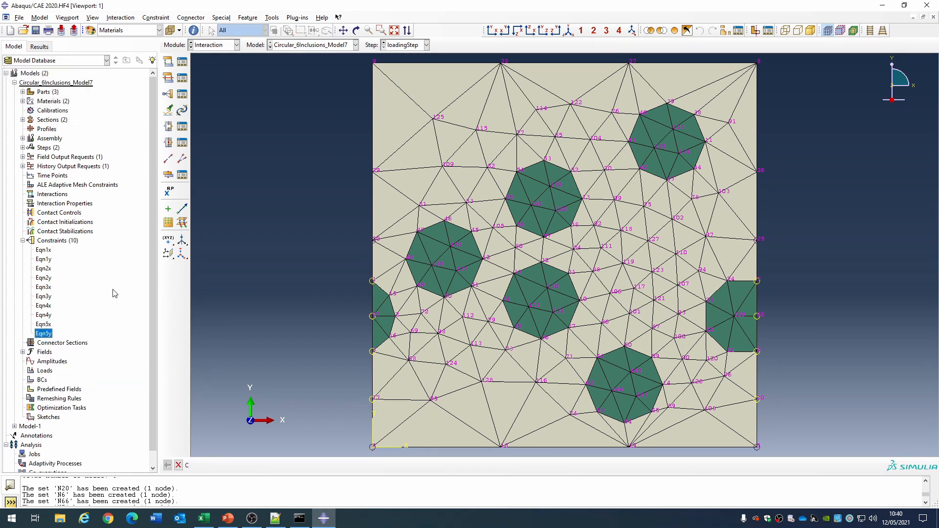
click(189, 129)
text(2)
click(181, 135)
text(2)
click(183, 155)
text(2)
click(98, 174)
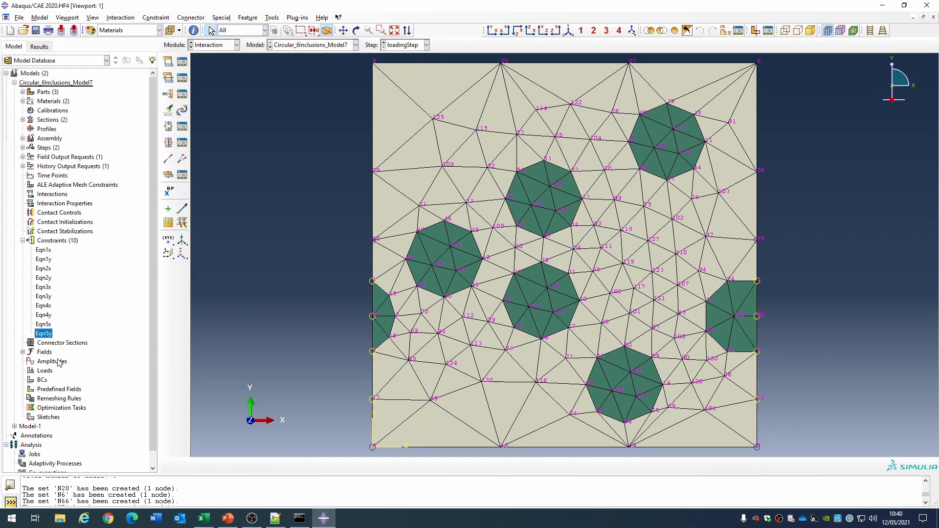
Step: Copy the Eqn5x constraint under the name Eqn6x
right_click(47, 323)
click(74, 351)
drag(42, 93, 18, 93)
text(6x)
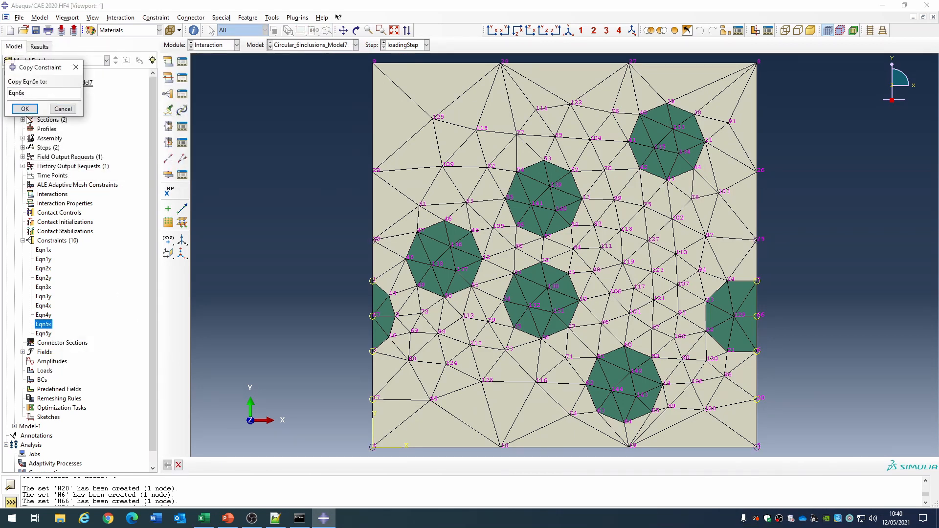
key(Return)
Step: In Eqn6x, assign set RVE2DComposite.N26 to the first term and RVE2DComposite.N29 to the second
double_click(49, 343)
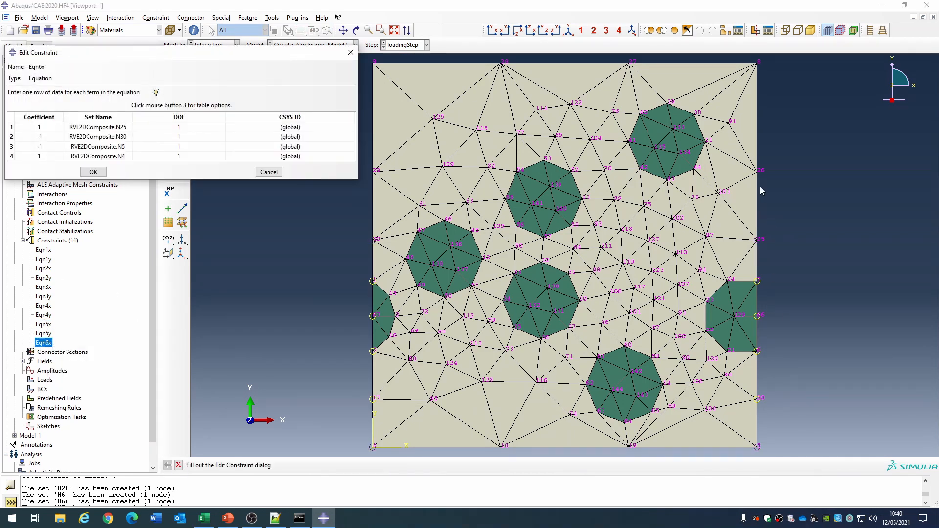
click(128, 128)
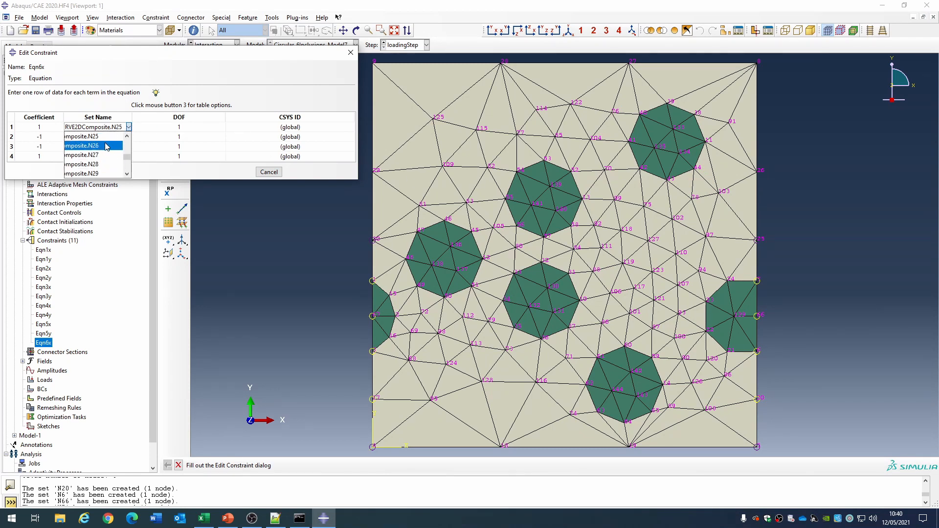
click(93, 145)
click(129, 137)
click(93, 183)
click(94, 172)
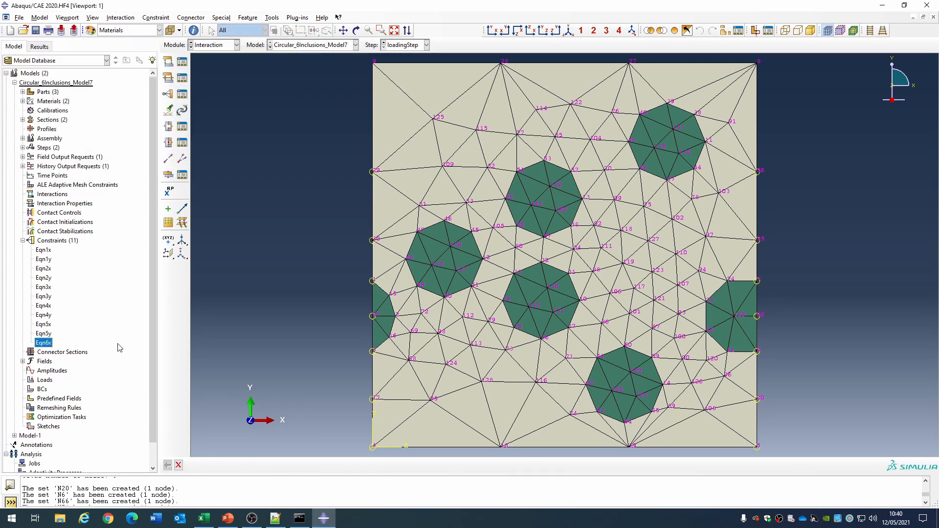
Step: Copy the Eqn6x constraint under the name Eqn6y
right_click(47, 345)
click(58, 369)
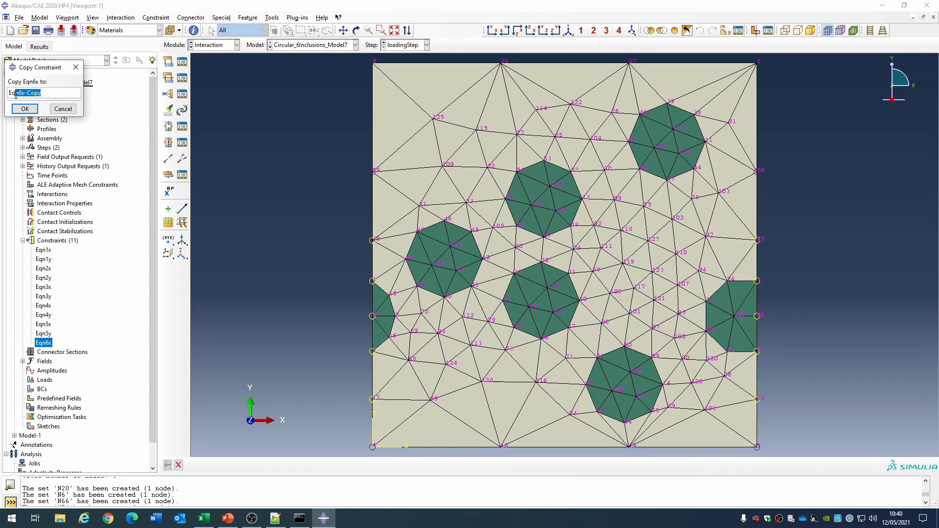
text(y)
click(24, 109)
Step: Set the DOF to 2 for all four terms of the Eqn6y constraint
double_click(44, 353)
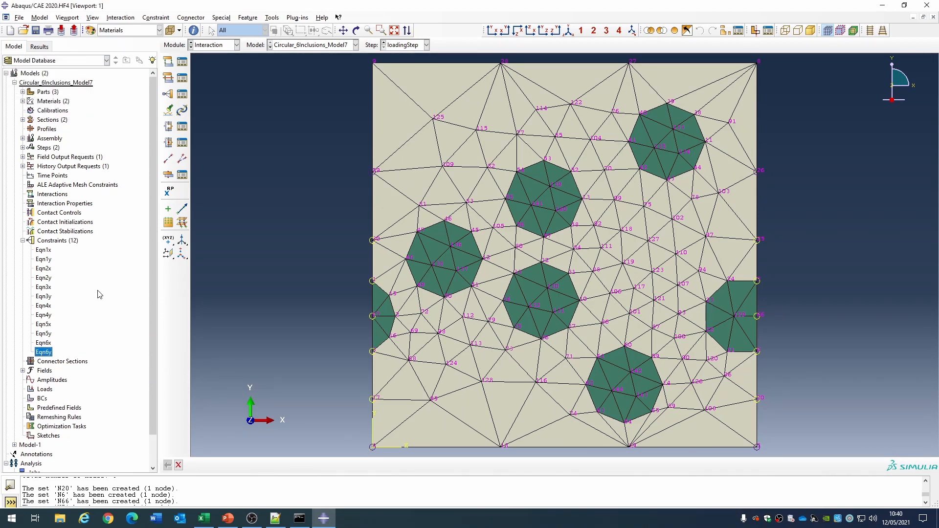
click(179, 128)
text(2)
key(Down)
text(2)
key(Down)
text(2)
key(Down)
key(2)
click(94, 173)
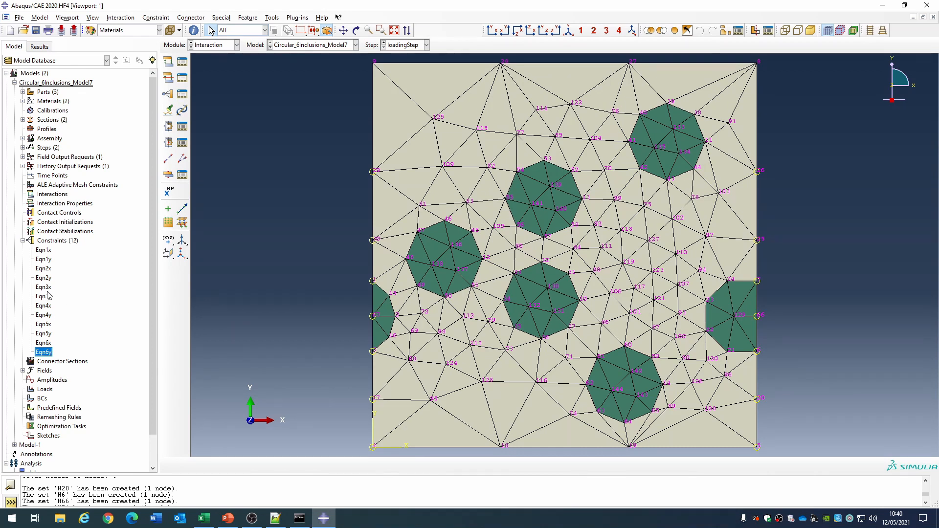
Step: Highlight constraints Eqn1x through Eqn6y together to review which edge nodes they cover, and clear the selection
click(48, 251)
shift+click(51, 352)
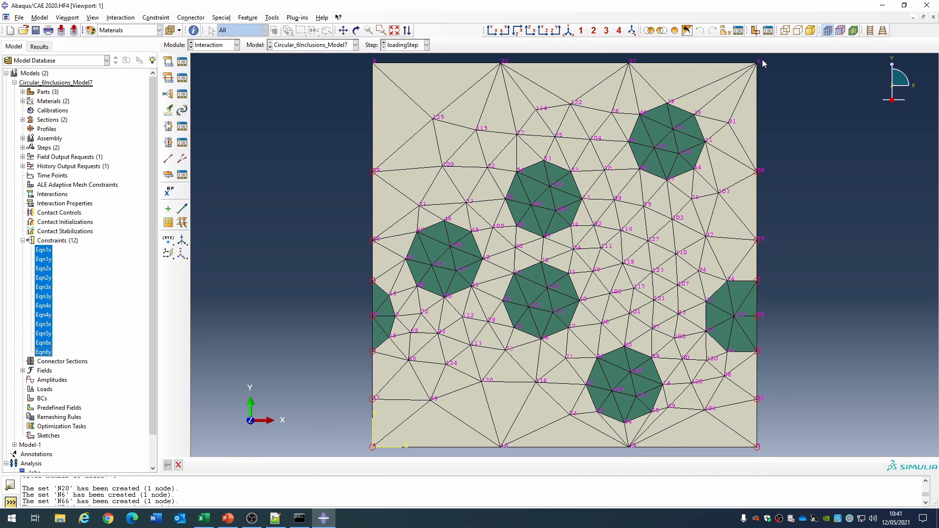
click(90, 319)
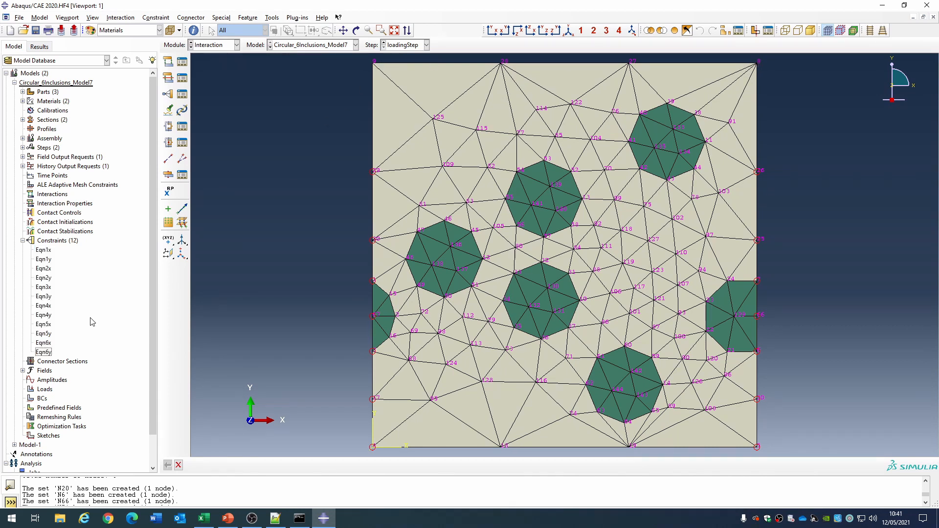
Step: Copy the Eqn6x constraint under the name Eqn7x
right_click(47, 345)
click(66, 372)
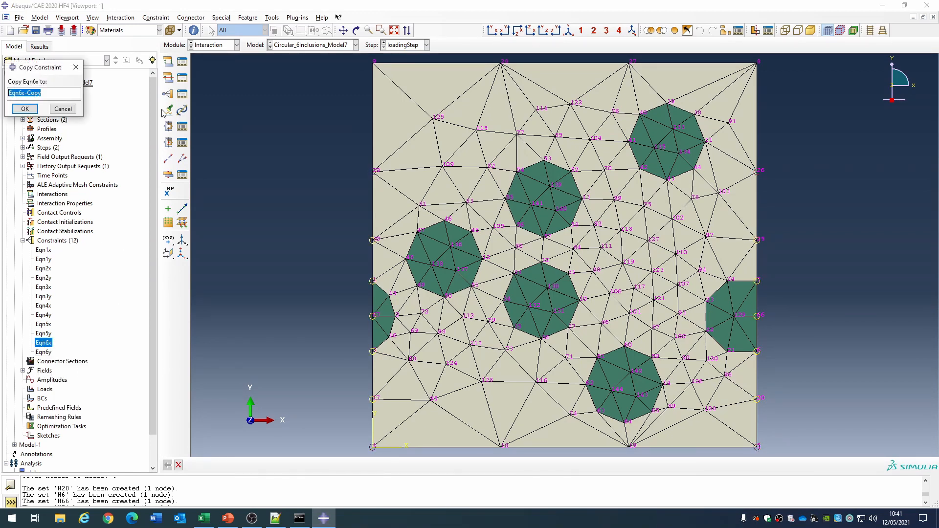
drag(43, 93, 21, 94)
text(7x)
click(25, 109)
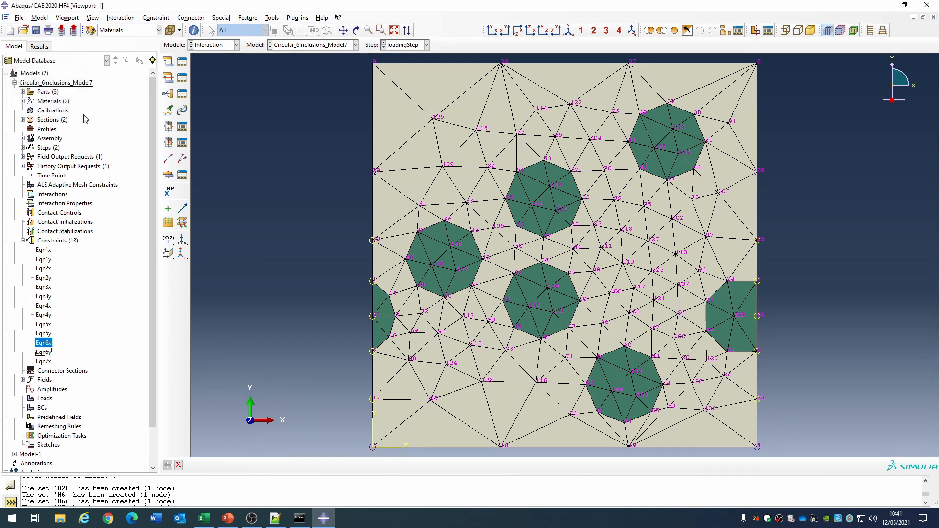
Step: In Eqn7x, assign set RVE2DComposite.N8 to the first term and RVE2DComposite.N9 to the second
click(49, 362)
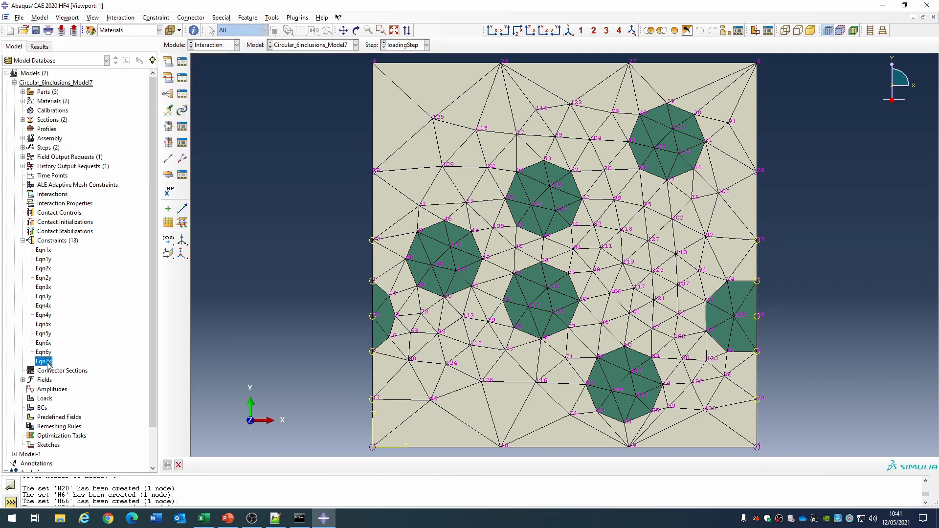
double_click(44, 361)
click(125, 128)
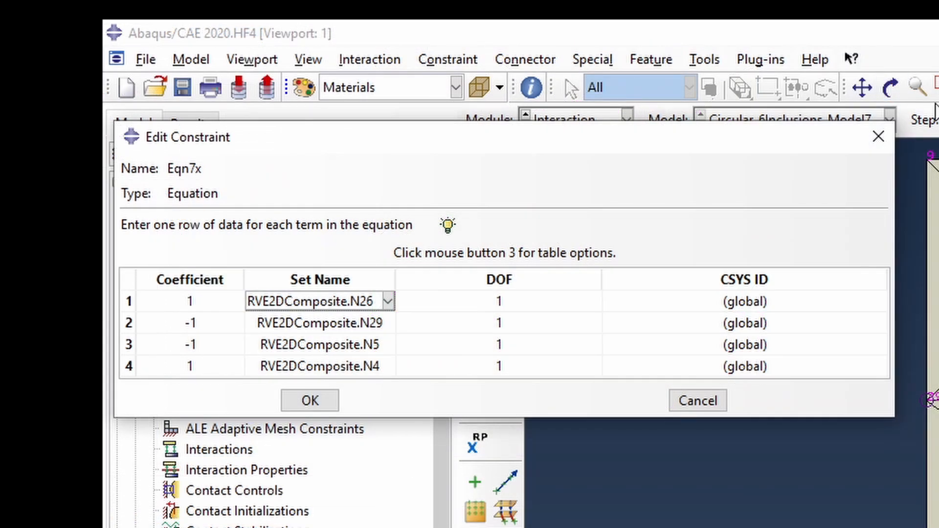
click(387, 301)
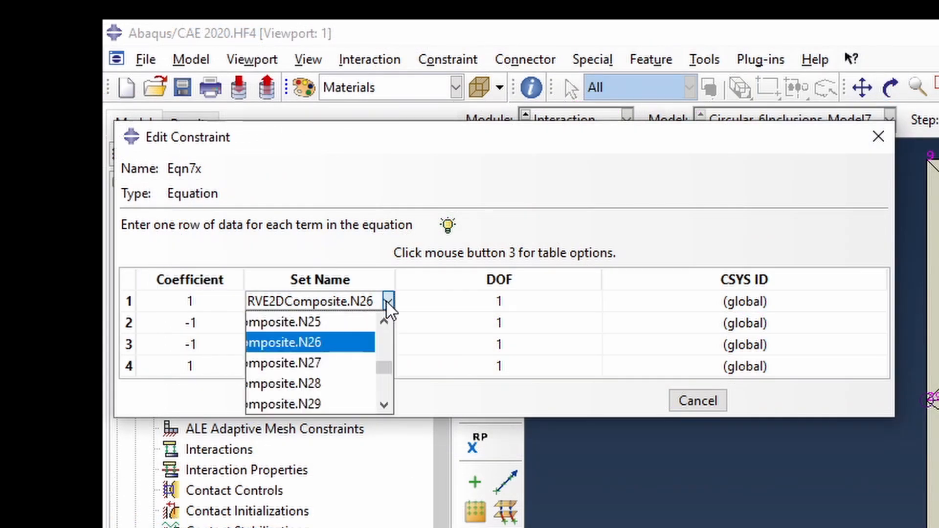
scroll(340, 387, up, 7)
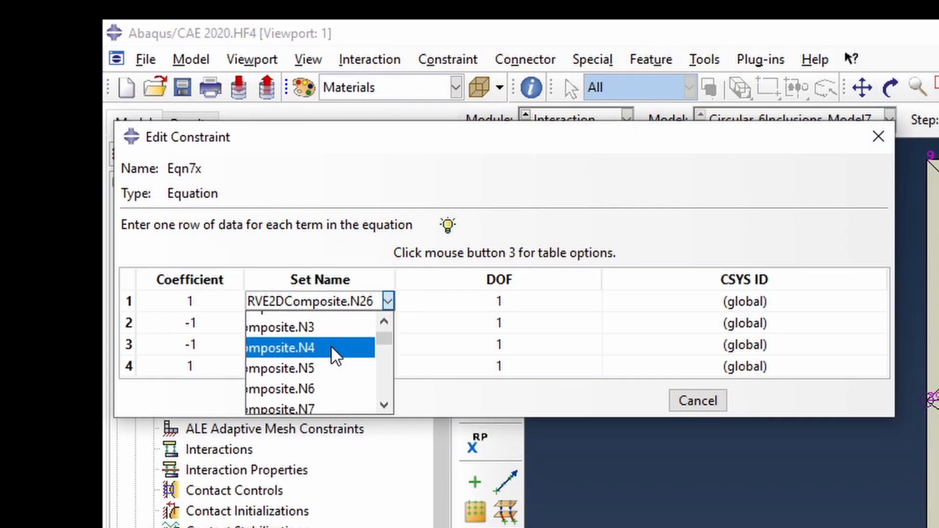
scroll(338, 377, down, 1)
click(342, 321)
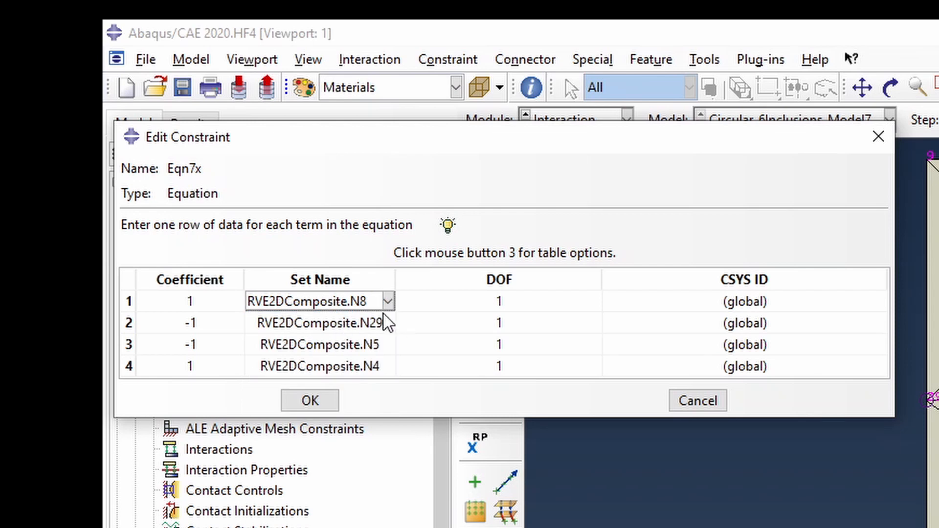
click(385, 326)
click(387, 324)
click(323, 361)
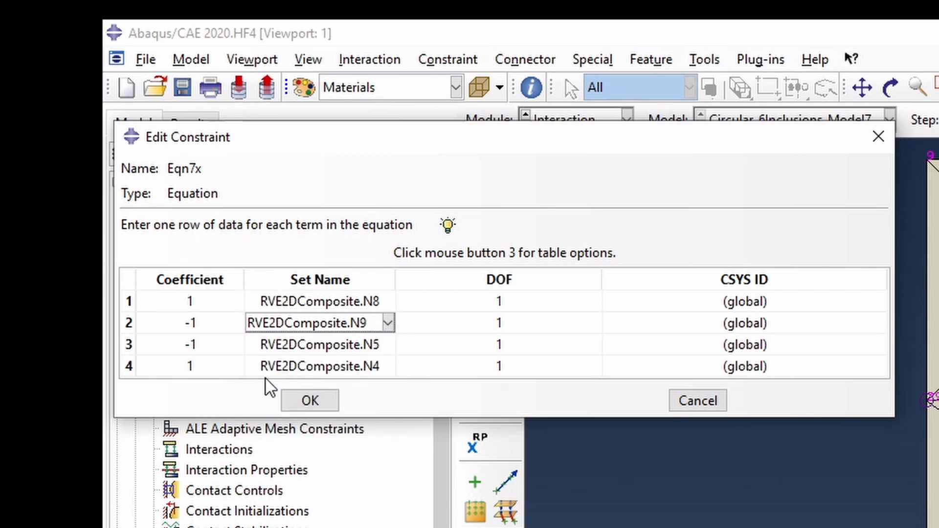
click(309, 401)
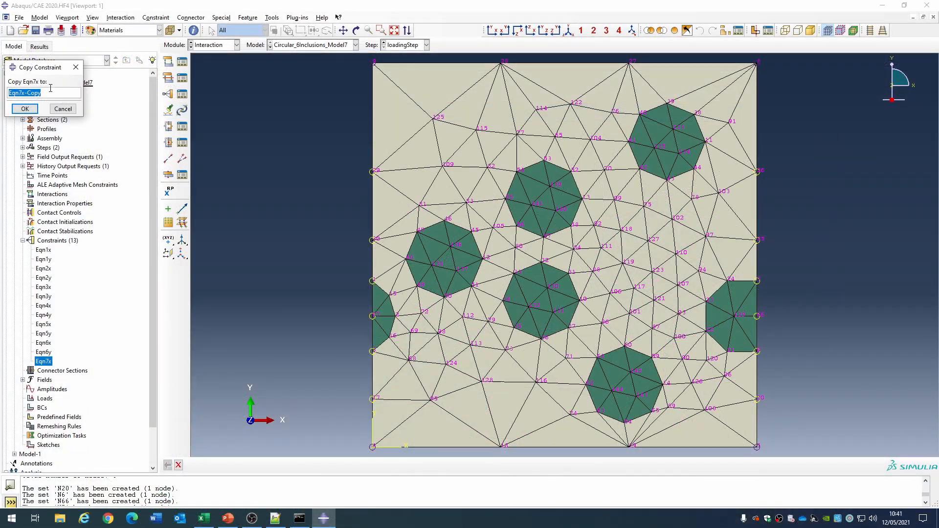
Step: Copy the Eqn7x constraint under the name Eqn7y
drag(49, 93, 22, 93)
text(y)
click(25, 108)
Step: Set the DOF to 2 for all four terms of the Eqn7y constraint
click(44, 371)
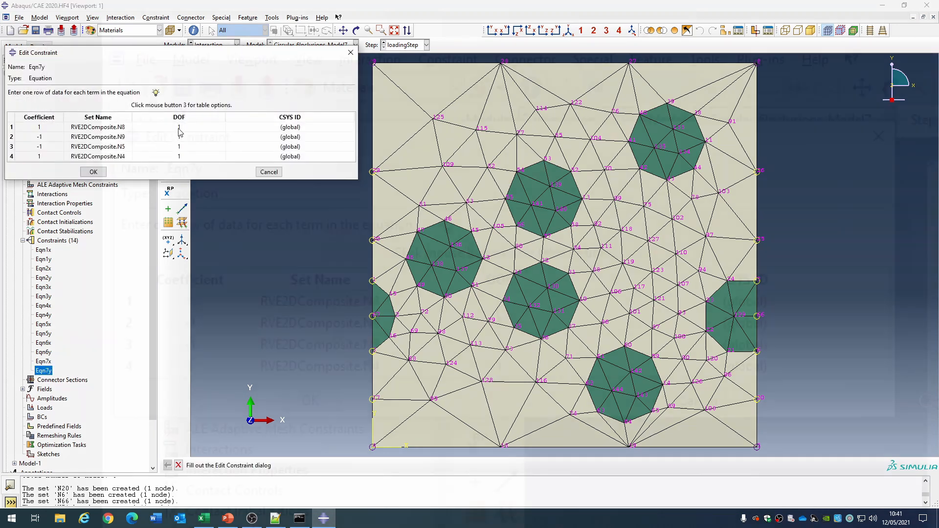
click(179, 128)
text(2)
key(Down)
text(2)
key(Down)
text(2)
key(Down)
text(2)
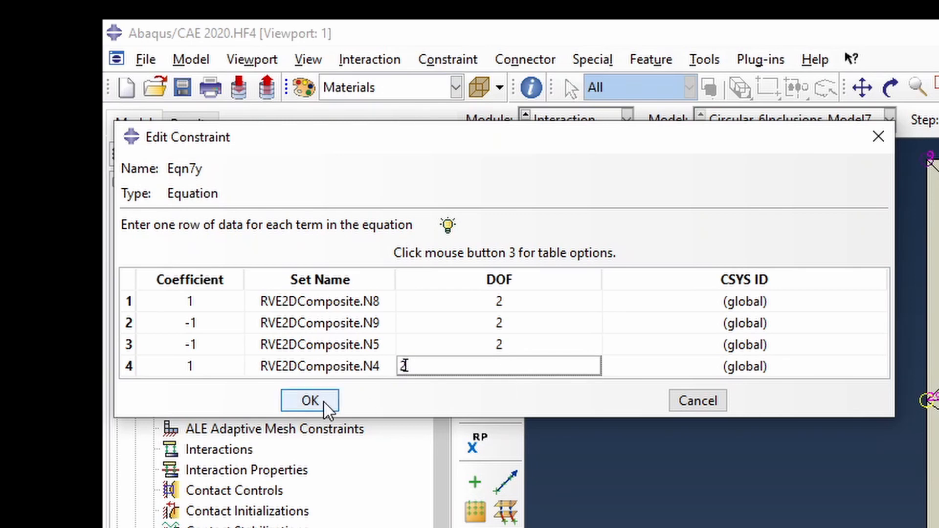
click(324, 403)
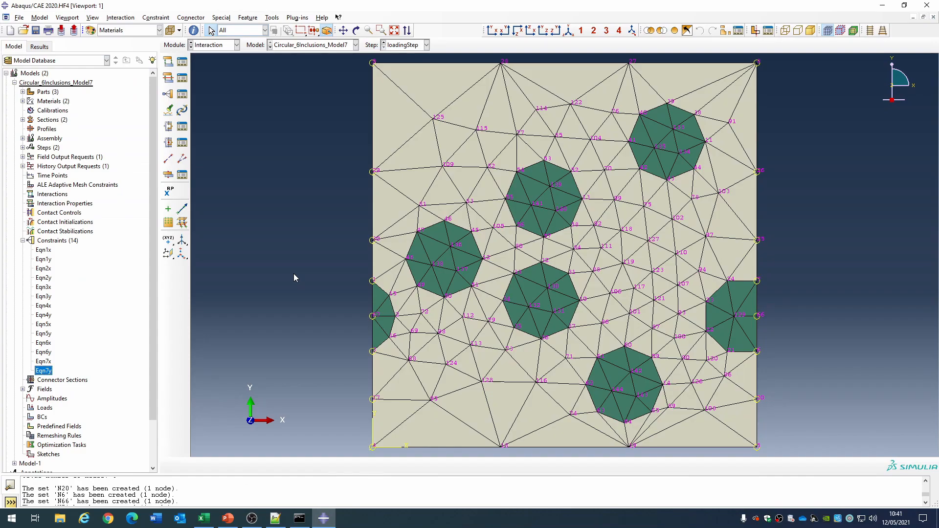
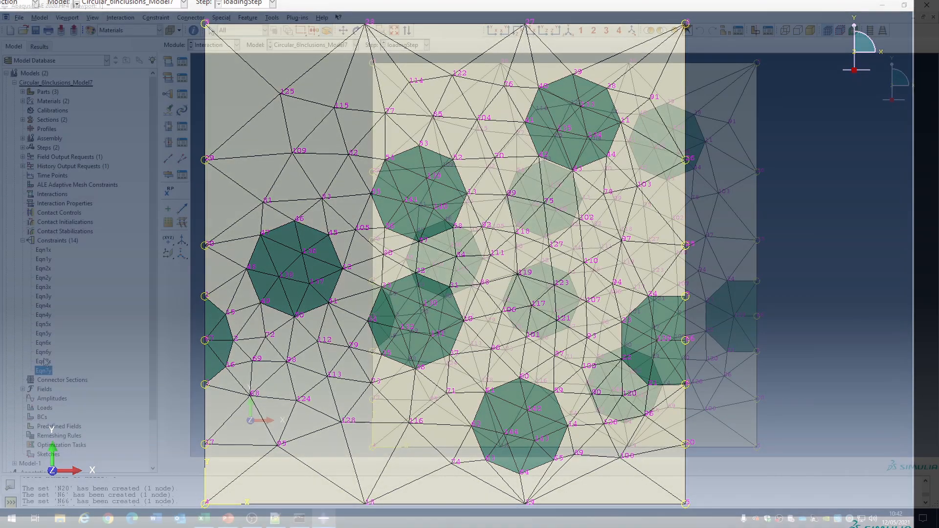
Step: Copy the Eqn7x constraint under the name Eqn8x
right_click(44, 361)
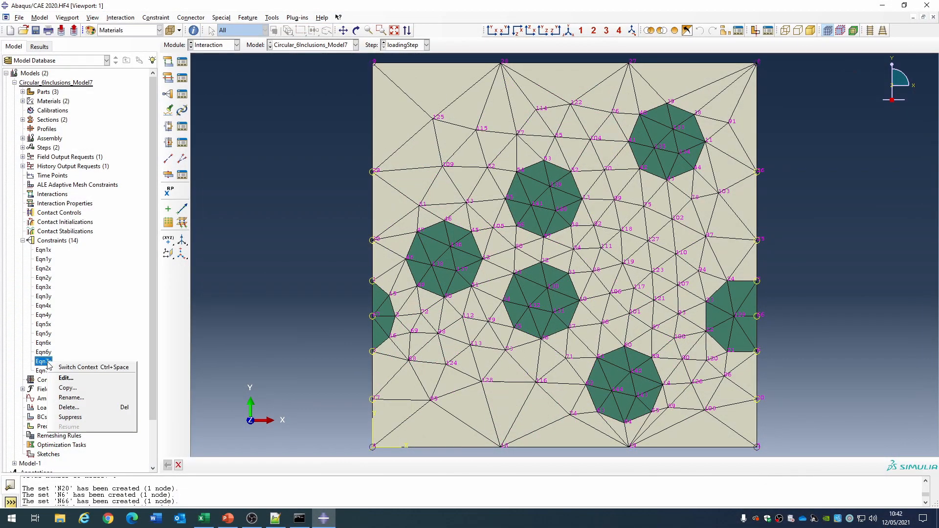
click(81, 389)
drag(42, 93, 22, 93)
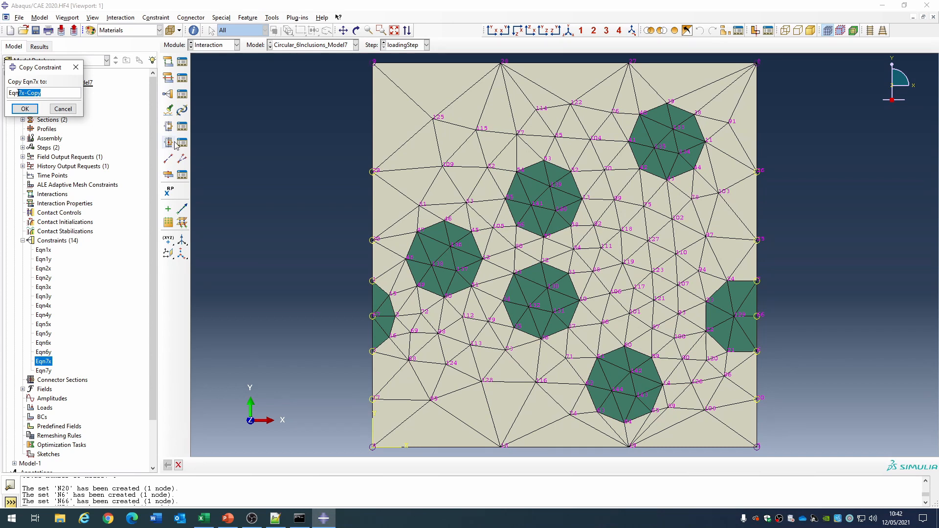
text(8x)
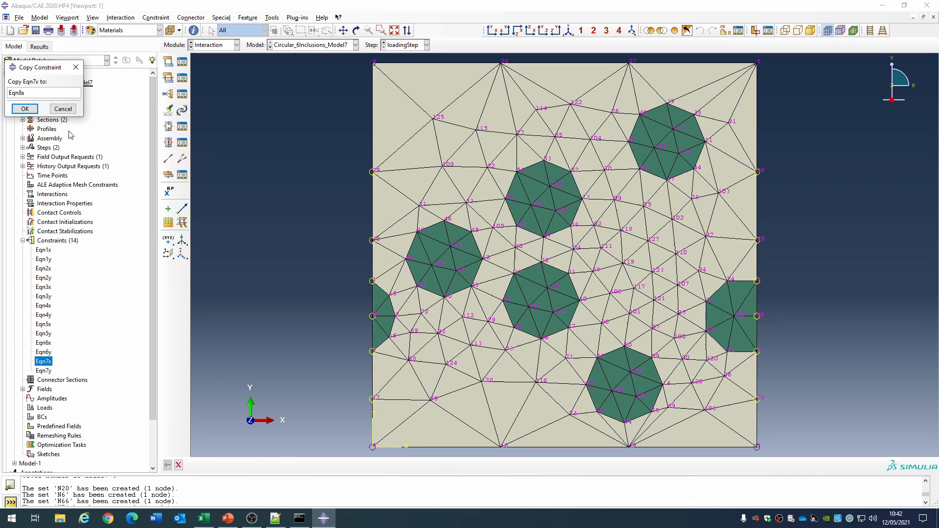
click(25, 109)
Step: In Eqn8x, assign set RVE2DComposite.N28 to the first term and RVE2DComposite.N18 to the second
click(47, 380)
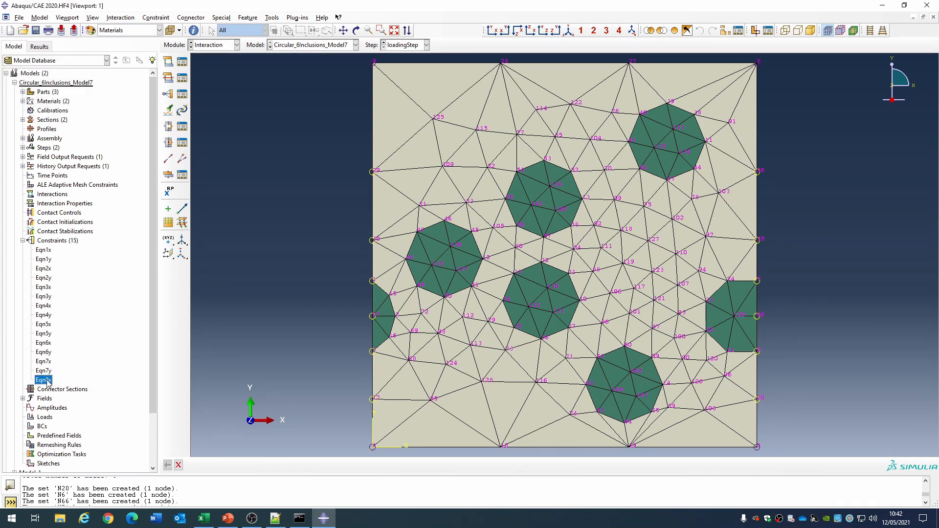
double_click(44, 381)
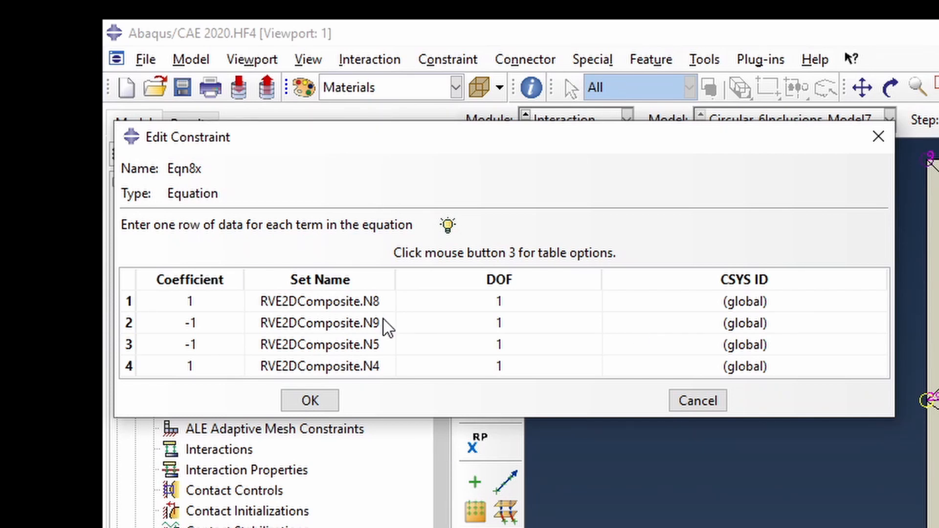
click(381, 301)
click(388, 301)
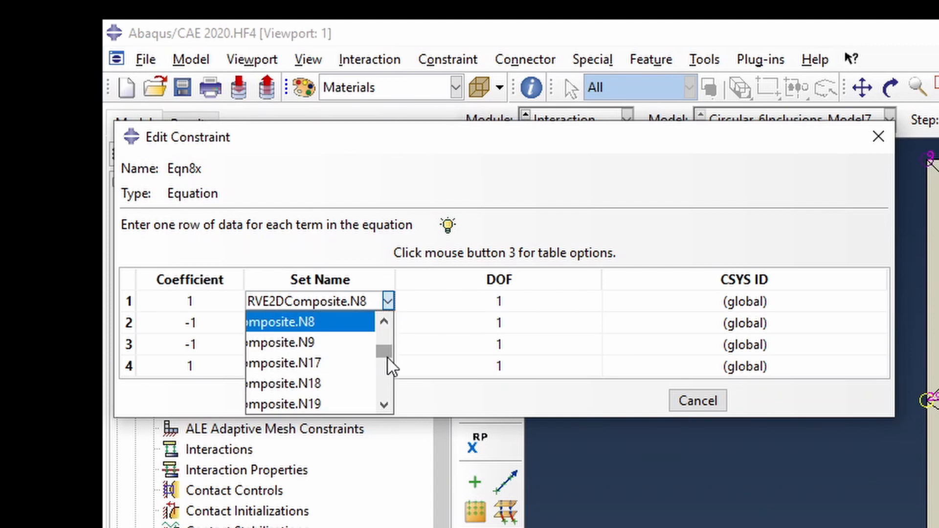
mouse_move(390, 365)
mouse_down()
mouse_move(390, 342)
mouse_move(391, 381)
mouse_up()
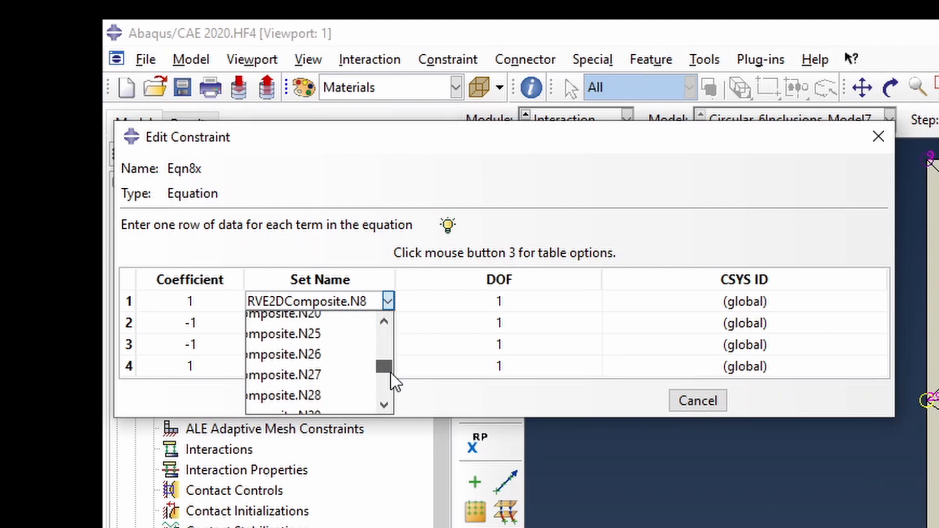
click(343, 396)
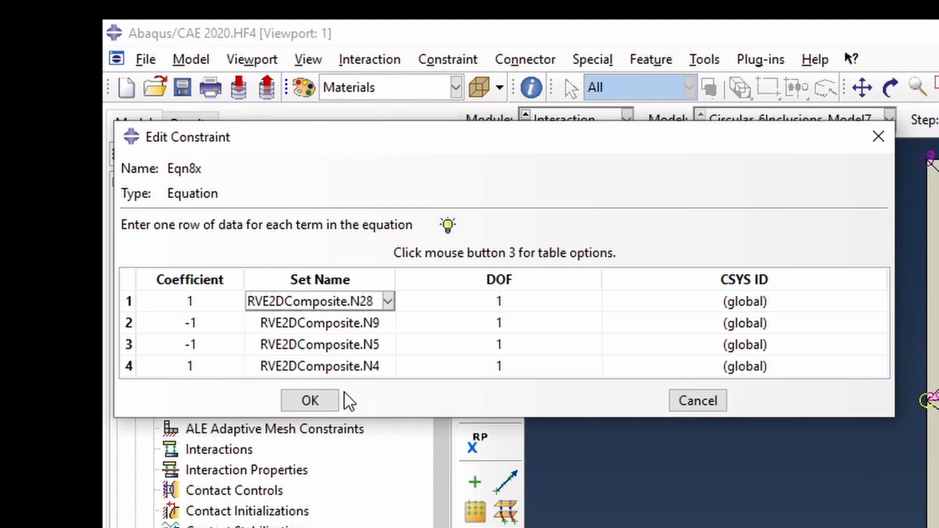
click(382, 323)
click(388, 322)
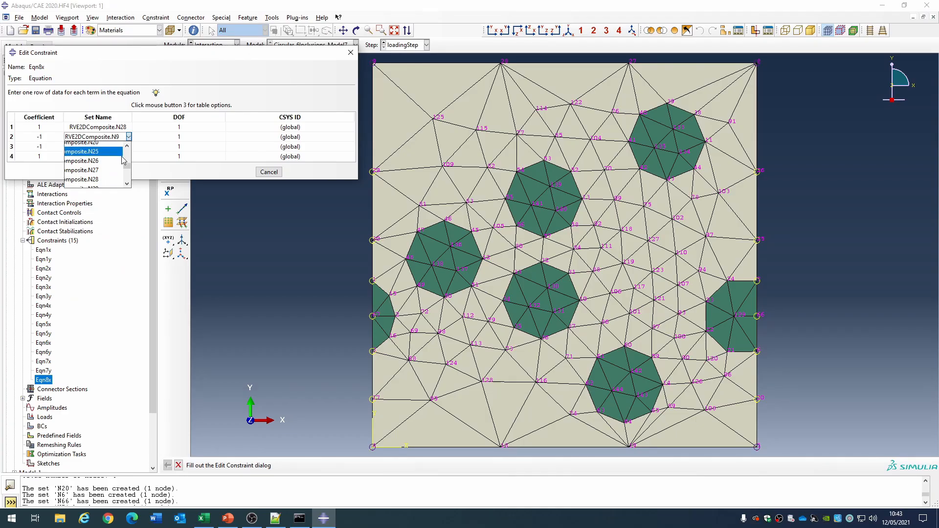
scroll(120, 164, up, 5)
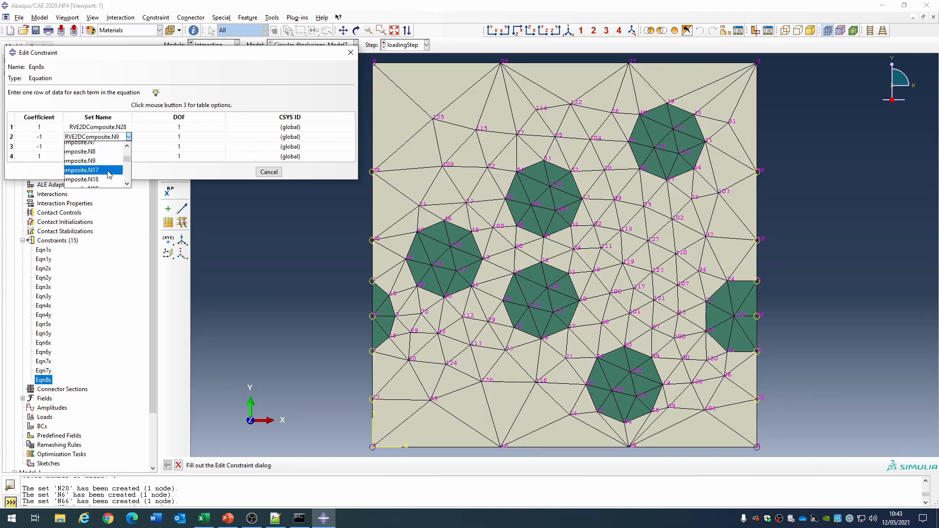
click(108, 180)
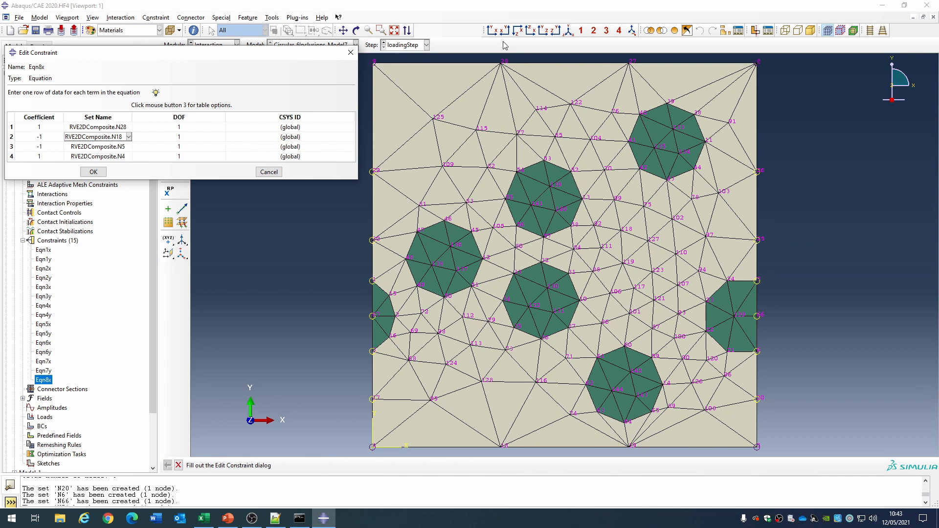
Step: Assign set RVE2DComposite.N9 to the third term of Eqn8x and save the constraint
click(122, 148)
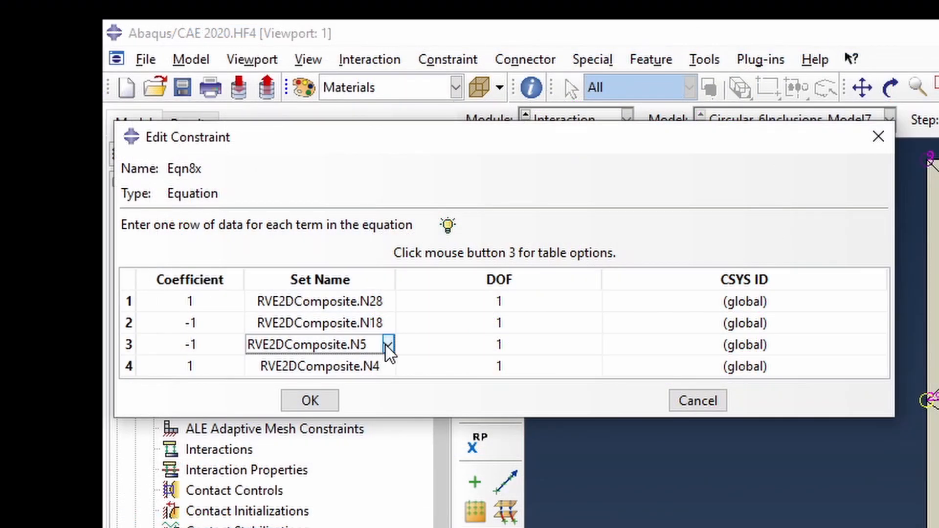
click(129, 147)
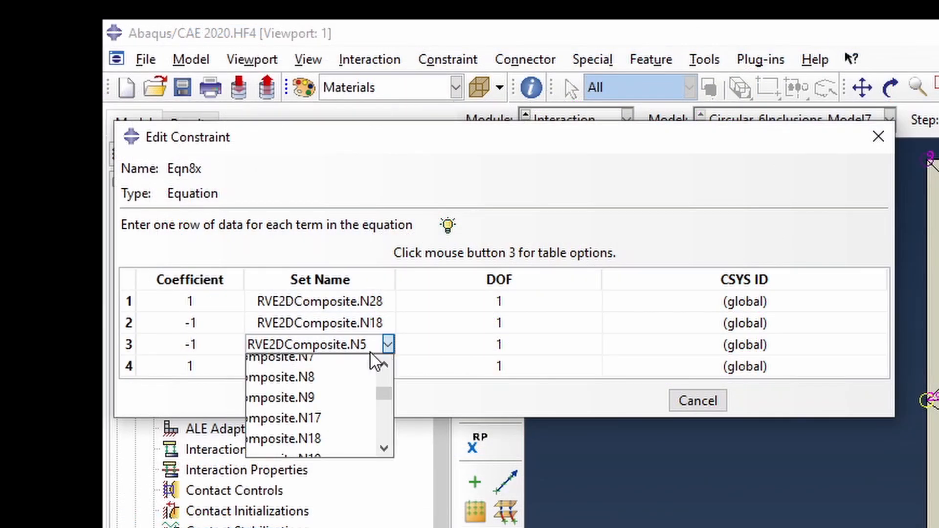
click(326, 398)
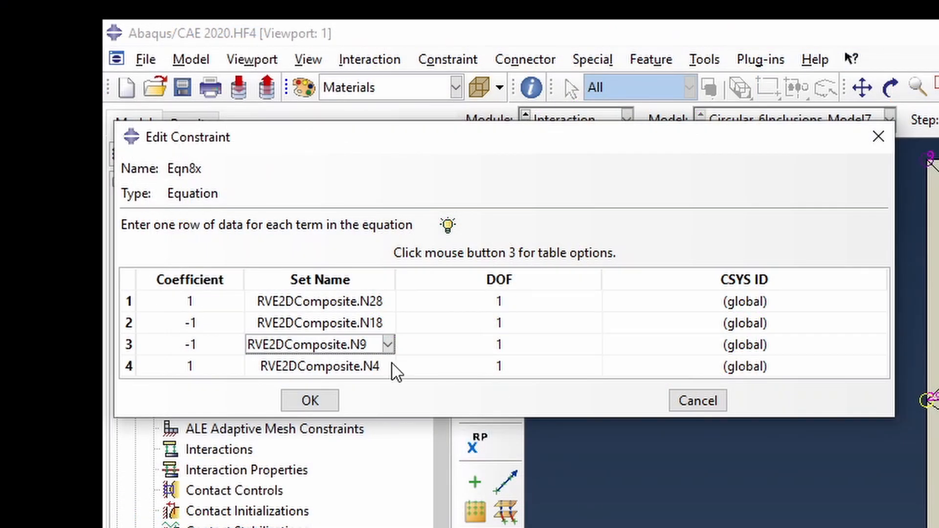
click(436, 349)
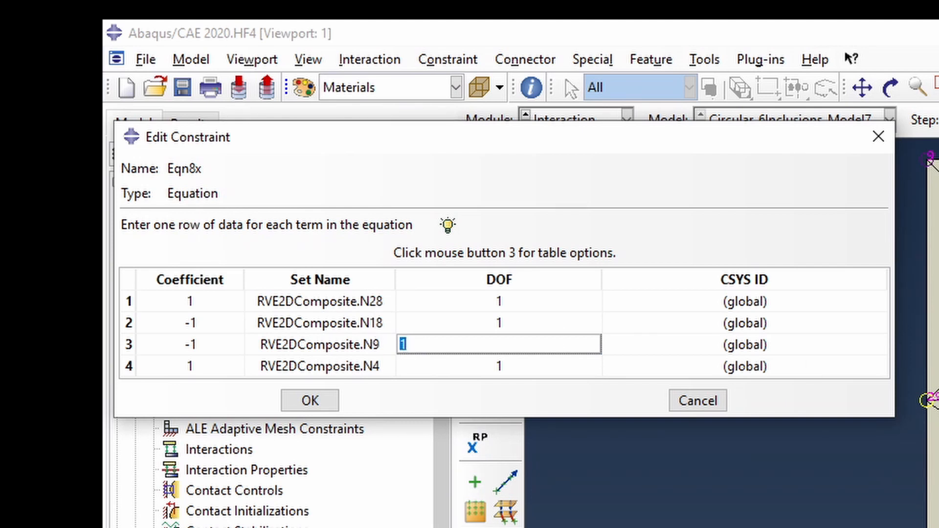
click(313, 403)
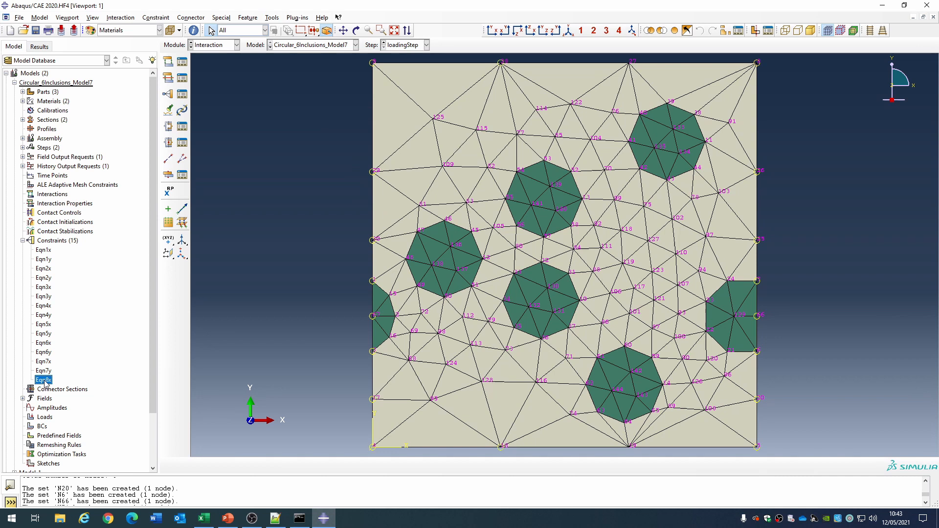
Step: Copy the Eqn8x constraint under the name Eqn8y
right_click(45, 383)
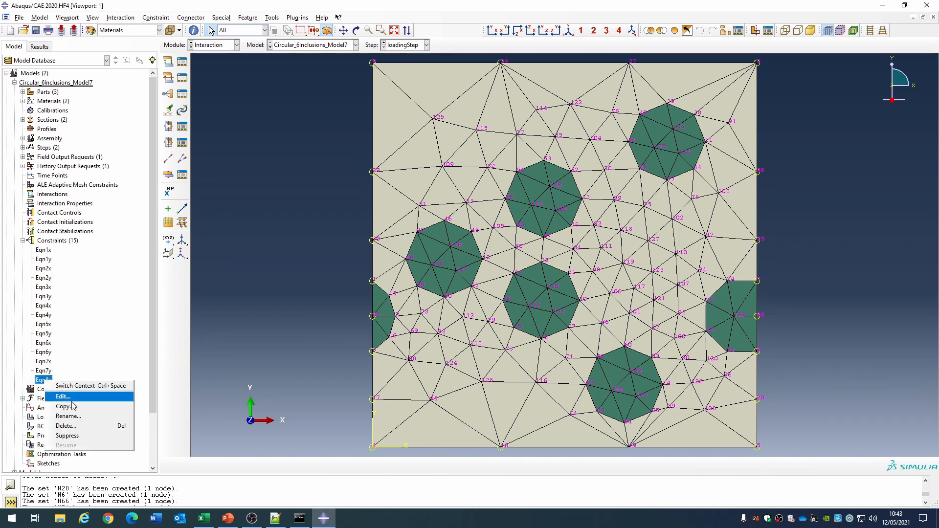
click(58, 404)
click(55, 97)
drag(54, 97, 20, 96)
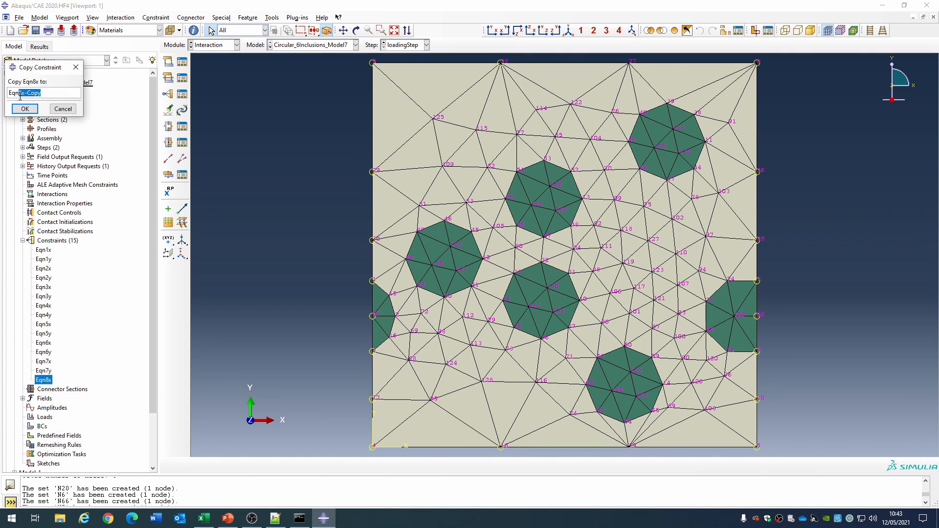
text(y)
click(25, 109)
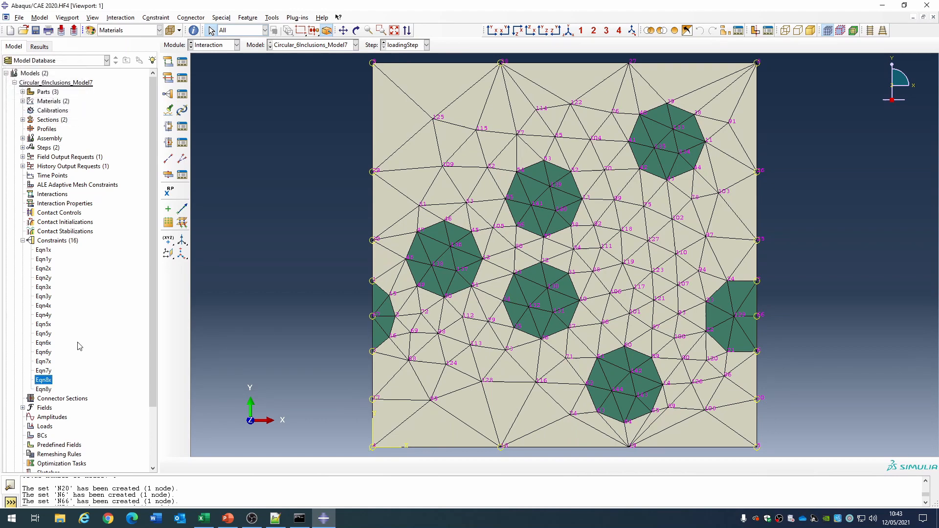
Step: Set the DOF to 2 for all four terms of the Eqn8y constraint
click(43, 390)
click(168, 158)
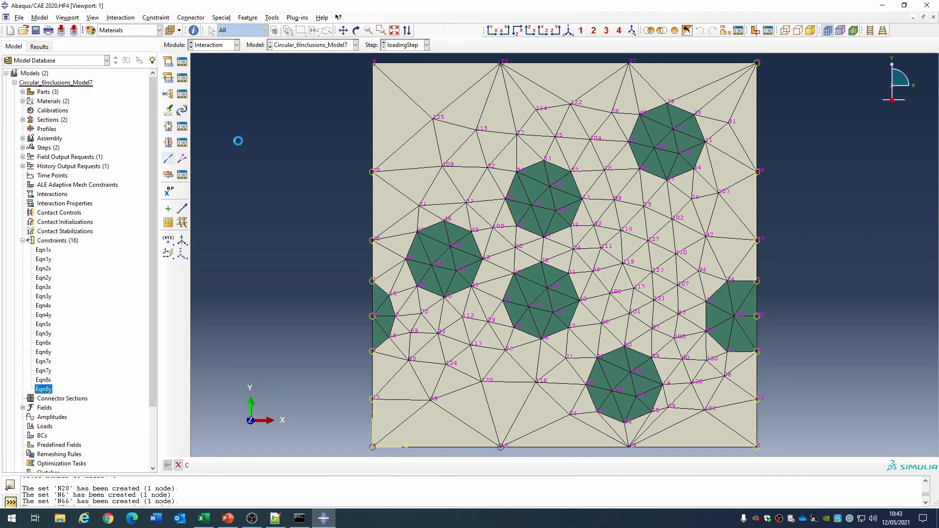
click(547, 299)
text(2)
click(537, 330)
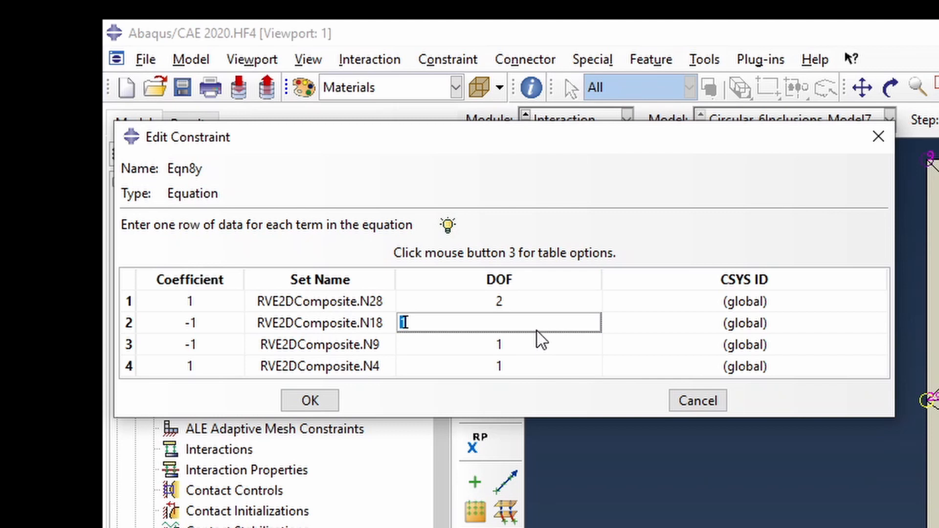
text(2)
click(538, 346)
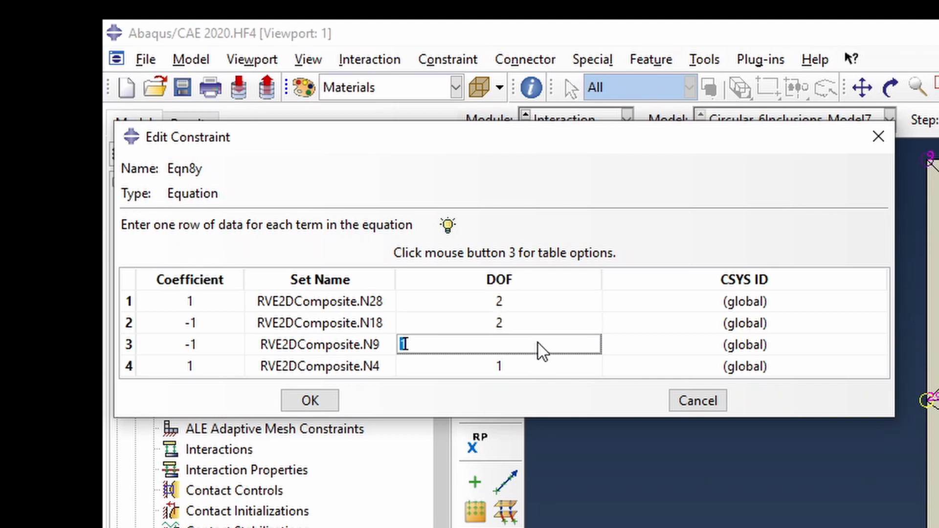
text(2)
click(537, 368)
text(2)
click(308, 399)
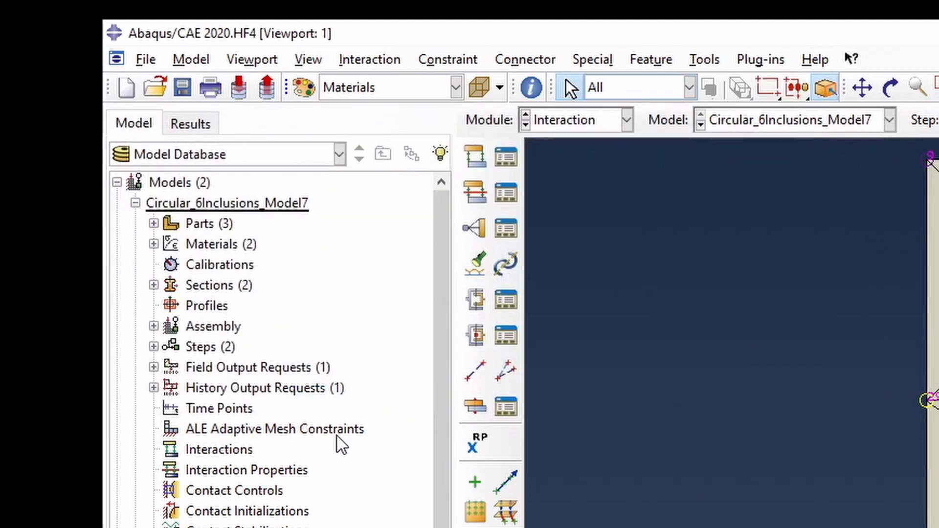
Step: Copy the Eqn8x constraint under the name Eqn9x
double_click(235, 527)
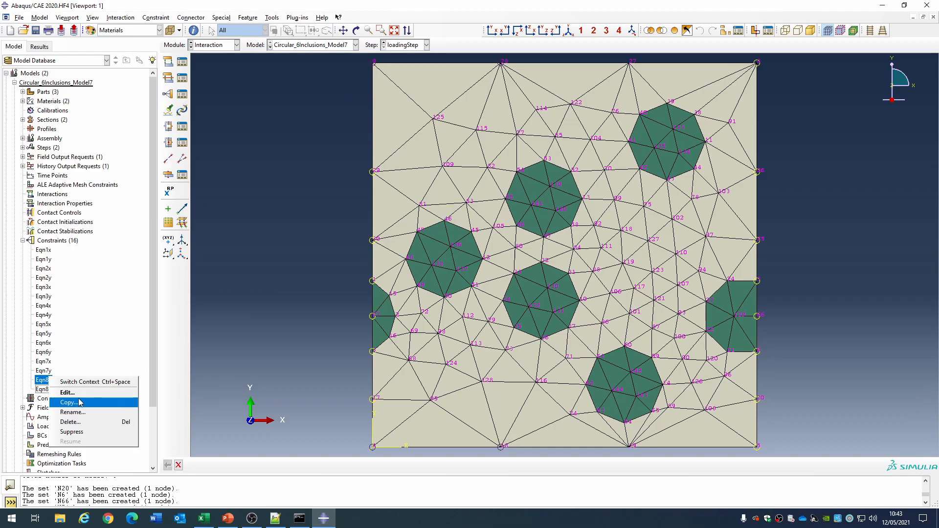
click(63, 403)
drag(49, 95, 19, 94)
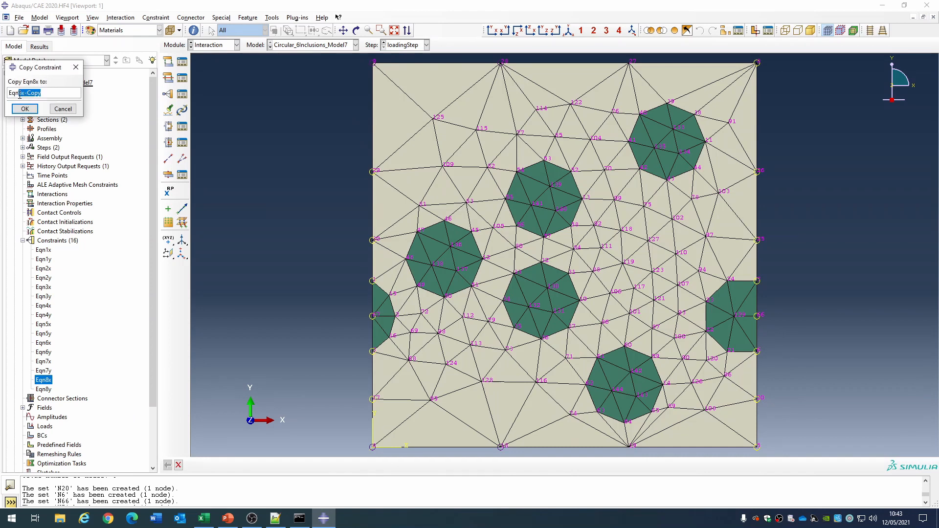
text(9x)
click(25, 109)
Step: In Eqn9x, assign set RVE2DComposite.N27 to the first term and RVE2DComposite.N19 to the second
click(43, 399)
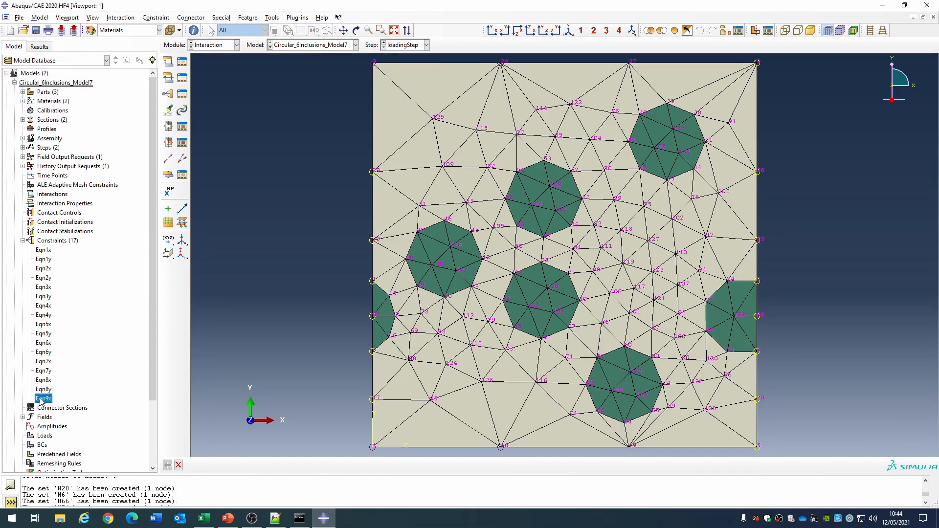
double_click(47, 399)
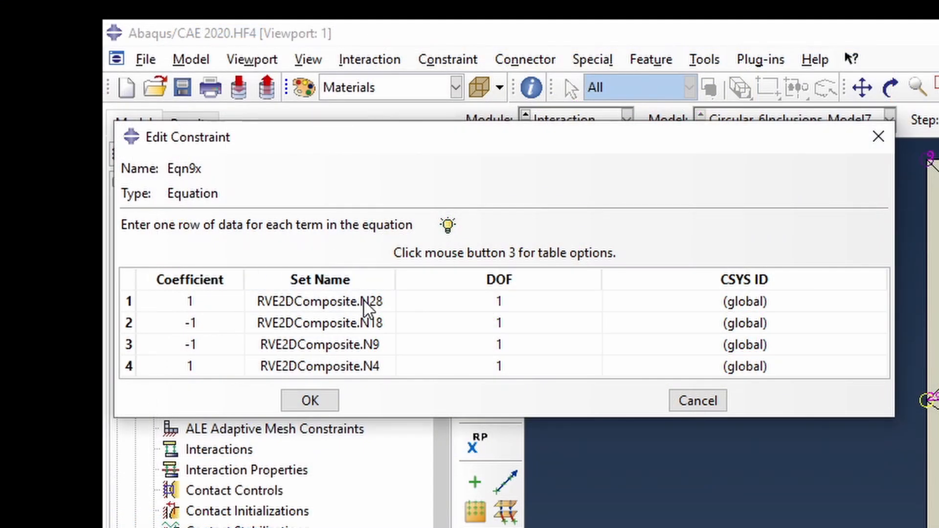
click(366, 301)
click(388, 301)
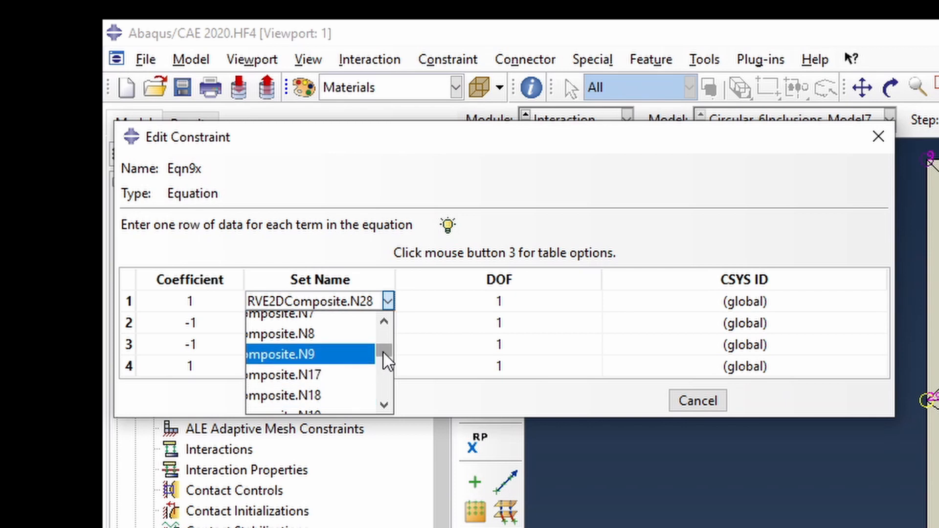
drag(385, 358, 384, 370)
click(337, 383)
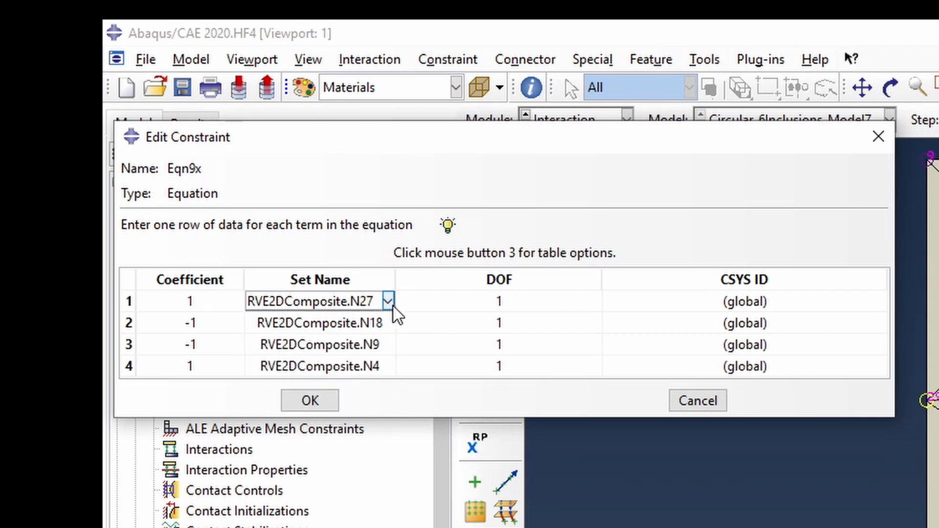
click(367, 323)
click(388, 322)
scroll(370, 398, down, 1)
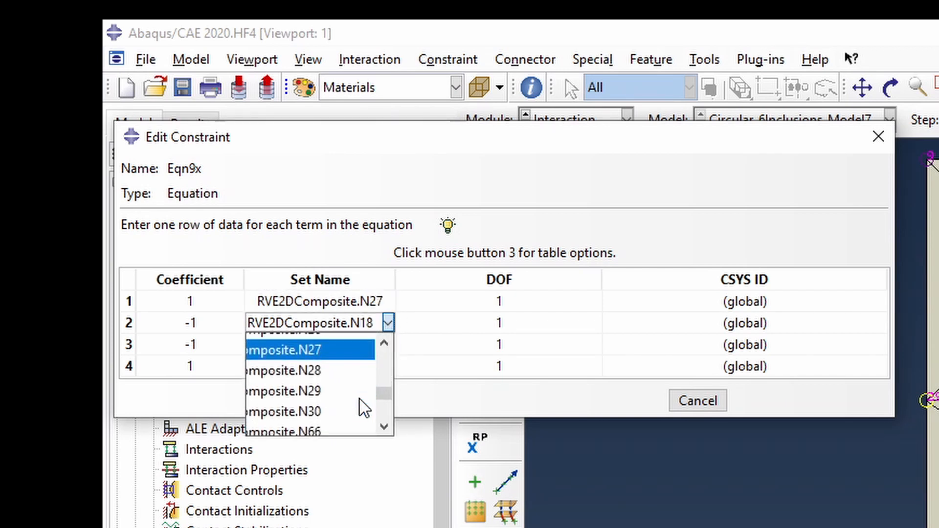
scroll(365, 405, up, 3)
scroll(329, 425, down, 2)
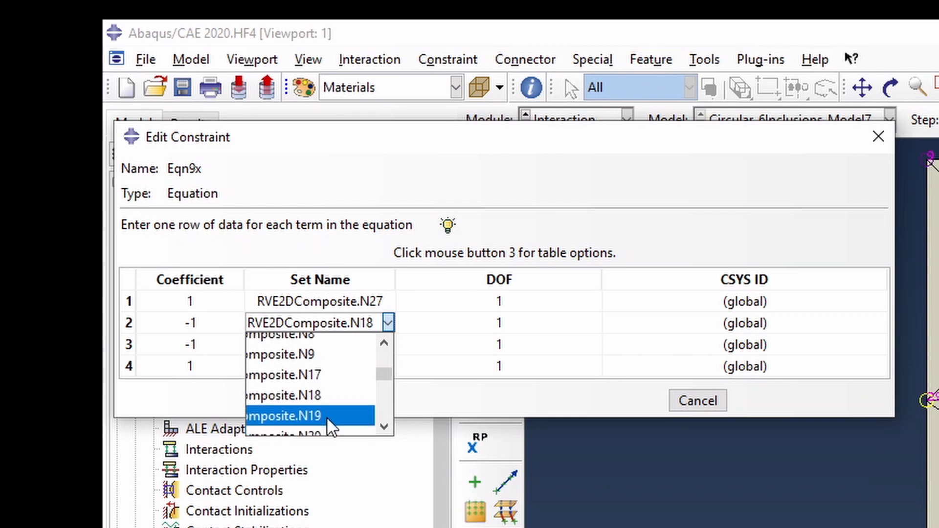
click(336, 386)
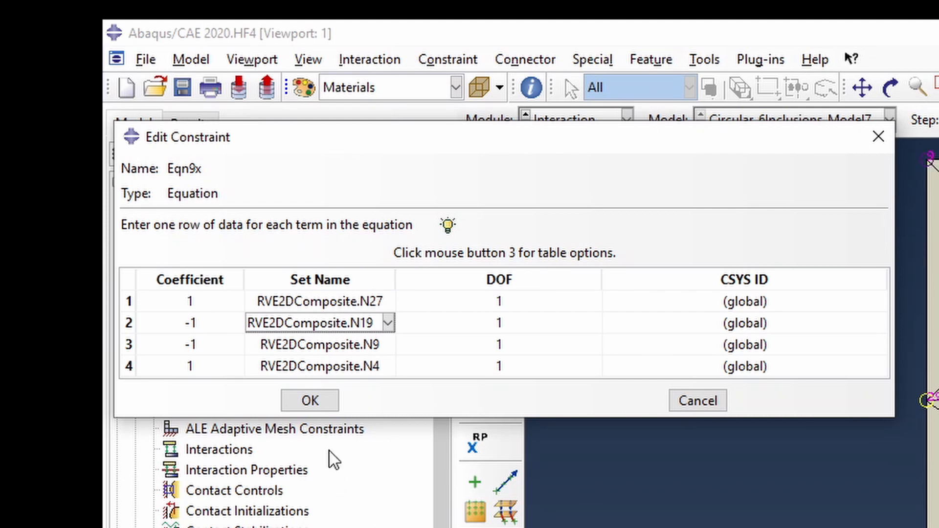
click(324, 402)
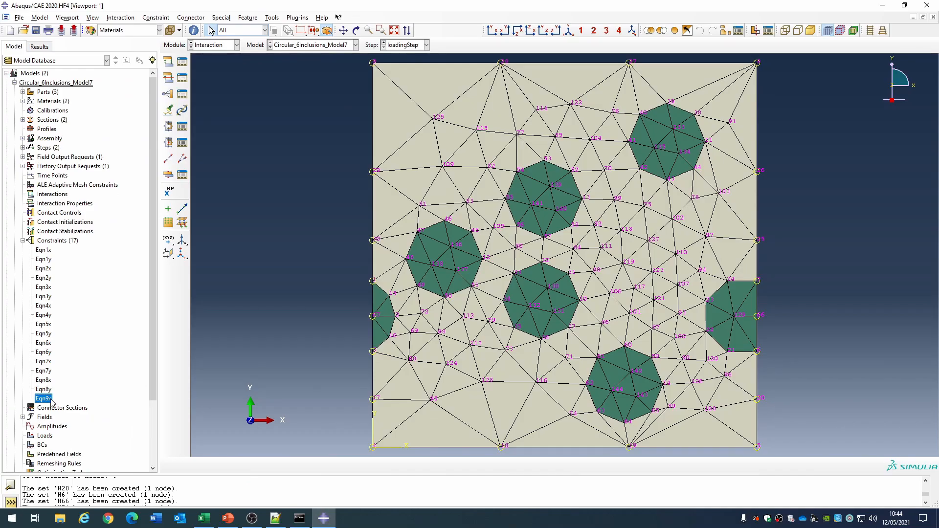
Step: Copy the Eqn9x constraint under the name Eqn9y
right_click(48, 399)
click(81, 422)
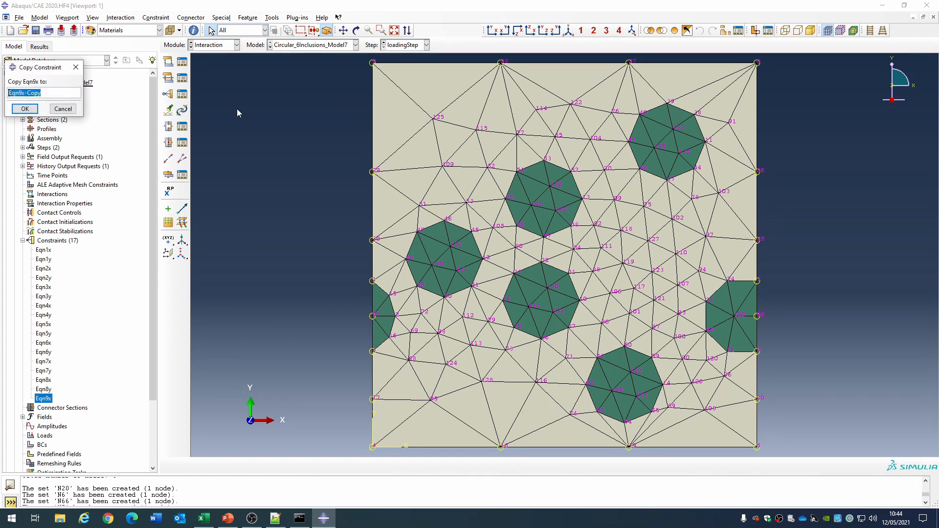
drag(42, 92, 26, 92)
text(y)
click(25, 109)
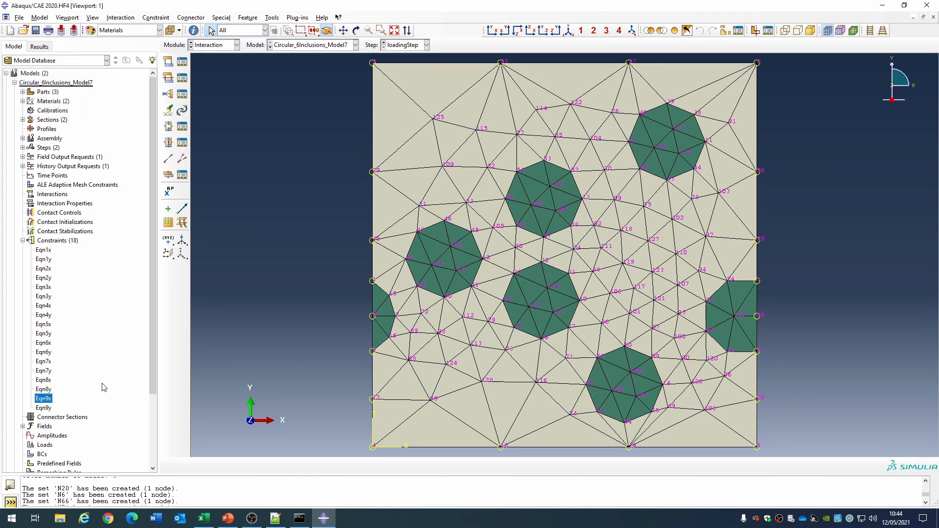
Step: Set the DOF to 2 for all four terms of the Eqn9y constraint
double_click(44, 408)
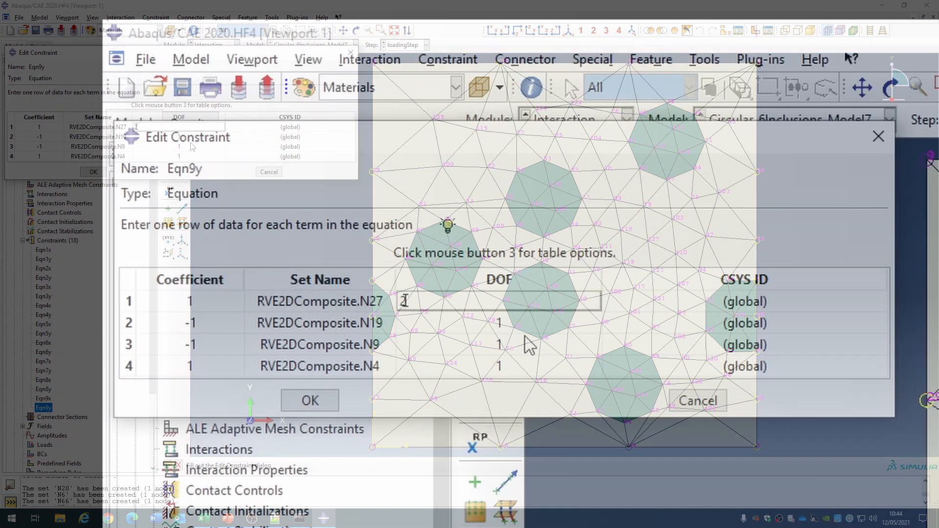
key(Down)
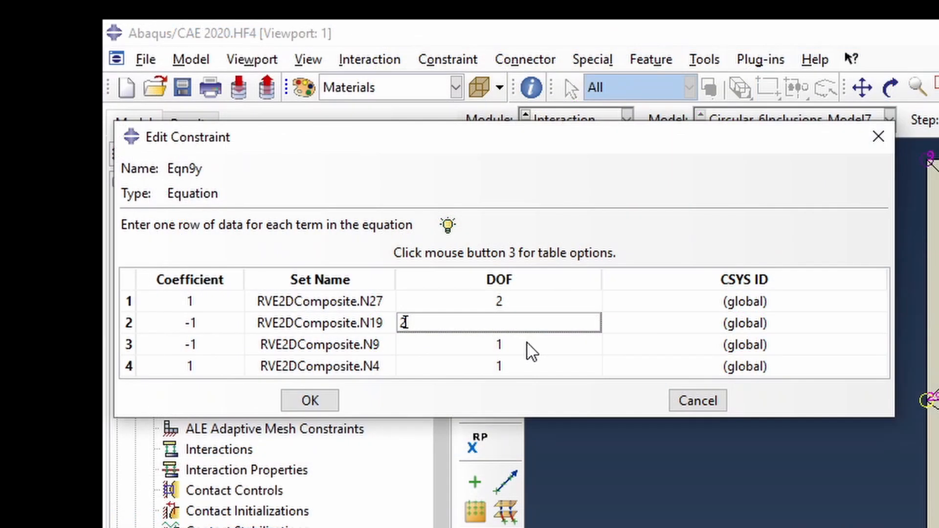
text(2)
key(Down)
text(2)
key(Down)
text(2)
click(309, 400)
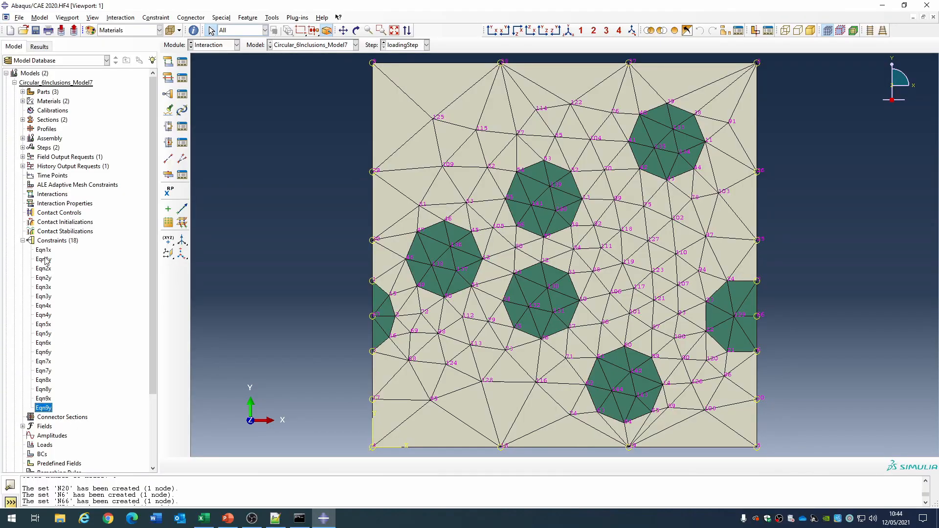
Step: Highlight all equation constraints from Eqn1x to Eqn9y to review their nodes on the RVE boundary
shift+click(45, 251)
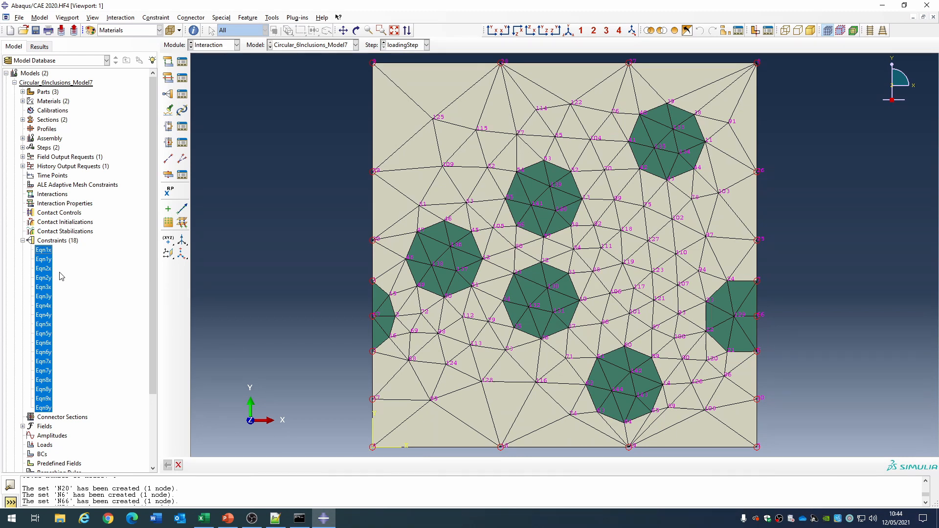
click(23, 240)
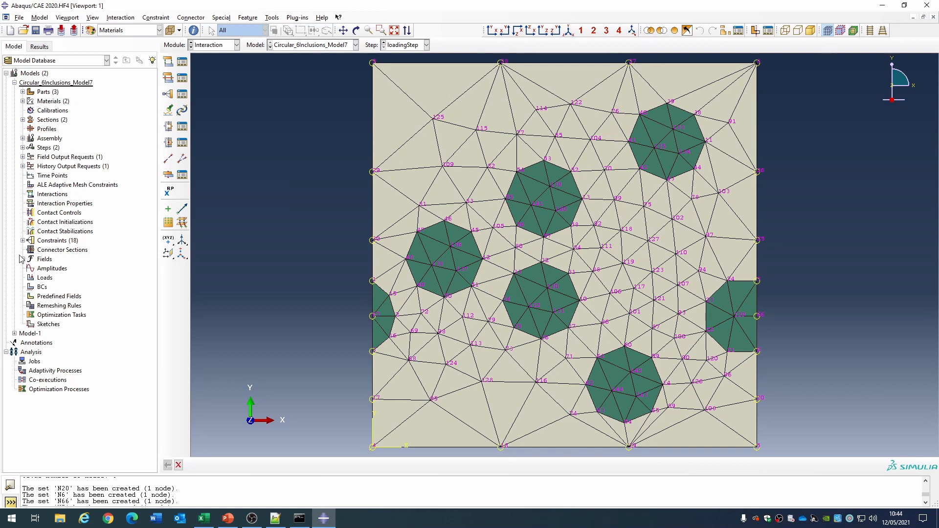
click(43, 288)
Step: Rename the model Circular_6Inclusions_Model7 as CaseI_XTens
click(15, 83)
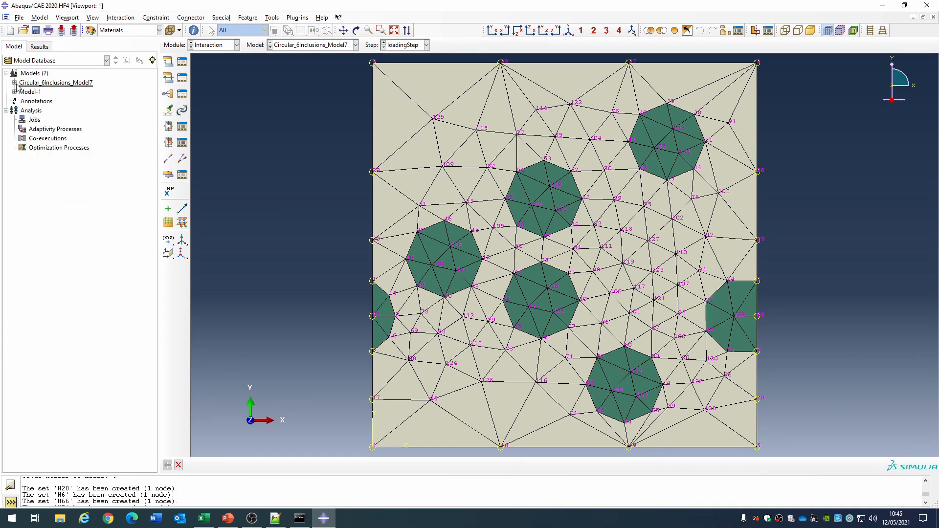
right_click(46, 84)
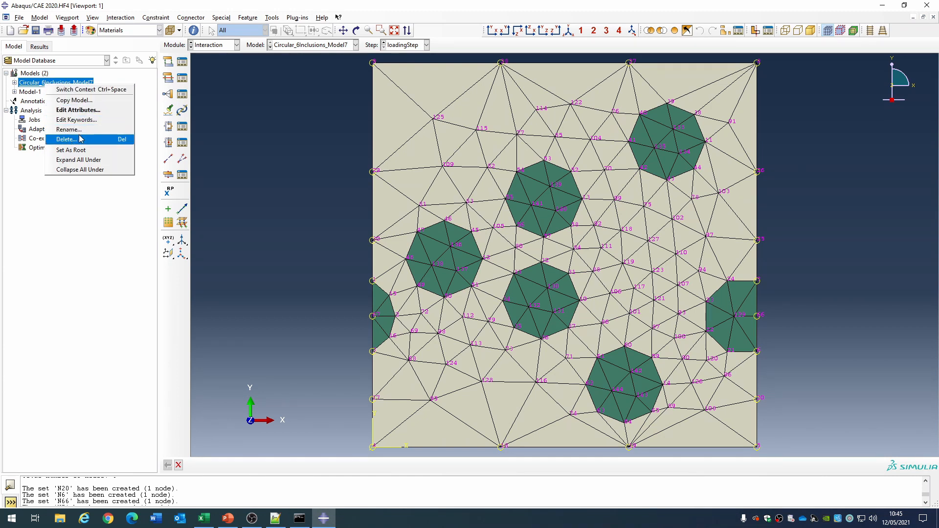
click(95, 130)
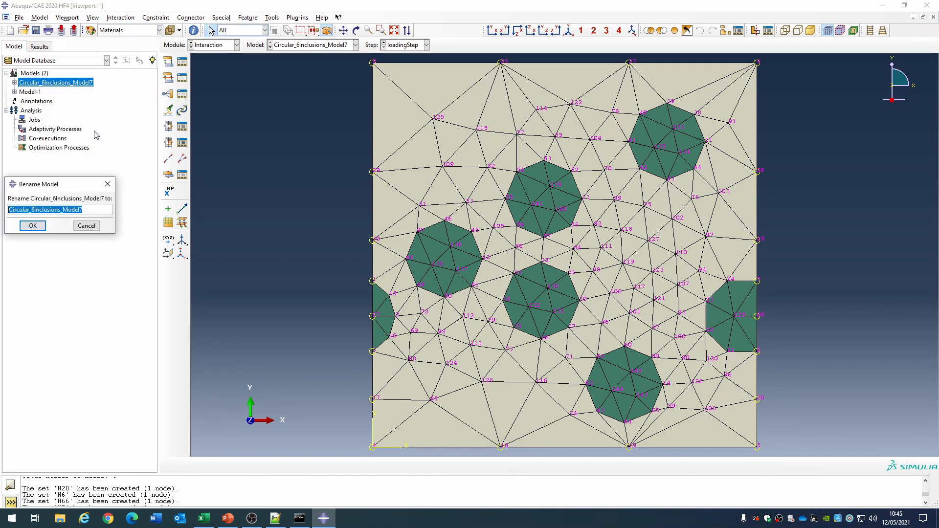
text(XTens)
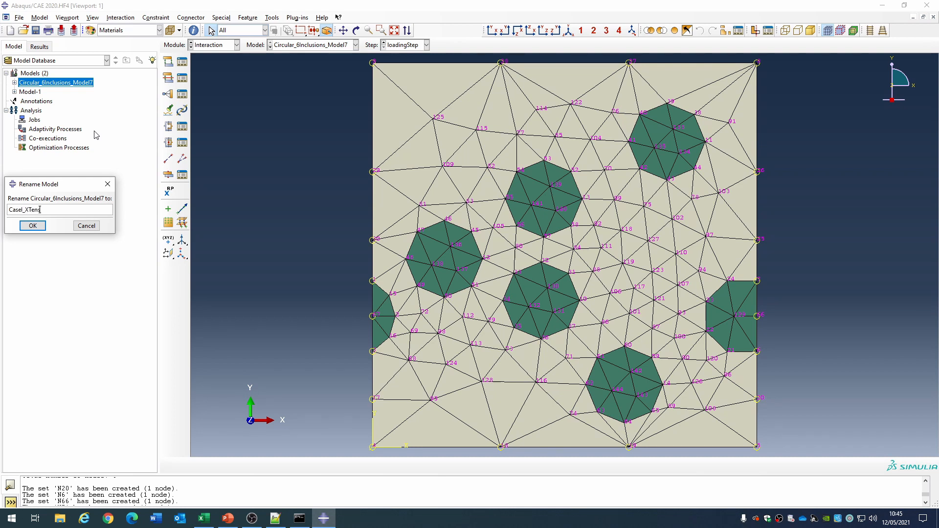
key(Return)
Step: Start a Displacement/Rotation boundary condition named XBackRoller in the Initial step
click(42, 287)
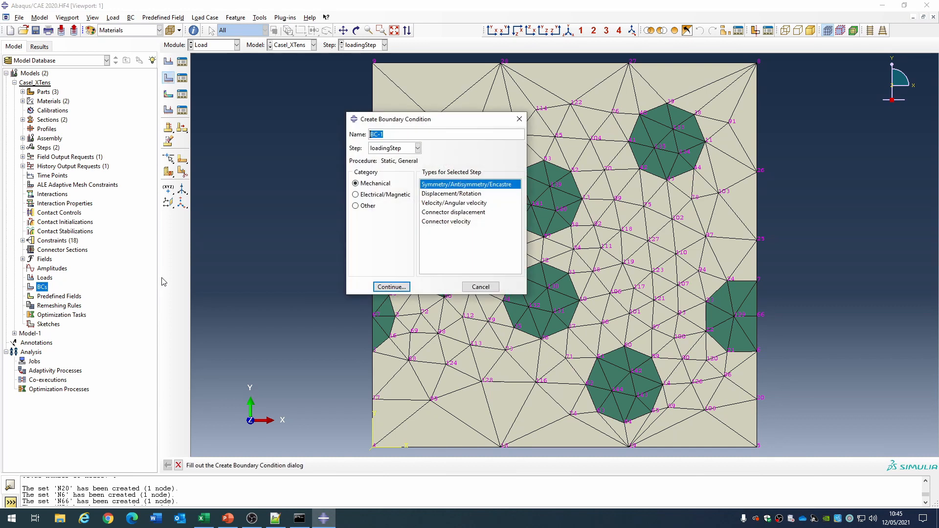
click(400, 149)
click(396, 158)
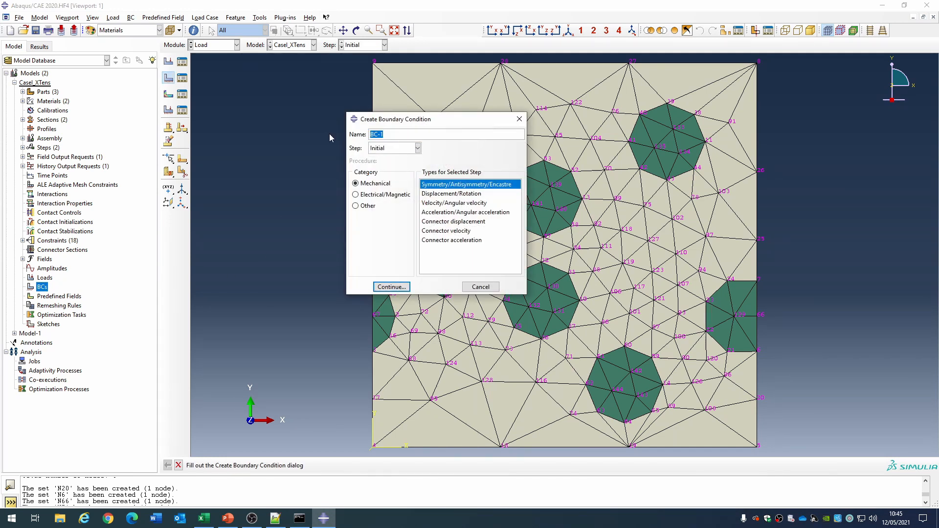
text(XBackRoller)
click(387, 288)
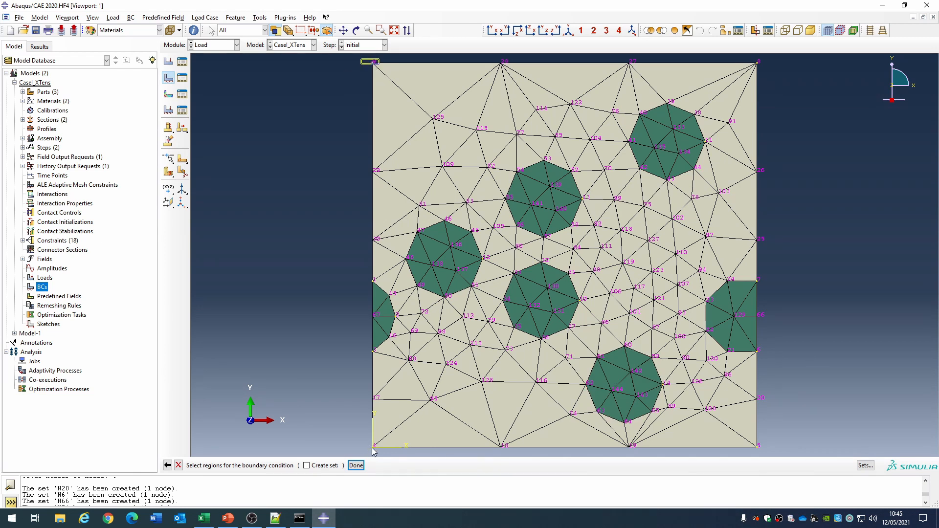
text(XBackRoller)
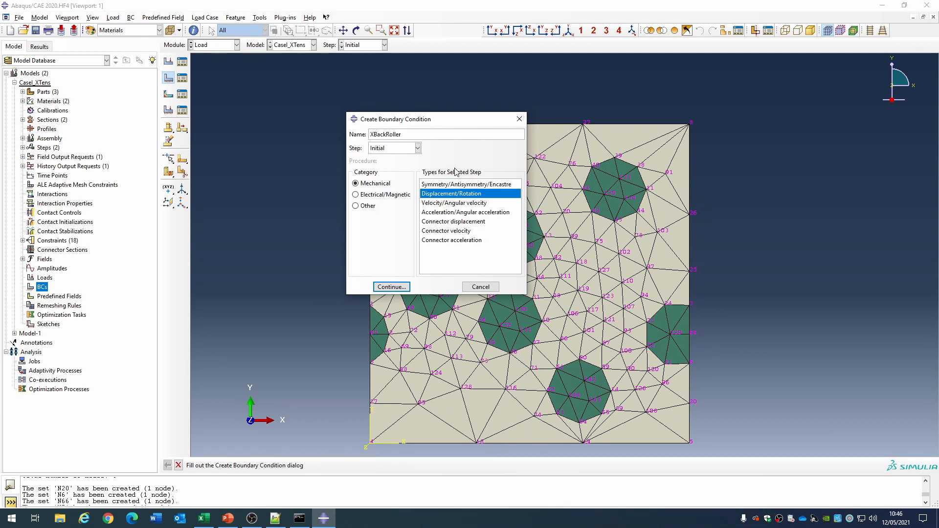
click(391, 287)
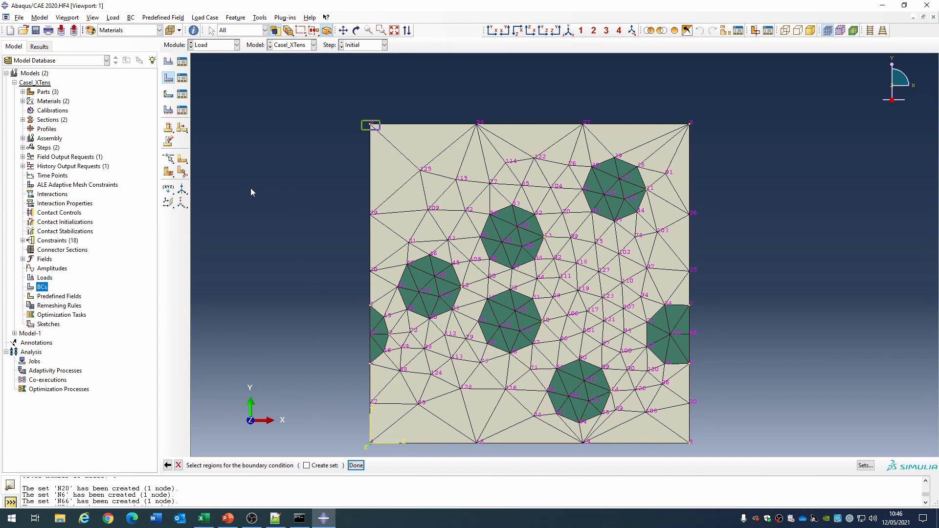
Step: Apply XBackRoller to the two corner nodes of the RVE's left edge and constrain U1
click(372, 125)
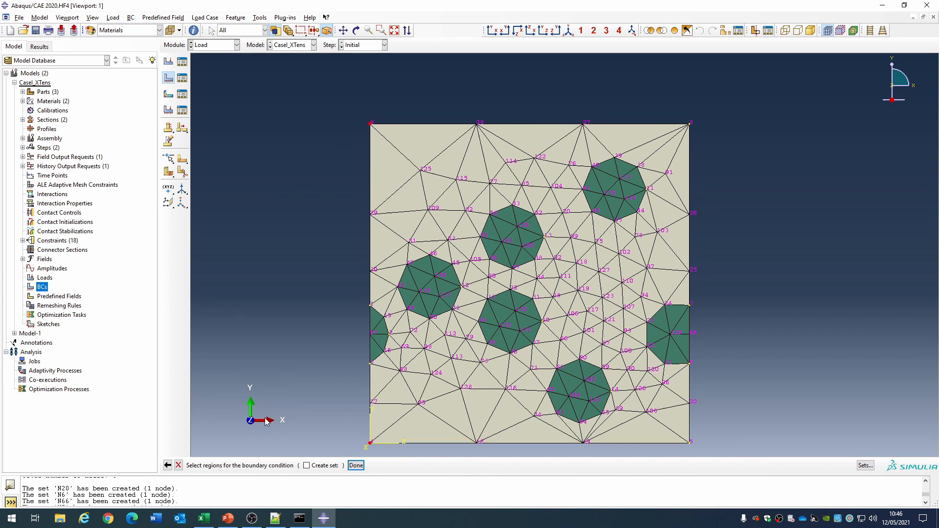
click(356, 466)
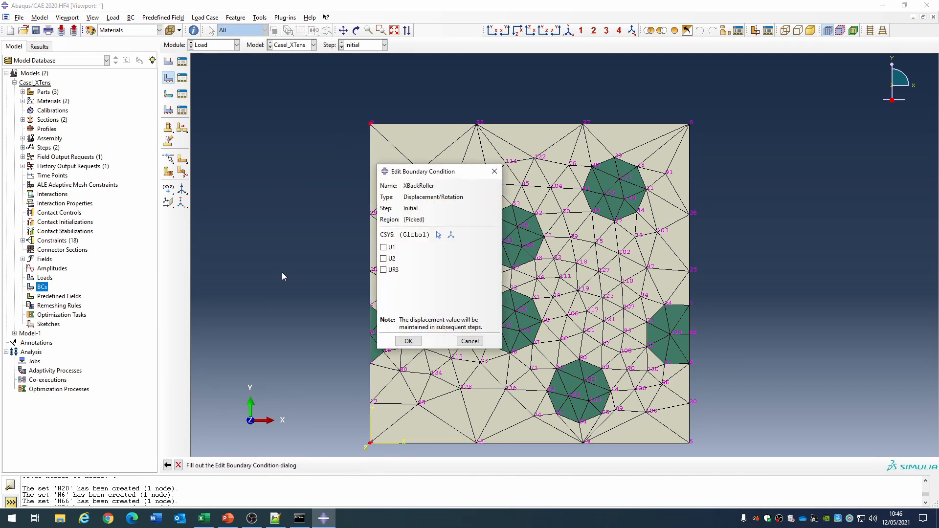
click(384, 249)
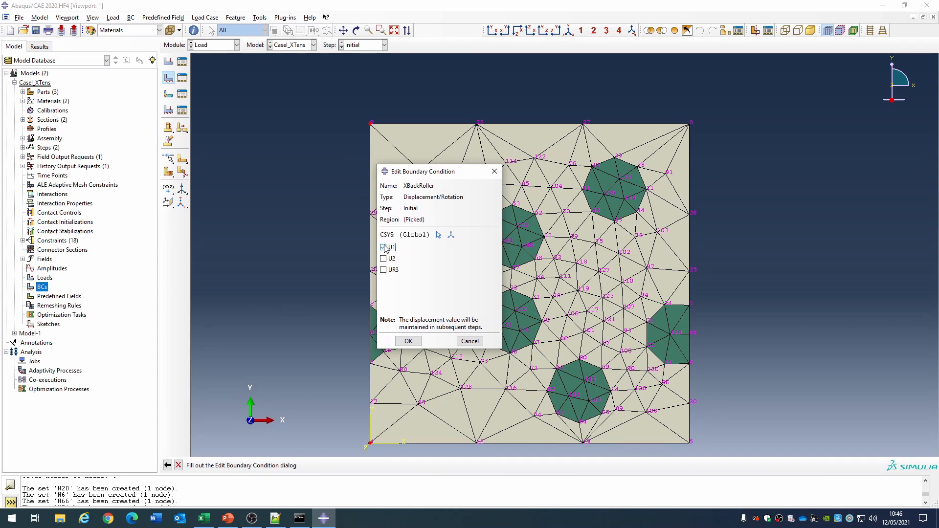
click(409, 342)
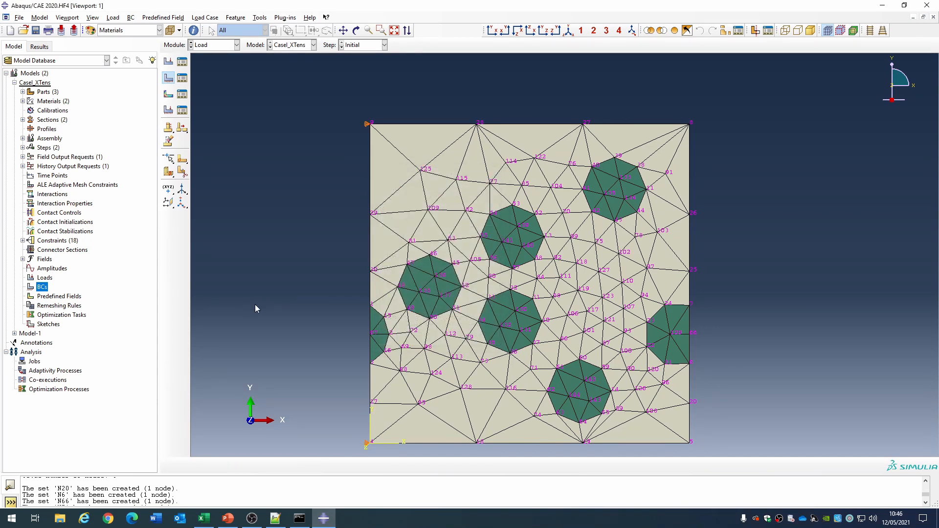
Step: Create the Displacement/Rotation boundary condition YBaseRoller in the Initial step, constraining U2 at the two corner nodes of the RVE's bottom edge
double_click(42, 287)
text(X)
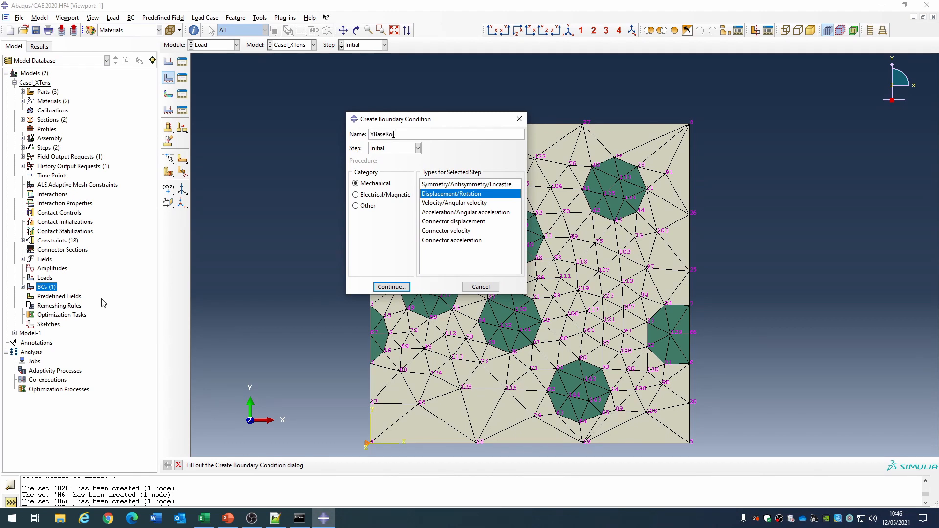
key(Return)
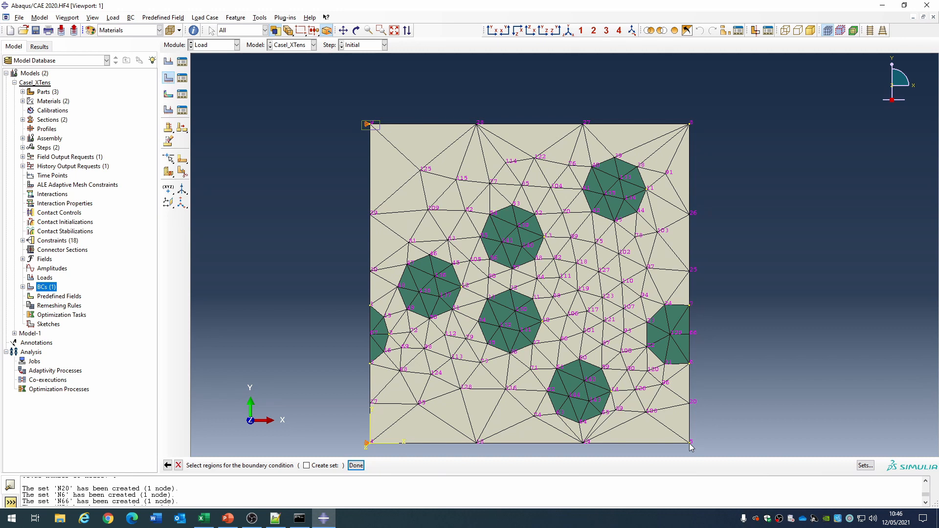
click(688, 443)
middle_click(689, 443)
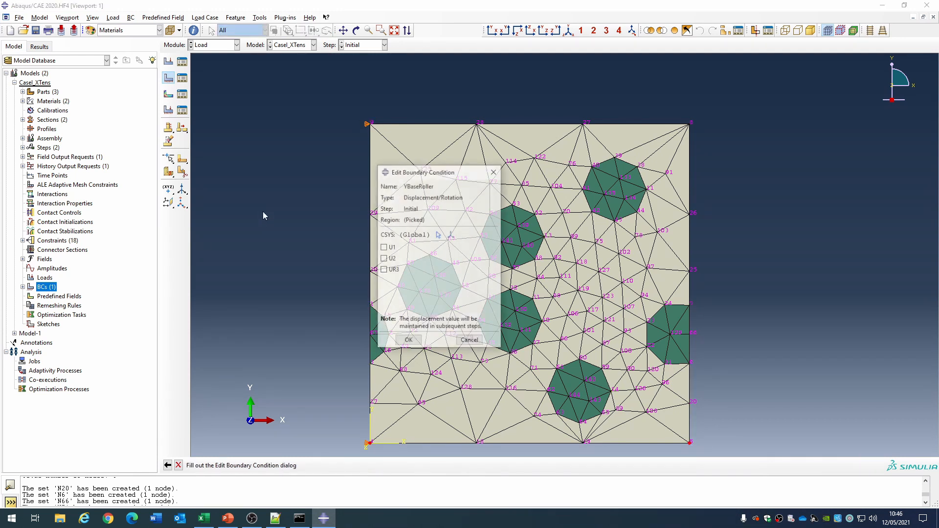
click(384, 259)
click(408, 341)
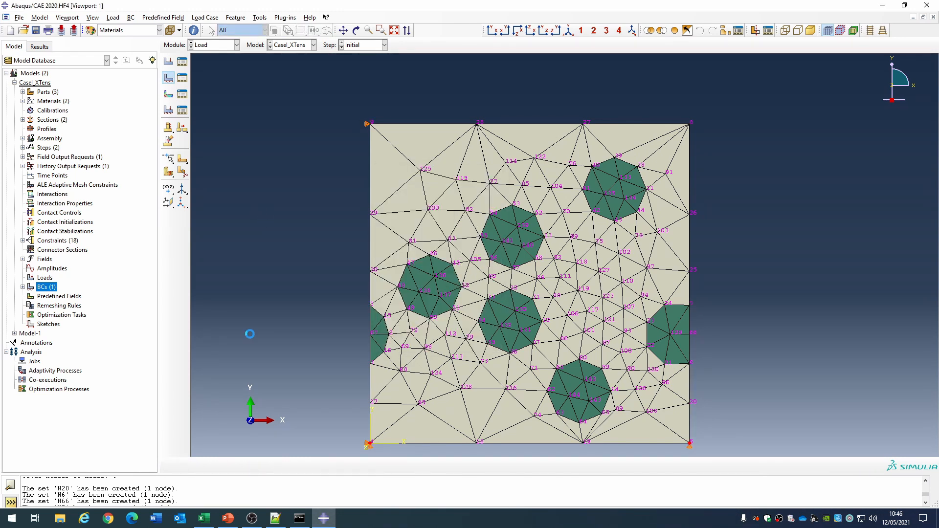
Step: Create the Displacement/Rotation boundary condition XTension in loadingStep on the RVE's lower-right corner node with U1 set to 10
double_click(44, 287)
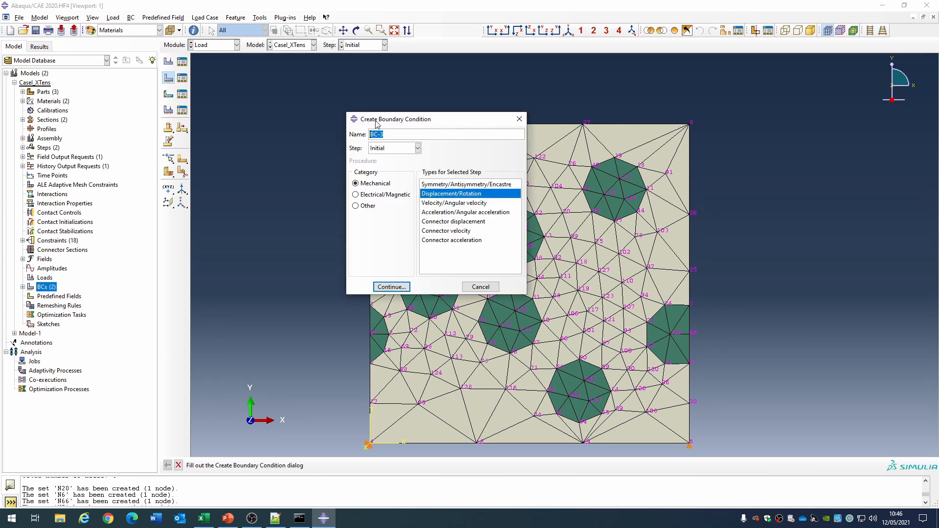
text(XTension)
click(392, 149)
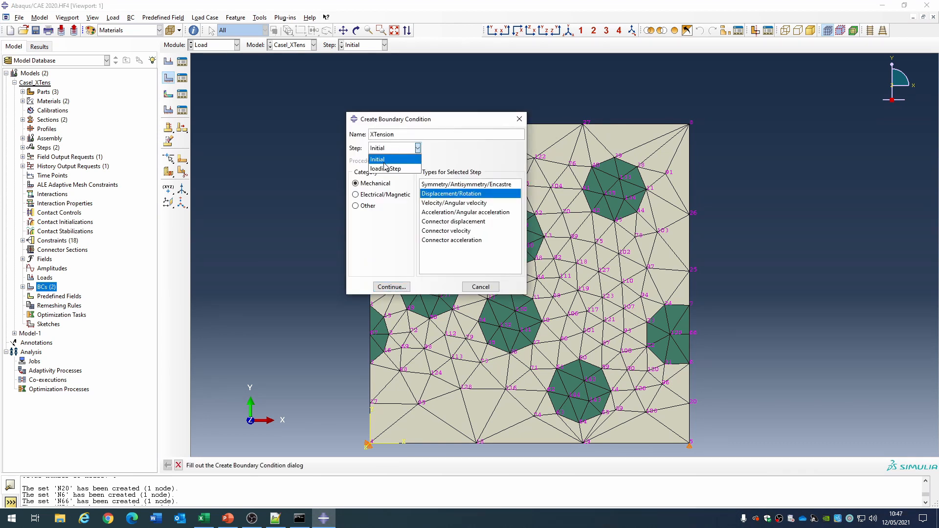
click(387, 166)
click(387, 288)
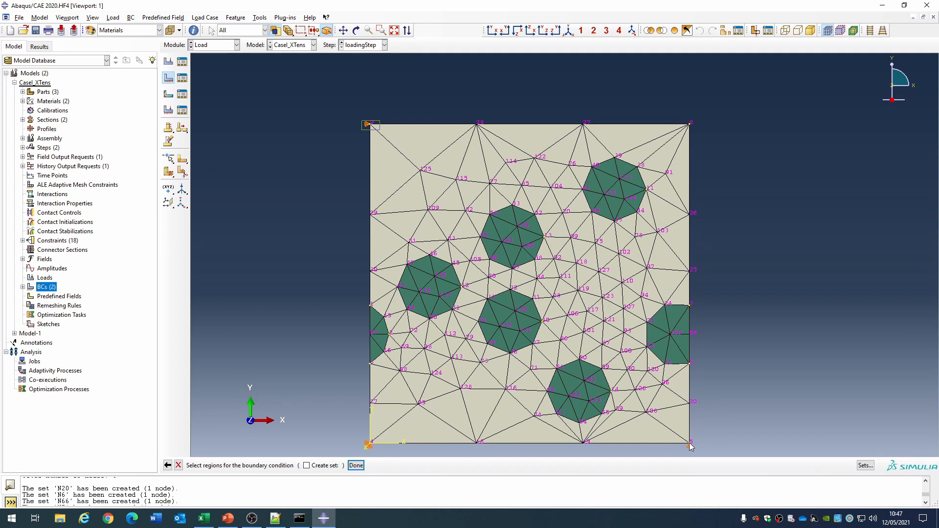
click(355, 465)
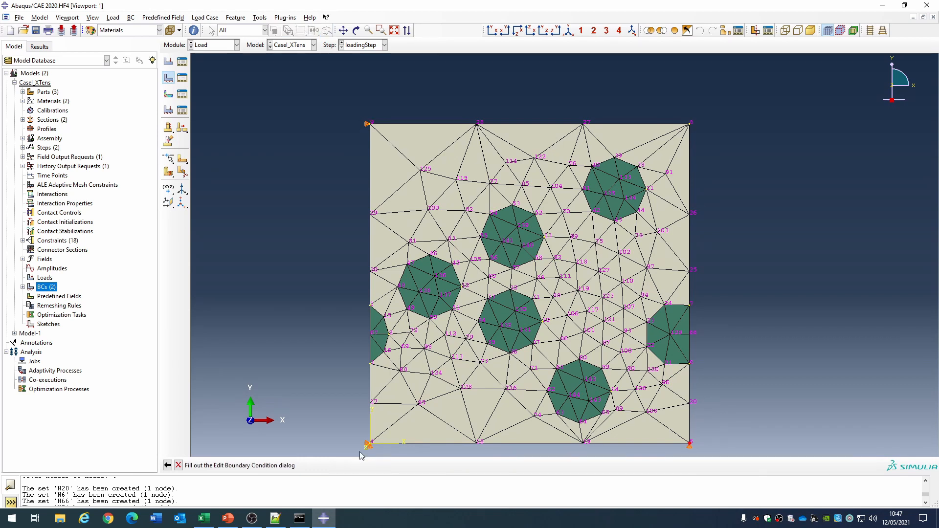
click(384, 262)
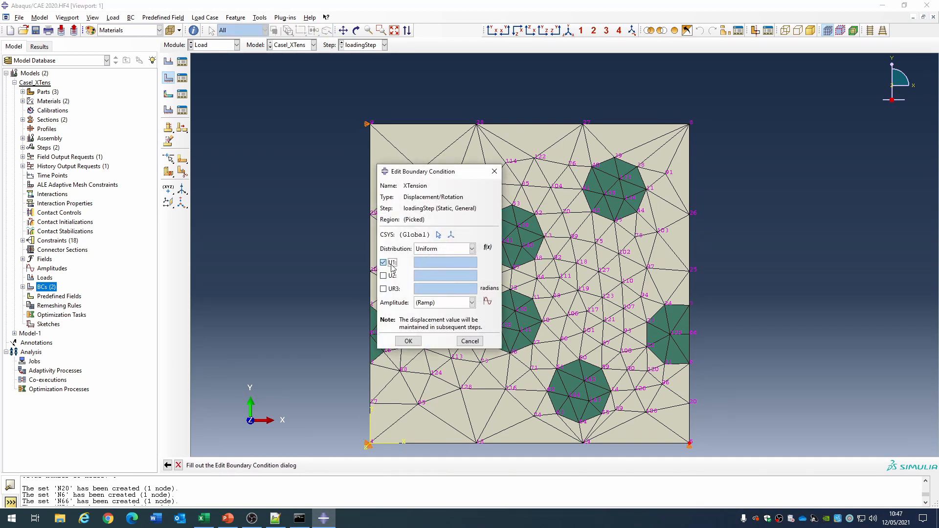
click(424, 262)
text(10)
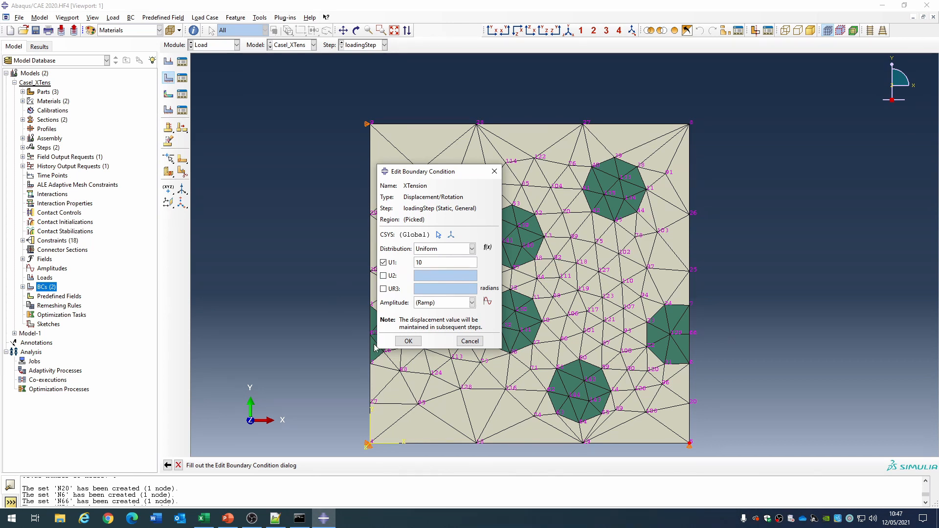
click(408, 341)
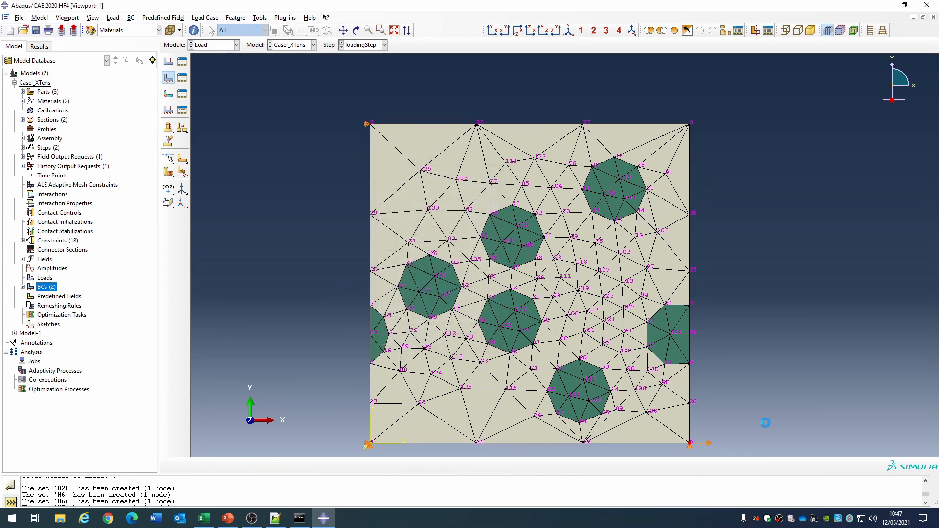
Step: Create a full analysis job named CaseI_XTens_Sim for the model CaseI_XTens
double_click(33, 362)
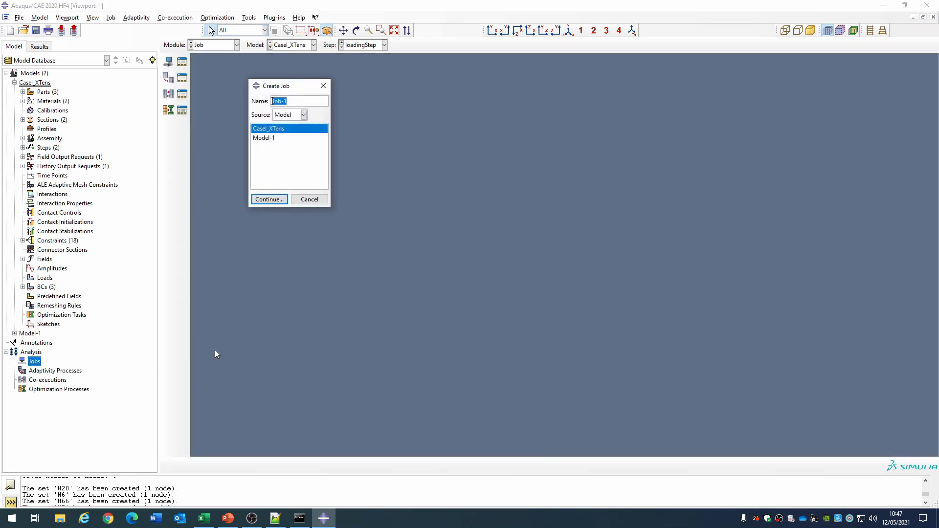
text(Casel_XTens_Sim)
click(272, 203)
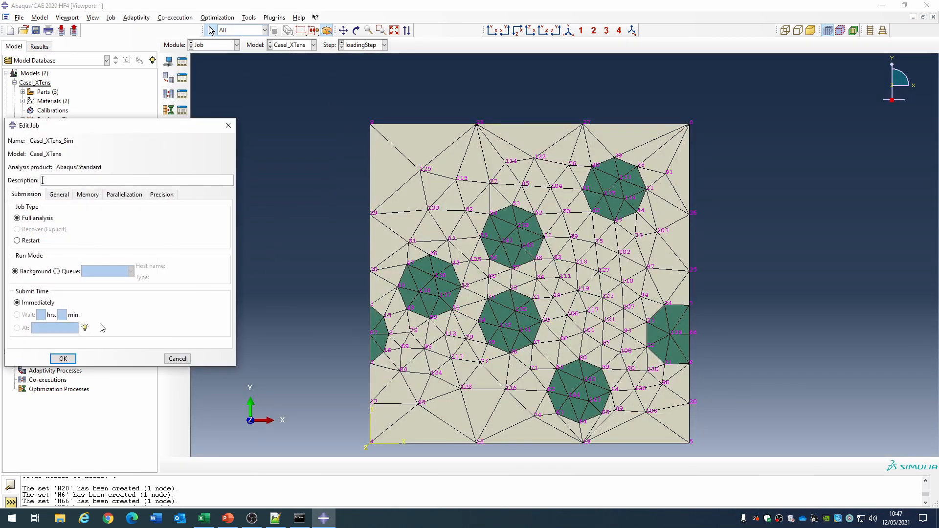
click(64, 361)
Step: Submit the CaseI_XTens_Sim job for analysis
click(14, 362)
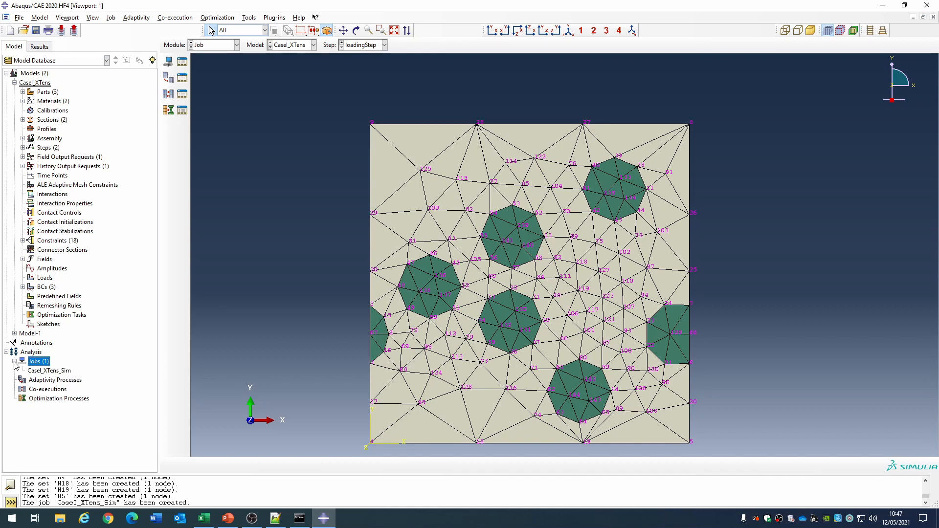
right_click(62, 371)
click(82, 447)
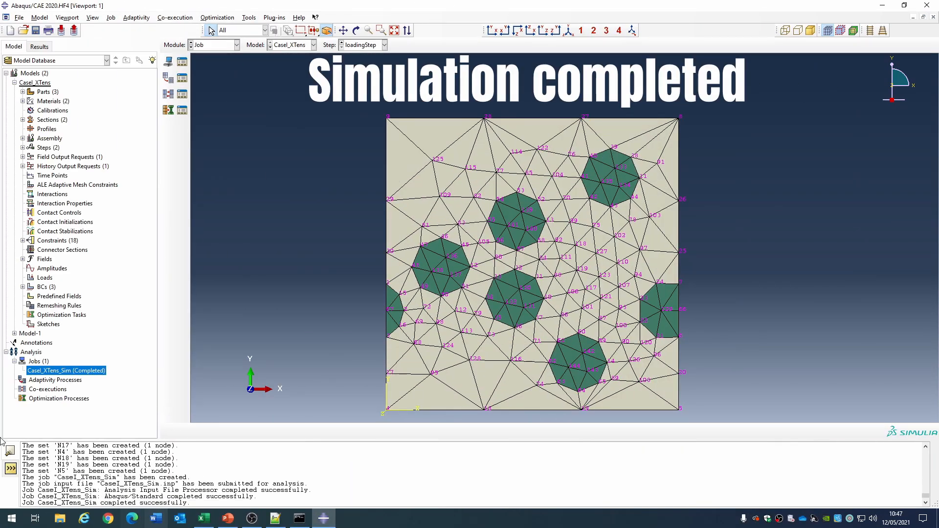
Step: Open the results of the CaseI_XTens_Sim job and plot the Mises stress contours on the deformed shape
right_click(68, 372)
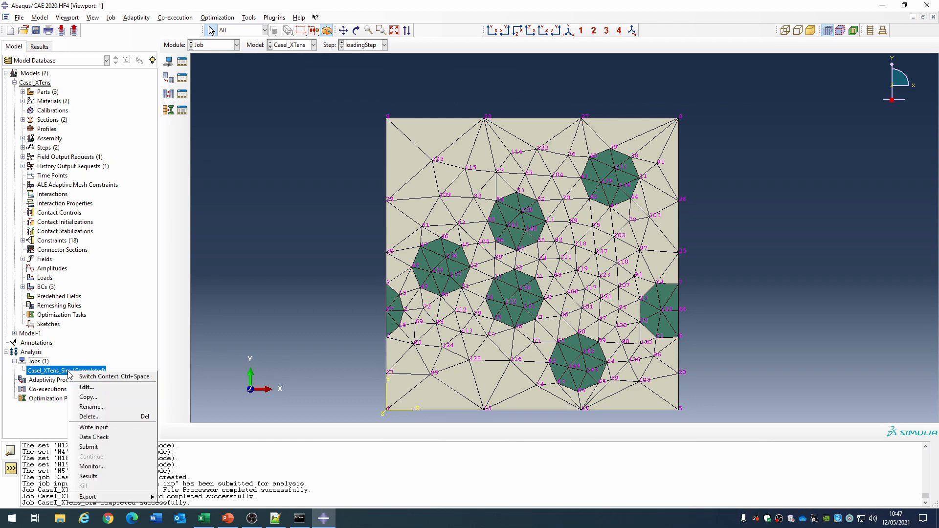
click(89, 477)
click(165, 122)
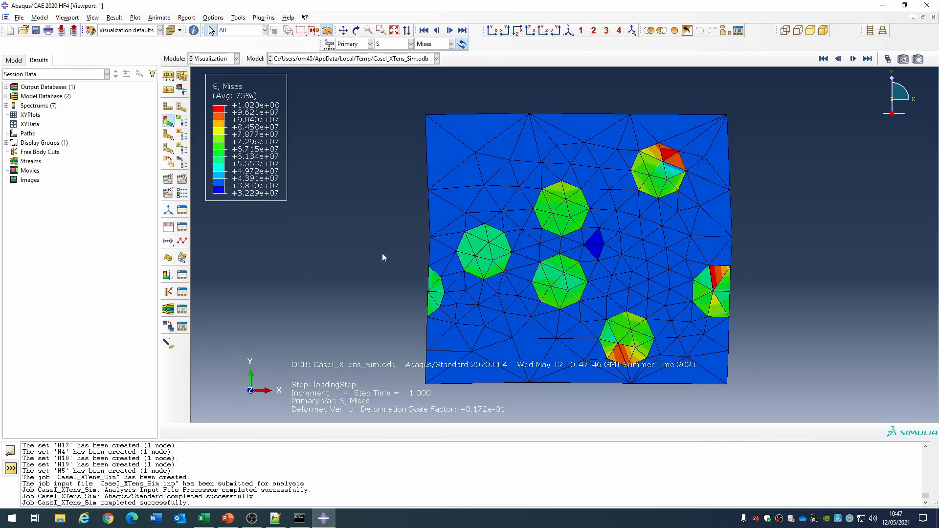
Step: Copy the CaseI_XTens model to a new model named CaseI_YComp
click(14, 60)
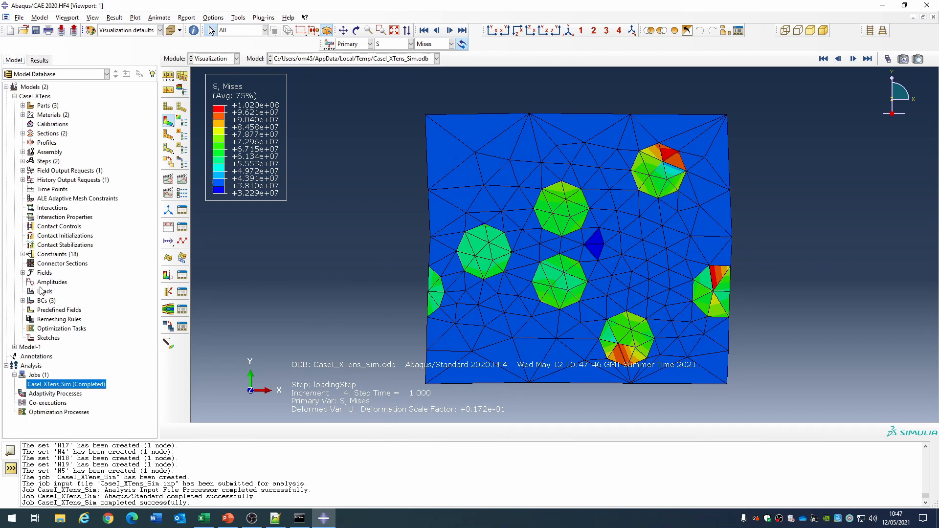
click(15, 96)
right_click(26, 96)
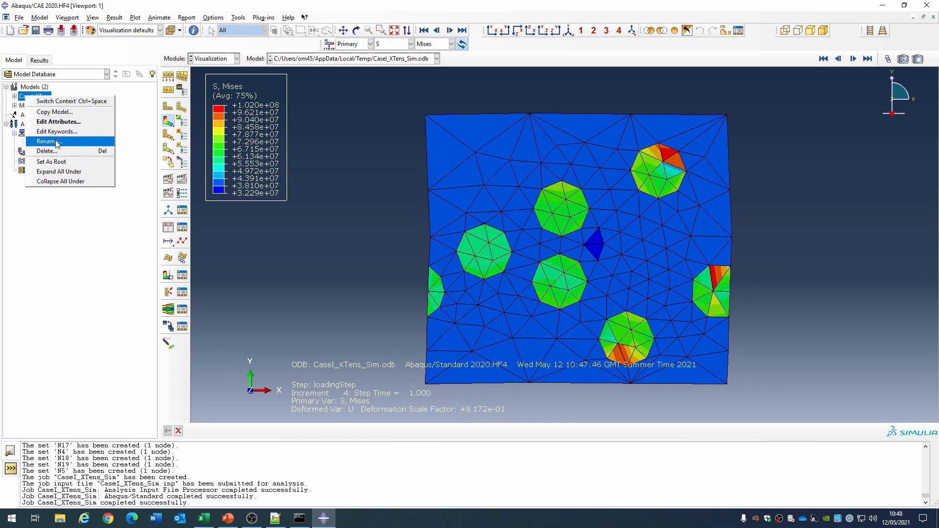
click(55, 111)
drag(57, 107, 25, 105)
text(Y)
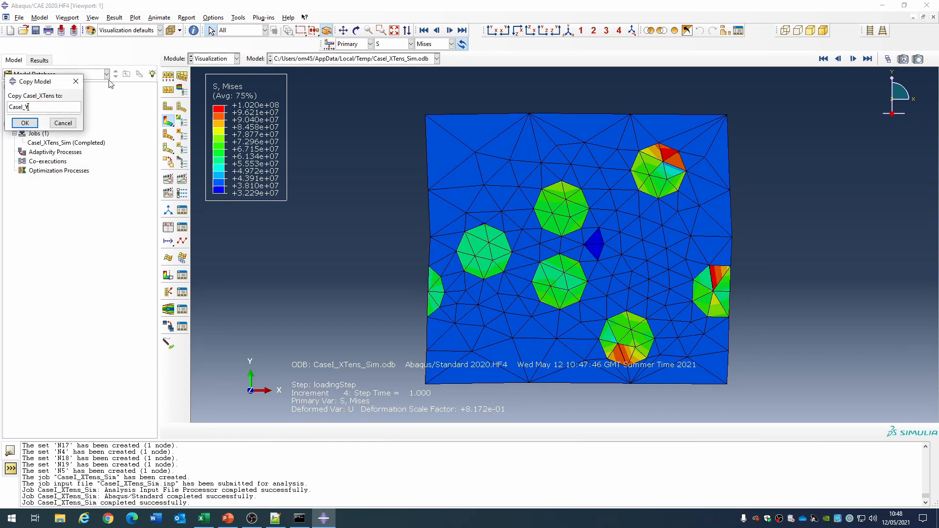
text(Comp)
click(25, 123)
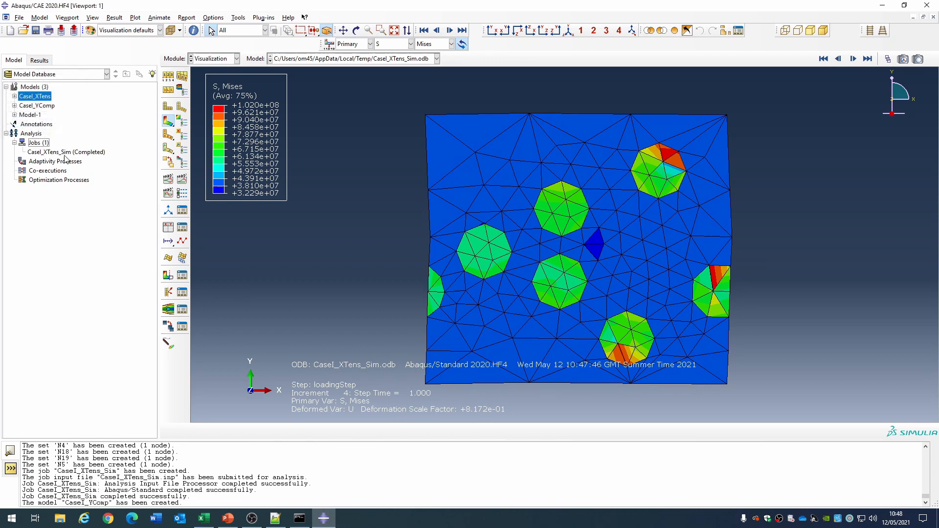
Step: Rename the XTension boundary condition in the CaseI_YComp model as YComp
click(14, 105)
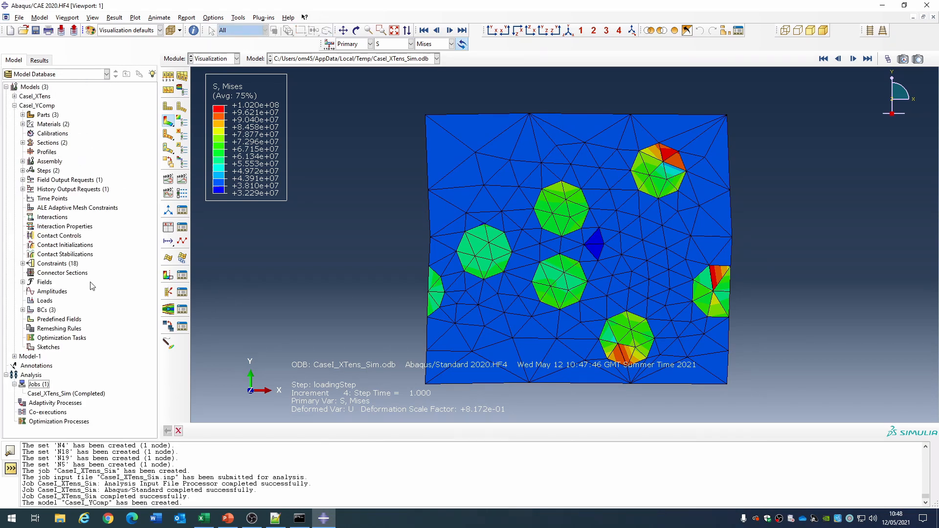
click(22, 310)
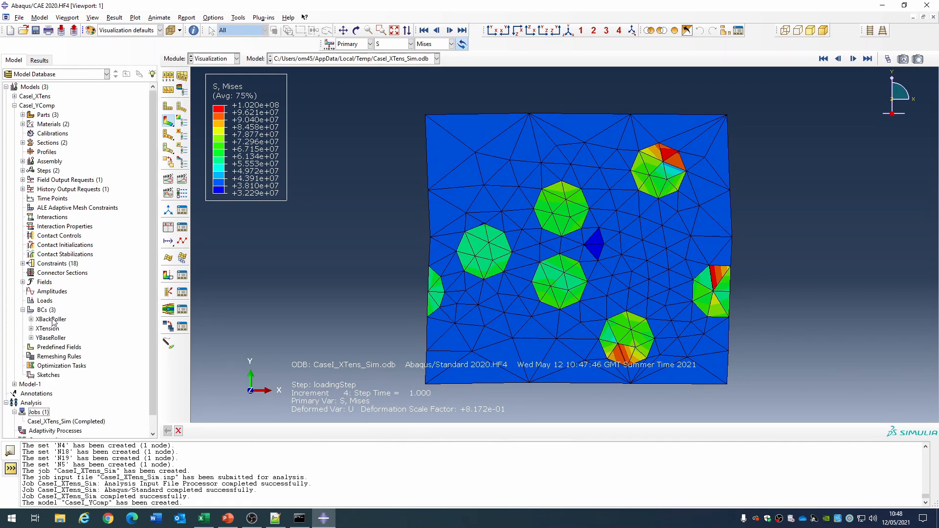
click(52, 319)
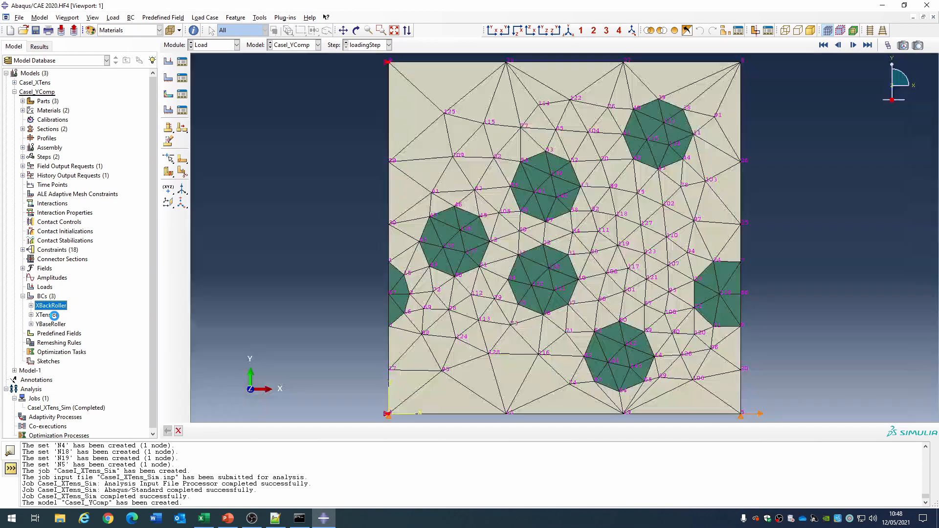
click(411, 350)
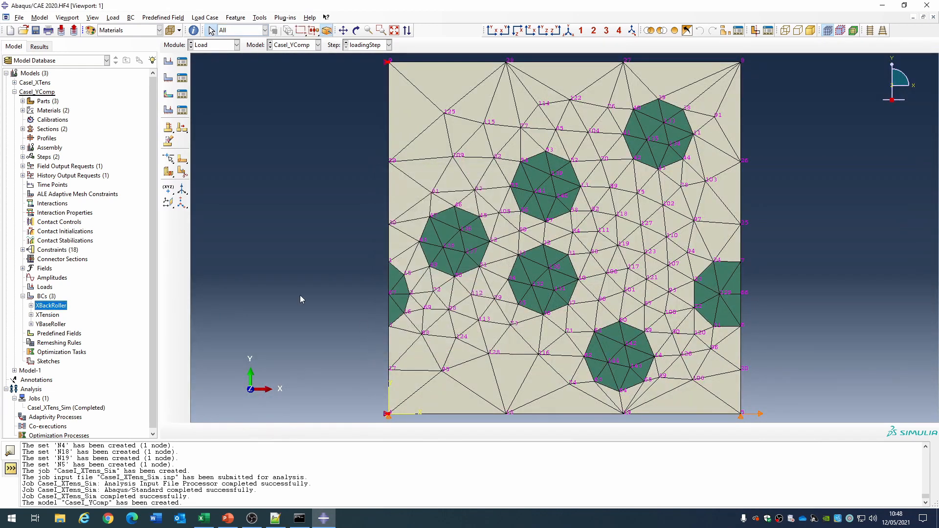
click(55, 315)
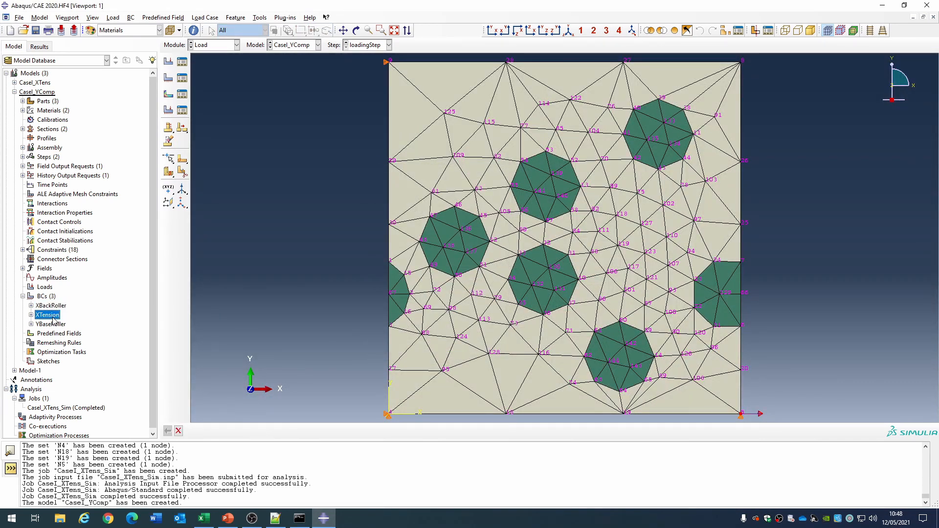
right_click(54, 317)
click(85, 383)
right_click(44, 319)
click(81, 383)
right_click(54, 318)
click(74, 352)
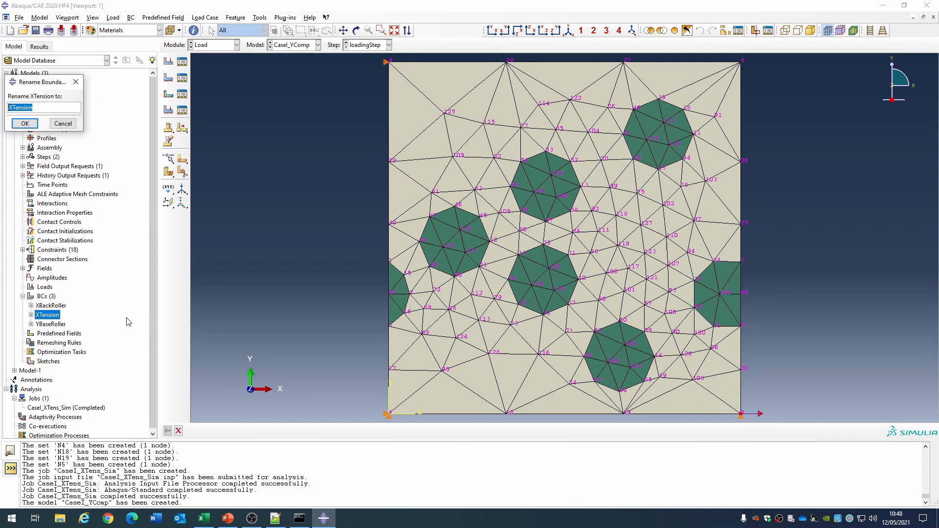
text(YComp)
key(Return)
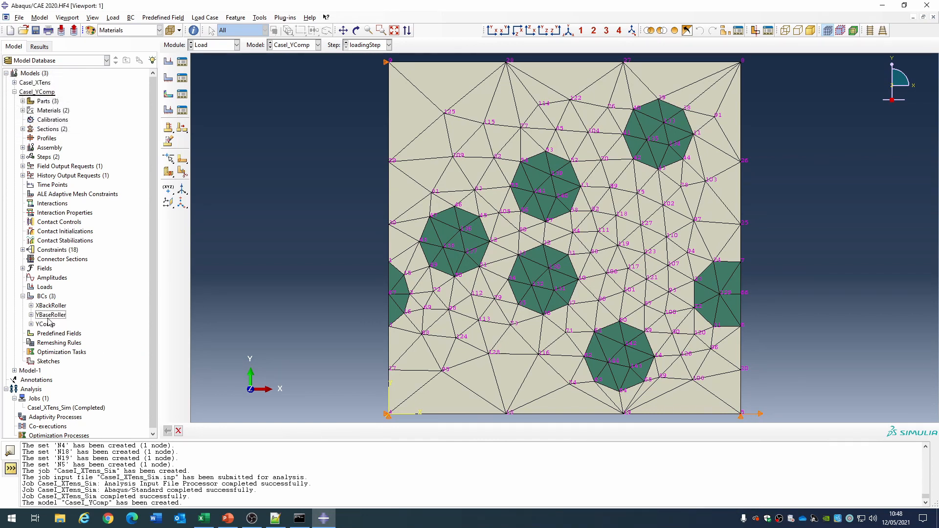
Step: Reassign the YComp boundary condition to the RVE's upper-left corner node and set U1 to -10
click(48, 325)
double_click(48, 325)
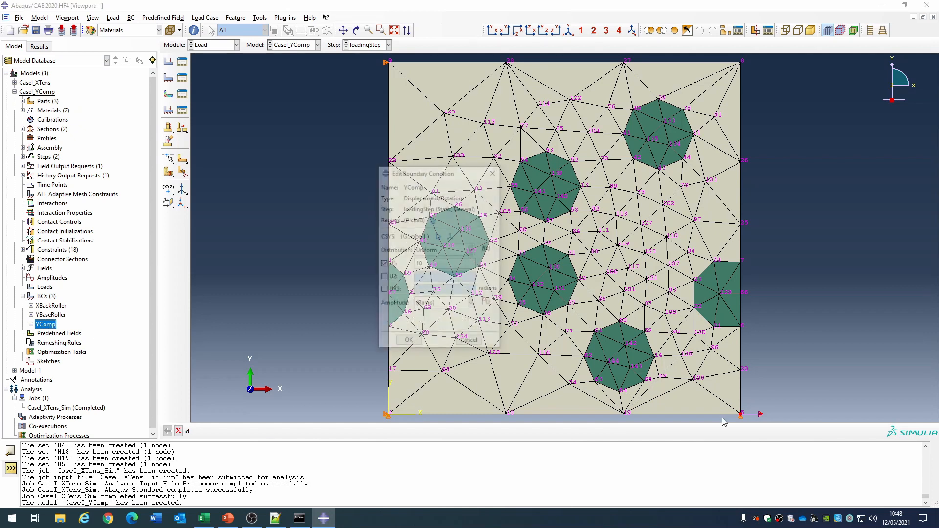
click(433, 221)
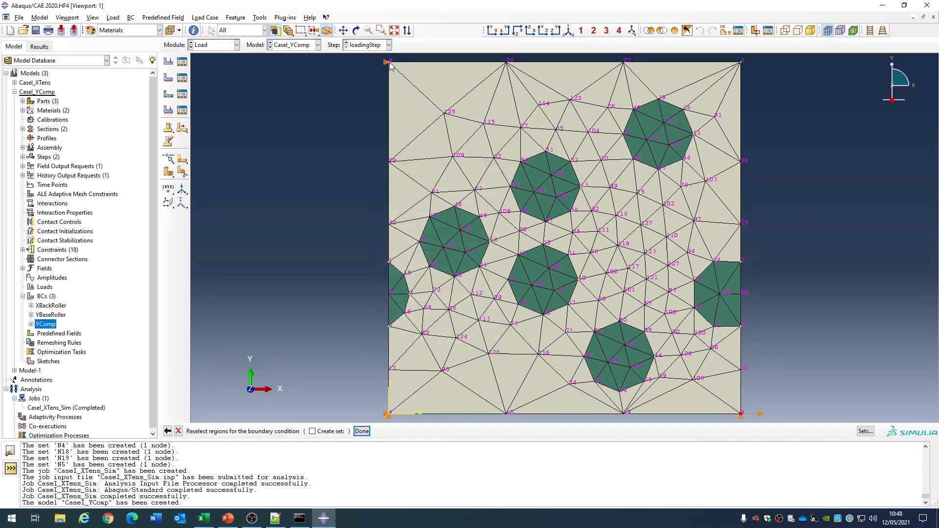
click(362, 431)
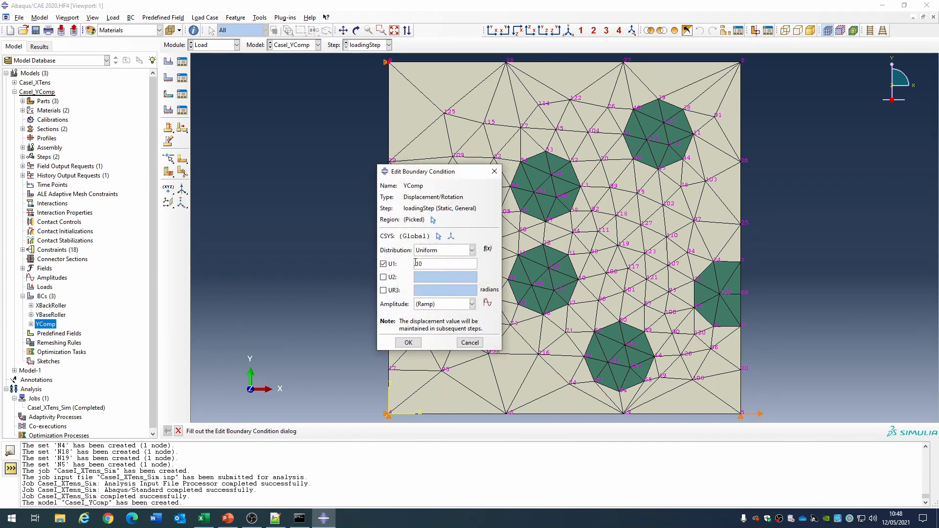
click(408, 343)
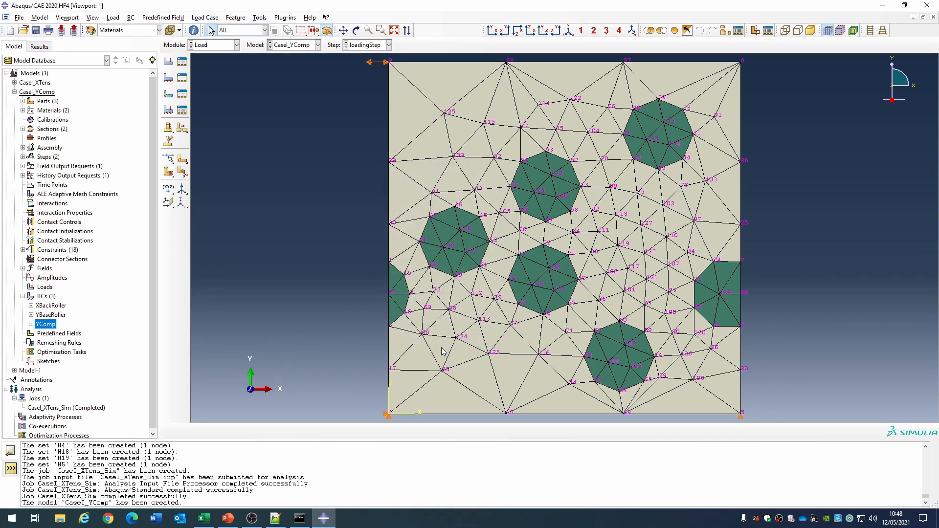
Step: Set U2 of the YComp boundary condition to -10 and leave U1 unconstrained
double_click(44, 326)
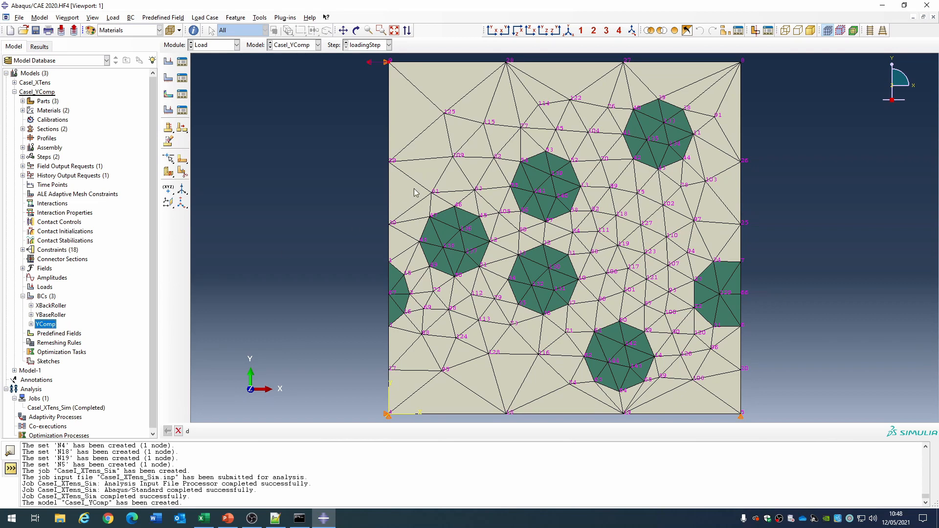
drag(438, 264, 396, 265)
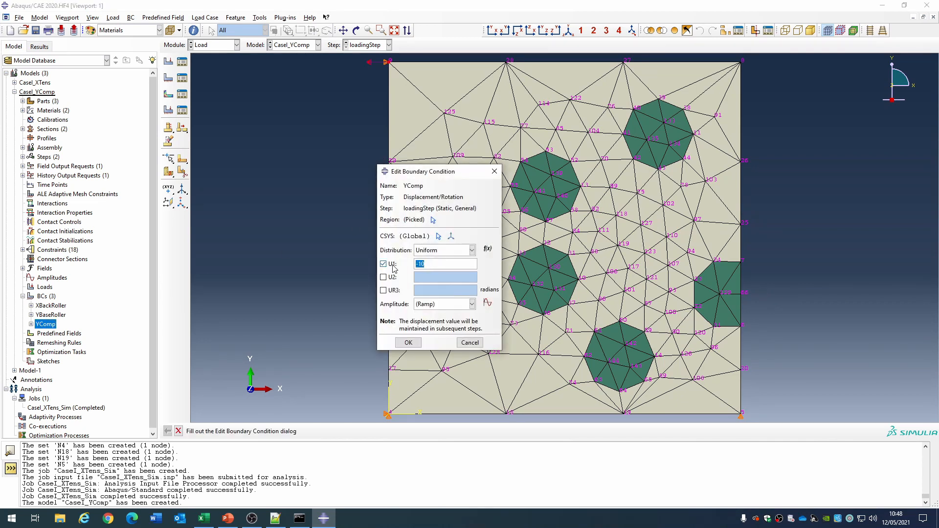
key(BackSpace)
click(402, 278)
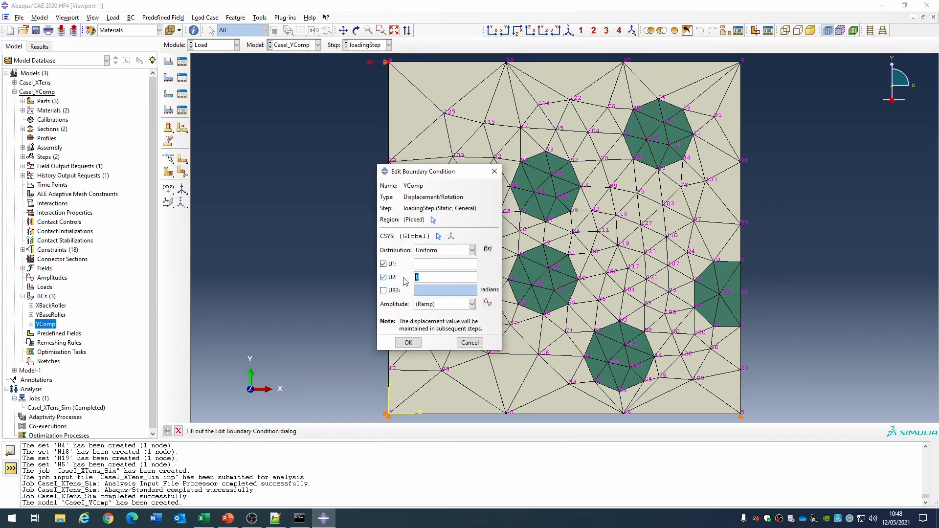
text(-10)
click(384, 263)
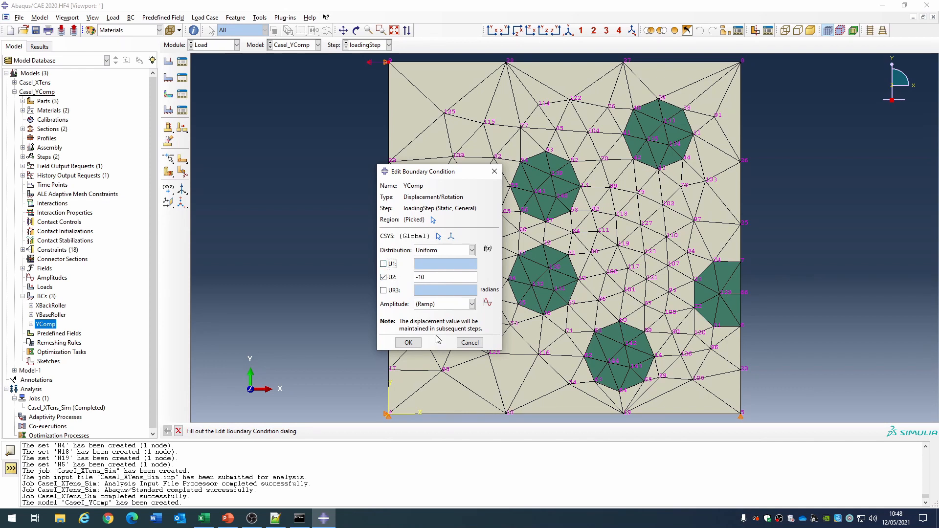
click(408, 344)
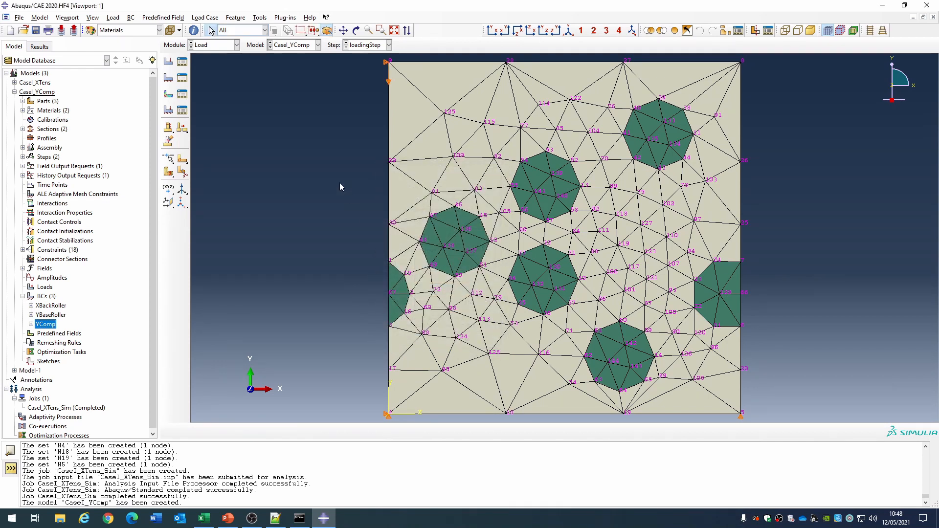
Step: Create a job named CaseII_YComp_Sim for the CaseI_YComp model and submit it for analysis
scroll(350, 189, down, 2)
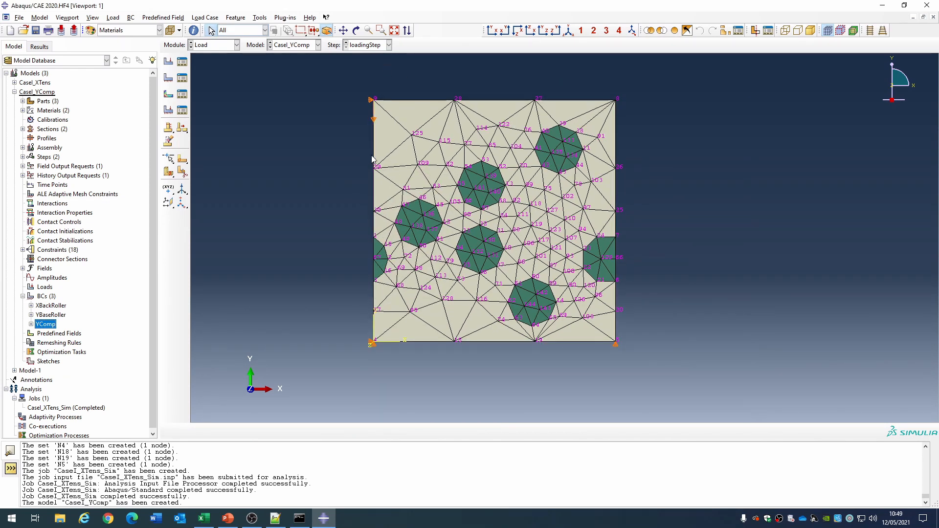
click(34, 398)
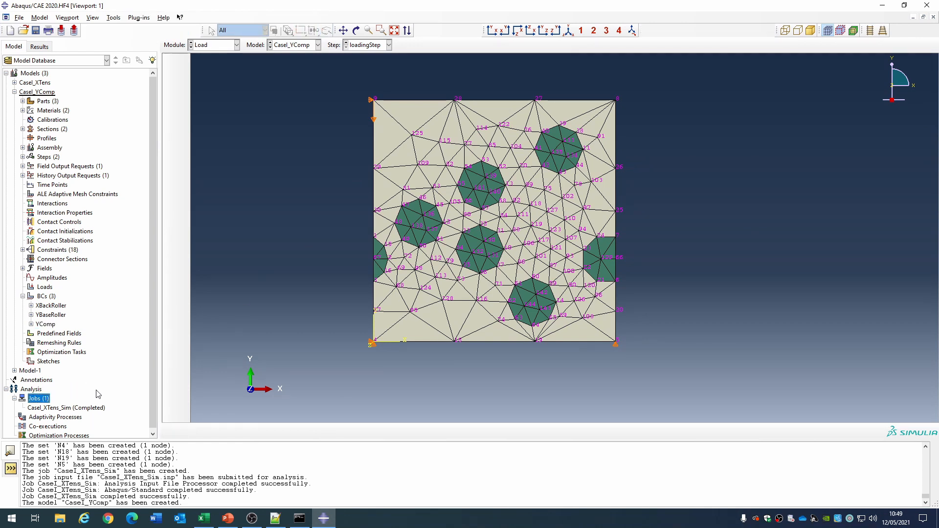
text(Casell_YComp_Sim)
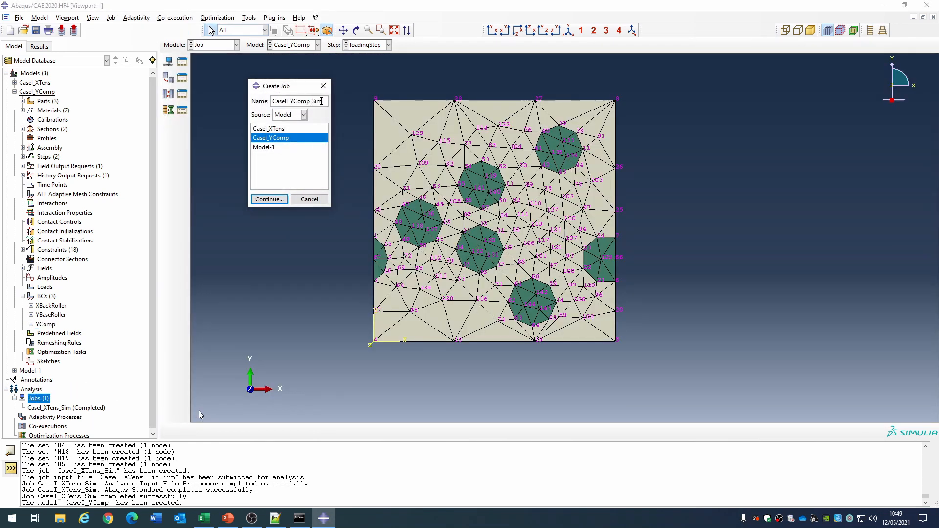
key(Return)
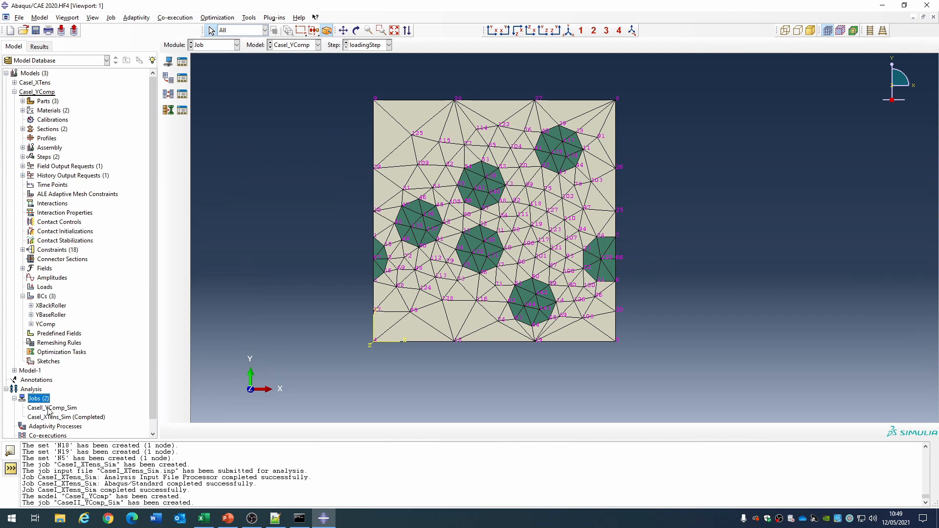
right_click(49, 409)
click(78, 449)
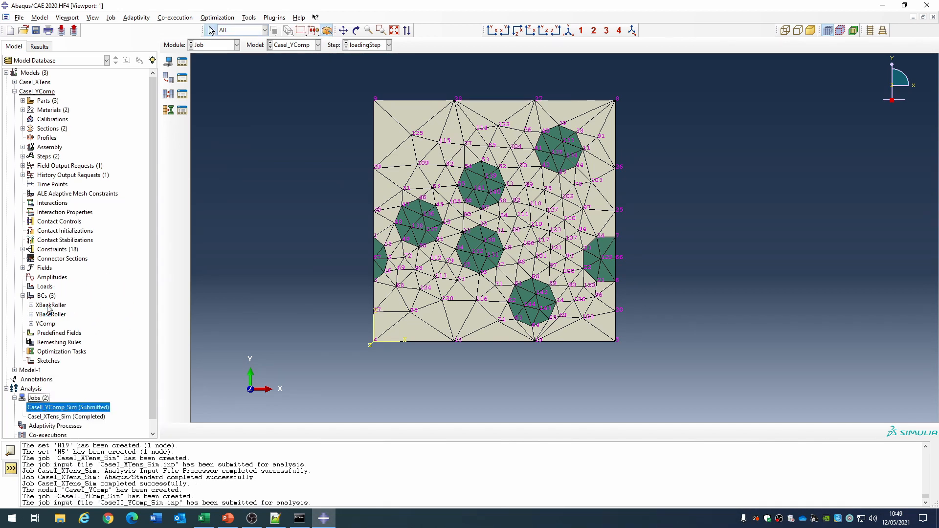
Step: Copy the CaseI_YComp model to a new model named CaseIII_XYShear
click(14, 91)
right_click(36, 92)
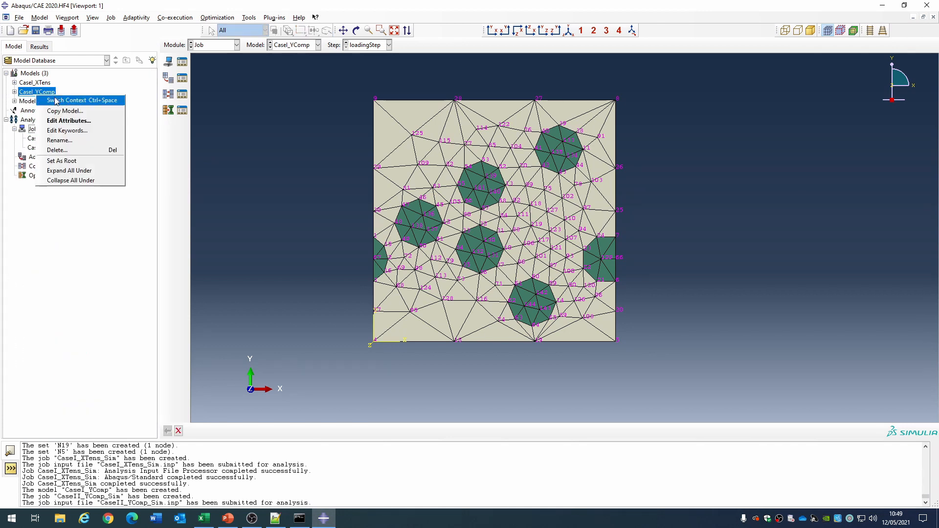
click(82, 112)
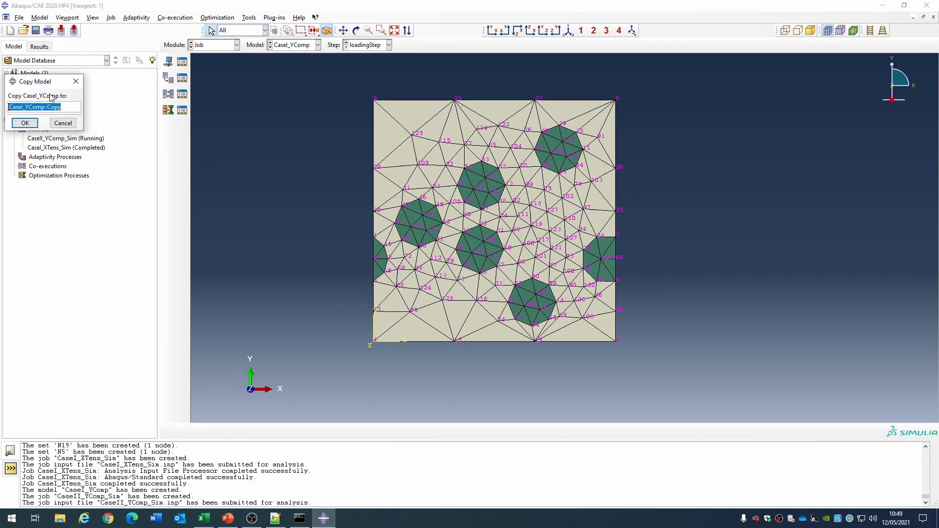
click(24, 107)
text(I)
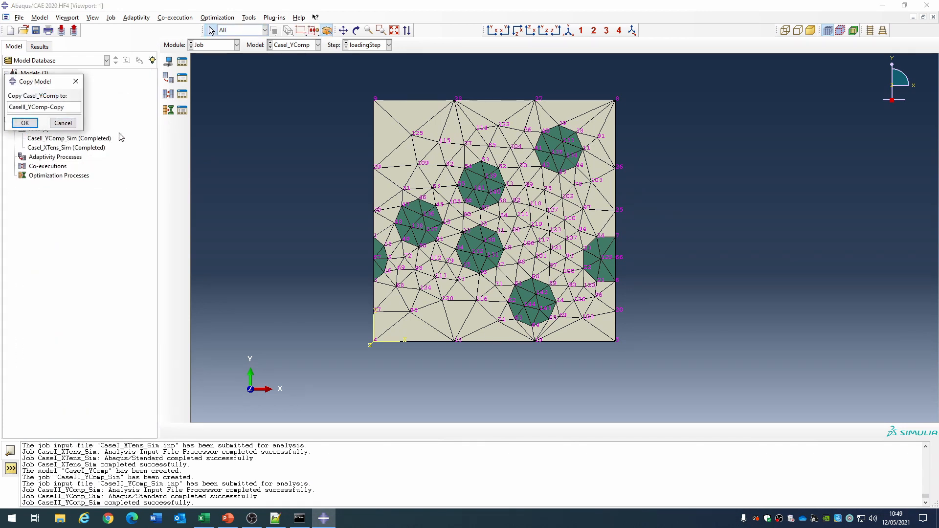
drag(31, 106, 200, 109)
text(XYShear)
click(24, 123)
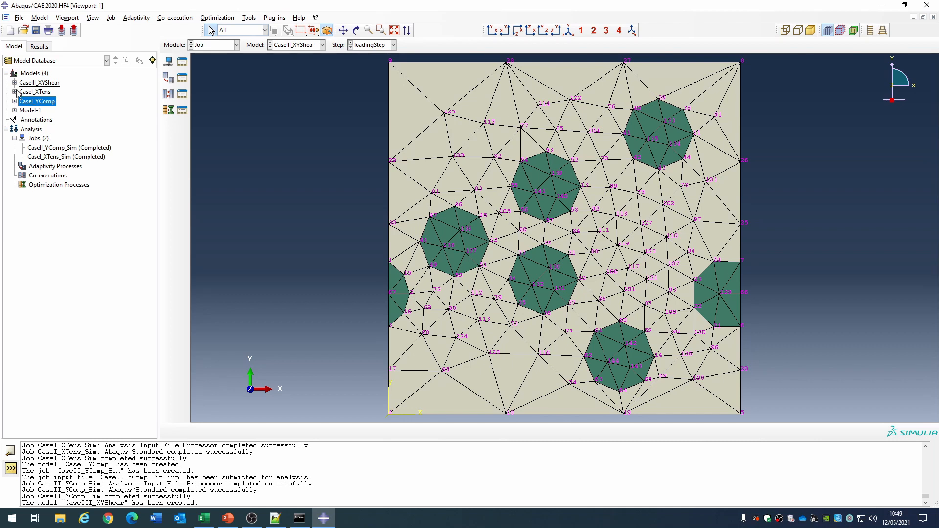
Step: Review the XBackRoller boundary condition's settings in the CaseIII_XYShear model without changing them
click(15, 83)
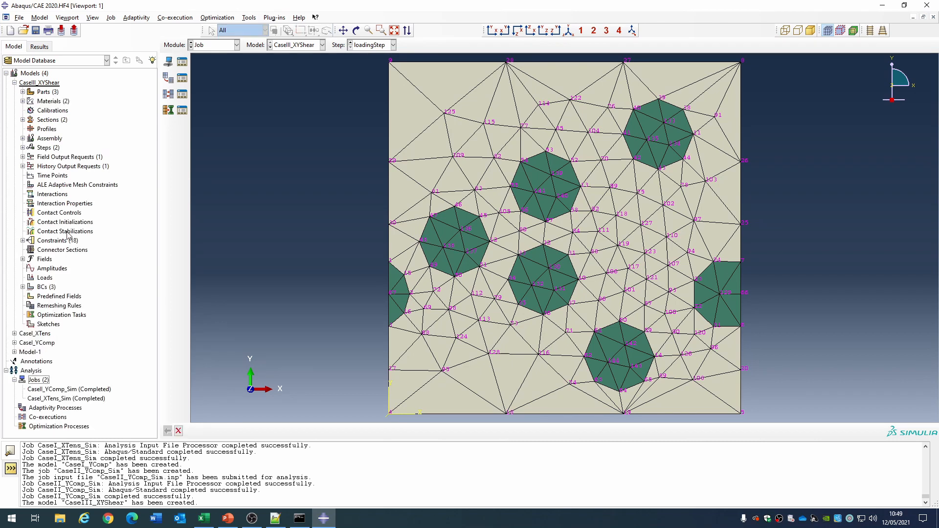
click(22, 287)
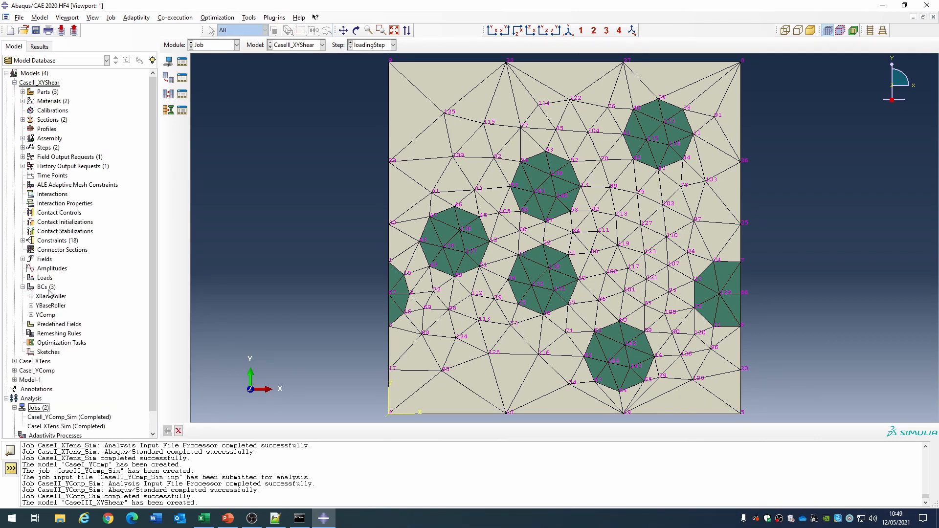
right_click(44, 297)
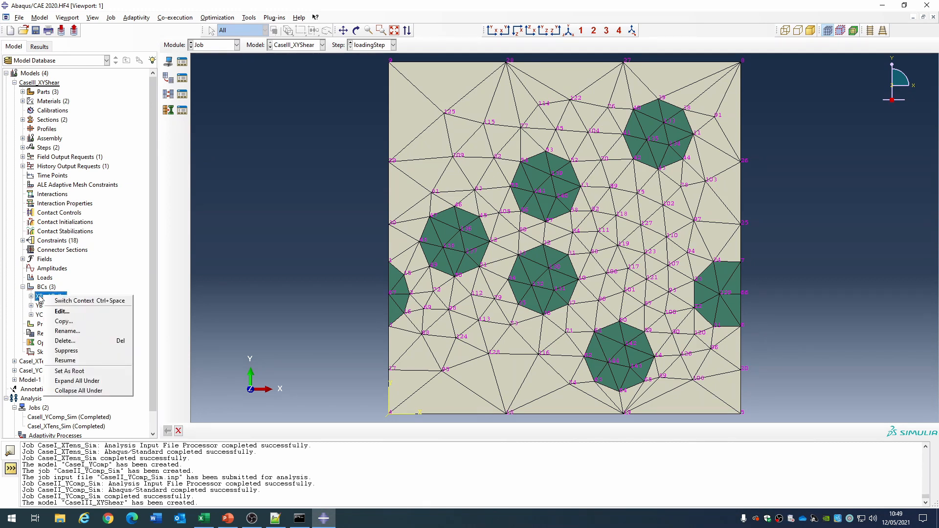
key(Escape)
double_click(41, 297)
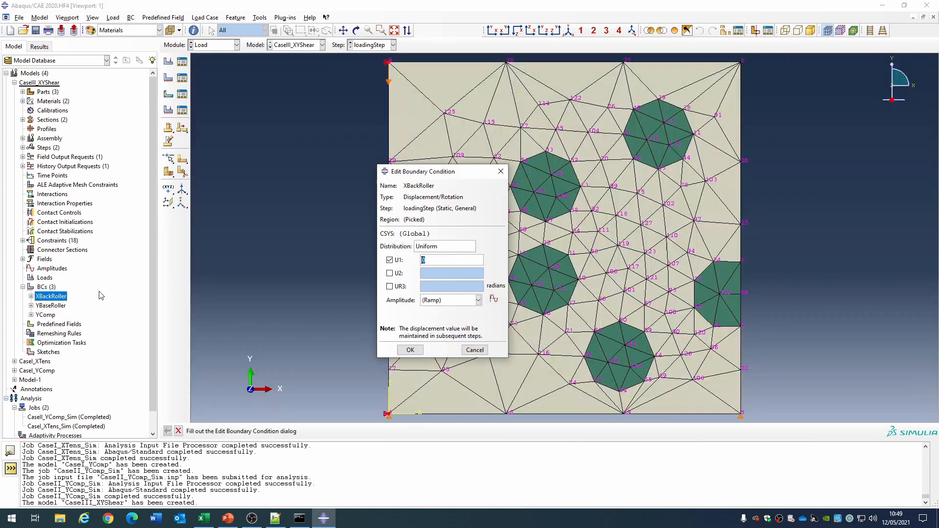
click(474, 350)
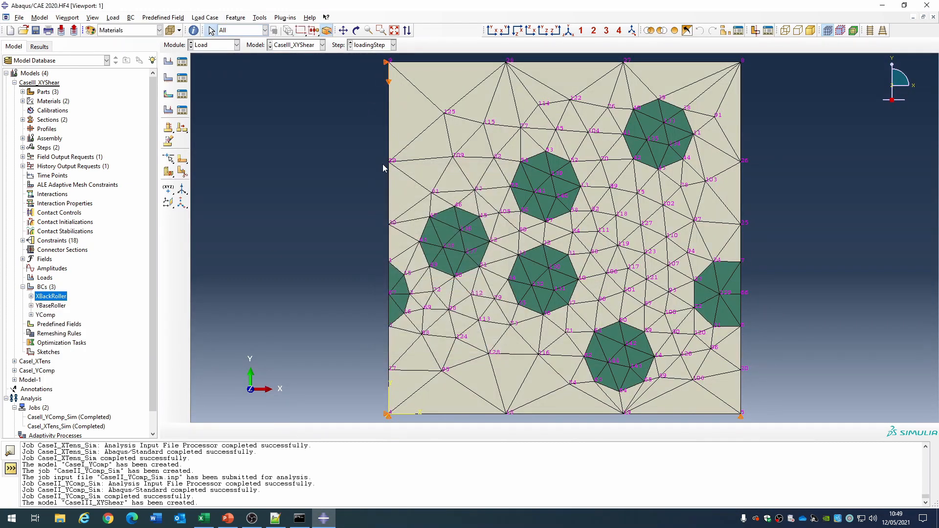
Step: Rename the XBackRoller boundary condition as XBackFixed and constrain U2 in it in addition to U1
right_click(59, 302)
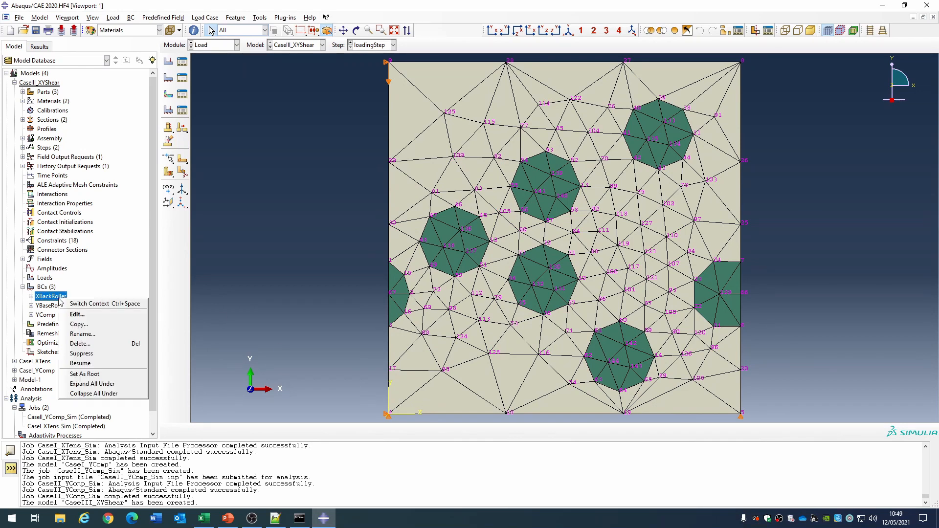
click(145, 335)
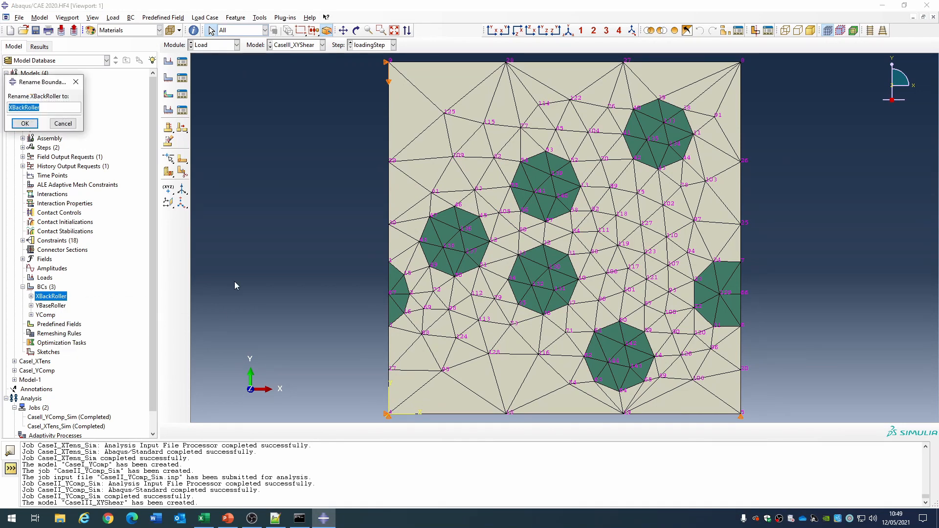
text(XBackFixed)
key(Return)
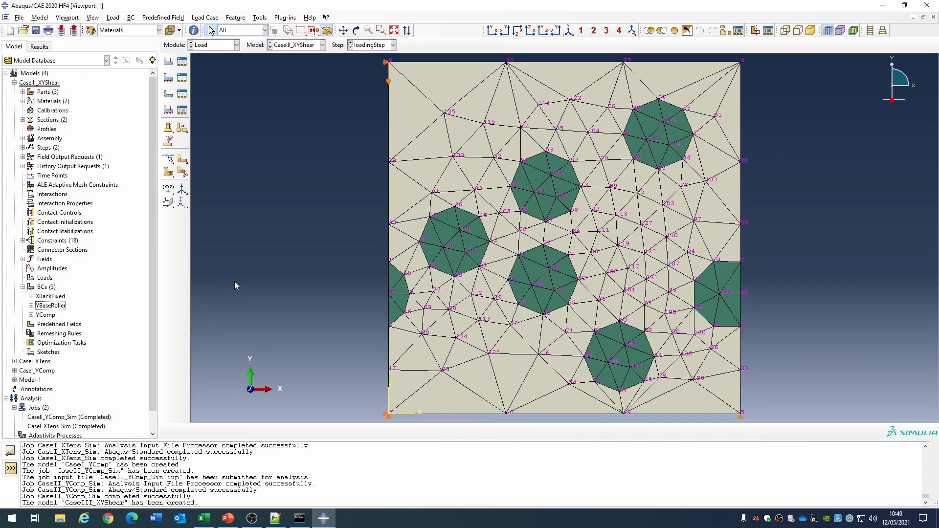
double_click(45, 298)
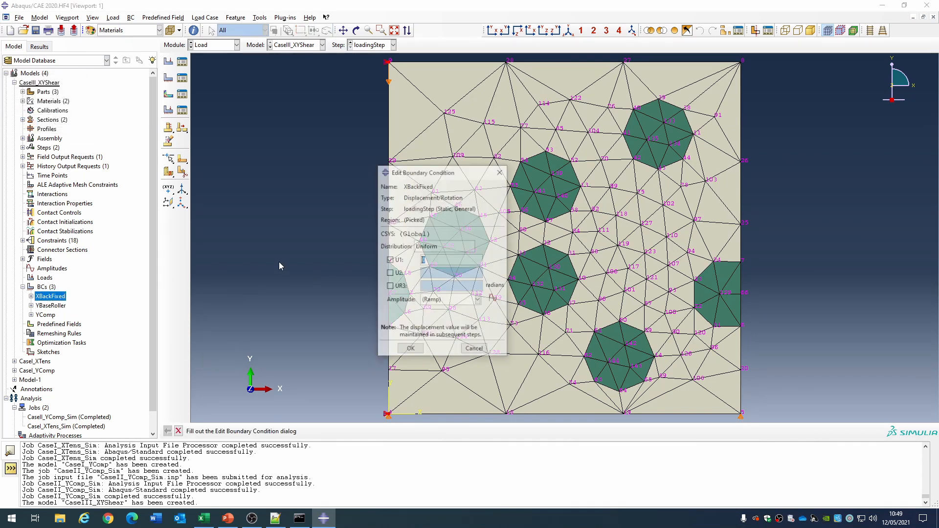
click(411, 350)
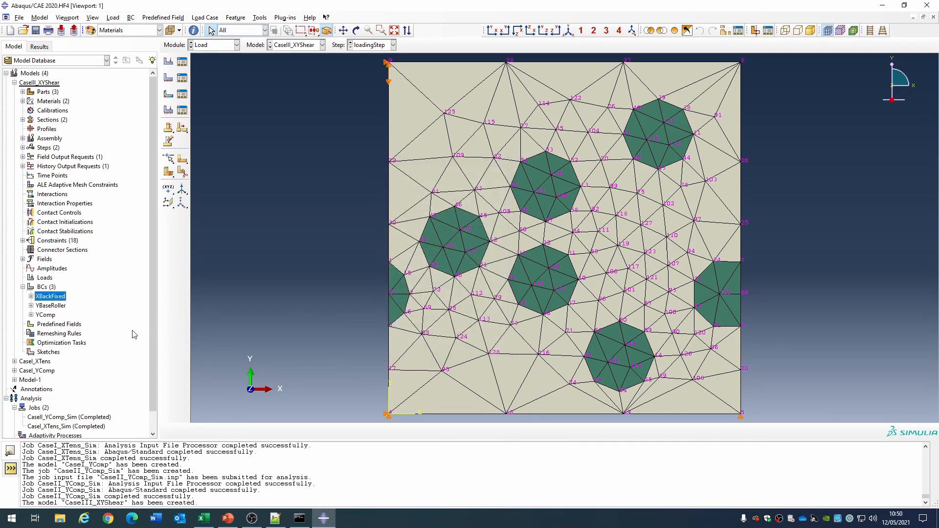
Step: Suppress the YBaseRoller and YComp boundary conditions of the CaseIII_XYShear model
click(55, 305)
right_click(58, 307)
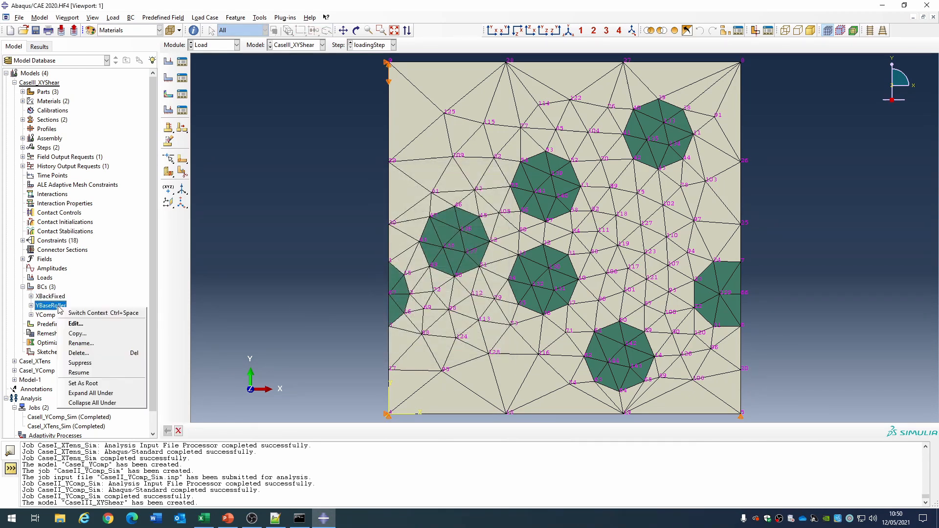
click(80, 363)
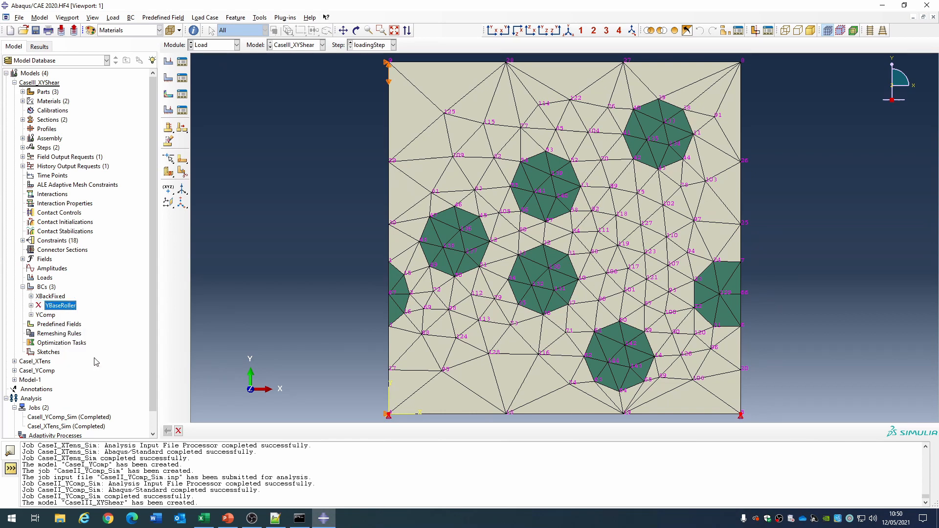
click(52, 315)
right_click(52, 316)
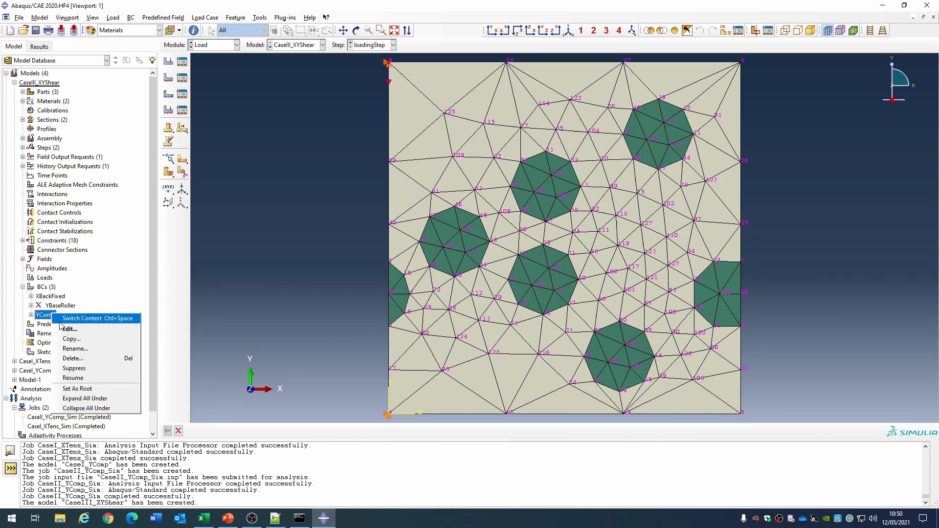
click(92, 369)
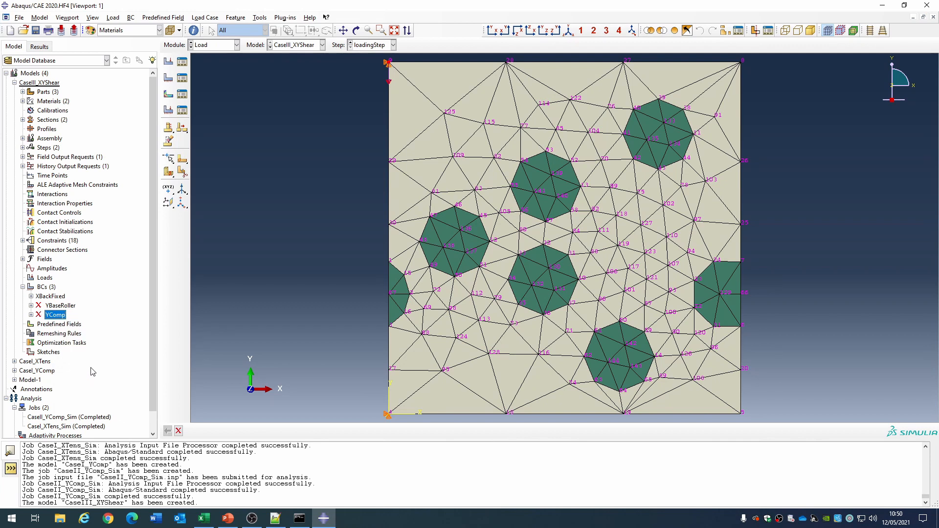
Step: Create a displacement/rotation boundary condition XFrontRoller in the Initial step, constraining U1 at the RVE's upper-right and lower-right corner nodes
click(47, 288)
double_click(51, 288)
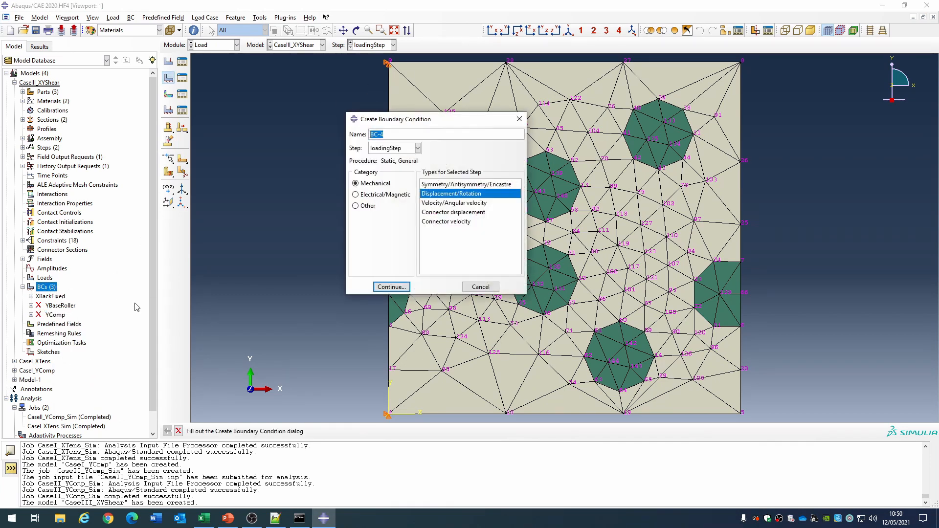
text(XFrontRoller)
click(406, 151)
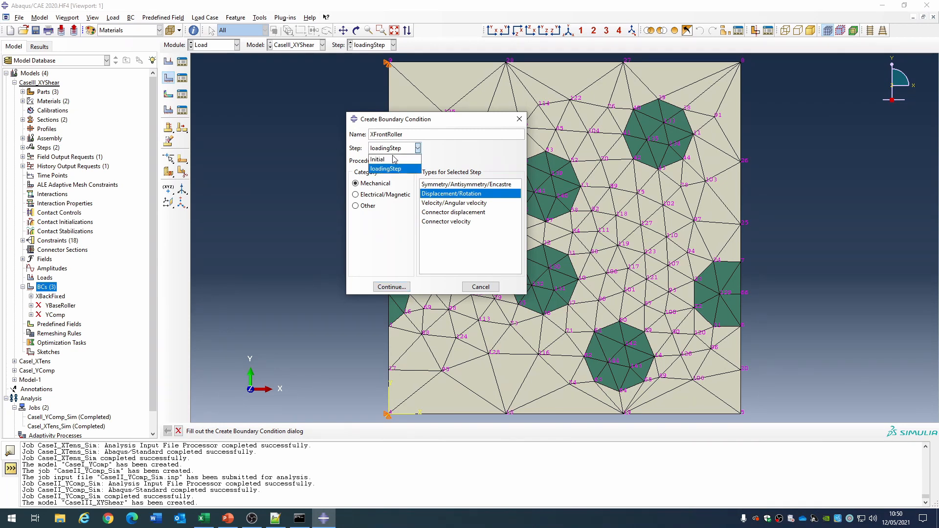
click(387, 157)
click(392, 287)
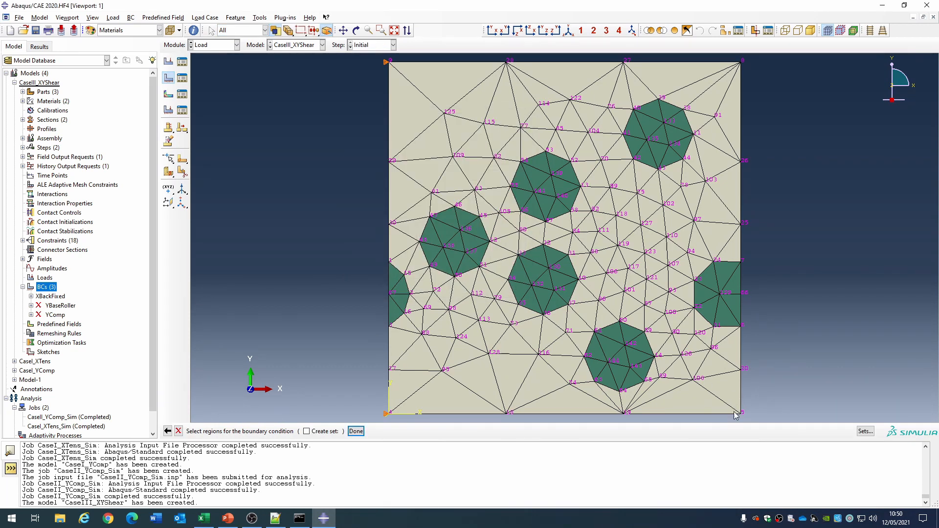
click(742, 62)
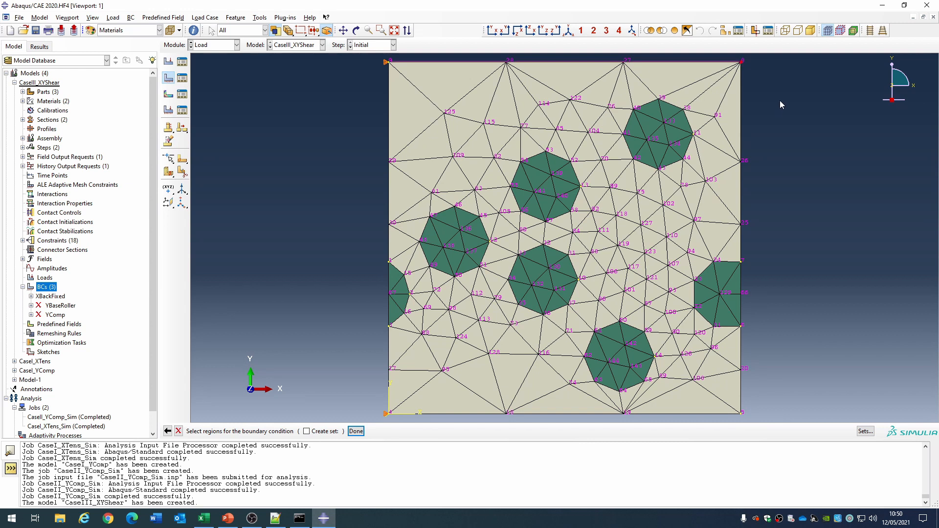
shift+click(742, 414)
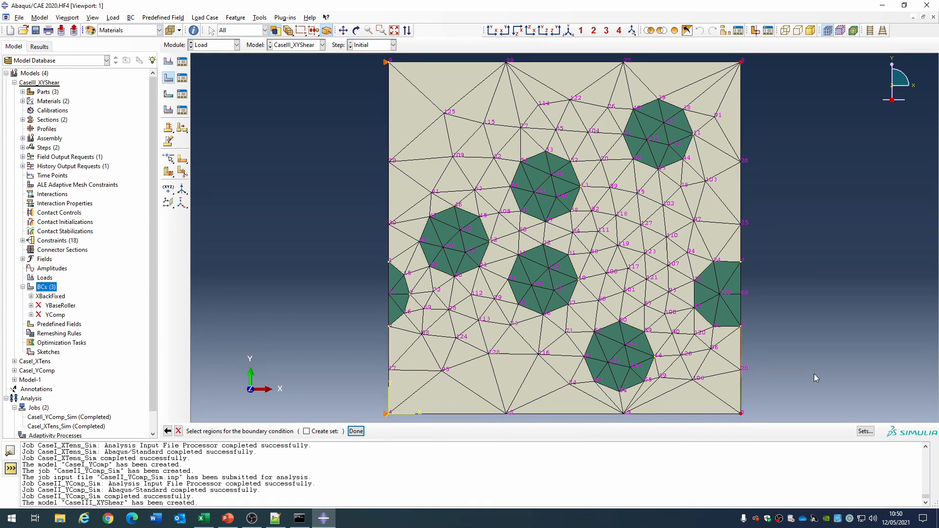
click(356, 431)
click(392, 245)
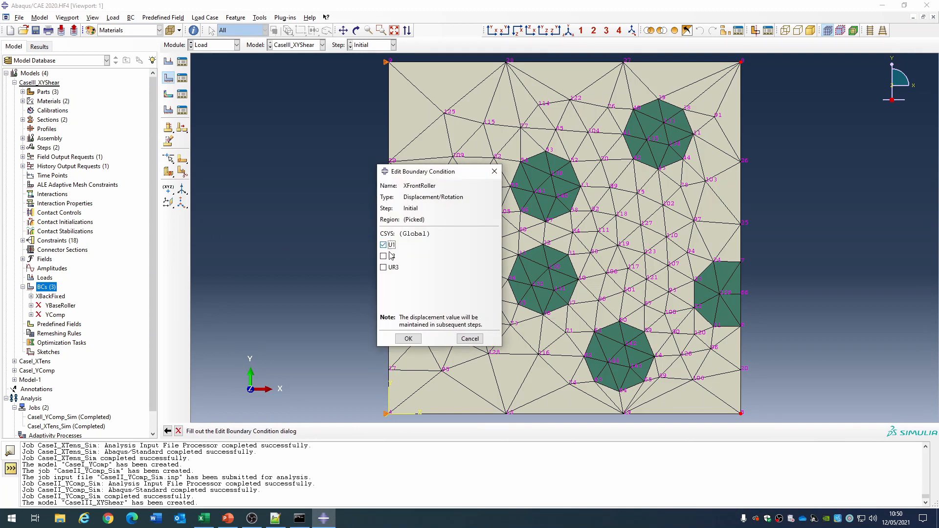
click(408, 339)
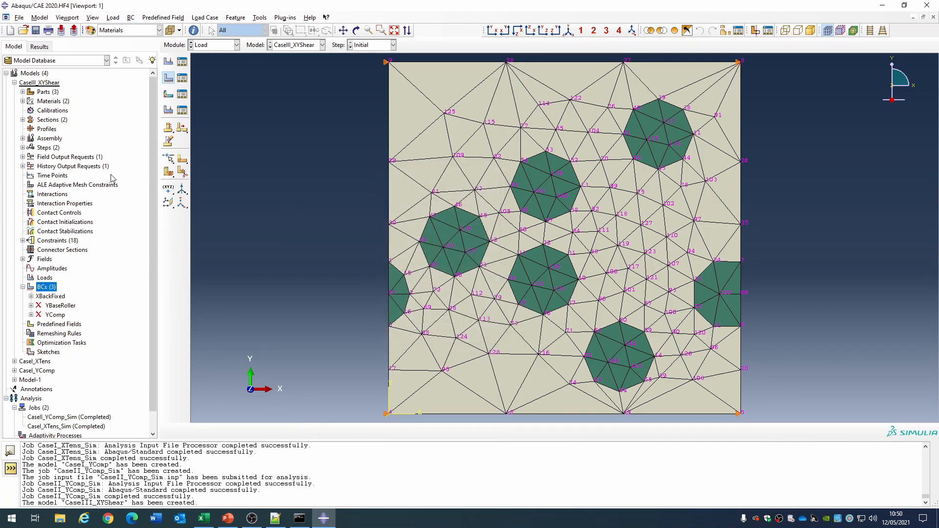
Step: Create a displacement/rotation boundary condition XYShear in loadingStep at the RVE's lower-right corner node with U2 set to 20
double_click(51, 290)
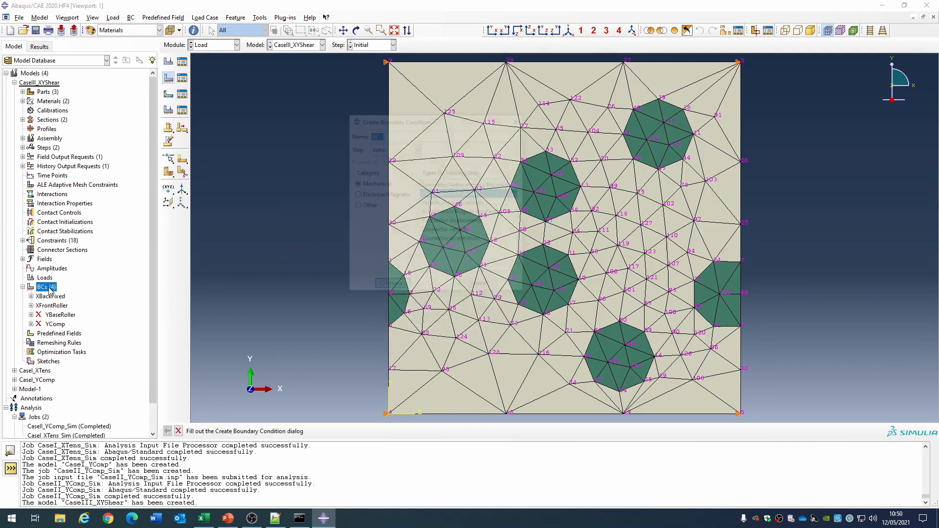
text(XYShear)
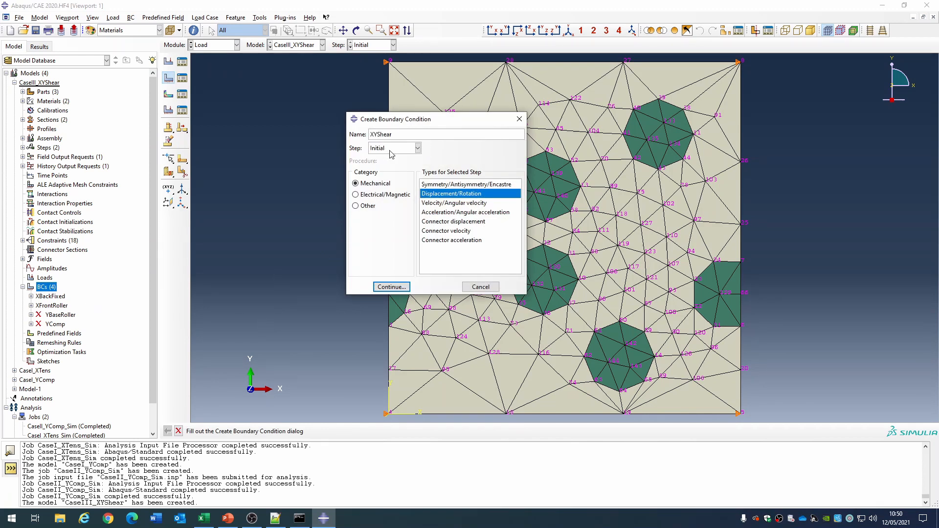
click(392, 149)
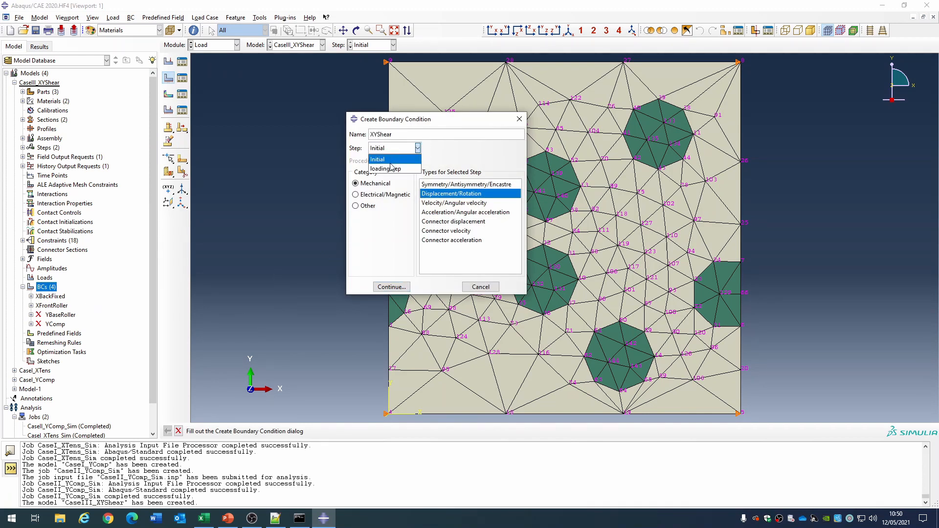
click(388, 166)
click(392, 287)
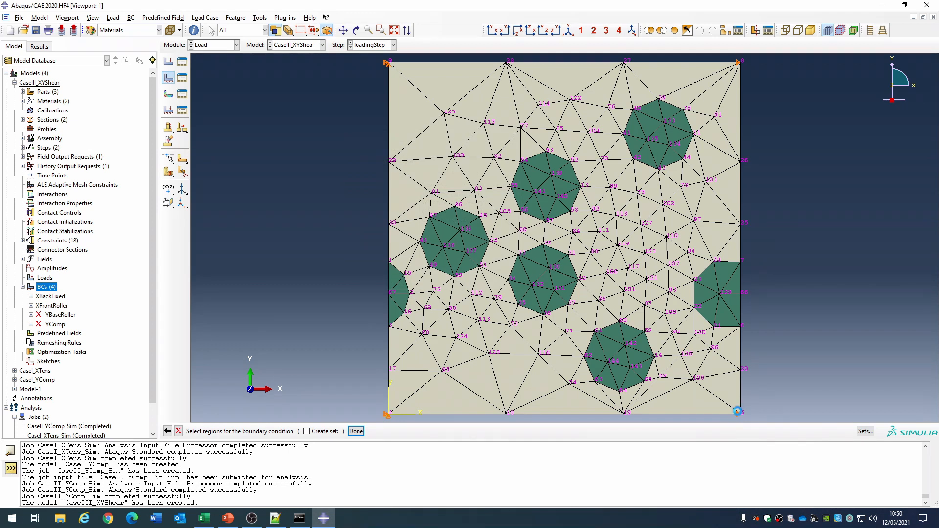
click(741, 414)
click(356, 430)
click(385, 274)
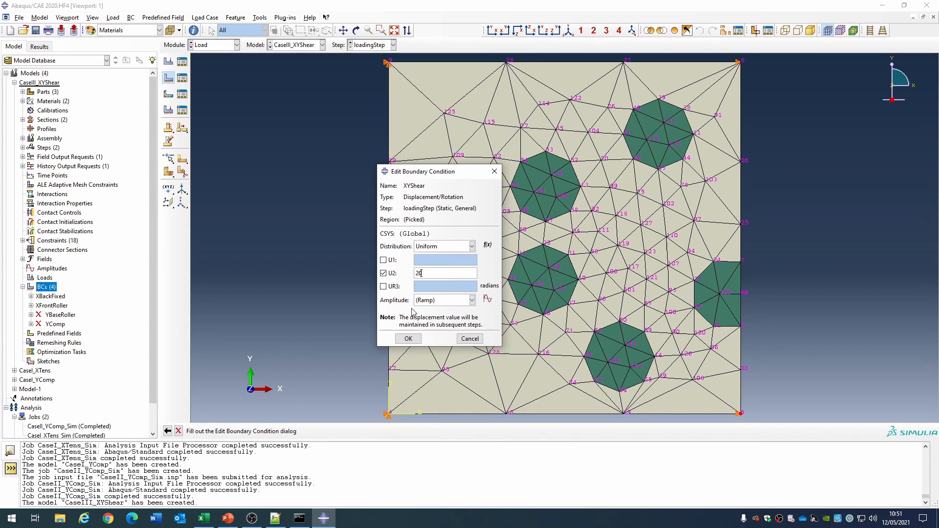
click(408, 339)
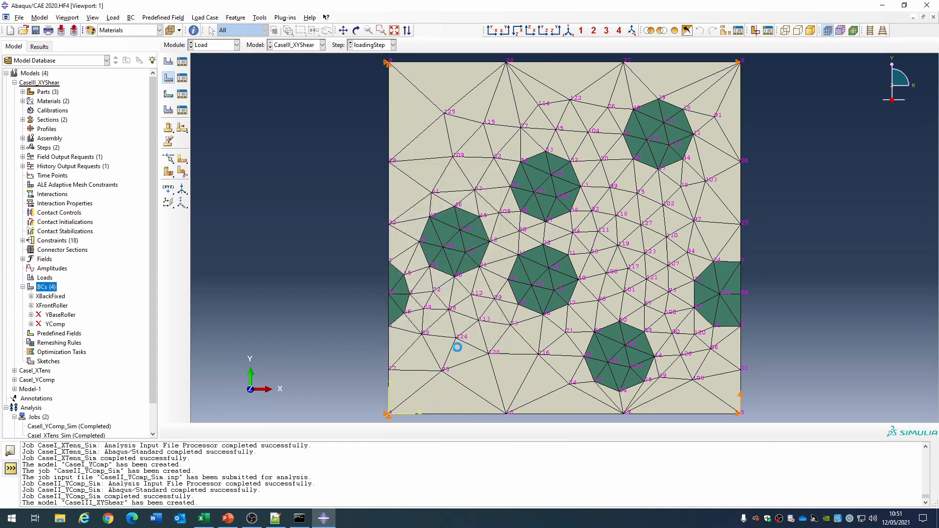
Step: Create a job named CaseIII_XYShear_Sim for the CaseIII_XYShear model and submit it for analysis
scroll(73, 371, down, 2)
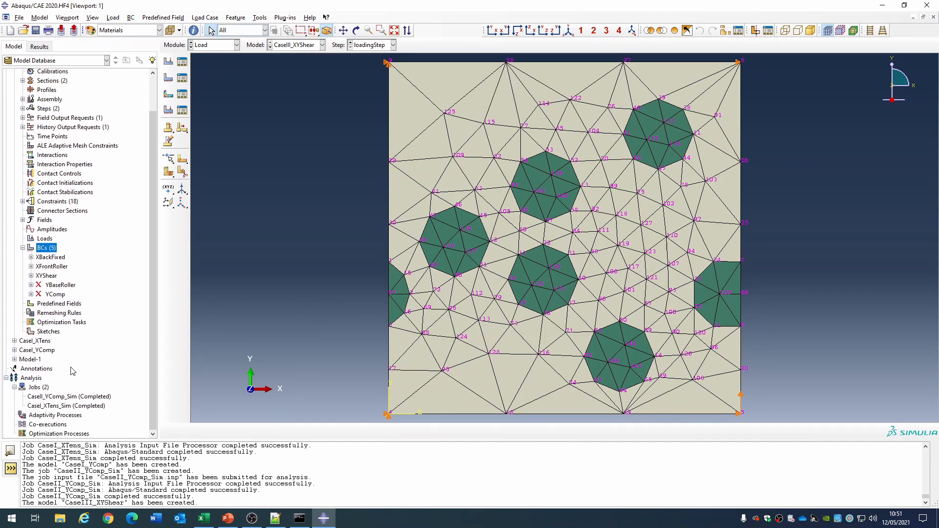
click(39, 388)
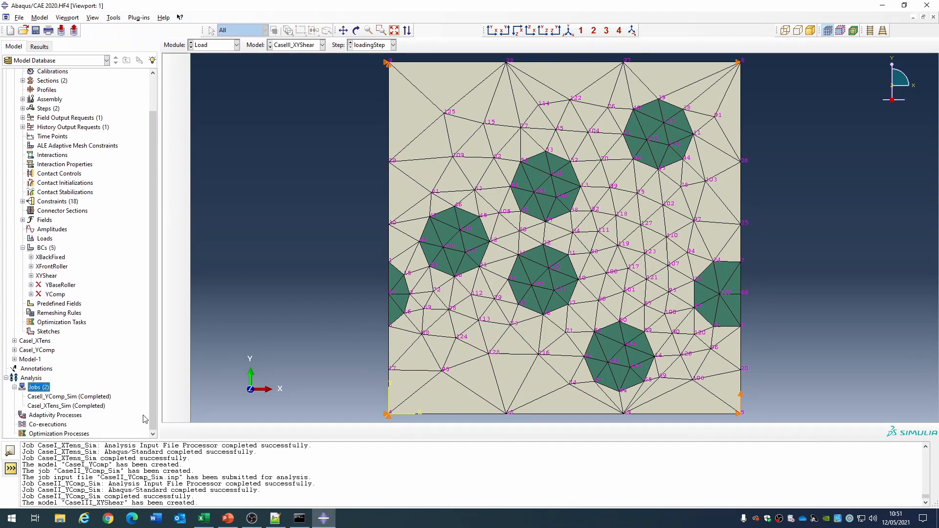
text(CaseIII_X)
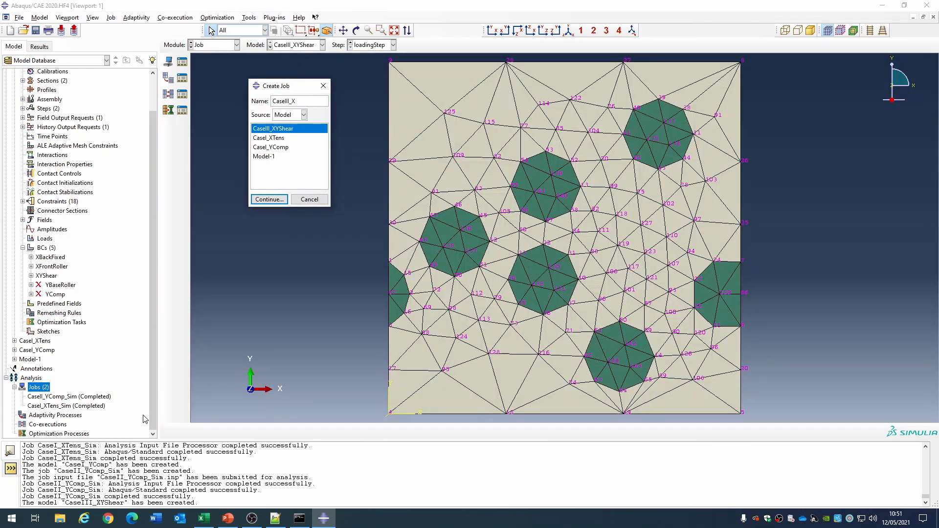
text(YShear_Sim)
key(Return)
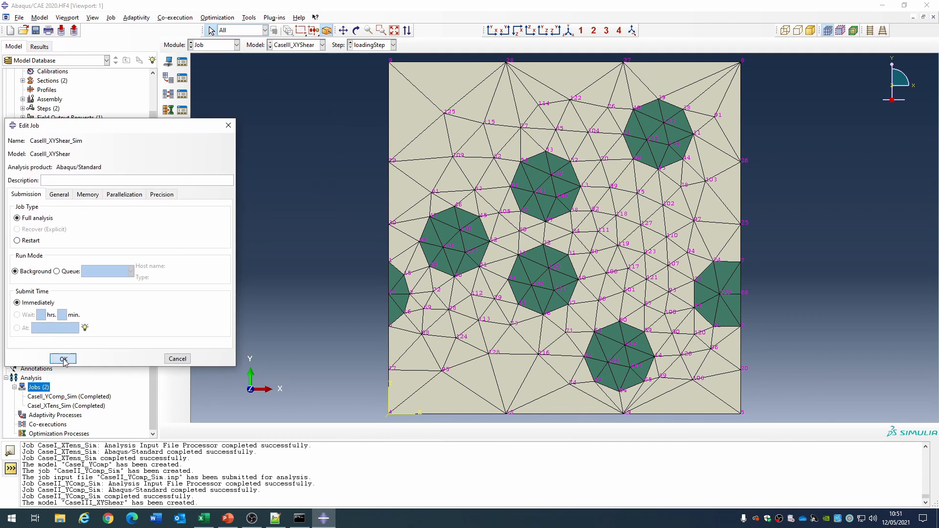
click(63, 359)
right_click(71, 399)
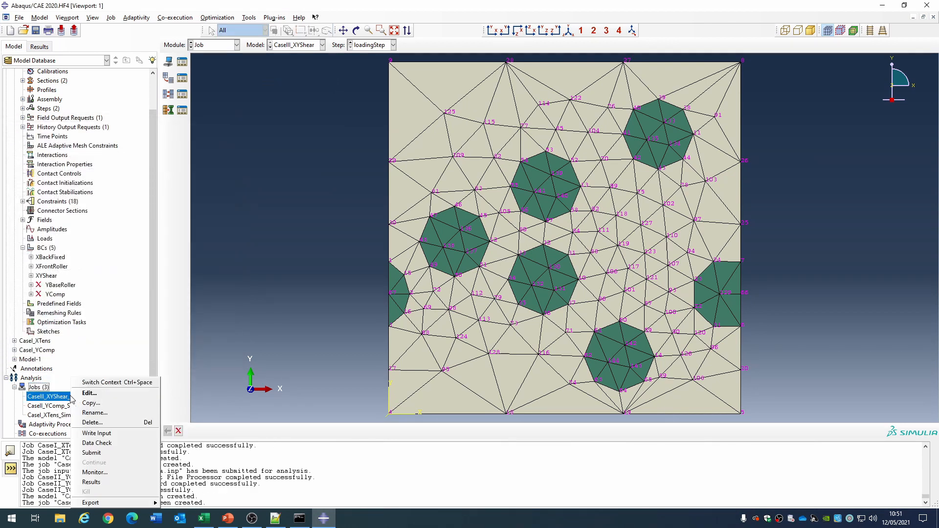
click(103, 453)
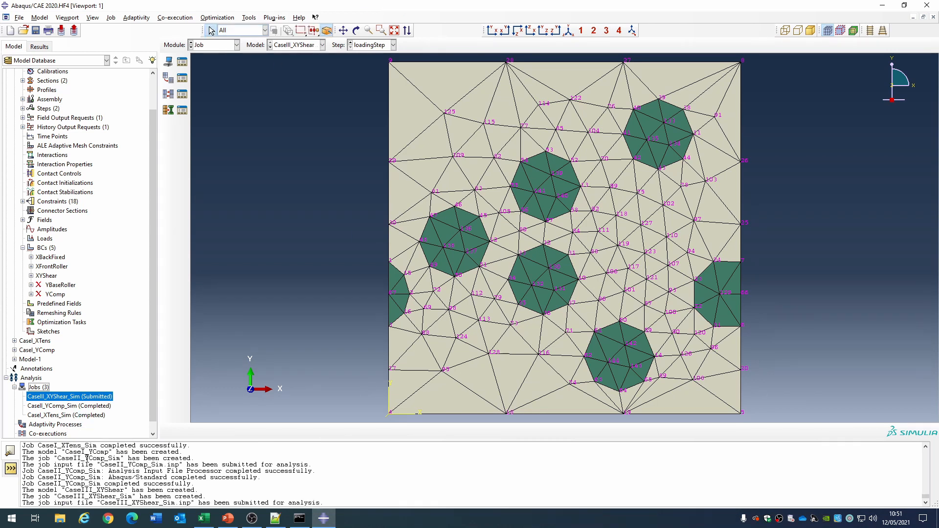
Step: Open the results of the CaseI_XTens_Sim job and show the Mises stress contours on the deformed shape
right_click(75, 417)
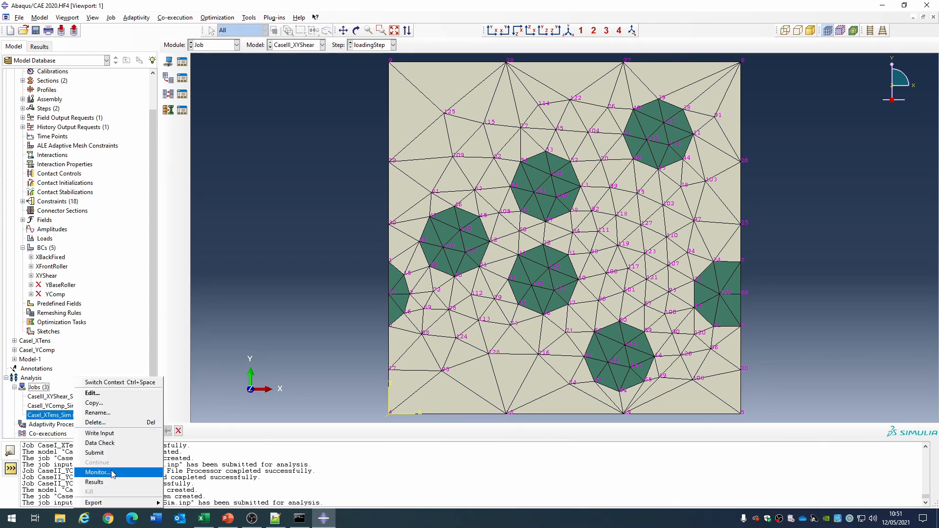
click(94, 482)
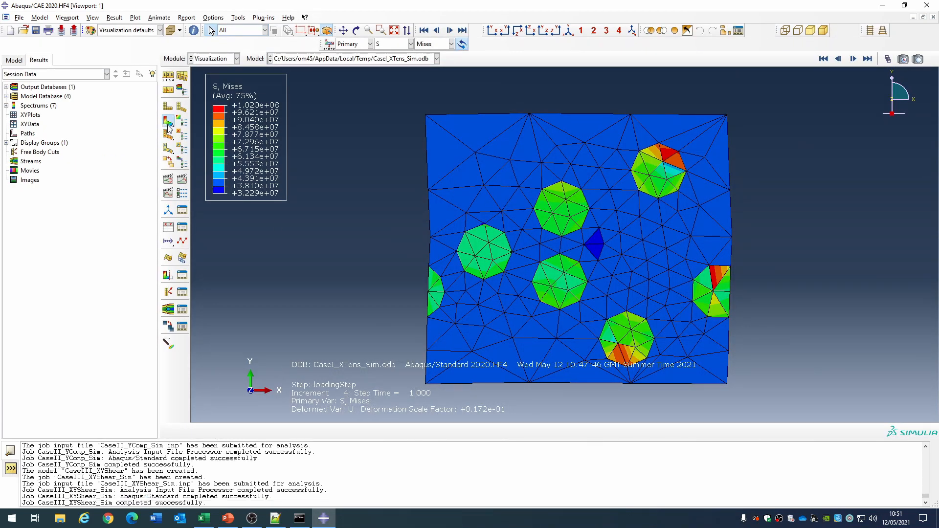
Step: Play the time-history animation of the x-tension Mises stress results and stop it
click(180, 180)
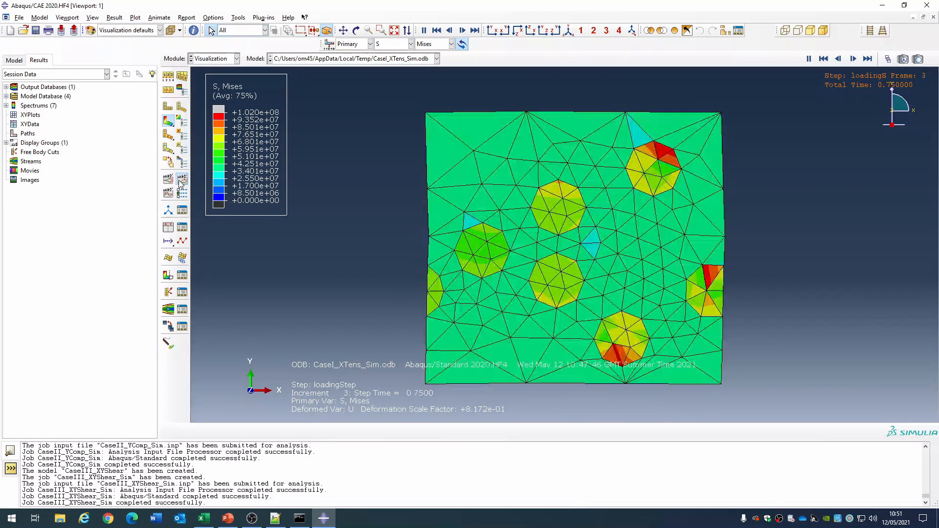
click(181, 182)
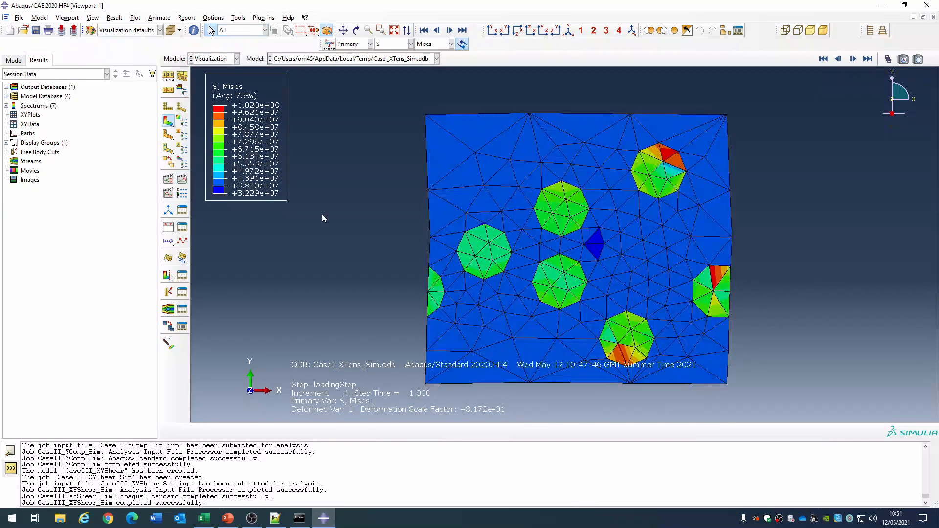
Step: Apply a uniform deformation scale factor of 2 and then 4, and switch the contour variable to plastic strain PE
click(168, 77)
click(70, 161)
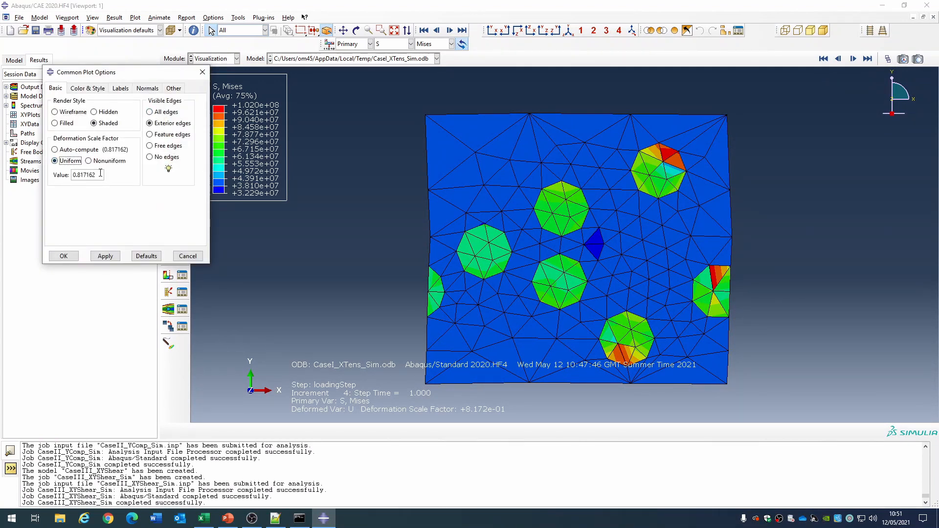
drag(100, 175, 69, 174)
text(2)
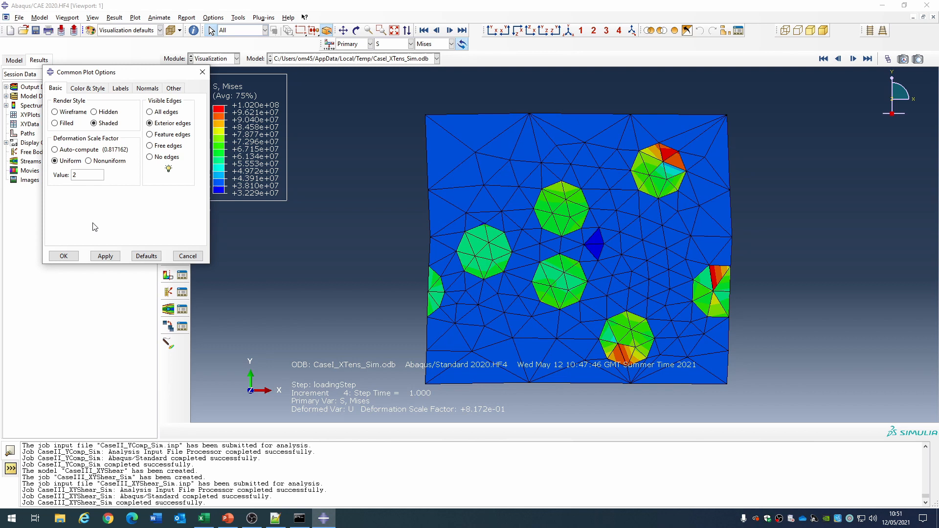
click(103, 256)
click(87, 174)
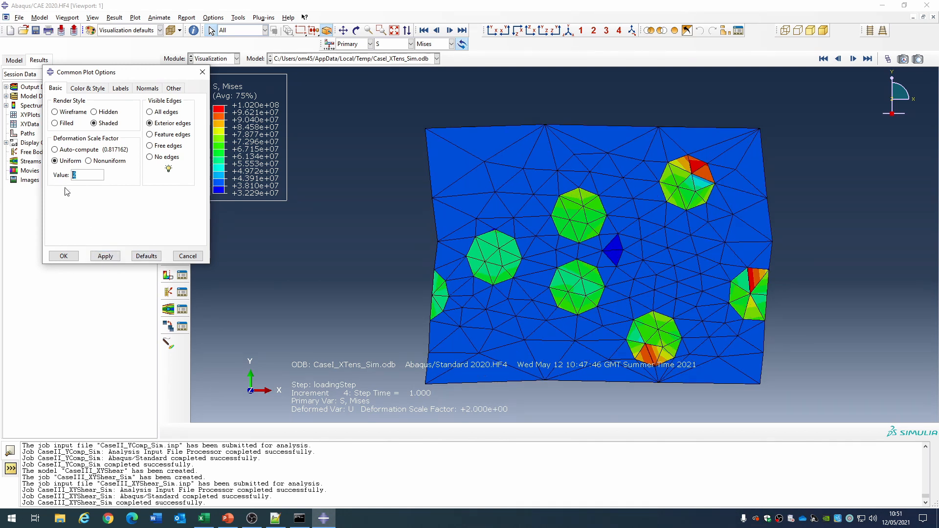
text(4)
click(113, 259)
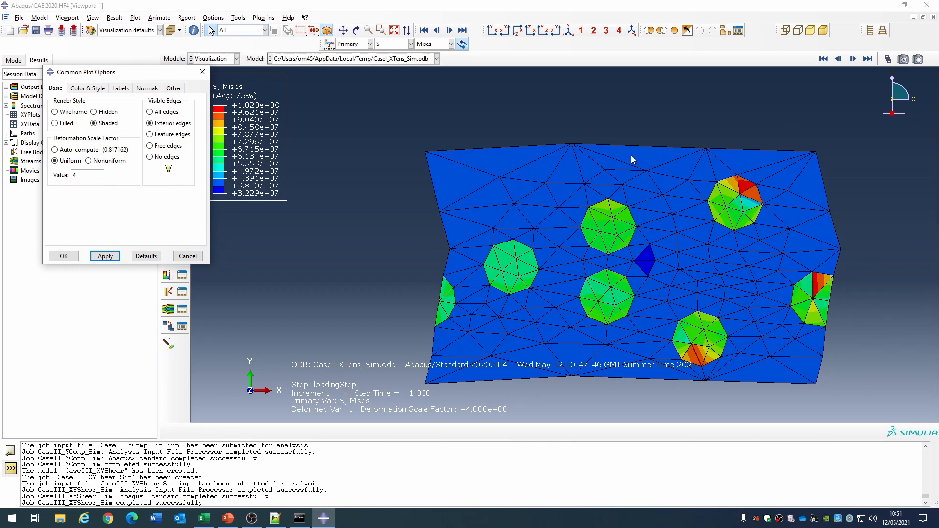
click(389, 45)
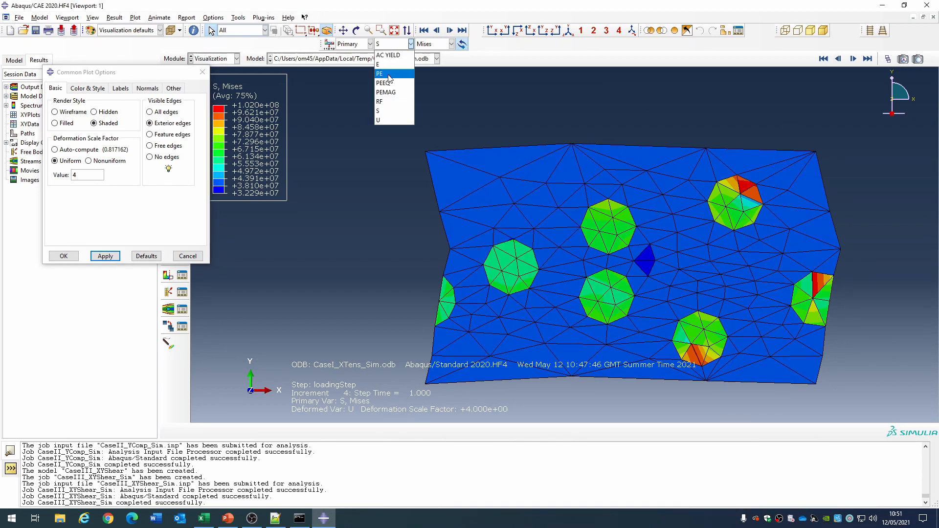
click(389, 74)
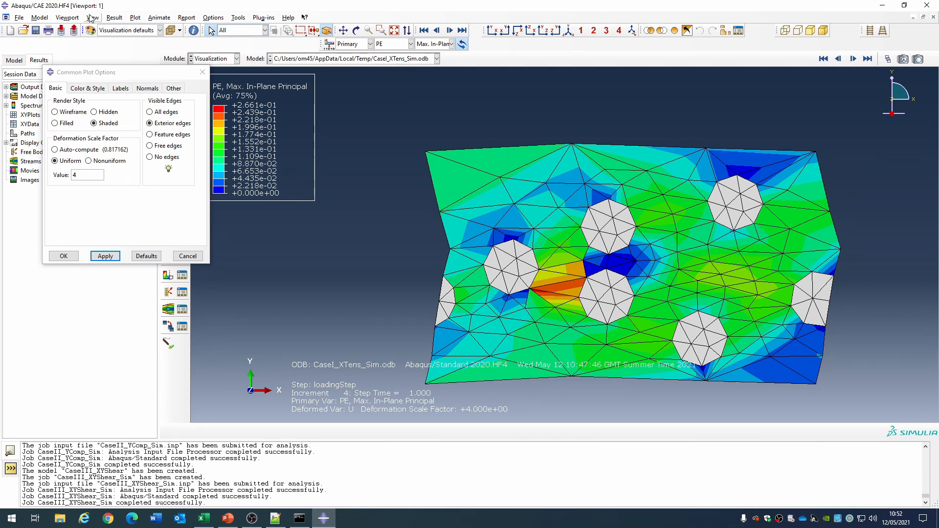
Step: Turn off all viewport annotations except the triad and the legend
click(67, 17)
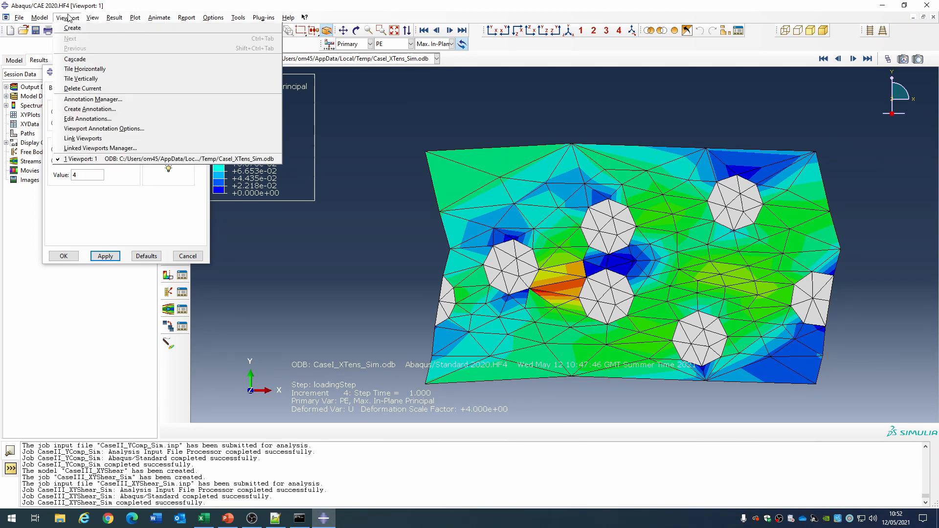
click(108, 129)
click(58, 240)
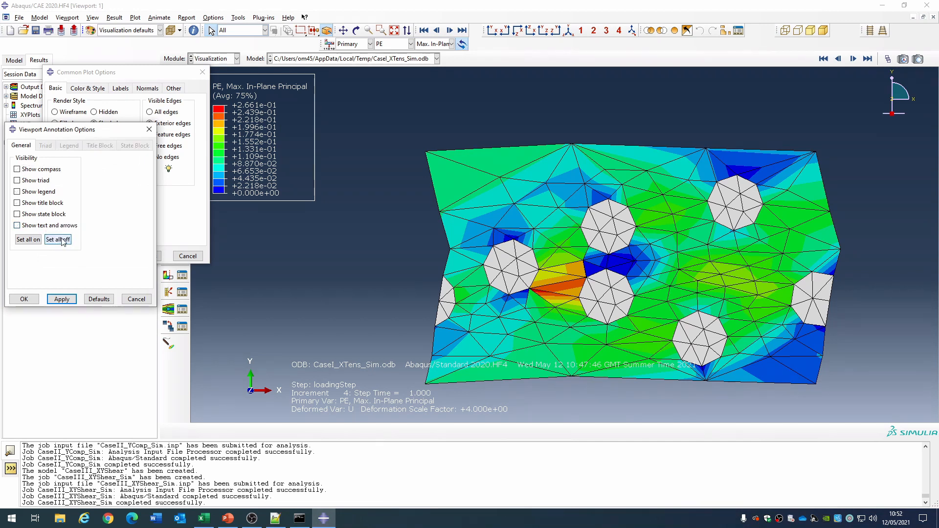
click(35, 181)
click(35, 193)
Step: Set the legend font size to 20 points and apply the annotation settings
click(69, 146)
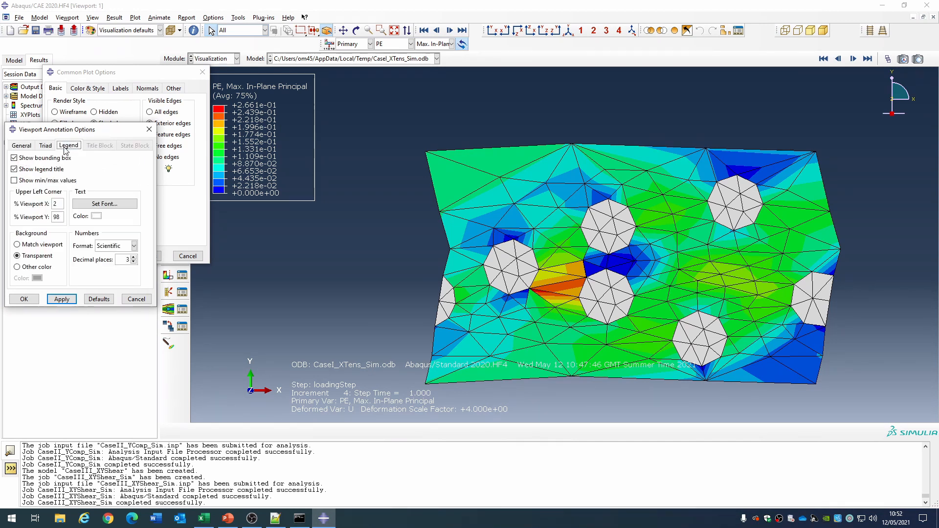
click(104, 203)
drag(430, 215, 411, 220)
text(20)
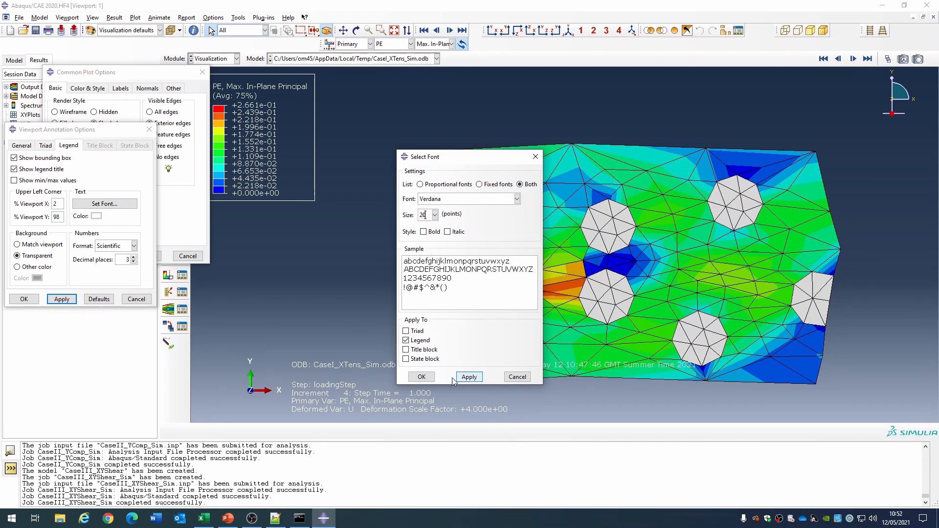
click(422, 377)
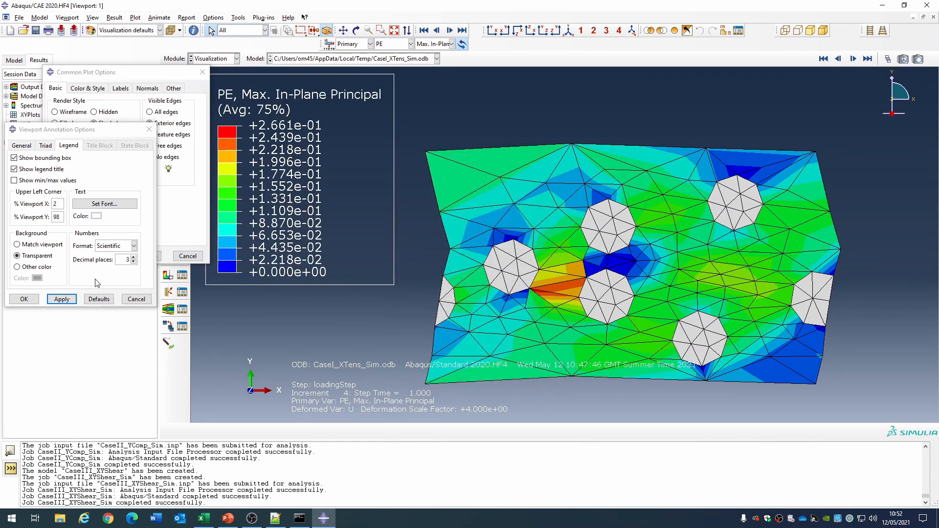
click(24, 298)
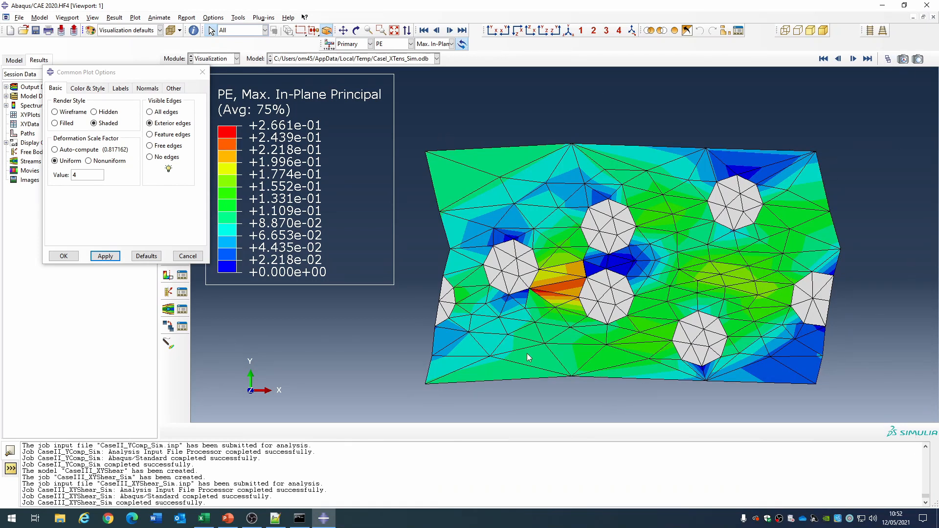
Step: Try a uniform deformation scale factor of 8 on the x-tension plot, and settle on 6
click(59, 179)
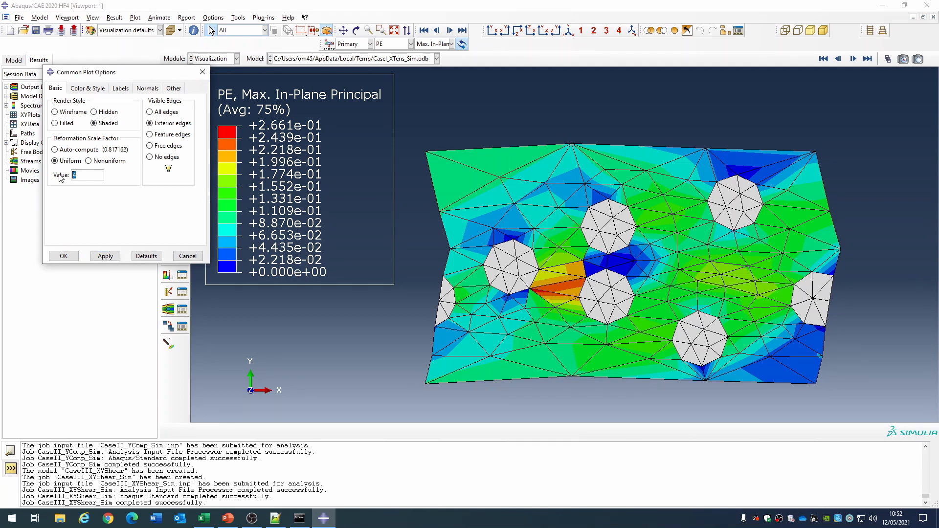
text(8)
click(105, 256)
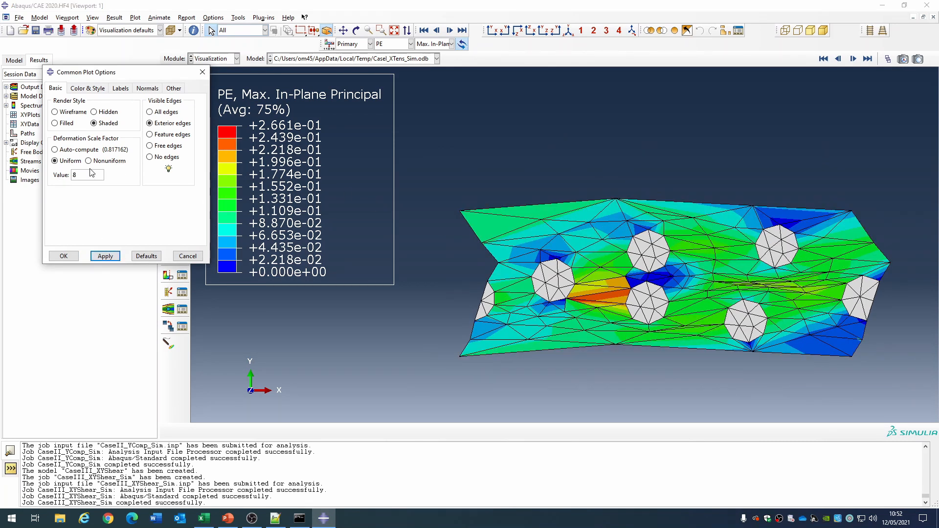
click(58, 175)
text(6)
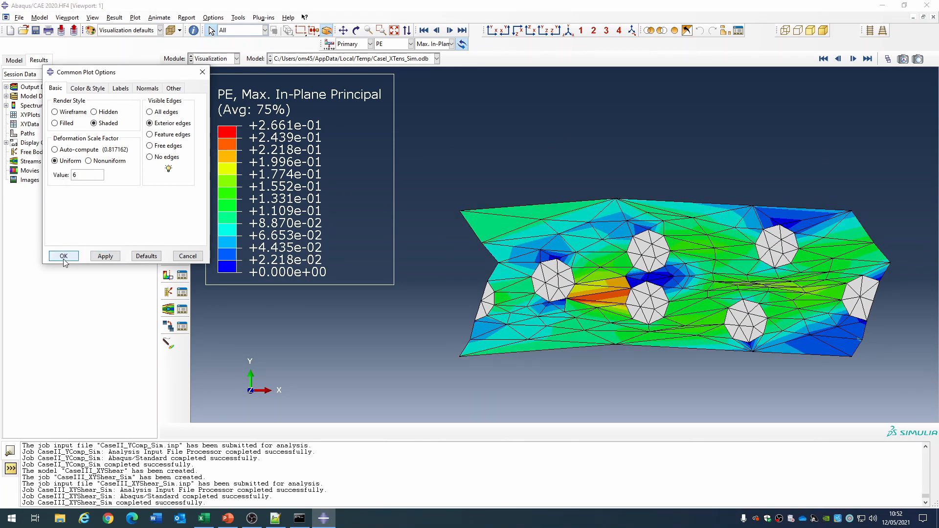
click(77, 259)
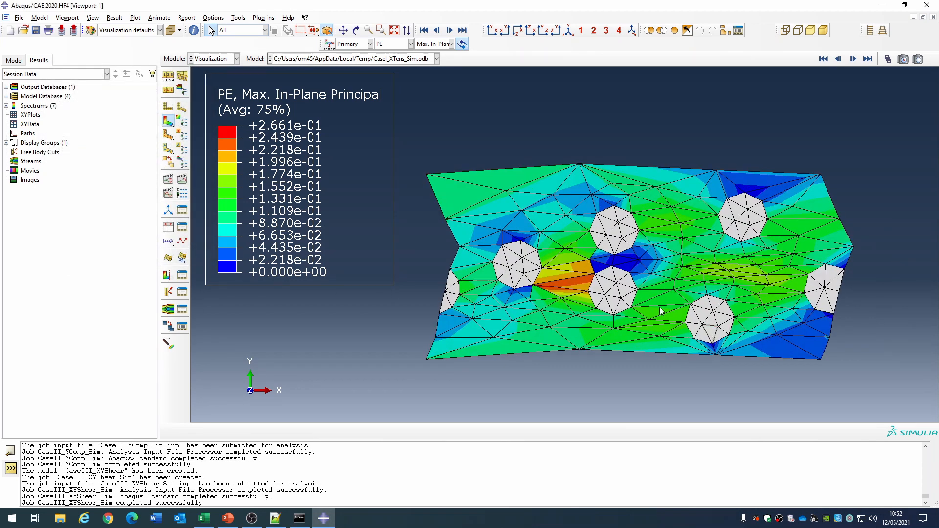
Step: Hide the legend title in the viewport
click(67, 18)
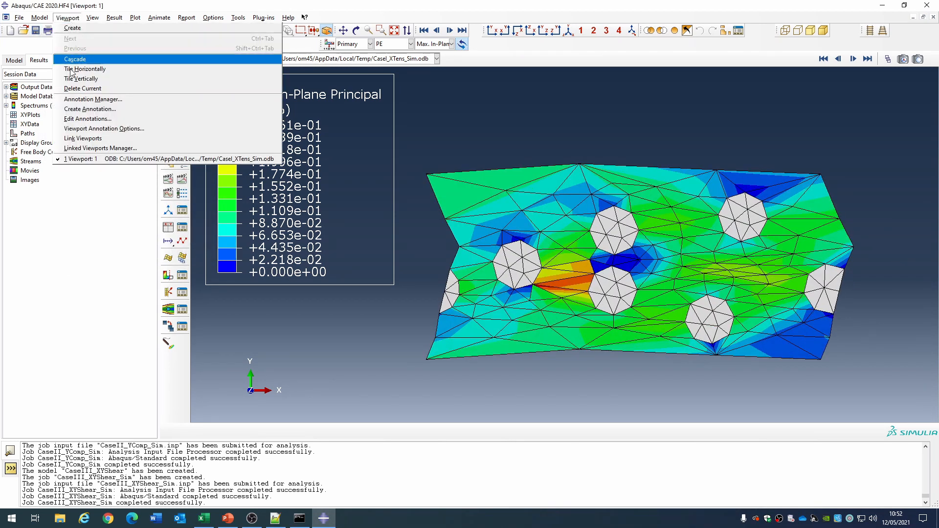
click(105, 130)
click(68, 146)
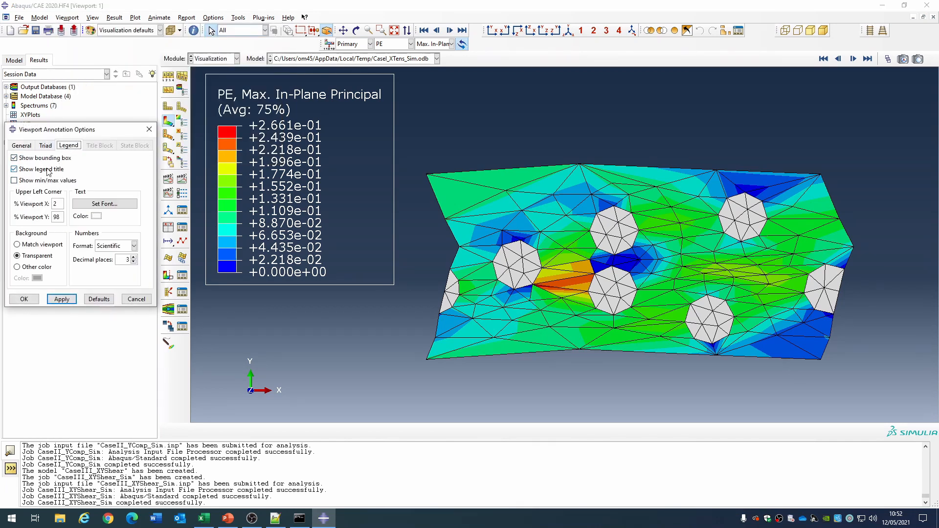
click(33, 169)
click(24, 298)
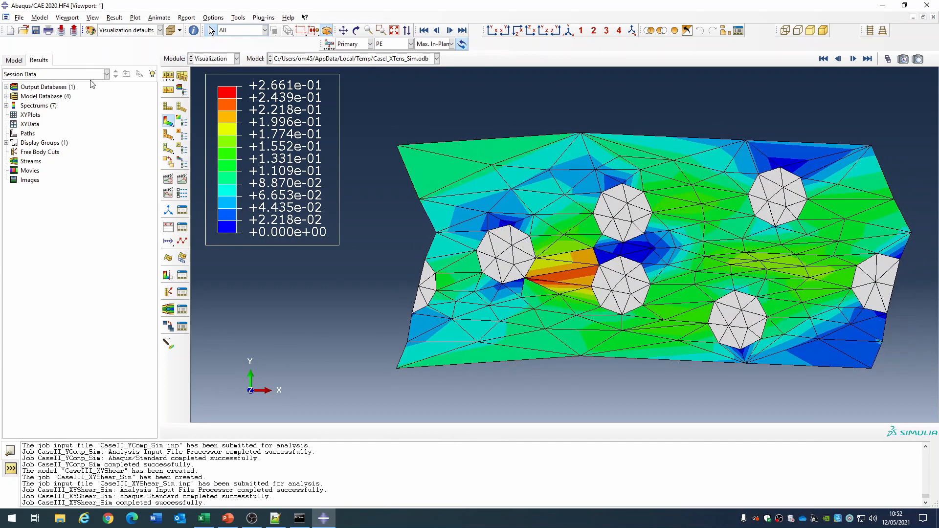
Step: Restore the legend title and hide the legend's bounding box
click(67, 17)
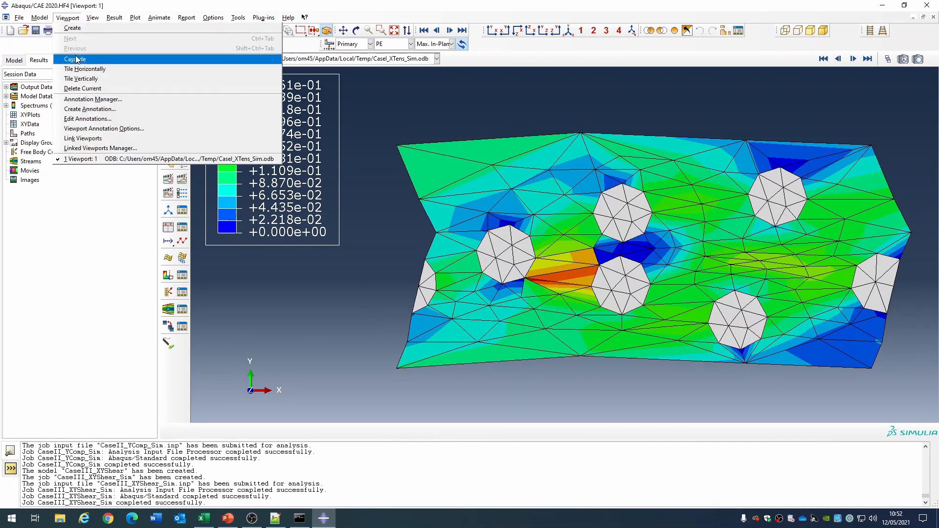
click(97, 129)
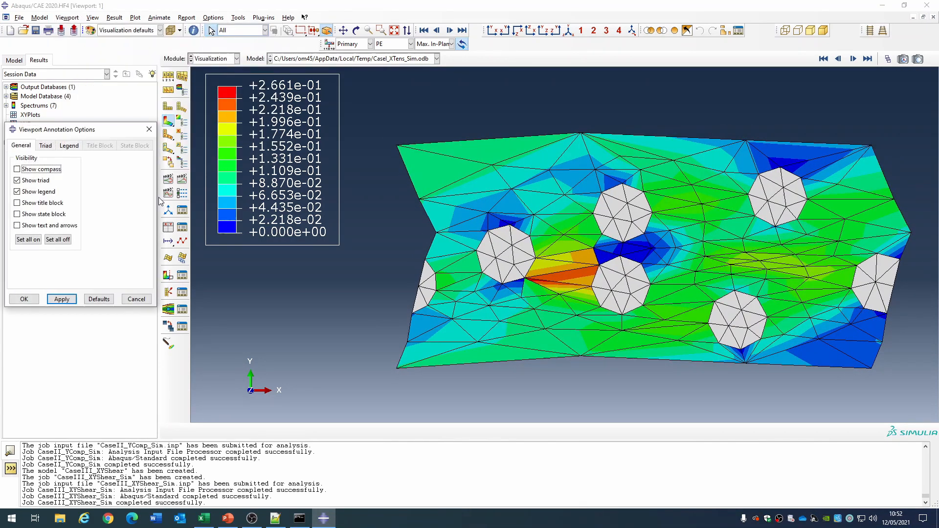
click(69, 146)
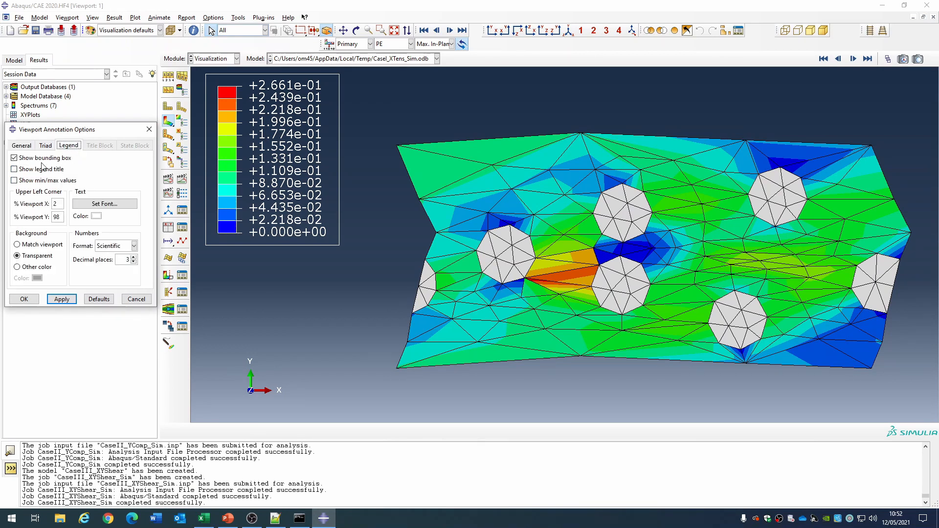
click(44, 158)
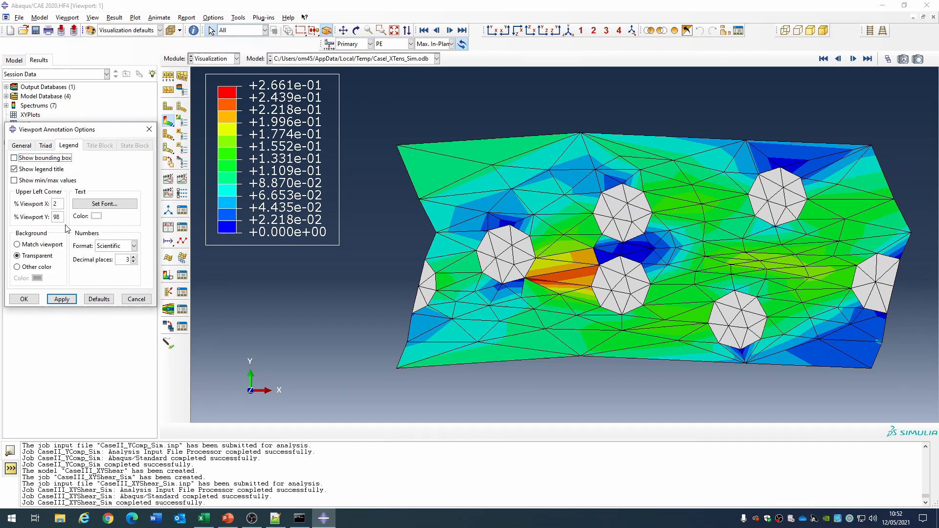
click(24, 299)
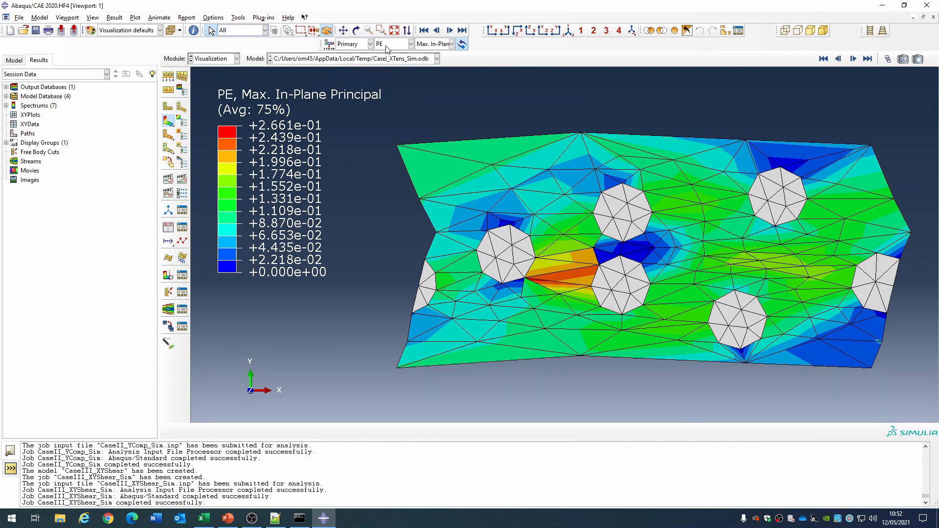
Step: Open the results of the CaseII_YComp_Sim job and plot the Mises stress contours on the deformed shape
click(19, 65)
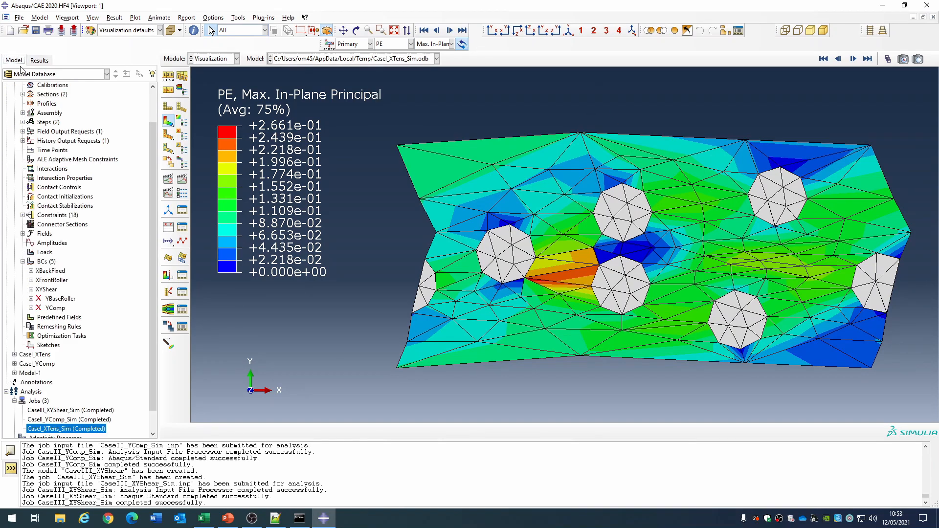
right_click(93, 421)
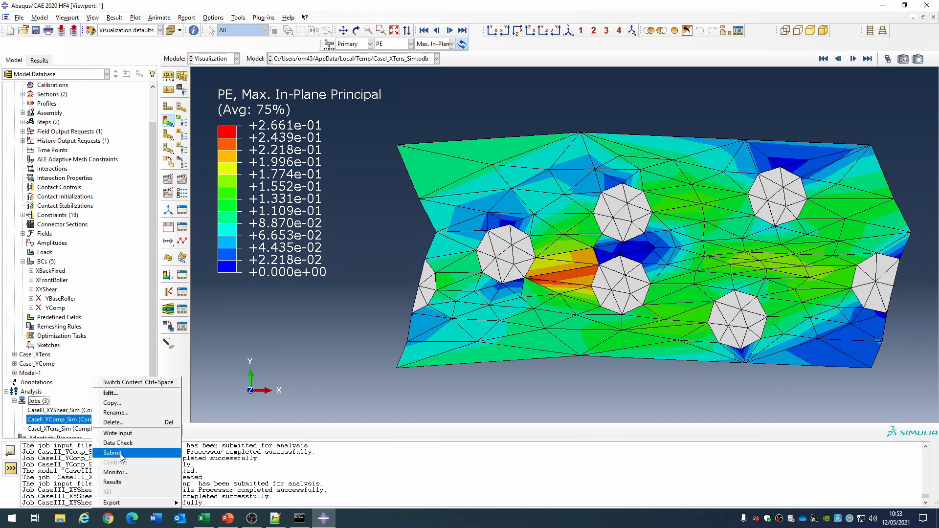
click(112, 482)
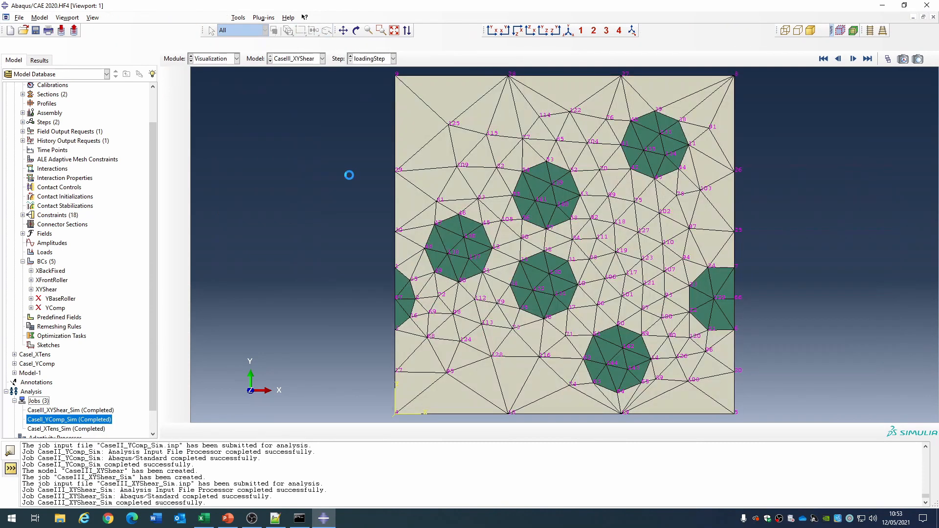
click(170, 124)
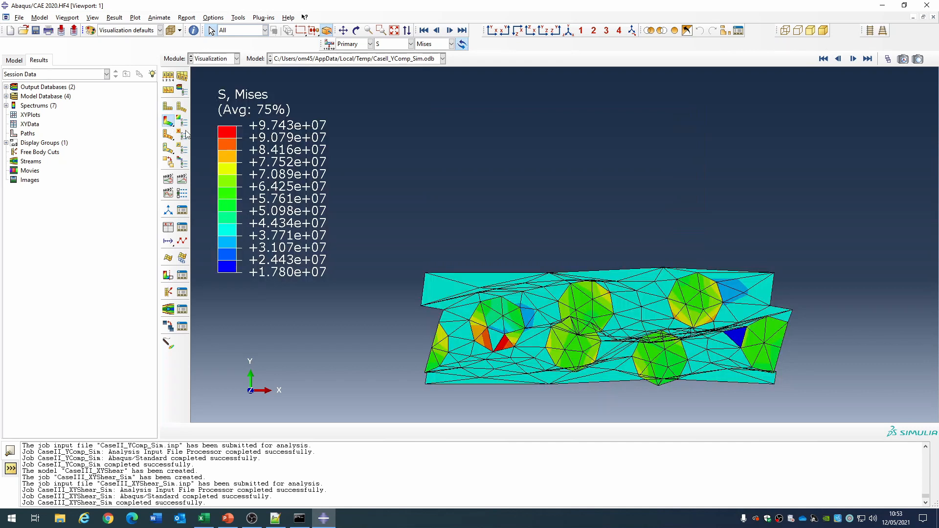
Step: Set the uniform deformation scale factor of the y-compression plot to 3
click(168, 75)
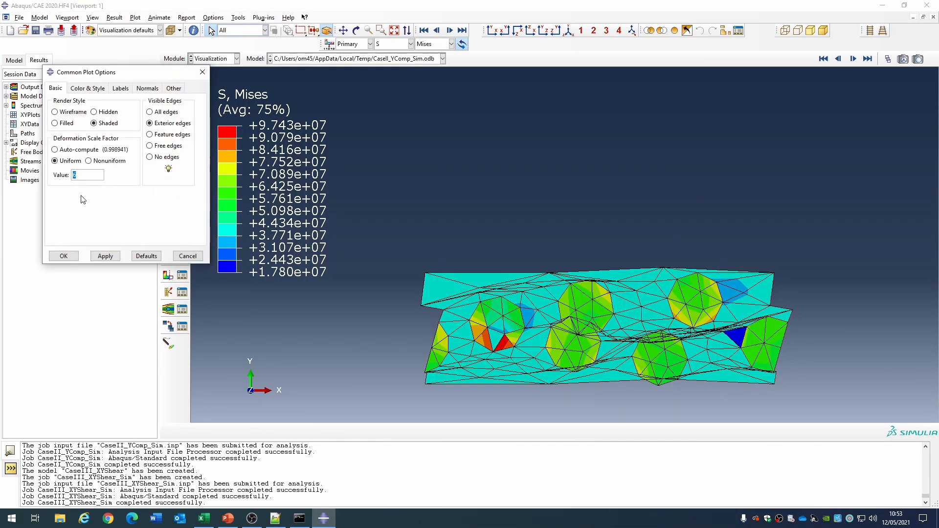
text(3)
click(105, 256)
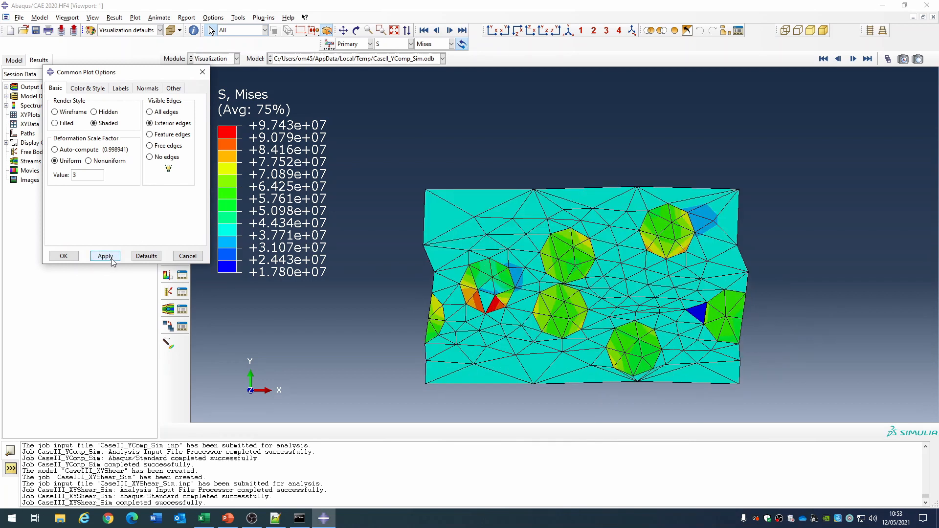
click(63, 256)
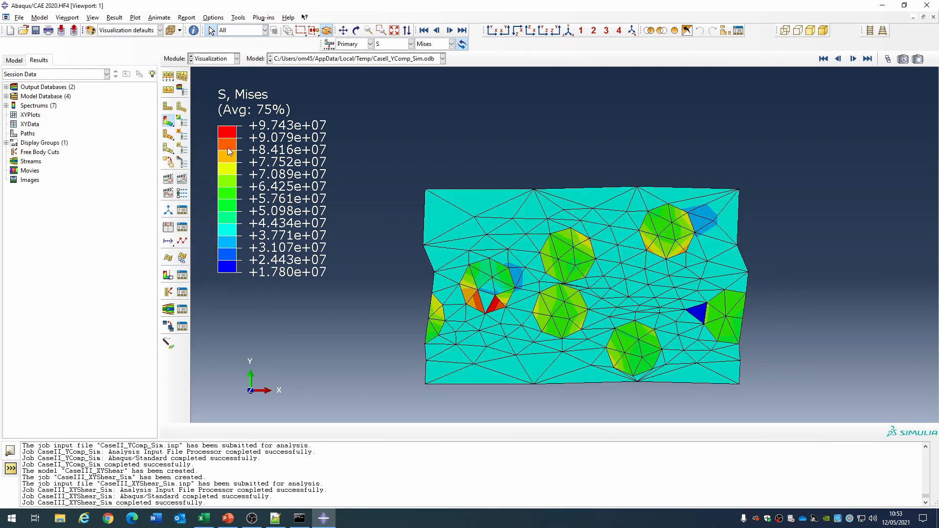
Step: Switch the y-compression contours to plastic strain PE and play the time-history animation
click(398, 46)
click(382, 74)
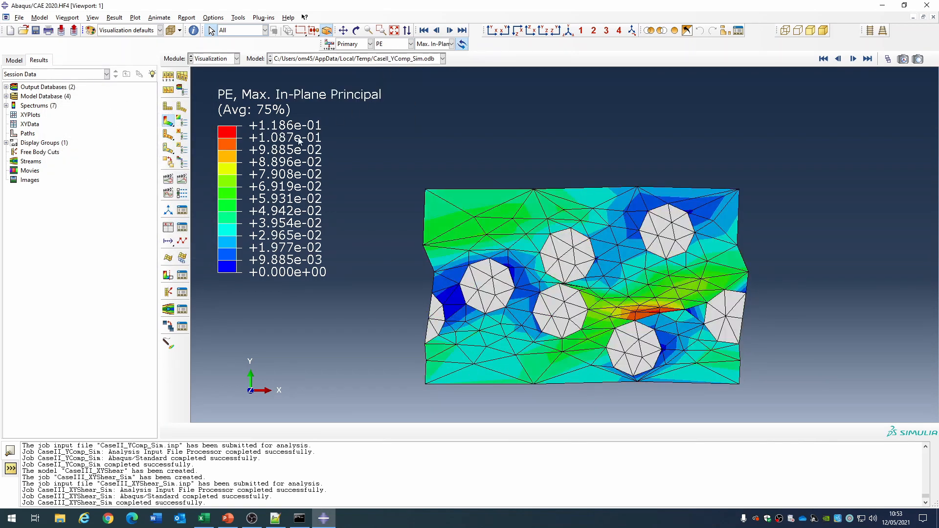
click(182, 180)
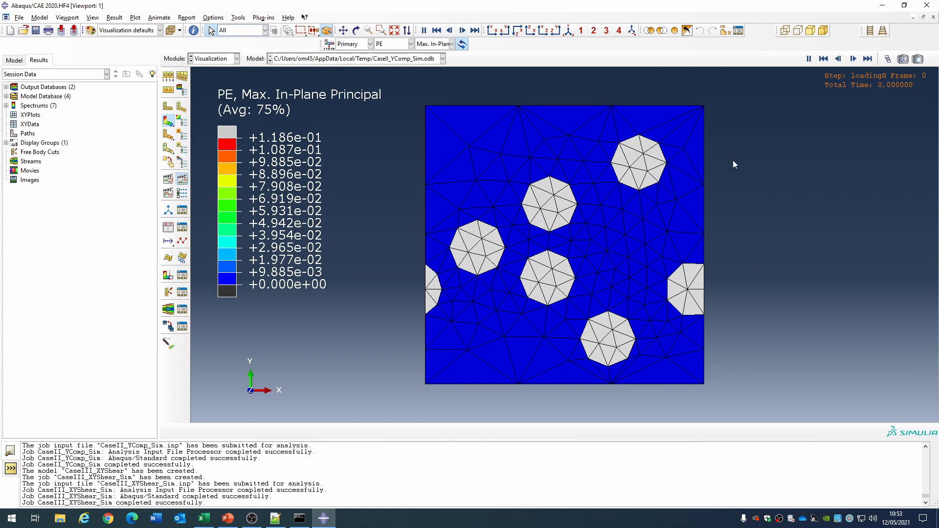
Step: Stop the y-compression animation at its last frame and open the results of the CaseIII_XYShear_Sim job
click(868, 59)
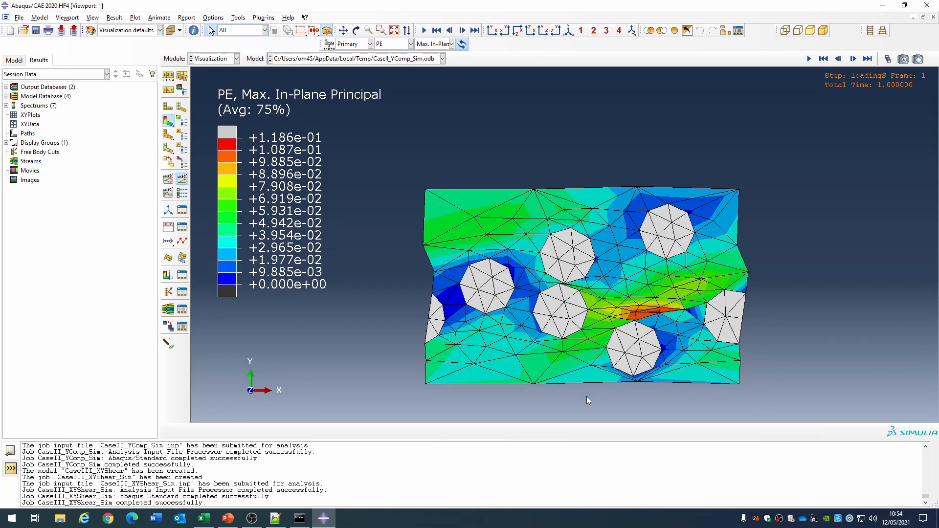
click(14, 60)
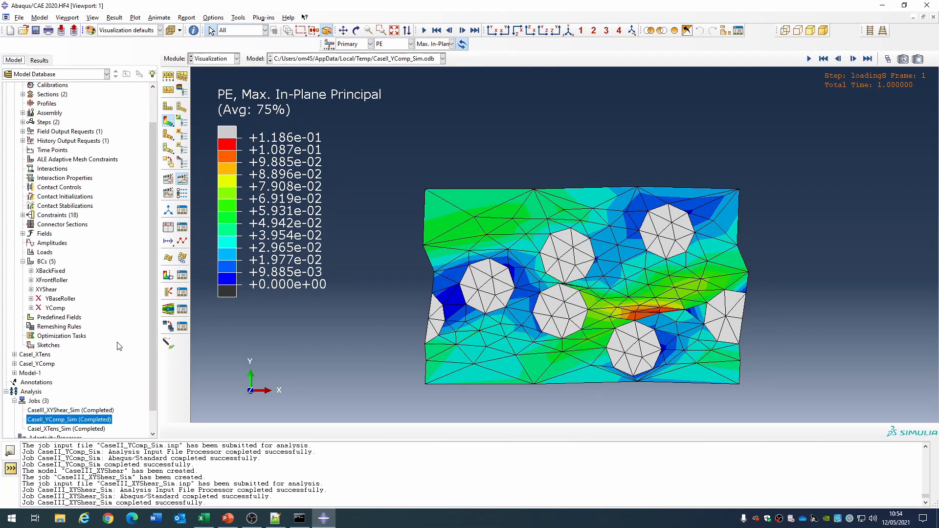
right_click(62, 412)
click(75, 483)
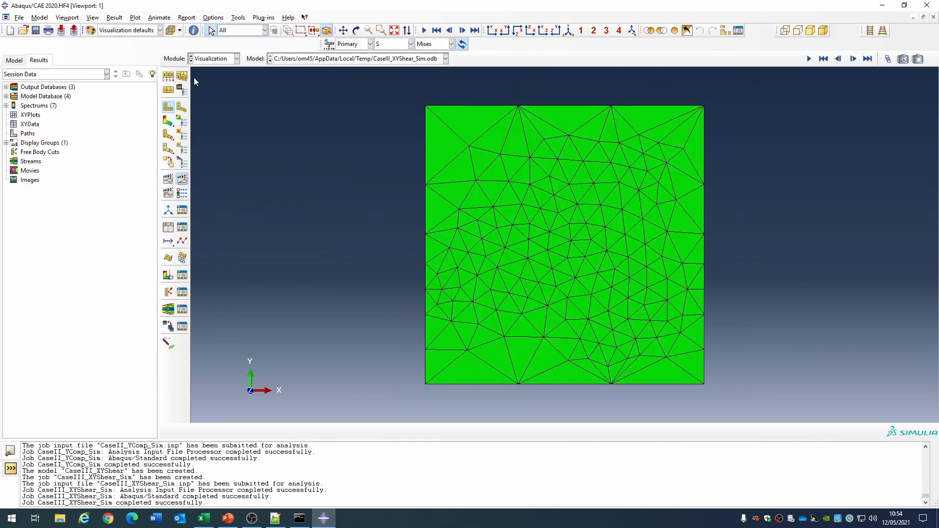
Step: Plot the Mises stress contours of the xy-shear results on the deformed shape
click(169, 122)
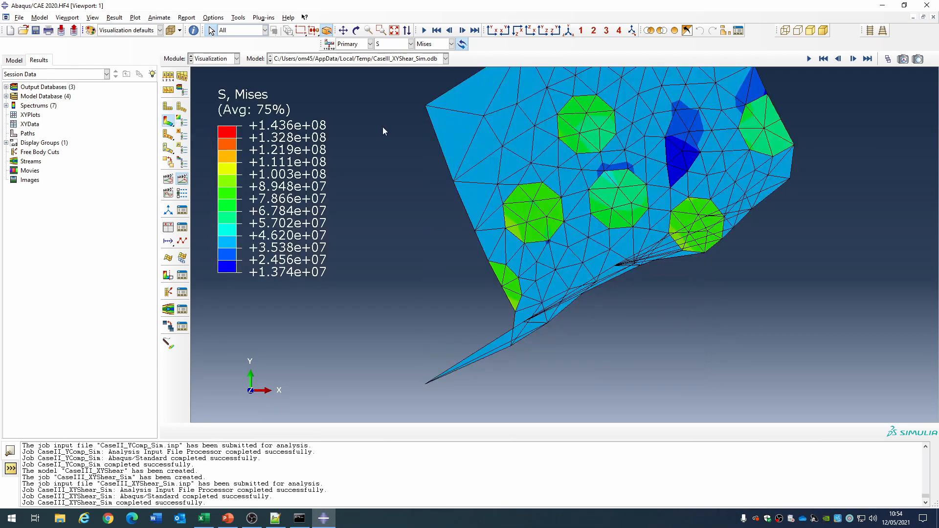
scroll(423, 199, down, 4)
scroll(735, 240, down, 3)
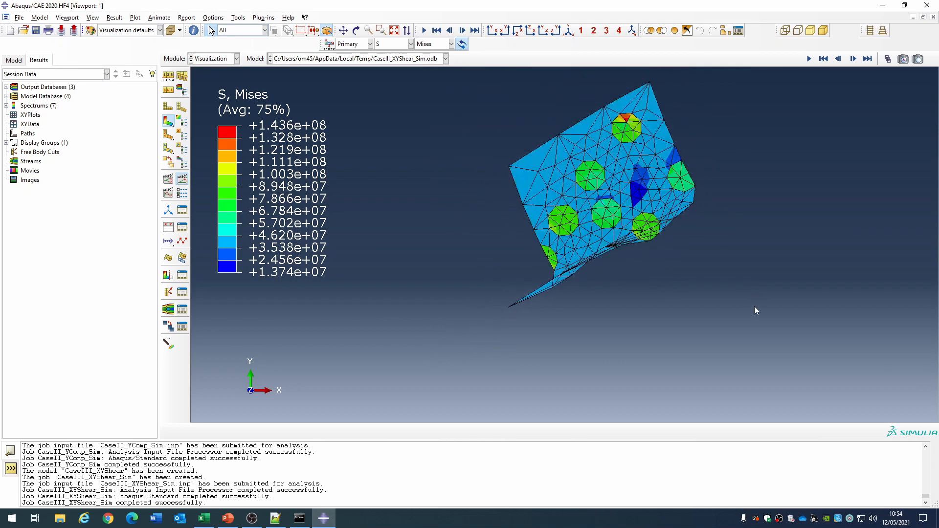
scroll(750, 321, up, 2)
scroll(750, 321, down, 1)
scroll(739, 248, up, 1)
scroll(739, 248, down, 3)
scroll(738, 248, up, 1)
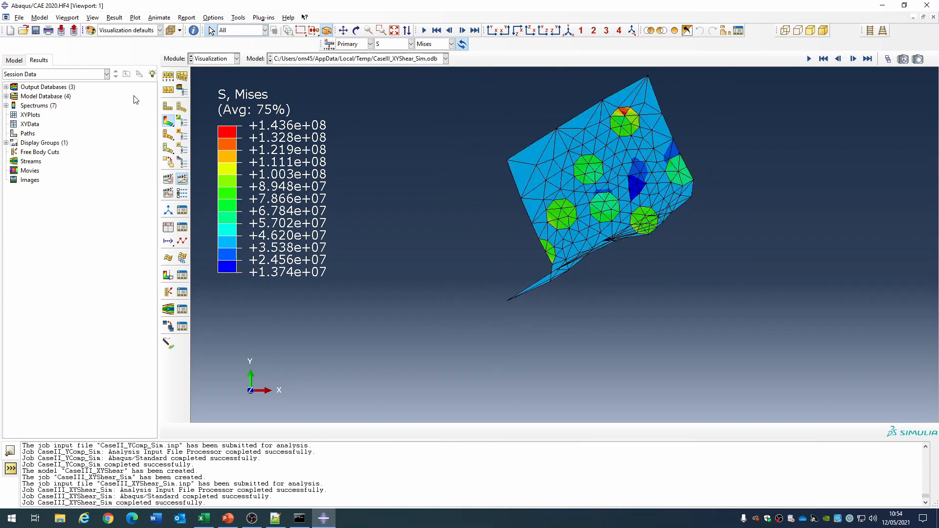
Step: Set the deformation scale factor of the xy-shear plot to auto-compute and fit the model in the view
click(168, 76)
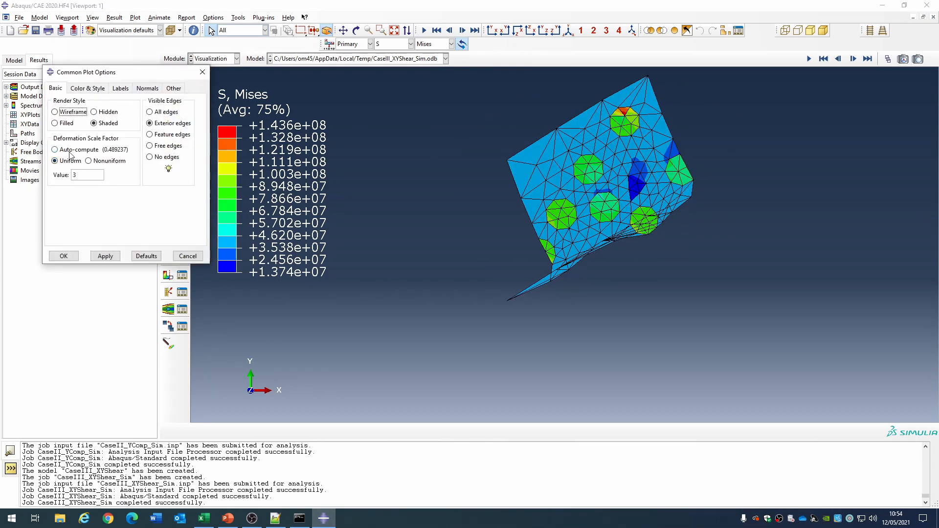
click(68, 150)
click(105, 256)
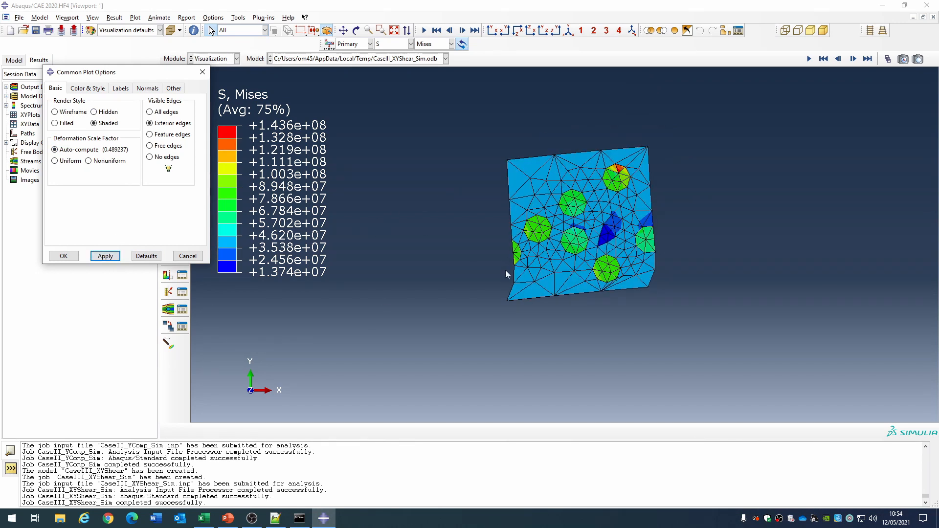
scroll(595, 271, up, 3)
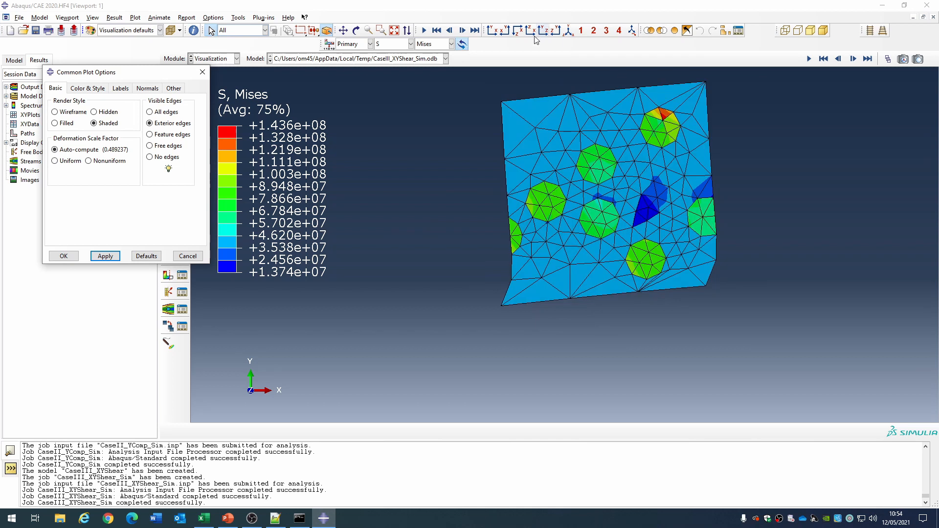
click(394, 31)
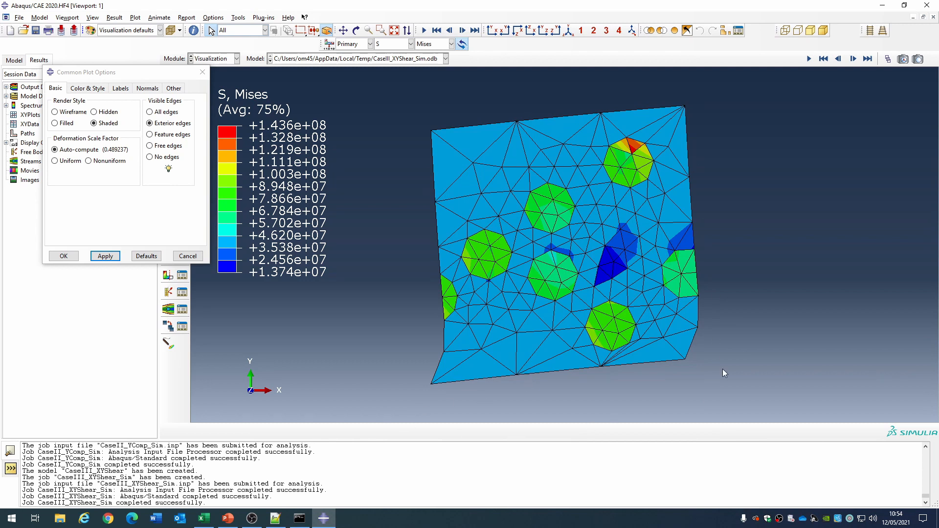
click(62, 256)
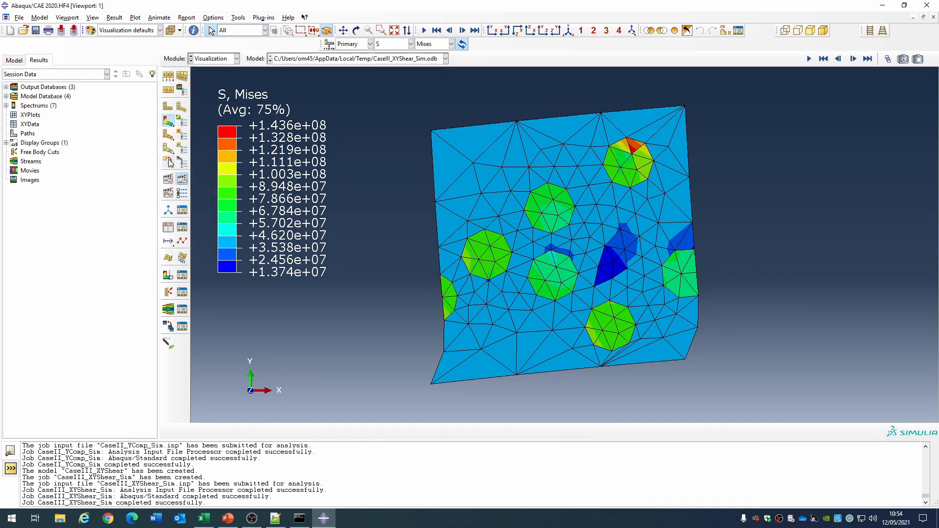
Step: Switch the xy-shear contours to plastic strain PE and play the scale-factor animation
click(401, 45)
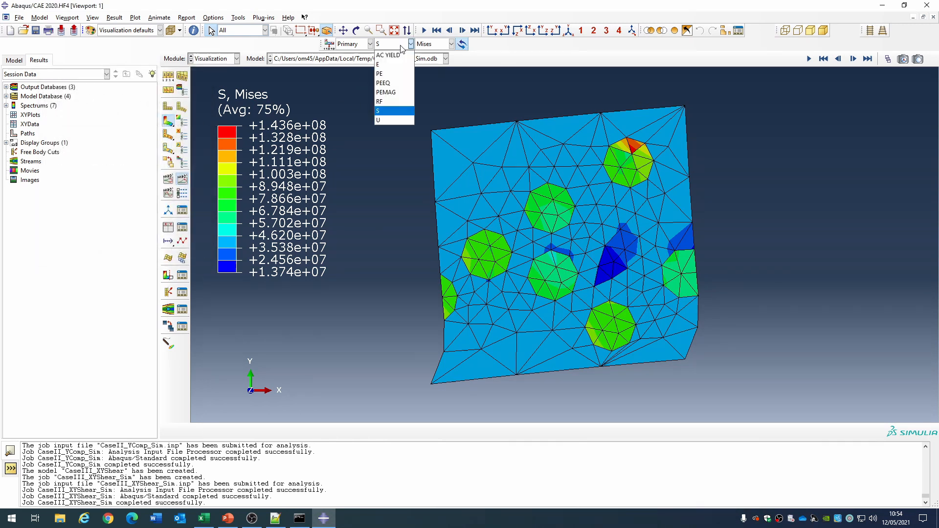
click(380, 73)
click(168, 179)
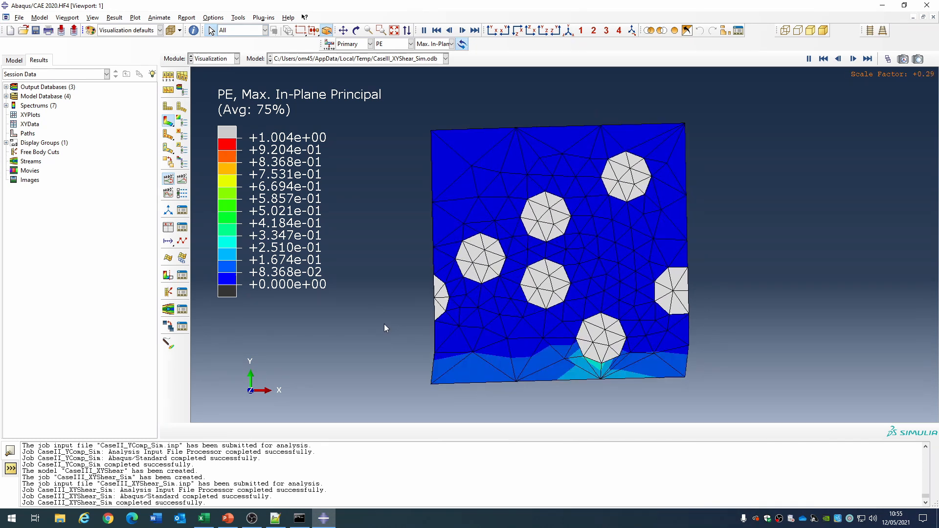
Step: Set a uniform deformation scale factor of 2 for the three side-by-side Mises plots and stop their animation at the last frame
click(19, 17)
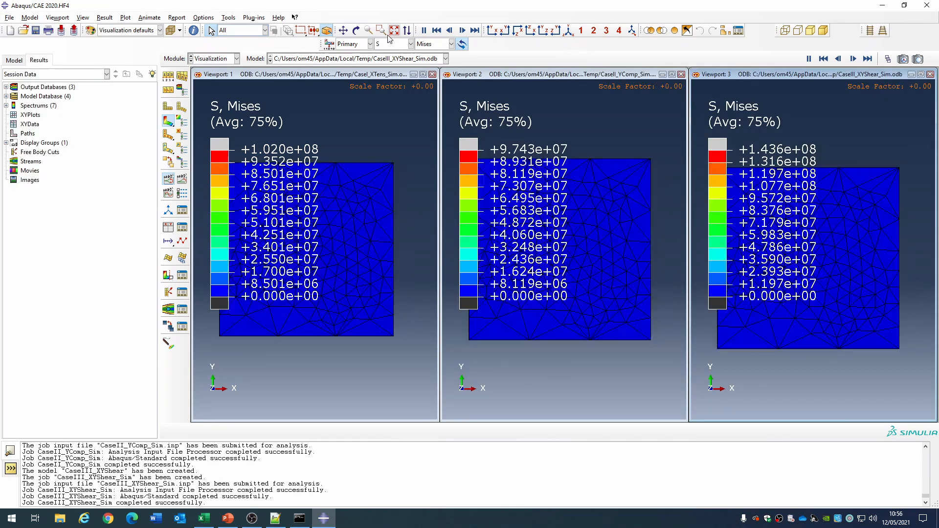
click(394, 31)
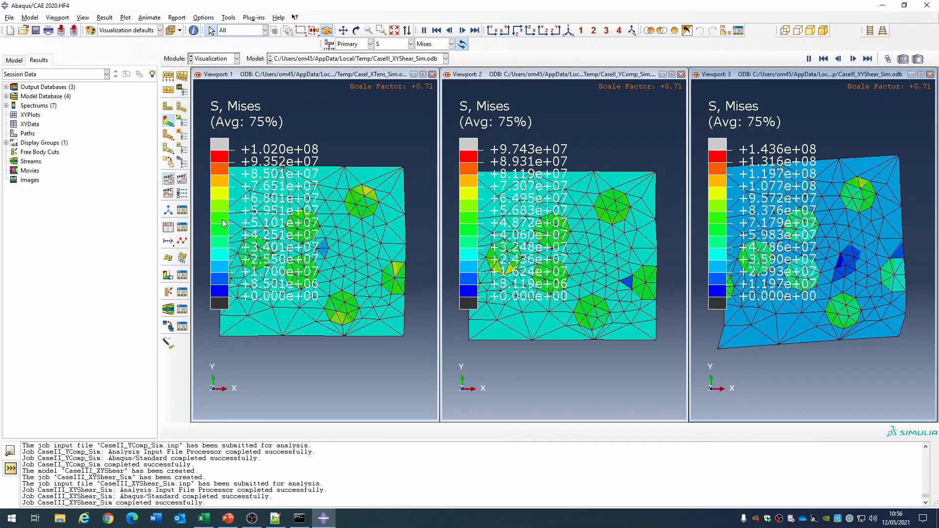
click(182, 91)
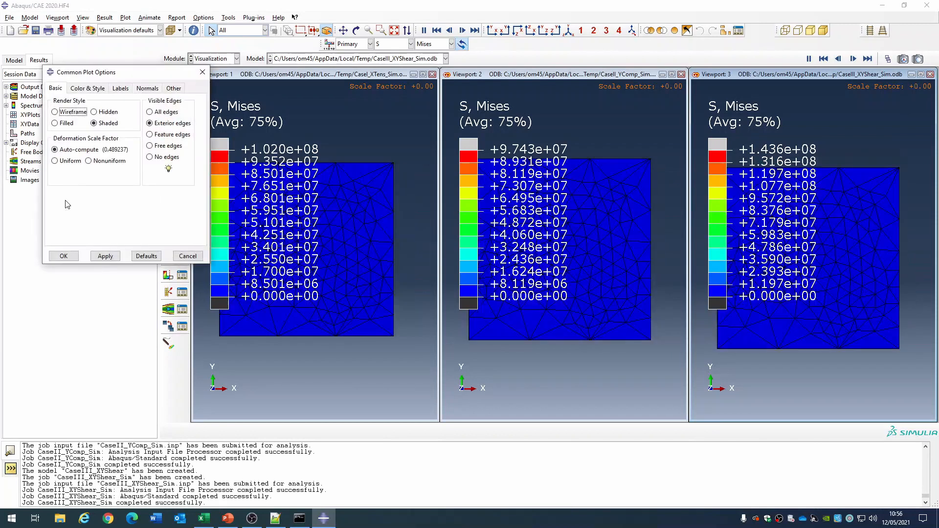
click(77, 162)
double_click(76, 175)
text(2)
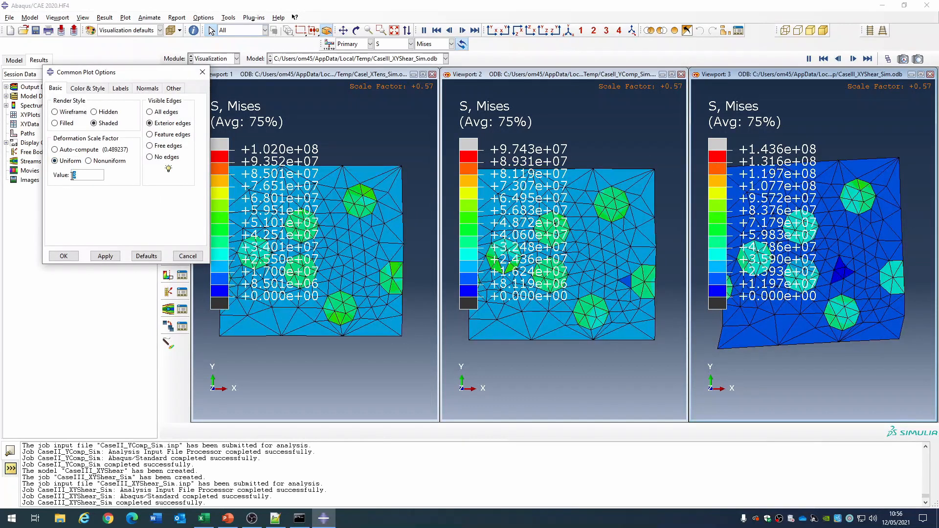
click(105, 256)
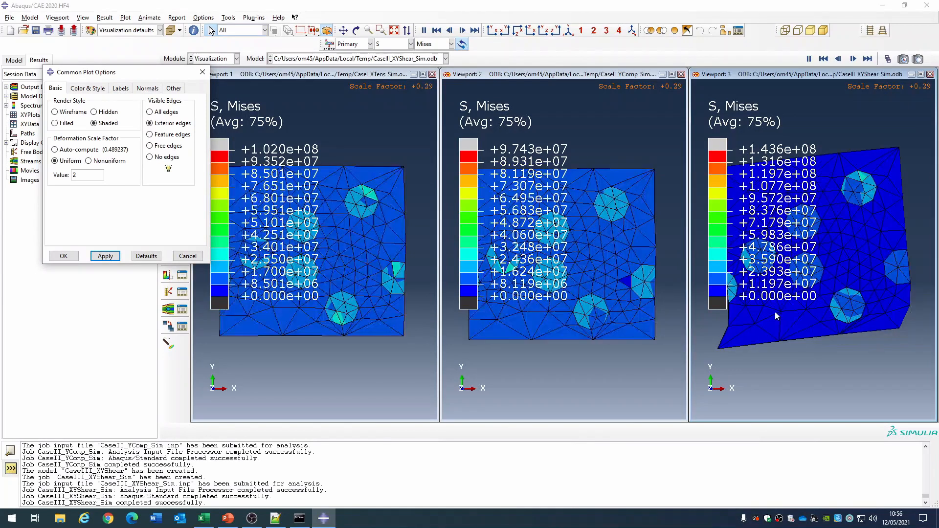
click(868, 60)
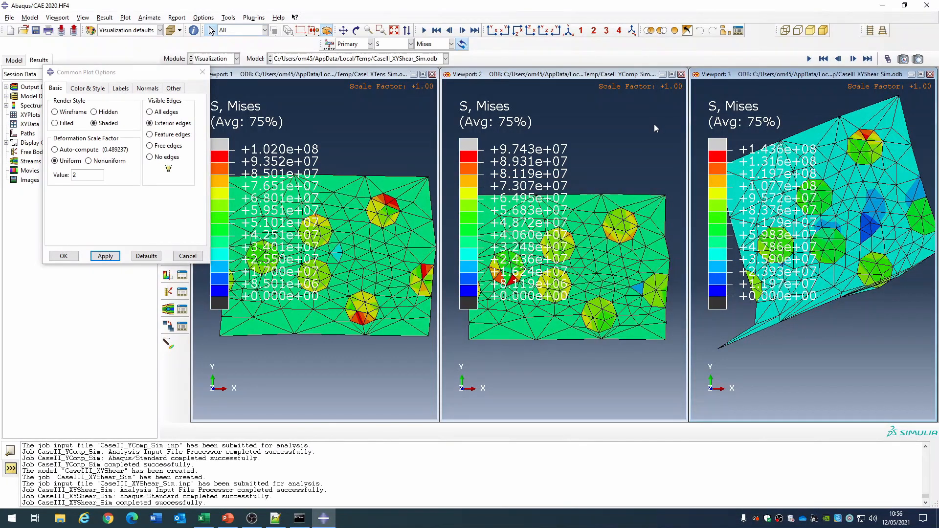
Step: Maximize the x-tension viewport and switch its contours to plastic strain PE
double_click(379, 75)
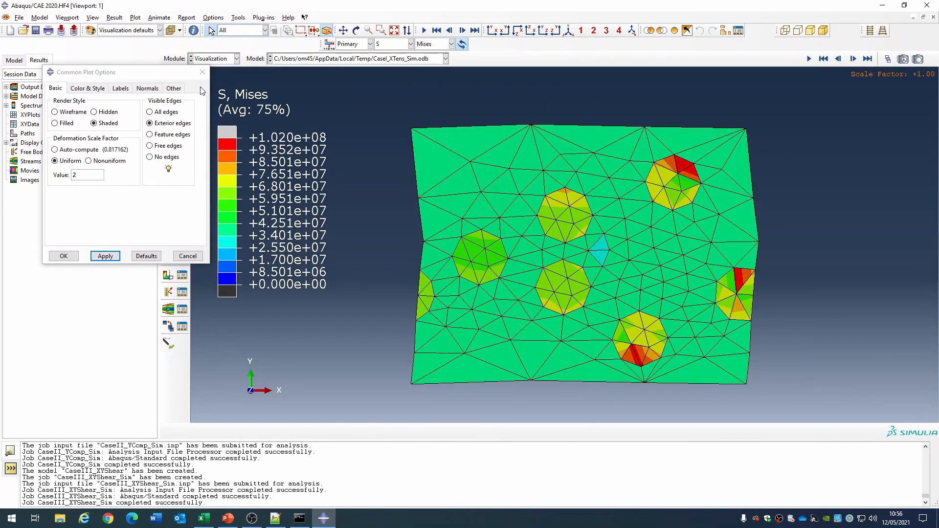
click(202, 72)
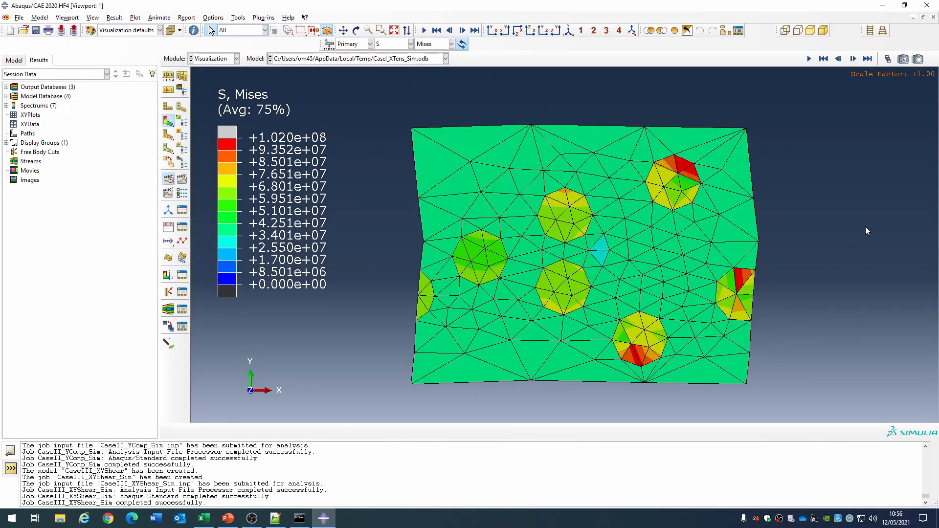
click(387, 44)
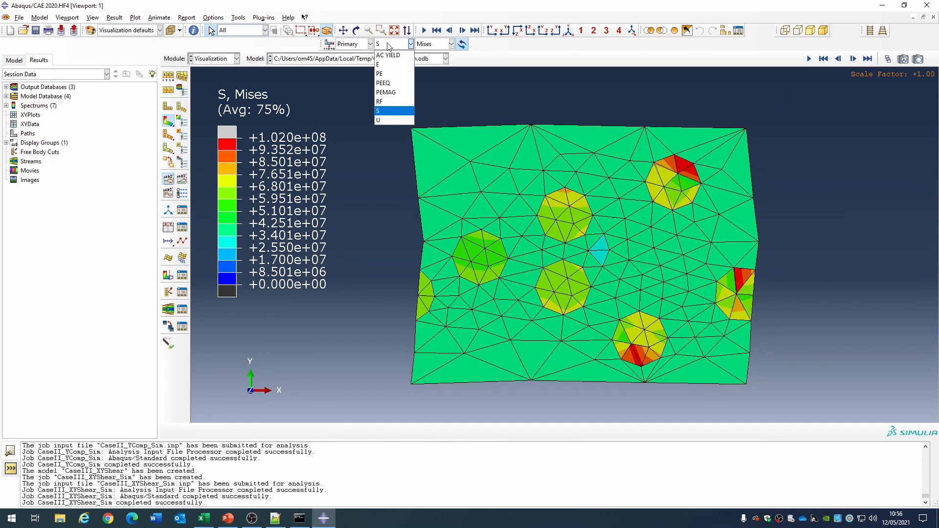
click(395, 80)
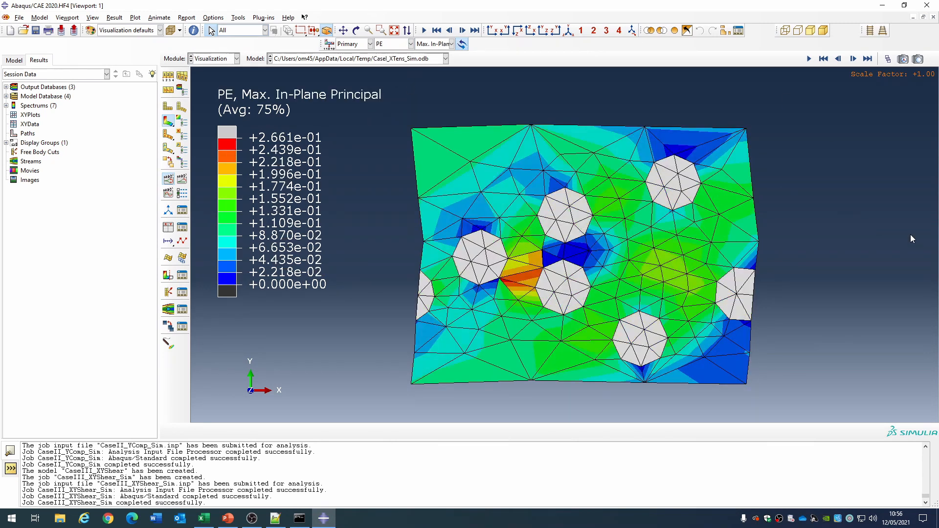